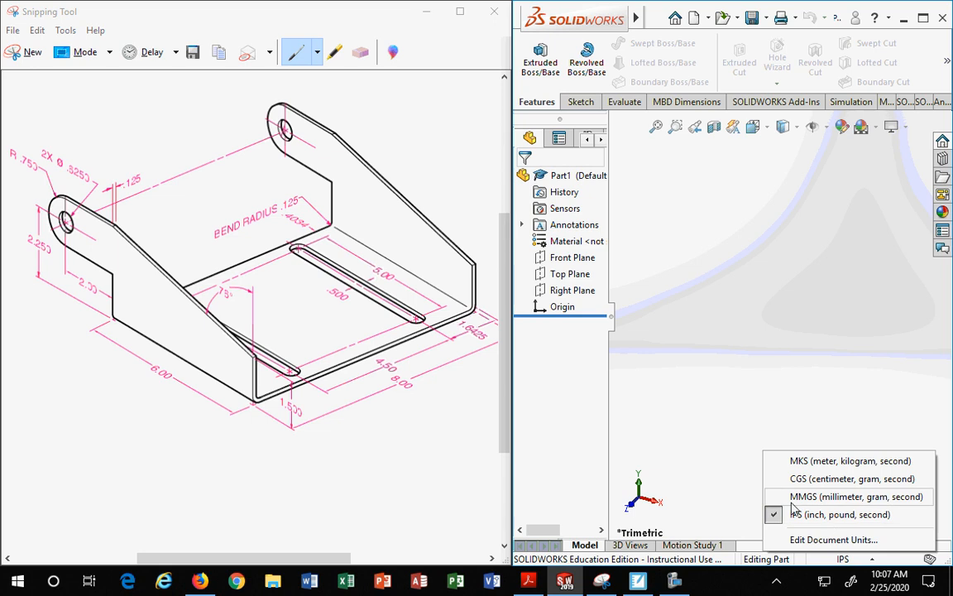
Step: Show the Front, Top and Right planes in the graphics area
{"action": "left_click", "coordinate": [697, 427]}
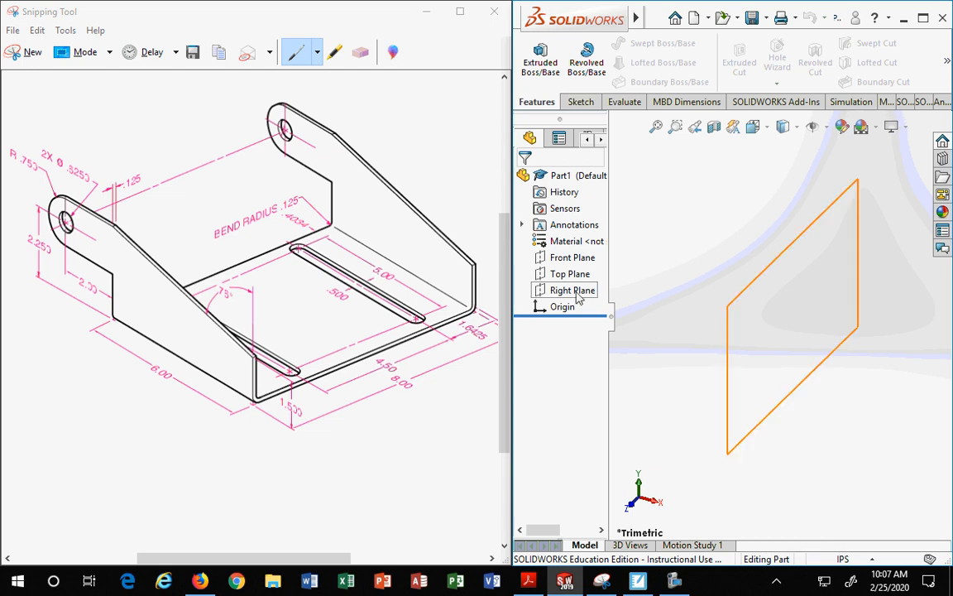
{"action": "left_click", "coordinate": [559, 263]}
{"action": "left_click", "coordinate": [561, 275], "text": "ctrl"}
{"action": "left_click", "coordinate": [564, 290], "text": "ctrl"}
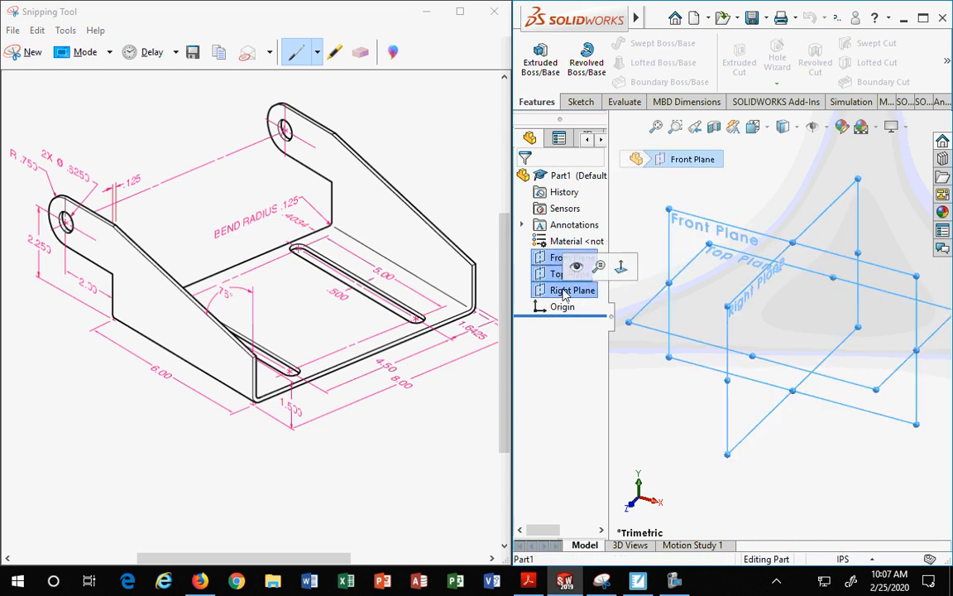
{"action": "right_click", "coordinate": [566, 292]}
{"action": "left_click", "coordinate": [577, 266]}
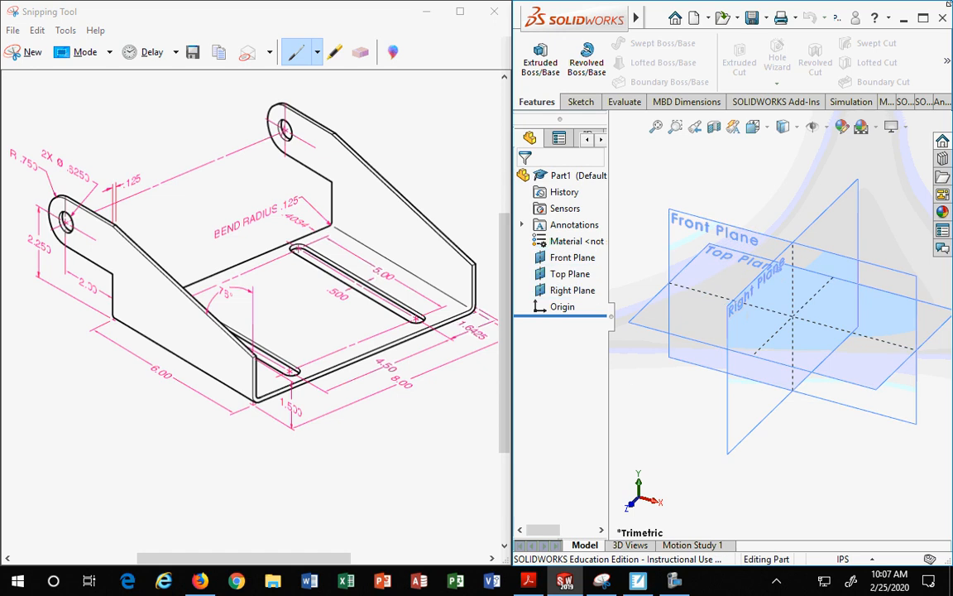
Step: Turn on the Sheet Metal toolbar and dock the SOLIDWORKS window back beside the reference drawing
{"action": "left_click_drag", "start_coordinate": [511, 166], "coordinate": [460, 165]}
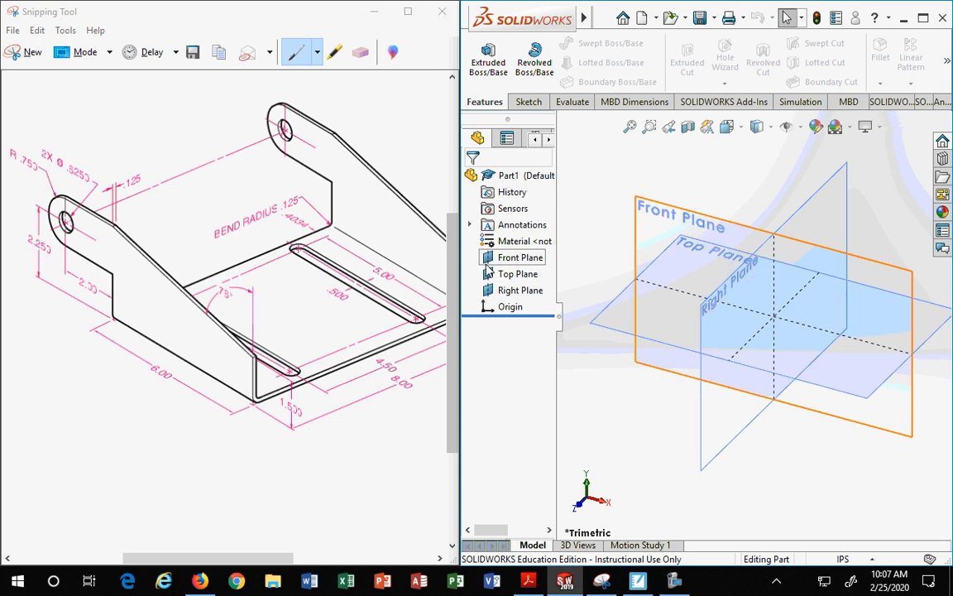
{"action": "left_click", "coordinate": [924, 18]}
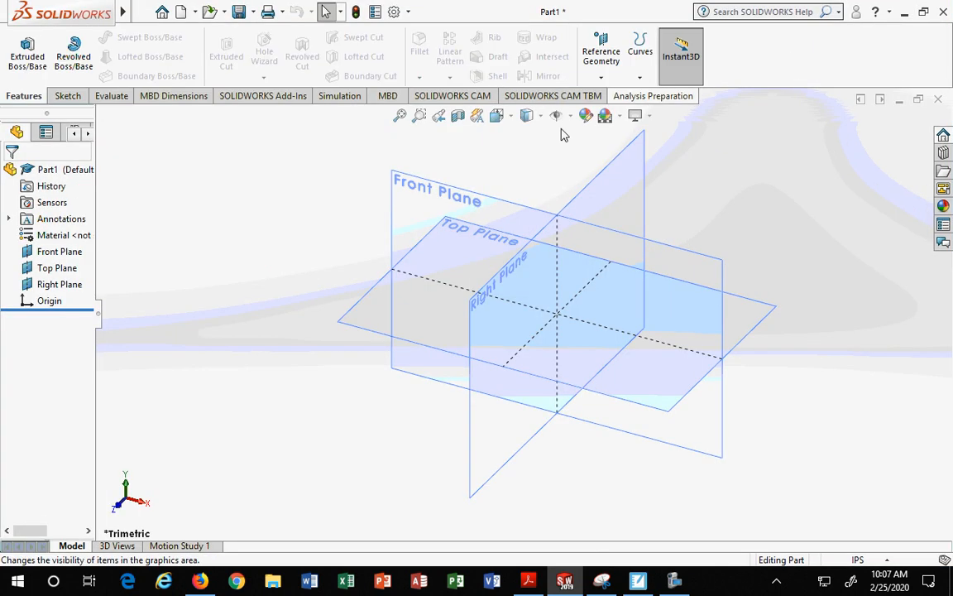
{"action": "right_click", "coordinate": [758, 38]}
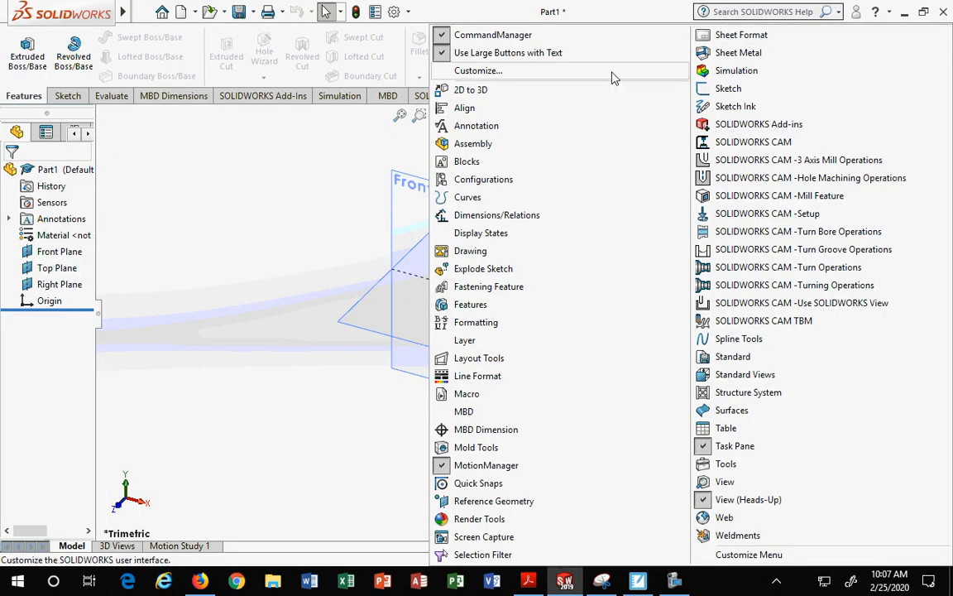
{"action": "left_click", "coordinate": [301, 125]}
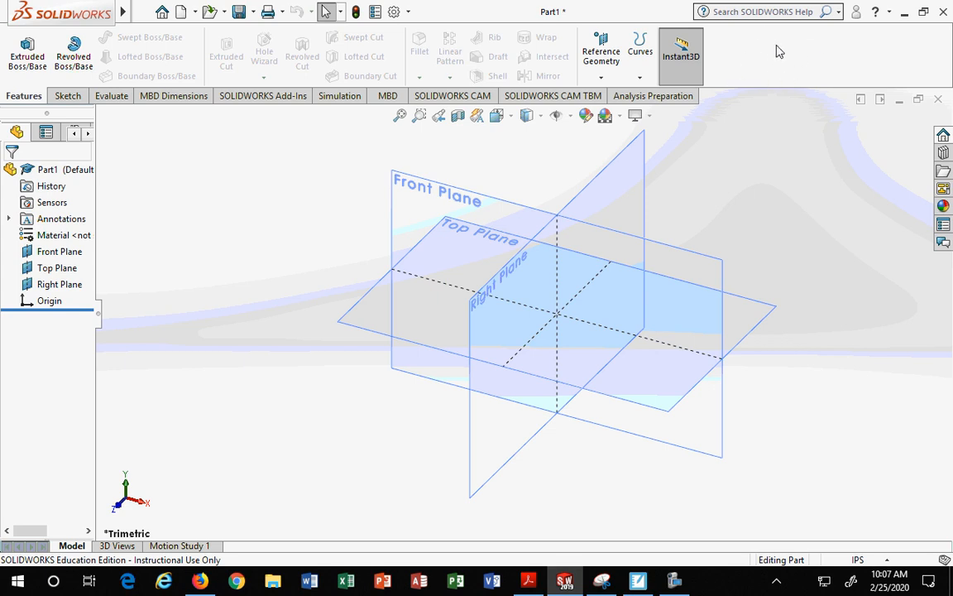
{"action": "right_click", "coordinate": [767, 55]}
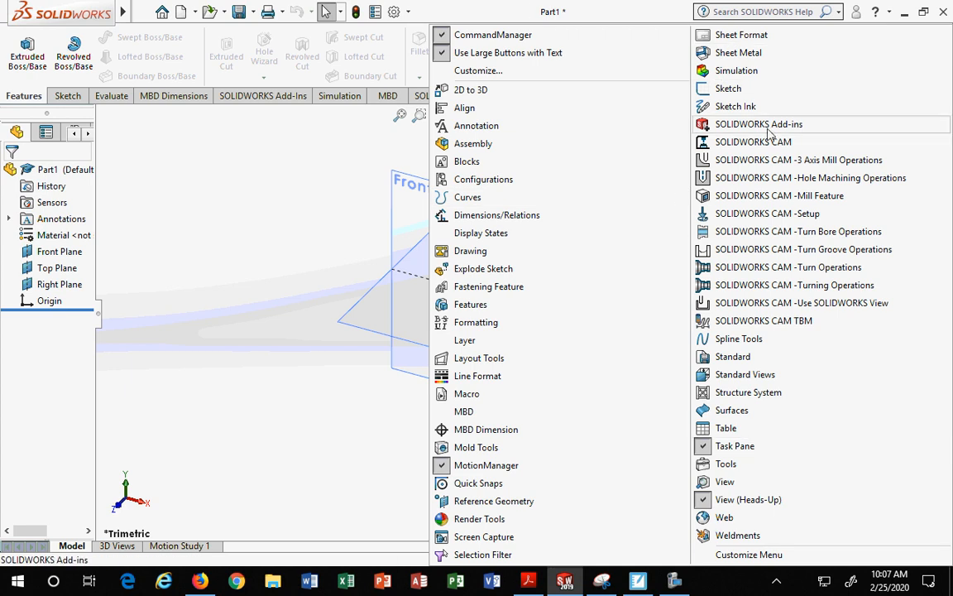
{"action": "left_click", "coordinate": [738, 54]}
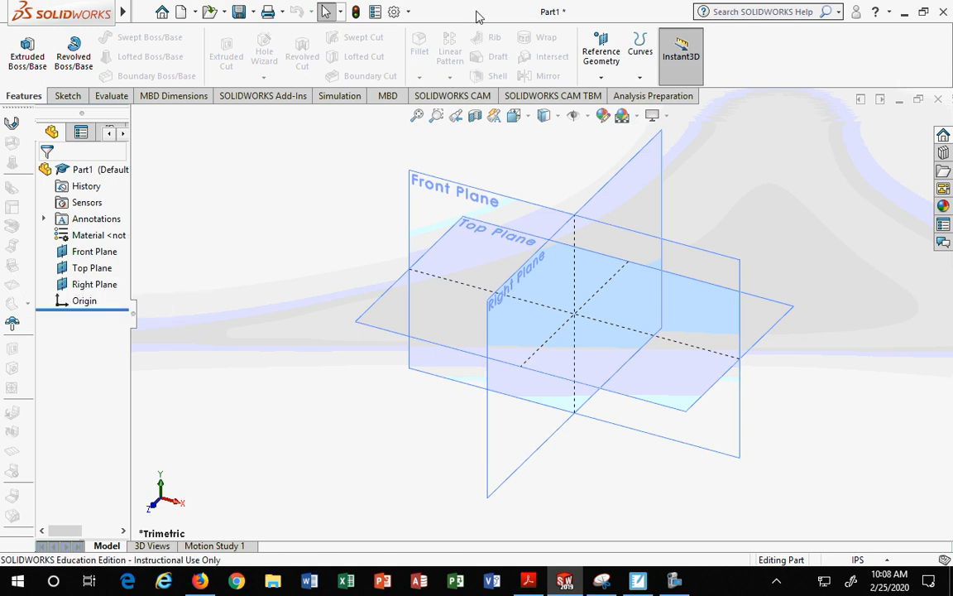
{"action": "left_click_drag", "start_coordinate": [476, 11], "coordinate": [952, 177]}
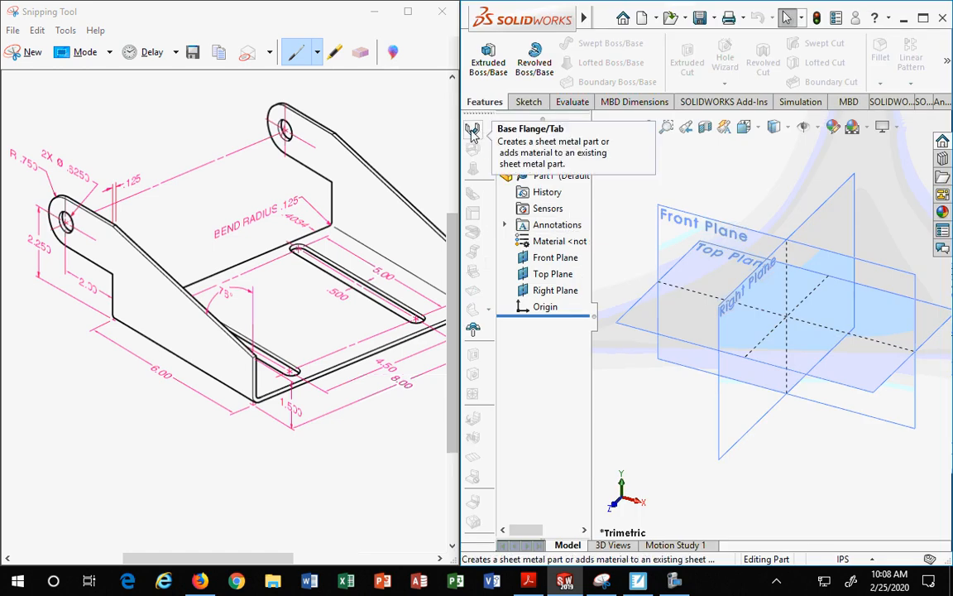
Step: Start the Base Flange/Tab command
{"action": "left_click", "coordinate": [472, 132]}
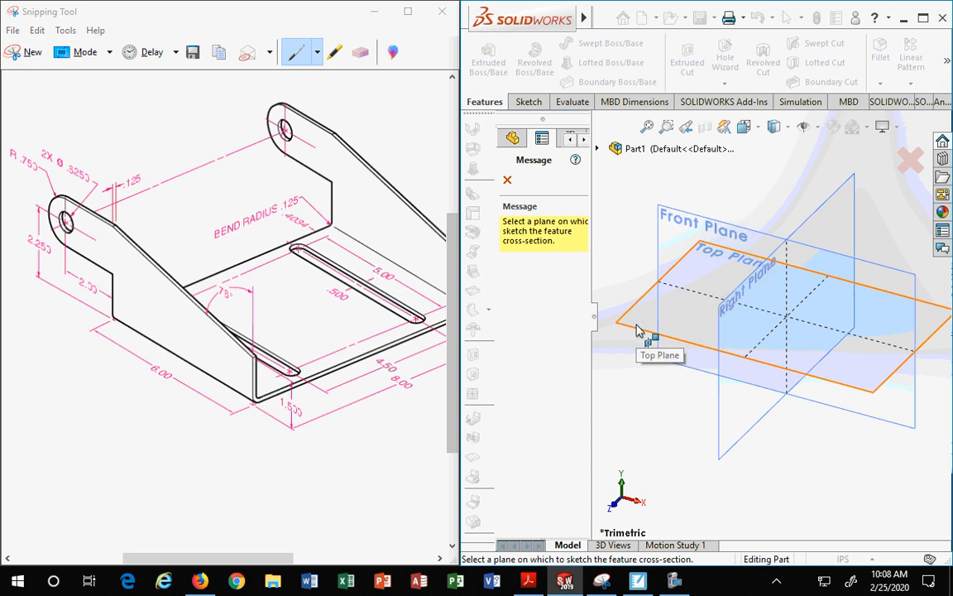
{"action": "key", "text": "Escape"}
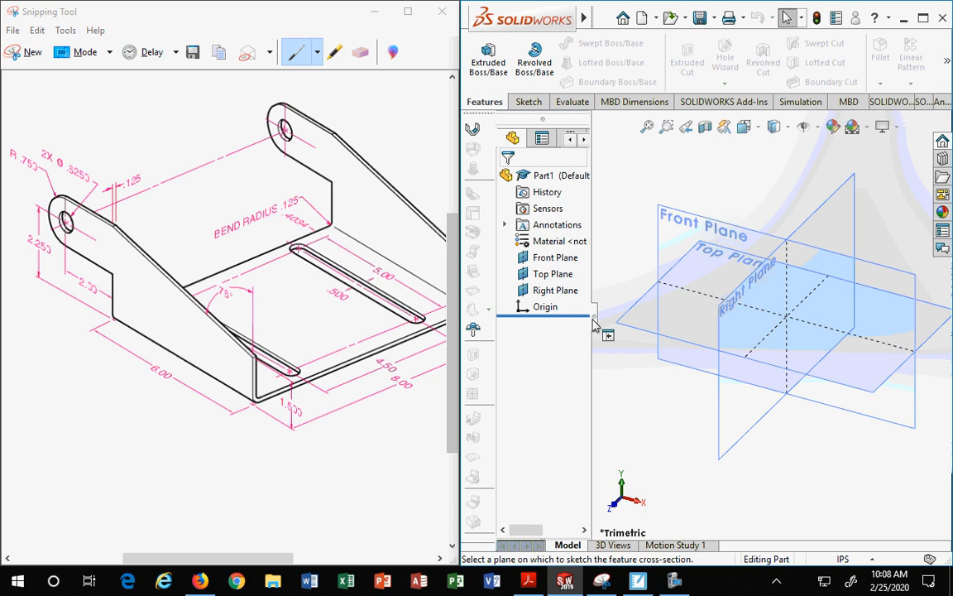
{"action": "left_click", "coordinate": [472, 131]}
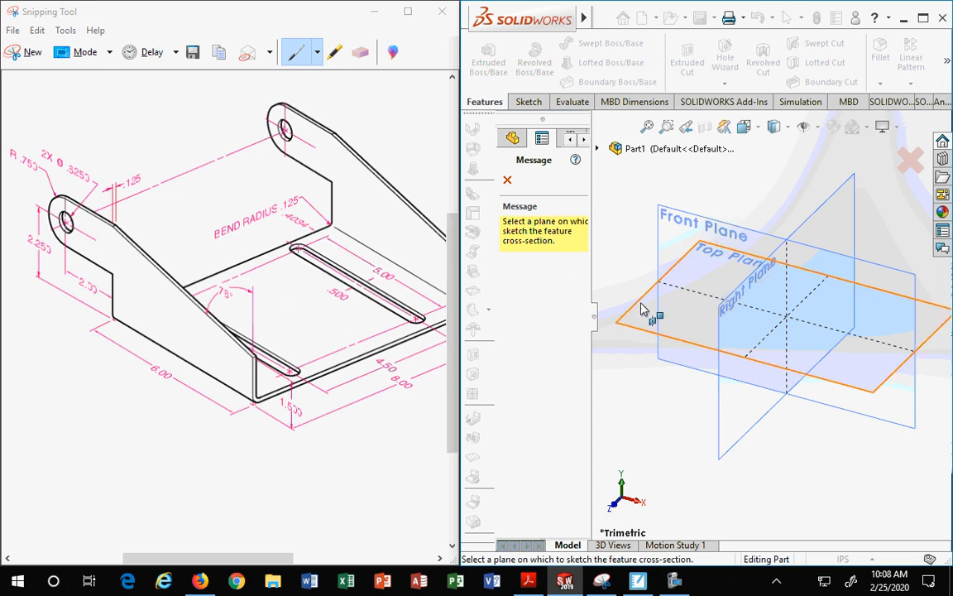
Step: Write TOP on the bottom face and RIGHT on the side face of the reference drawing with the pen
{"action": "mouse_move", "coordinate": [279, 298]}
{"action": "left_mouse_down"}
{"action": "mouse_move", "coordinate": [285, 316]}
{"action": "mouse_move", "coordinate": [287, 296]}
{"action": "mouse_move", "coordinate": [312, 284]}
{"action": "left_mouse_up"}
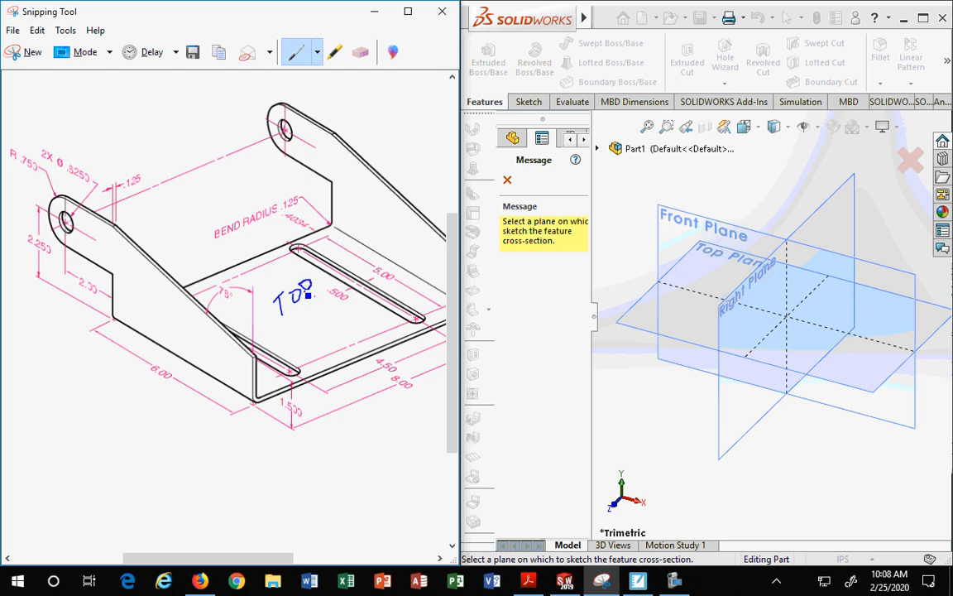
{"action": "mouse_move", "coordinate": [140, 308]}
{"action": "left_mouse_down"}
{"action": "mouse_move", "coordinate": [154, 300]}
{"action": "mouse_move", "coordinate": [156, 315]}
{"action": "mouse_move", "coordinate": [179, 323]}
{"action": "left_mouse_up"}
{"action": "left_click_drag", "start_coordinate": [190, 325], "coordinate": [207, 324]}
{"action": "left_click_drag", "start_coordinate": [198, 324], "coordinate": [199, 335]}
Step: Erase the RIGHT label and write FRONT on the side face of the drawing instead
{"action": "left_click", "coordinate": [360, 51]}
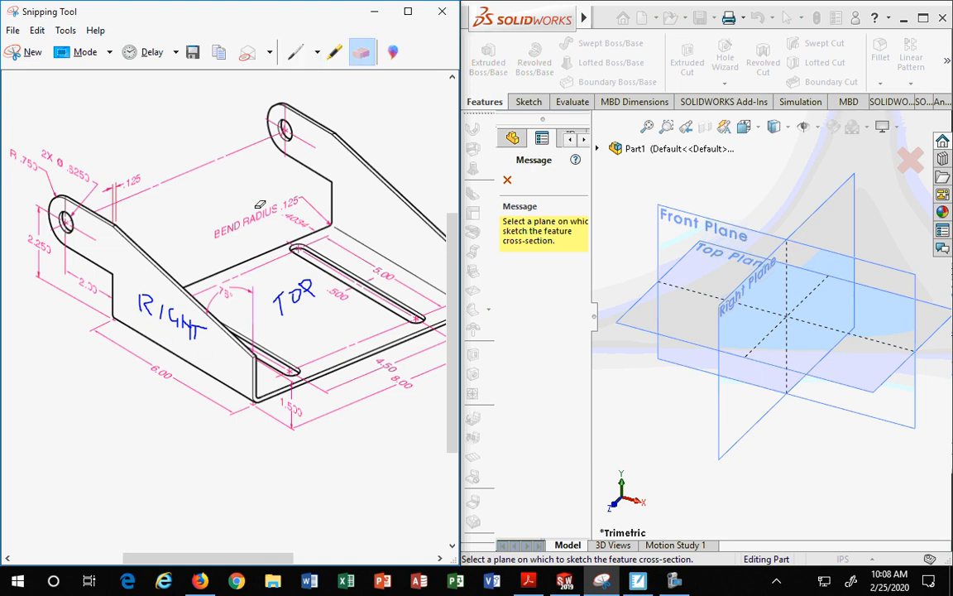
{"action": "left_click_drag", "start_coordinate": [134, 302], "coordinate": [207, 332]}
{"action": "left_click", "coordinate": [295, 51]}
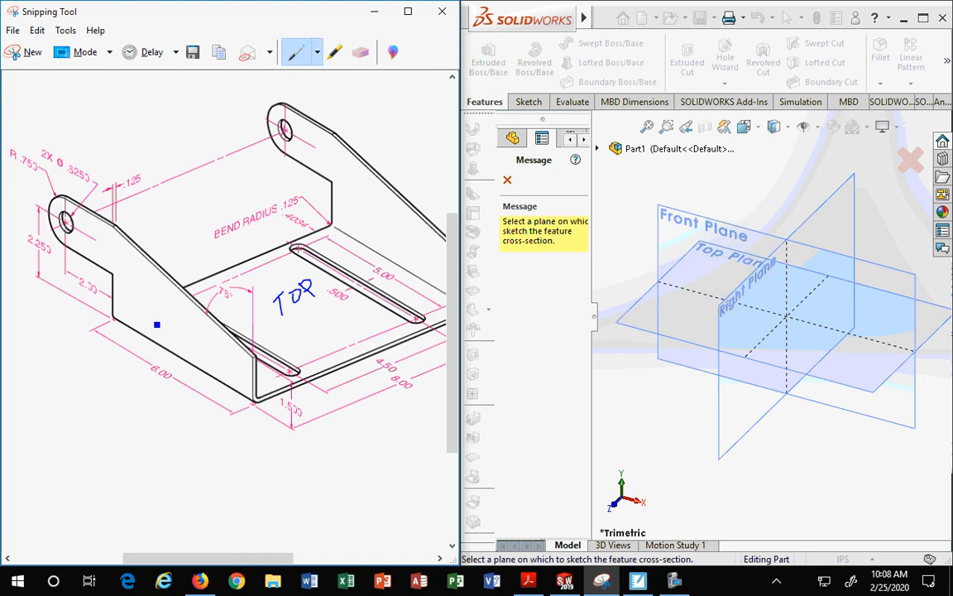
{"action": "left_click_drag", "start_coordinate": [136, 281], "coordinate": [134, 316]}
{"action": "mouse_move", "coordinate": [151, 299]}
{"action": "left_mouse_down"}
{"action": "mouse_move", "coordinate": [150, 320]}
{"action": "mouse_move", "coordinate": [161, 305]}
{"action": "mouse_move", "coordinate": [170, 324]}
{"action": "mouse_move", "coordinate": [178, 311]}
{"action": "mouse_move", "coordinate": [180, 337]}
{"action": "mouse_move", "coordinate": [200, 351]}
{"action": "left_mouse_up"}
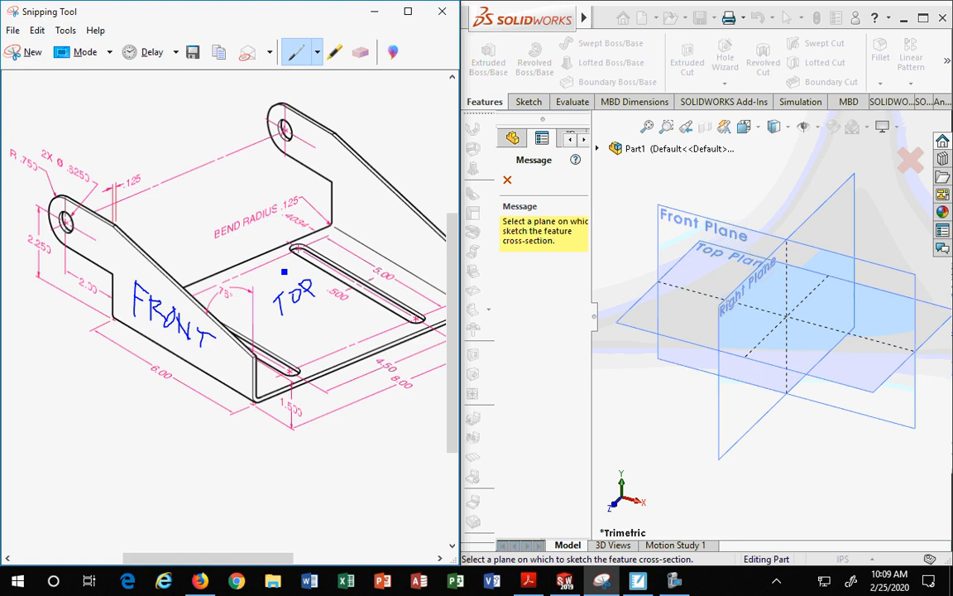
Step: Erase the TOP and FRONT labels from the reference drawing
{"action": "left_click", "coordinate": [361, 52]}
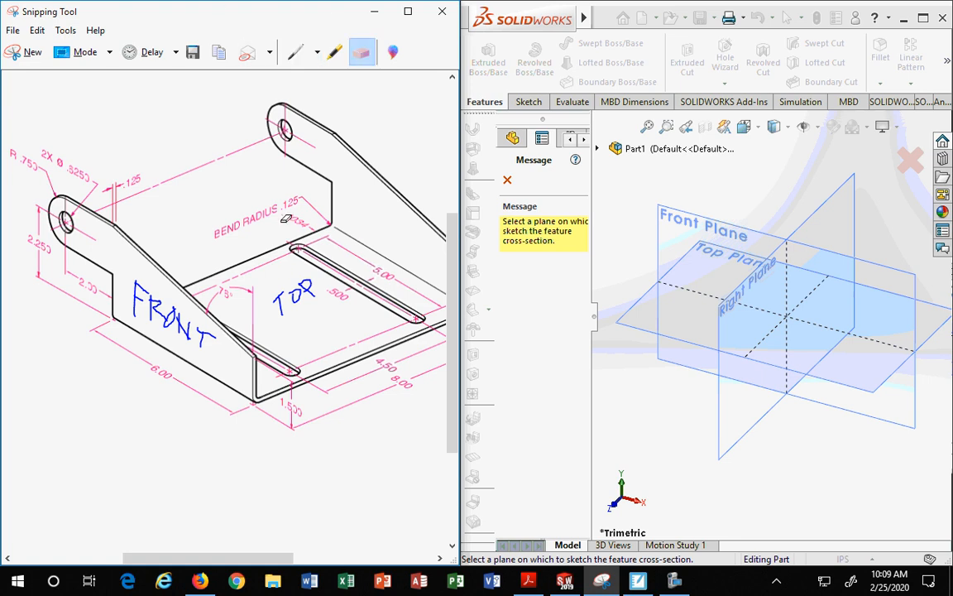
{"action": "left_click_drag", "start_coordinate": [289, 296], "coordinate": [303, 295]}
{"action": "left_click", "coordinate": [282, 298]}
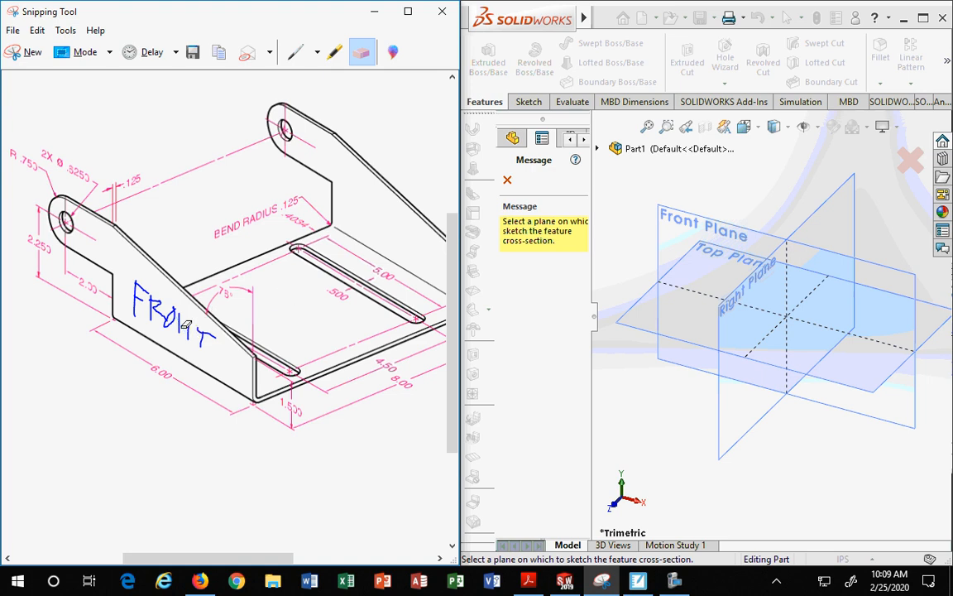
{"action": "mouse_move", "coordinate": [185, 326]}
{"action": "left_mouse_down"}
{"action": "mouse_move", "coordinate": [145, 291]}
{"action": "mouse_move", "coordinate": [141, 308]}
{"action": "mouse_move", "coordinate": [203, 335]}
{"action": "left_mouse_up"}
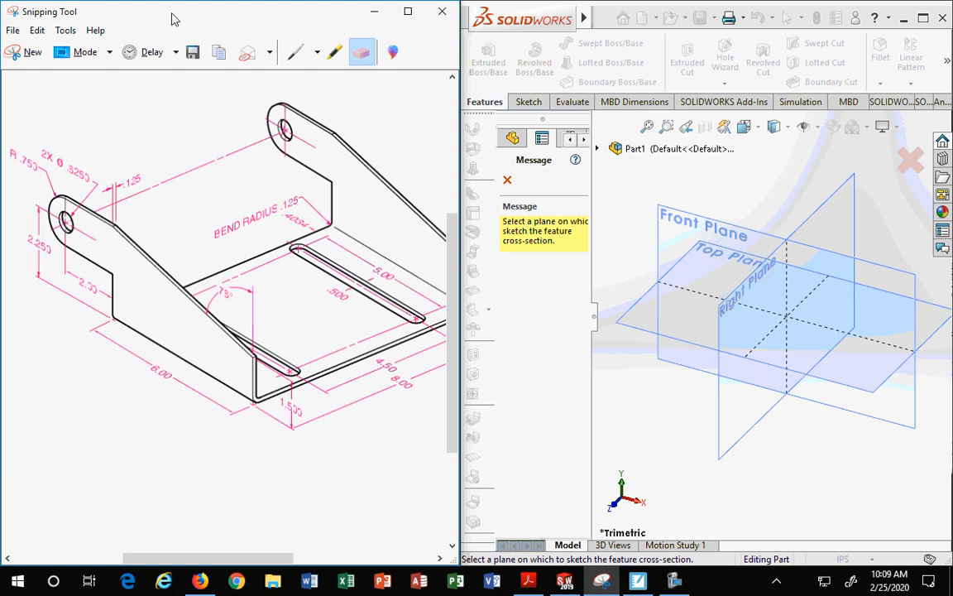
Step: Outline the bracket's bottom flange on the reference drawing with the pen
{"action": "left_click", "coordinate": [295, 51]}
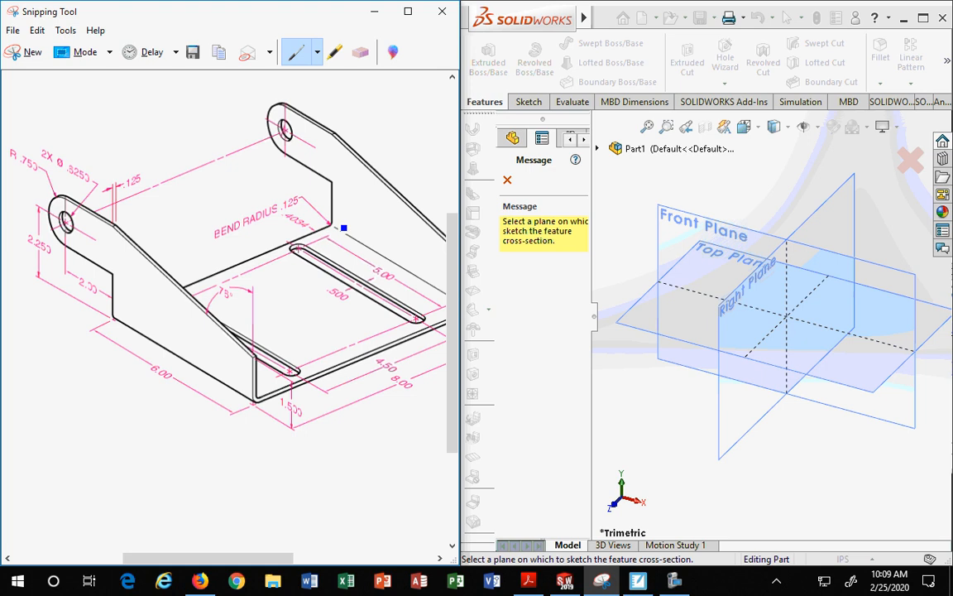
{"action": "mouse_move", "coordinate": [338, 230]}
{"action": "left_mouse_down"}
{"action": "mouse_move", "coordinate": [125, 296]}
{"action": "mouse_move", "coordinate": [115, 315]}
{"action": "mouse_move", "coordinate": [187, 364]}
{"action": "mouse_move", "coordinate": [296, 404]}
{"action": "mouse_move", "coordinate": [436, 319]}
{"action": "mouse_move", "coordinate": [432, 278]}
{"action": "mouse_move", "coordinate": [329, 224]}
{"action": "left_mouse_up"}
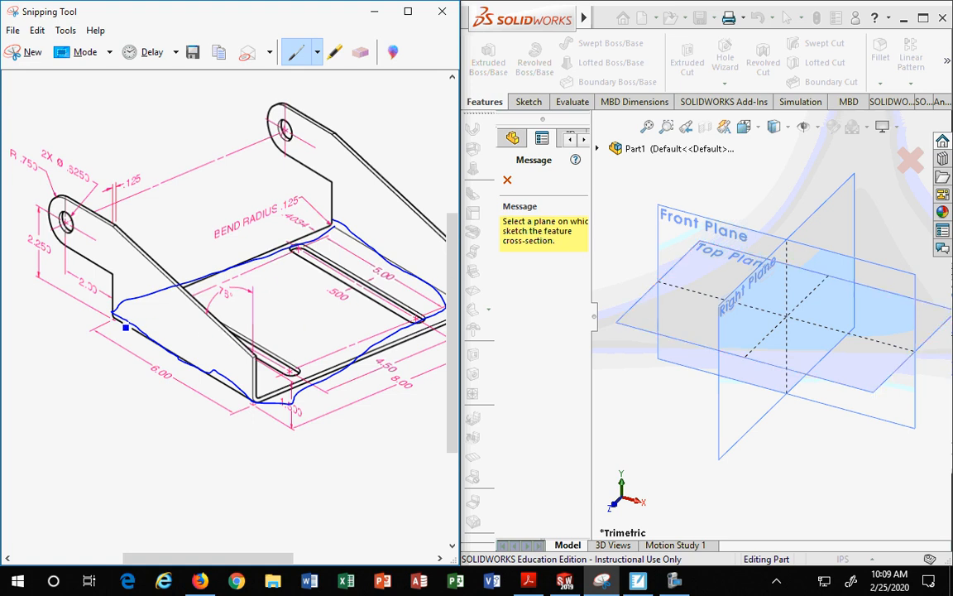
{"action": "mouse_move", "coordinate": [126, 327]}
{"action": "left_mouse_down"}
{"action": "mouse_move", "coordinate": [304, 301]}
{"action": "mouse_move", "coordinate": [399, 266]}
{"action": "mouse_move", "coordinate": [334, 221]}
{"action": "mouse_move", "coordinate": [286, 425]}
{"action": "left_mouse_up"}
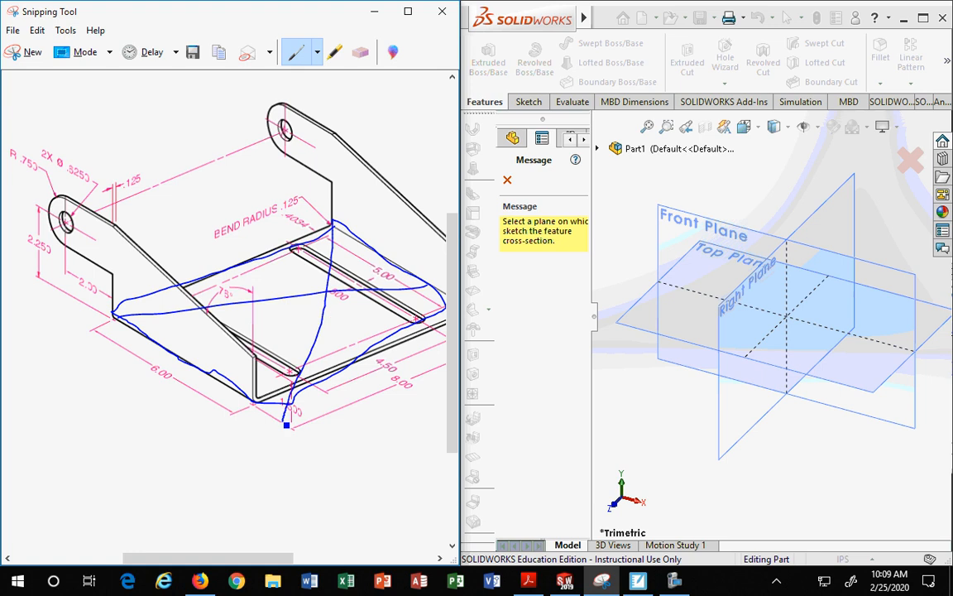
Step: Erase the pen outline from the drawing and switch back to the pen
{"action": "left_click", "coordinate": [361, 52]}
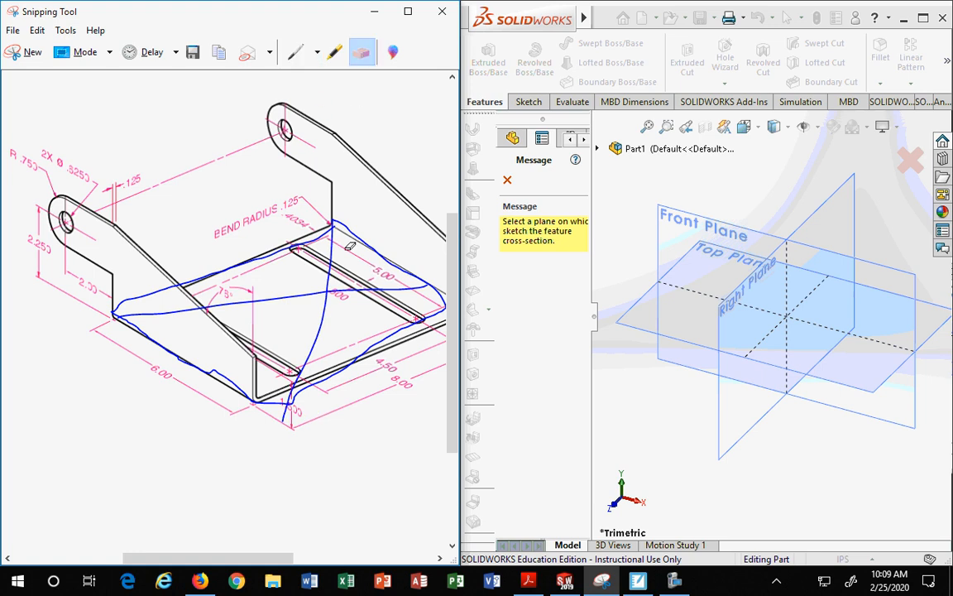
{"action": "mouse_move", "coordinate": [324, 298]}
{"action": "left_mouse_down"}
{"action": "mouse_move", "coordinate": [289, 263]}
{"action": "mouse_move", "coordinate": [298, 272]}
{"action": "mouse_move", "coordinate": [316, 246]}
{"action": "mouse_move", "coordinate": [369, 237]}
{"action": "mouse_move", "coordinate": [270, 220]}
{"action": "mouse_move", "coordinate": [248, 248]}
{"action": "left_mouse_up"}
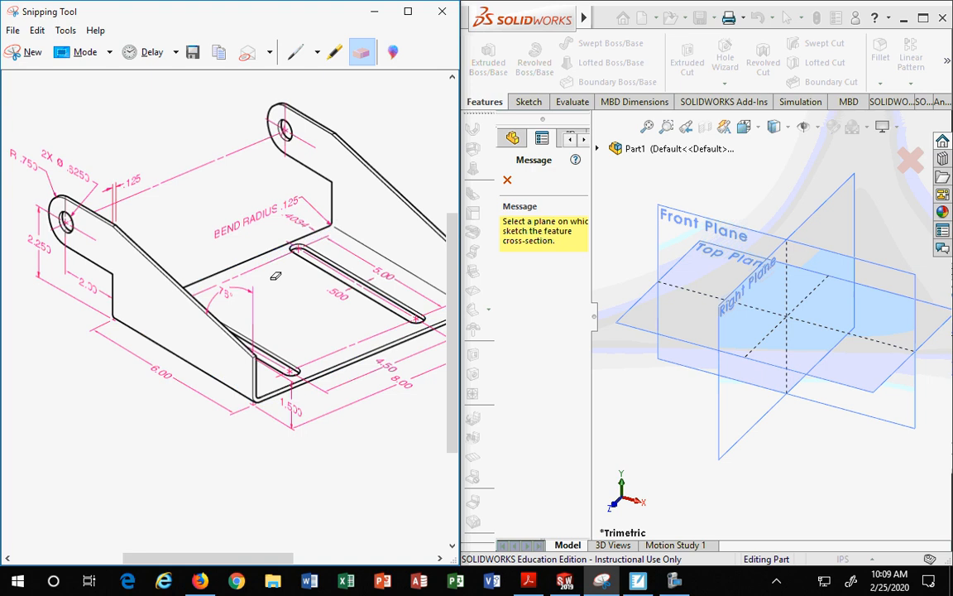
{"action": "left_click", "coordinate": [296, 52]}
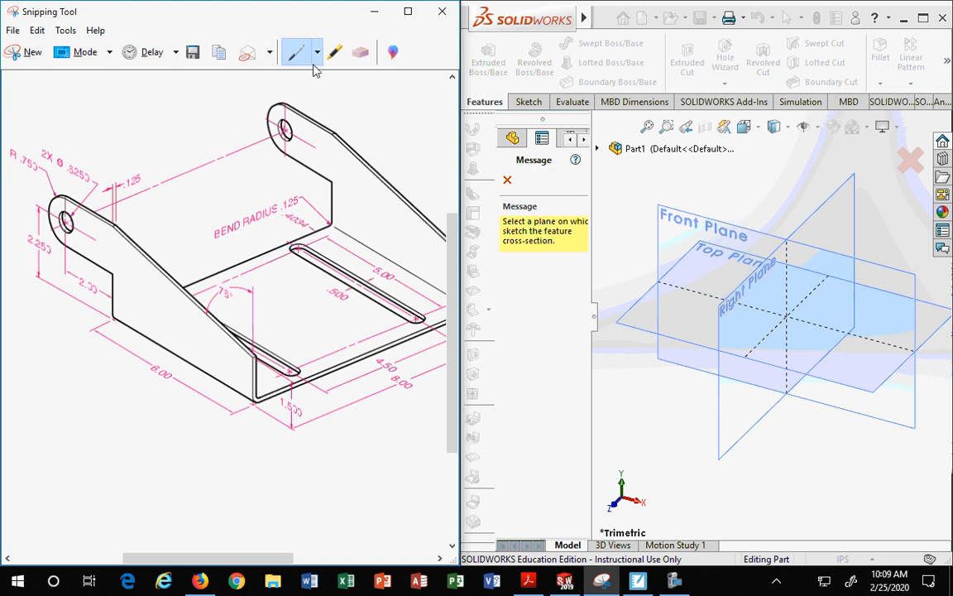
Step: Select the Top Plane as the sketch plane for the base flange
{"action": "left_click", "coordinate": [650, 313]}
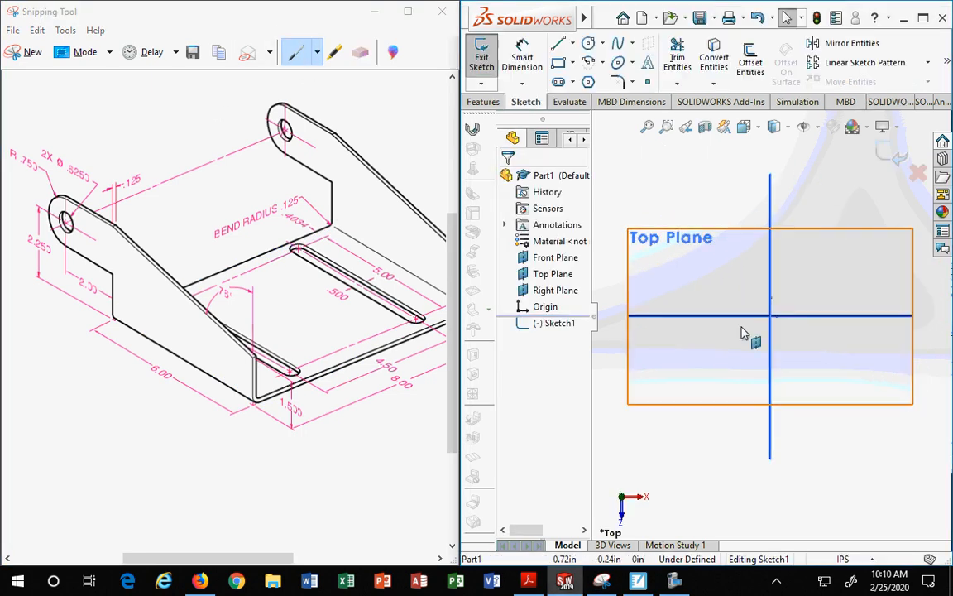
{"action": "left_click", "coordinate": [571, 62]}
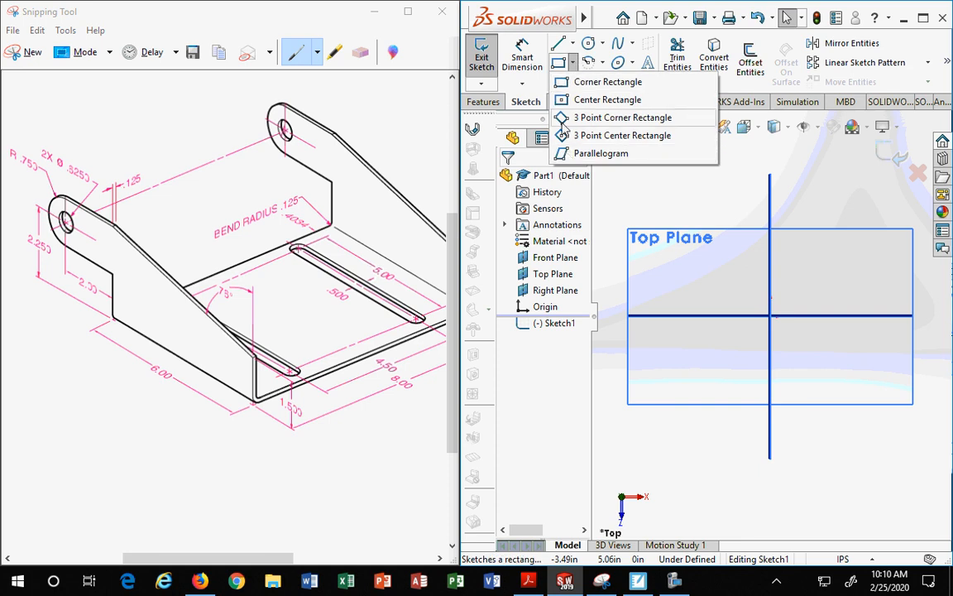
{"action": "left_click", "coordinate": [522, 84]}
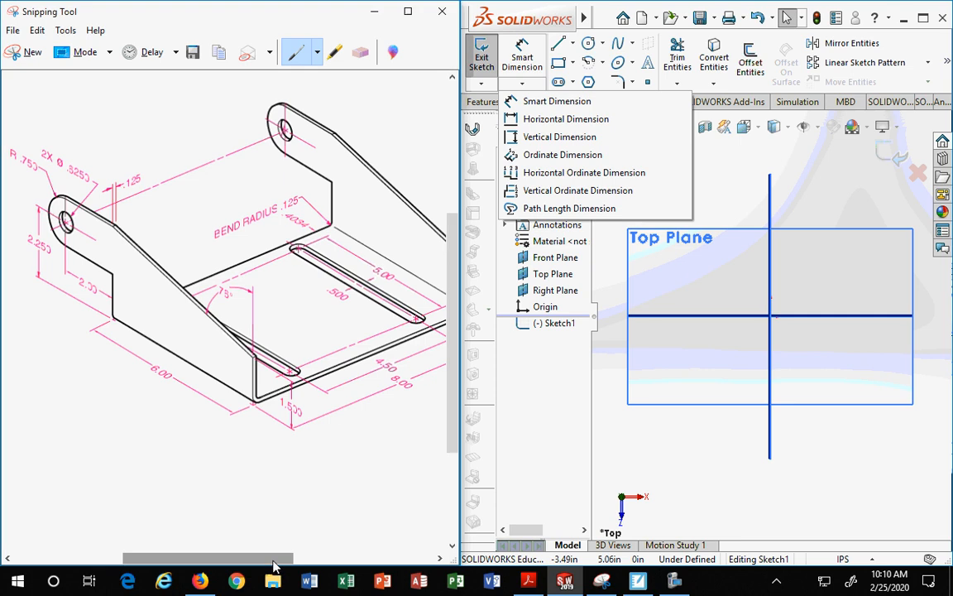
{"action": "mouse_move", "coordinate": [277, 559]}
{"action": "left_mouse_down"}
{"action": "mouse_move", "coordinate": [302, 568]}
{"action": "mouse_move", "coordinate": [288, 568]}
{"action": "left_mouse_up"}
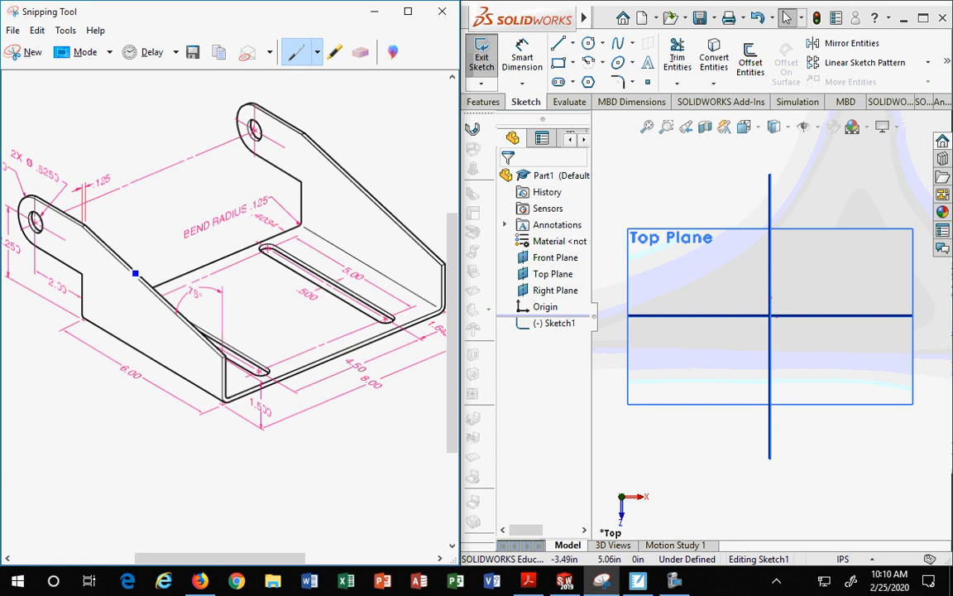
Step: Sketch a center rectangle on the origin, about 5 in wide and 5.3 in deep
{"action": "left_click", "coordinate": [572, 63]}
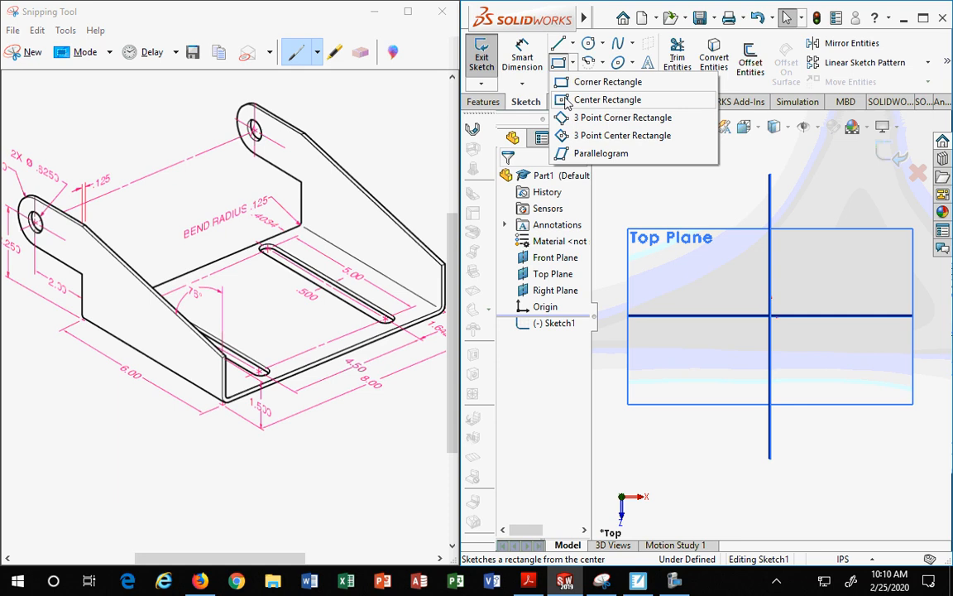
{"action": "left_click", "coordinate": [568, 100]}
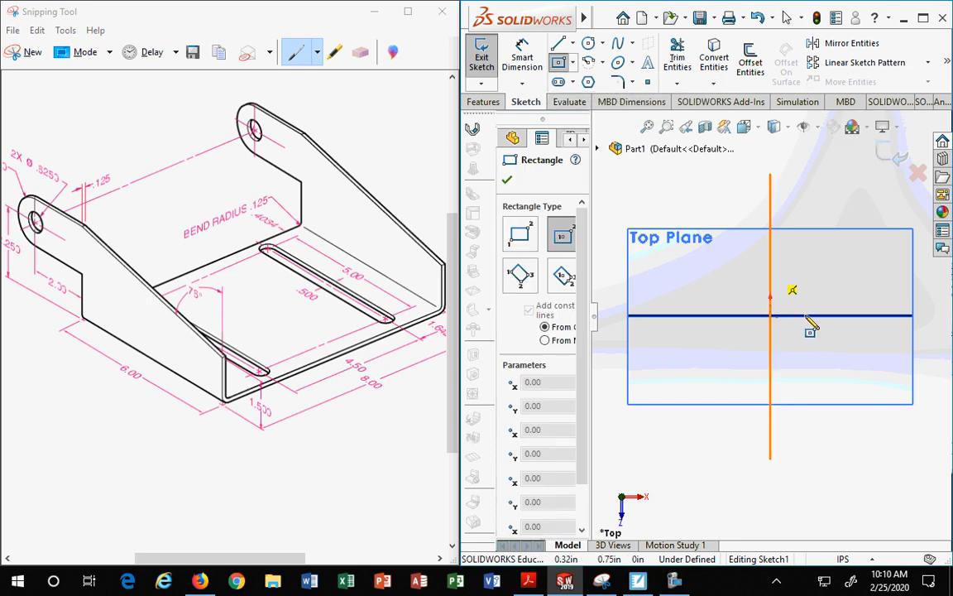
{"action": "left_click", "coordinate": [769, 315]}
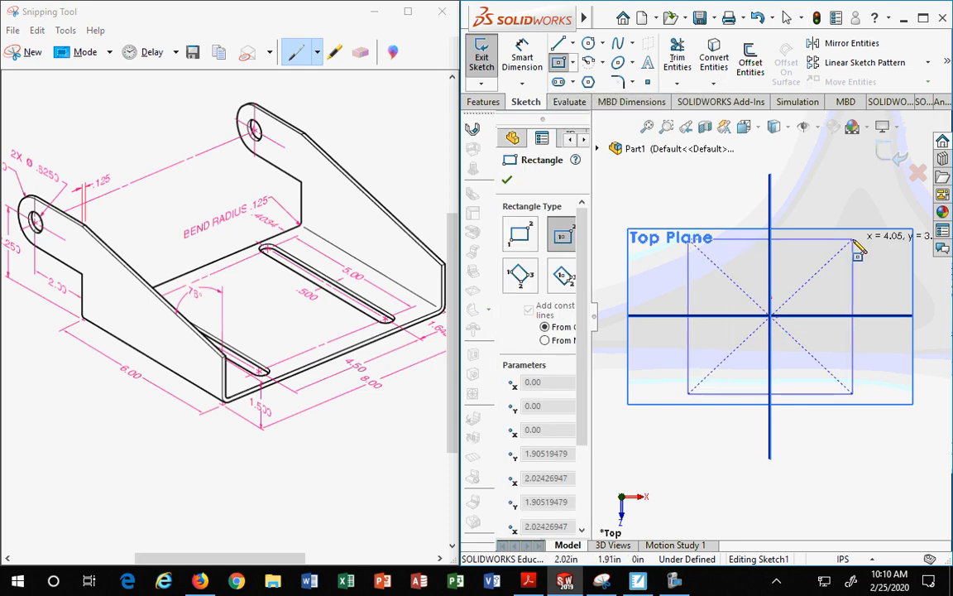
{"action": "left_click", "coordinate": [884, 208]}
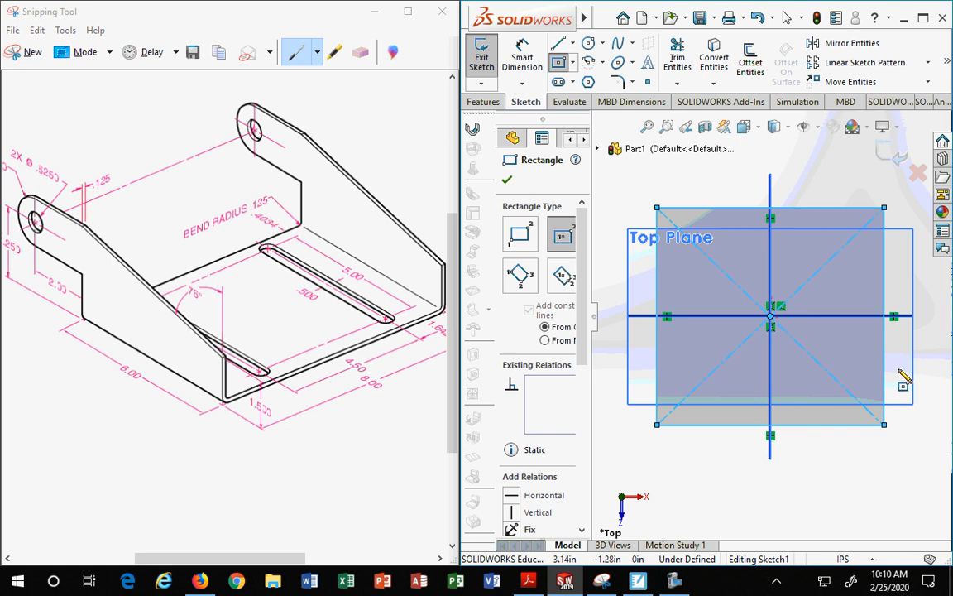
Step: Switch to an isometric view and dimension the rectangle's front edge to 6 in
{"action": "left_click", "coordinate": [760, 128]}
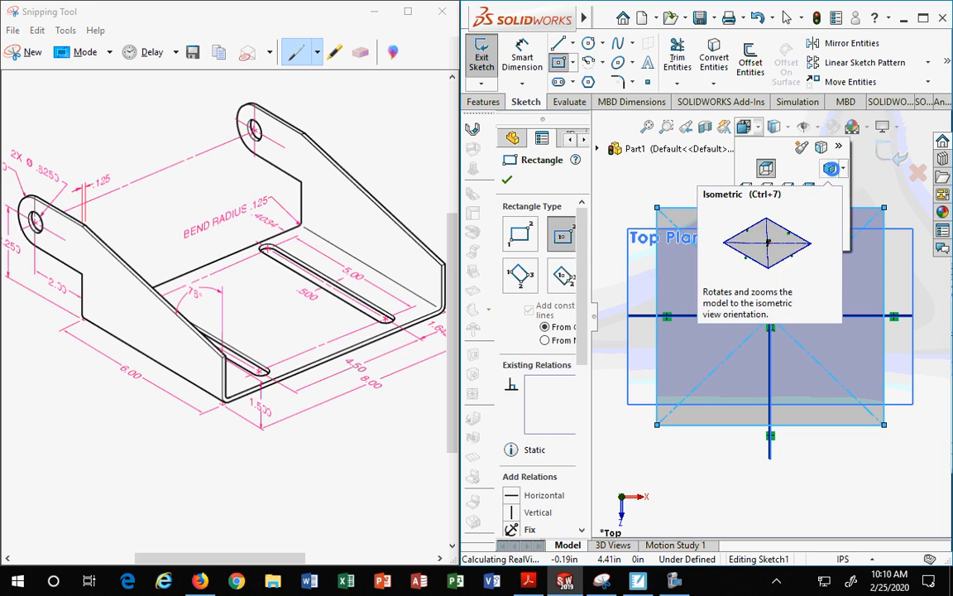
{"action": "left_click", "coordinate": [766, 167]}
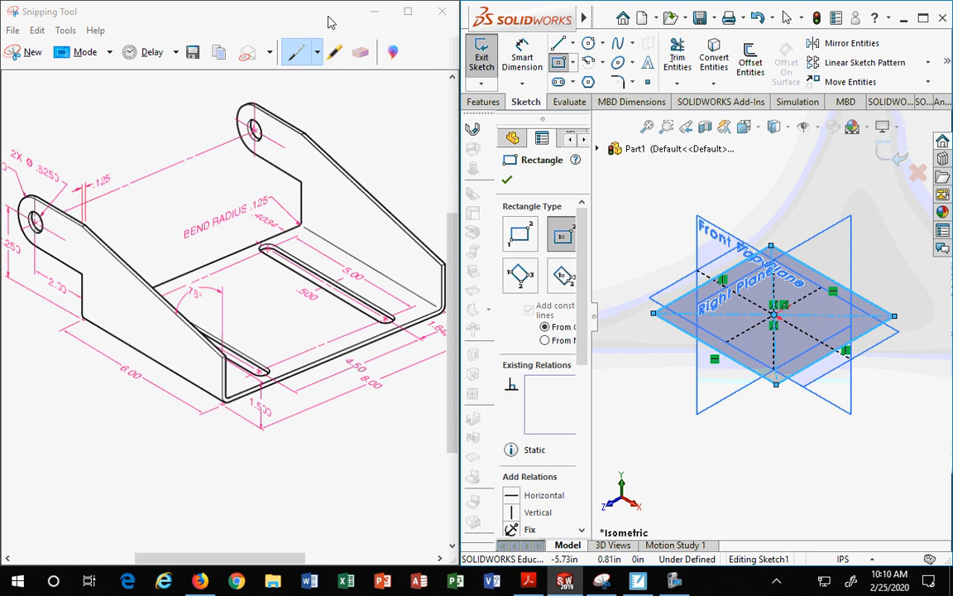
{"action": "left_click", "coordinate": [522, 56]}
{"action": "left_click", "coordinate": [743, 126]}
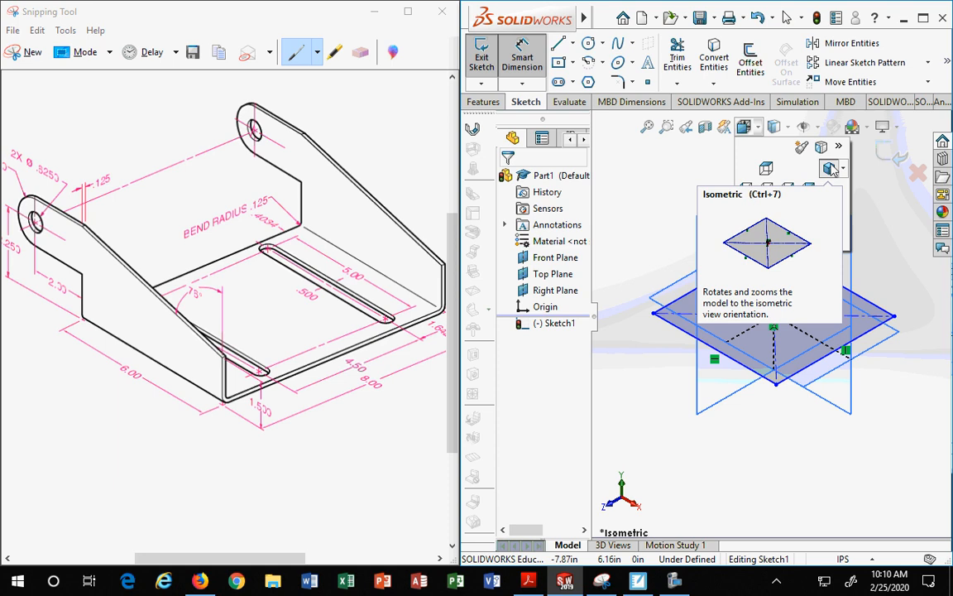
{"action": "left_click", "coordinate": [830, 168]}
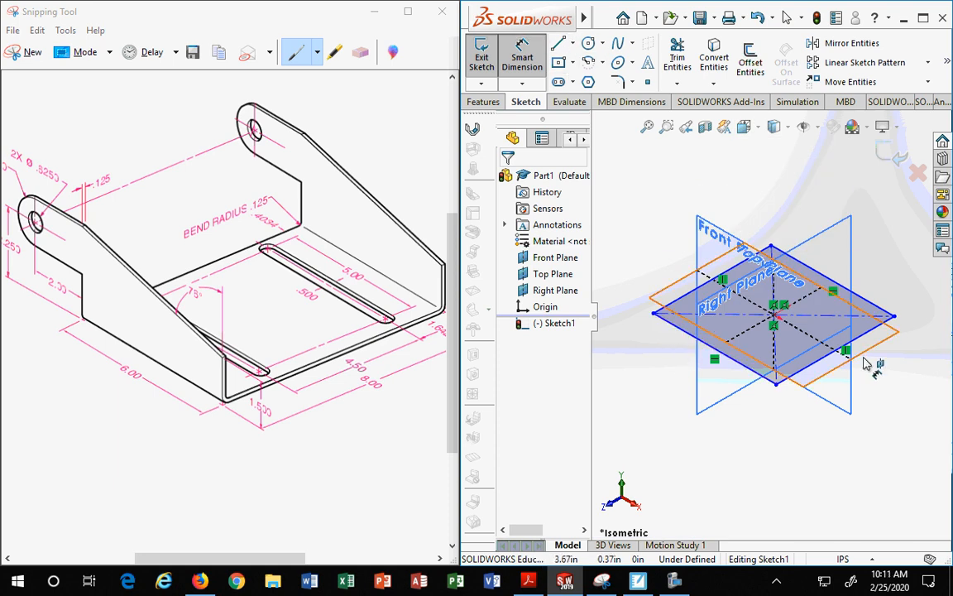
{"action": "left_click", "coordinate": [682, 330]}
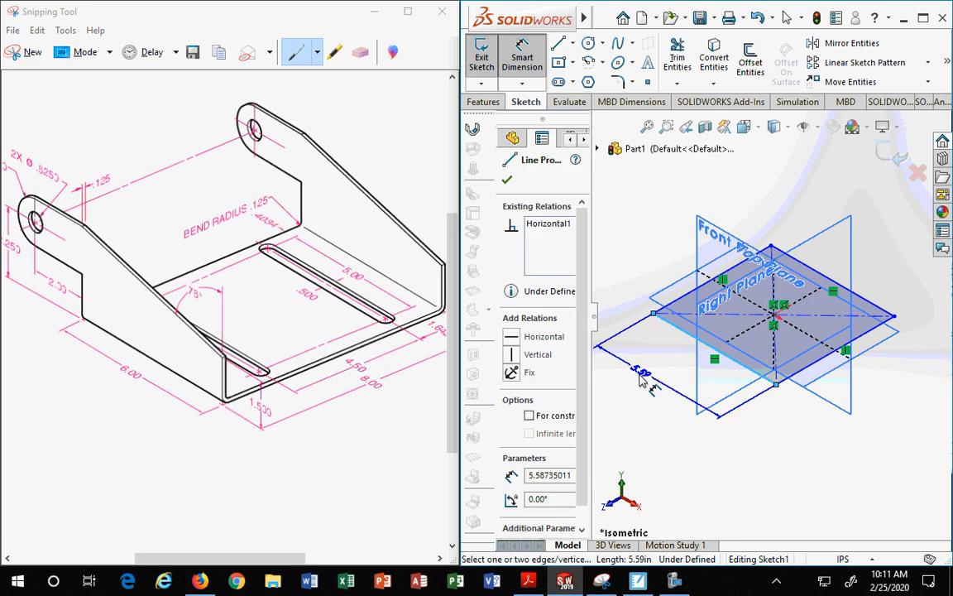
{"action": "left_click", "coordinate": [629, 387]}
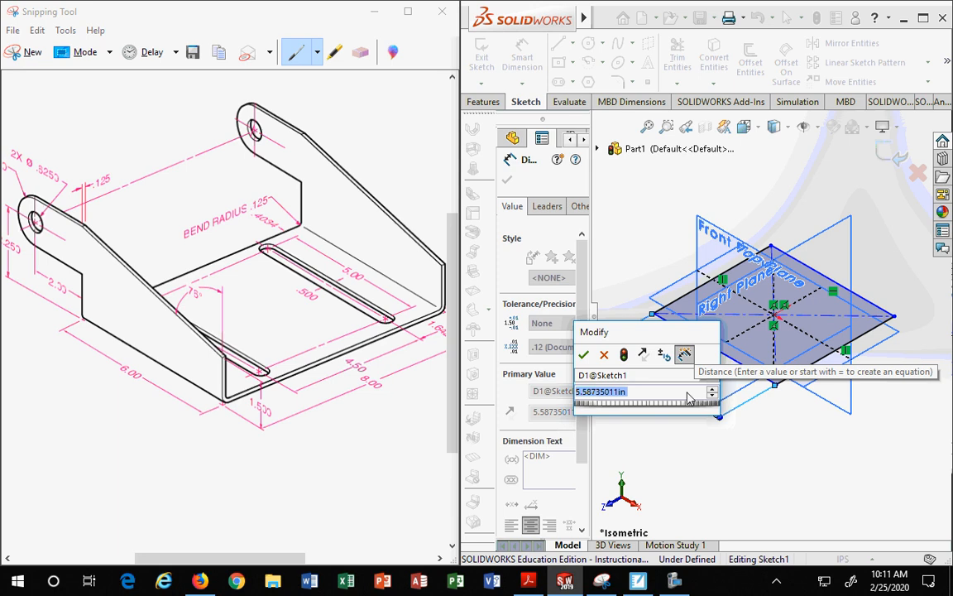
{"action": "type", "text": "6"}
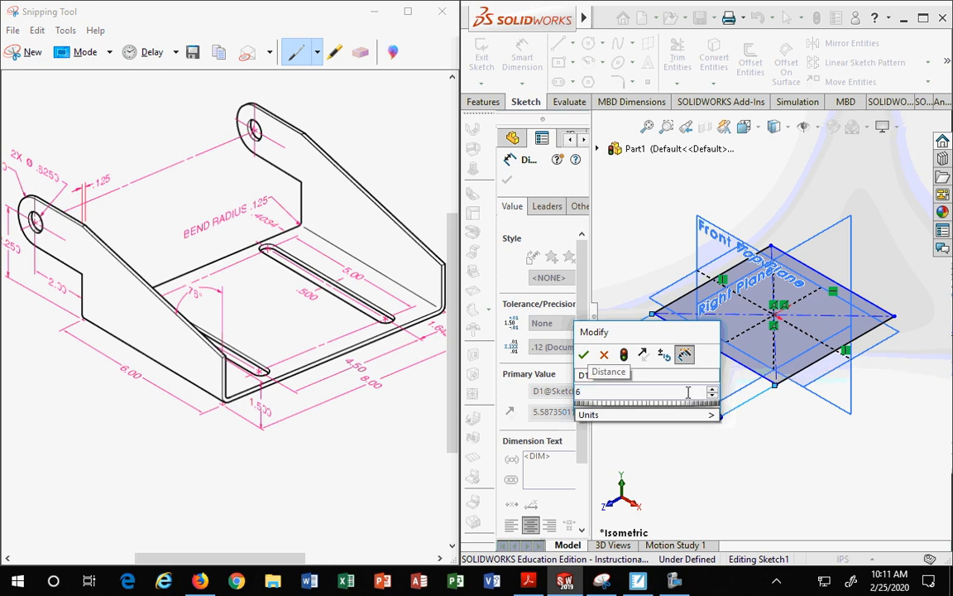
{"action": "key", "text": "Return"}
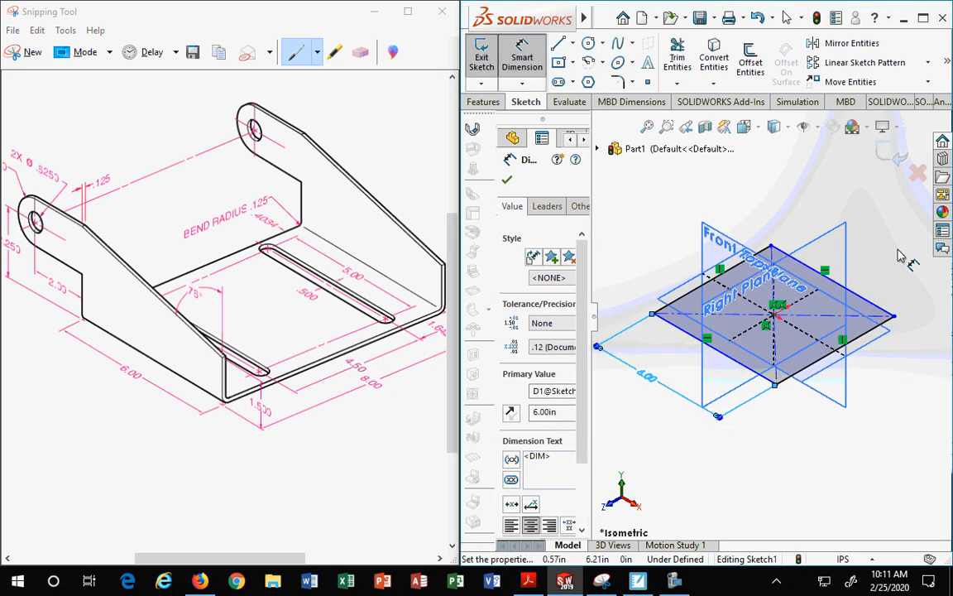
{"action": "left_click", "coordinate": [748, 372]}
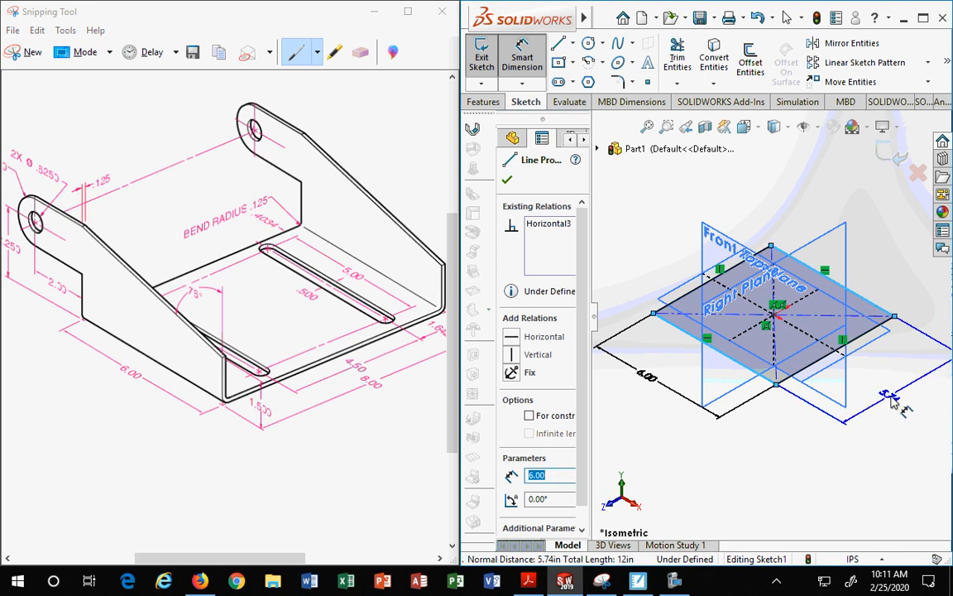
{"action": "key", "text": "Escape"}
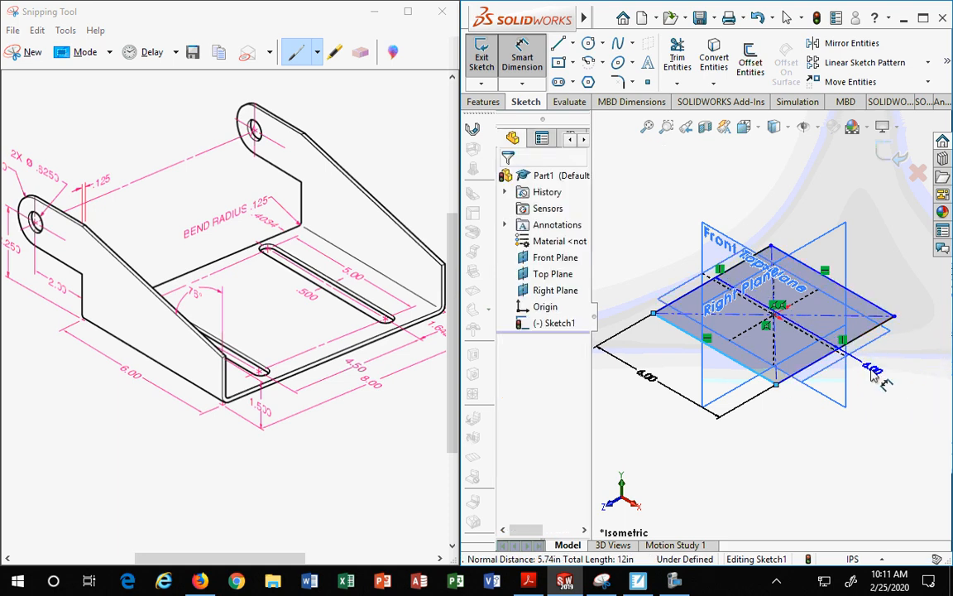
{"action": "key", "text": "Escape"}
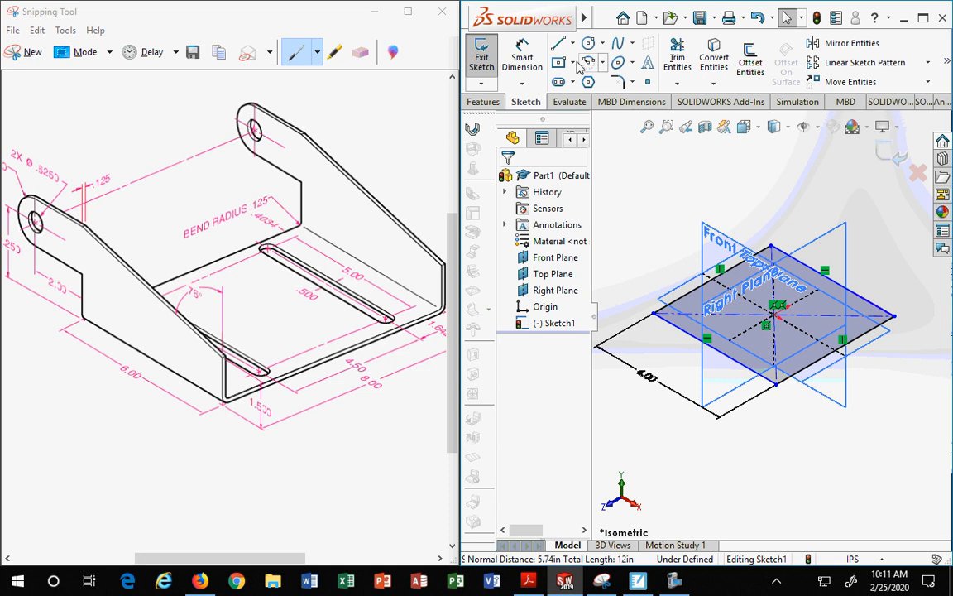
Step: Dimension the rectangle's side edge to 8 in
{"action": "left_click", "coordinate": [522, 58]}
{"action": "left_click", "coordinate": [734, 361]}
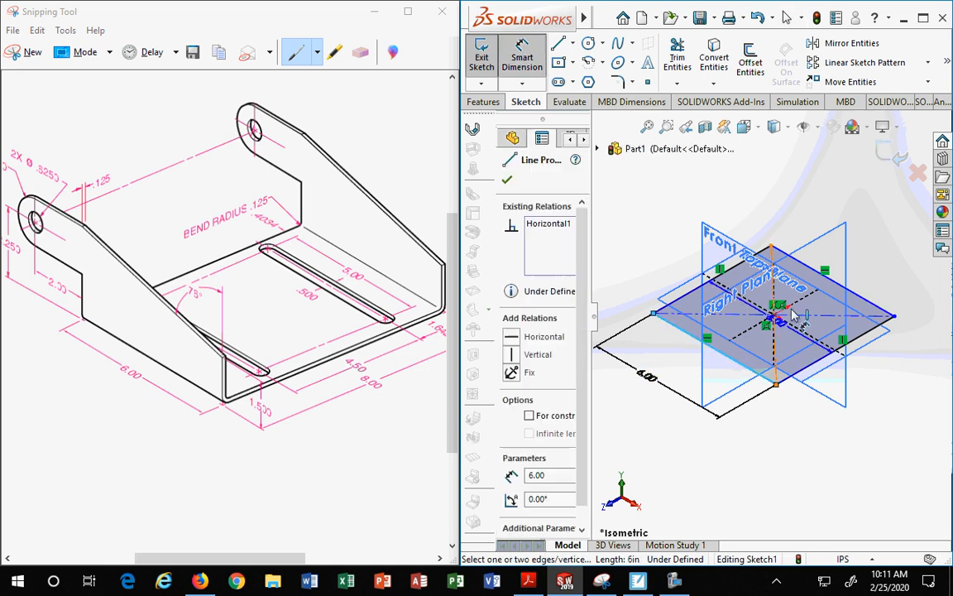
{"action": "left_click", "coordinate": [861, 304]}
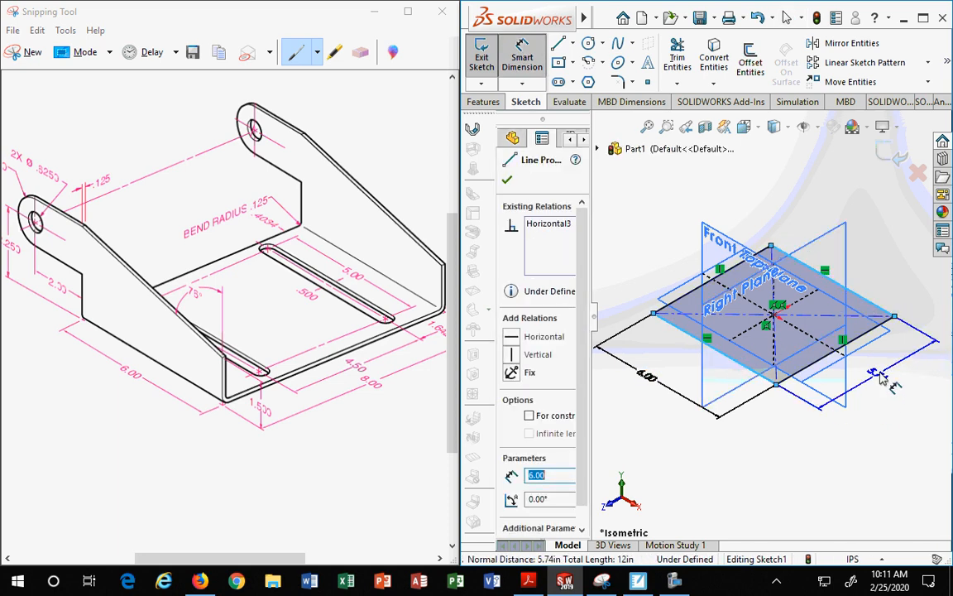
{"action": "left_click", "coordinate": [887, 412]}
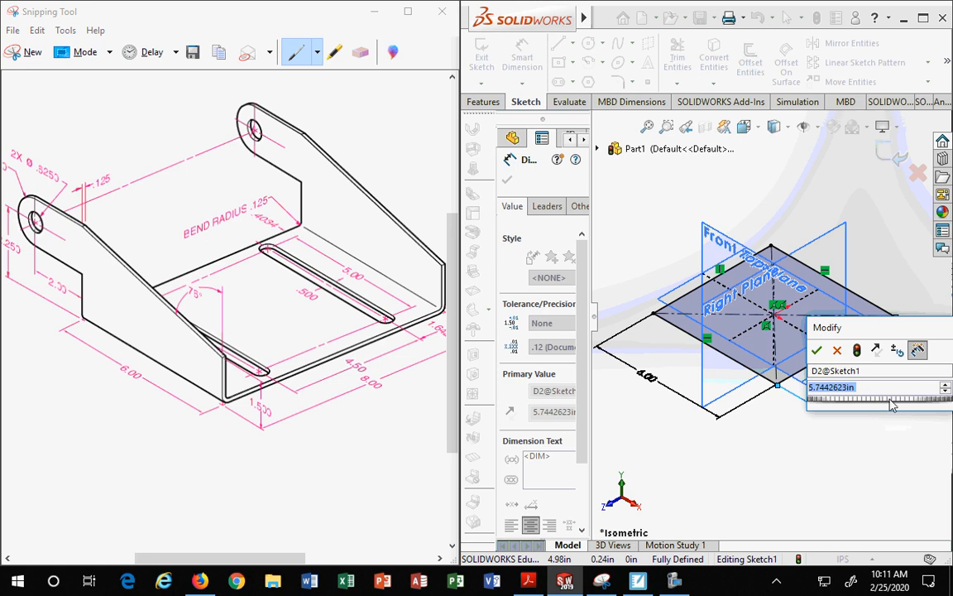
{"action": "type", "text": "8"}
{"action": "key", "text": "Return"}
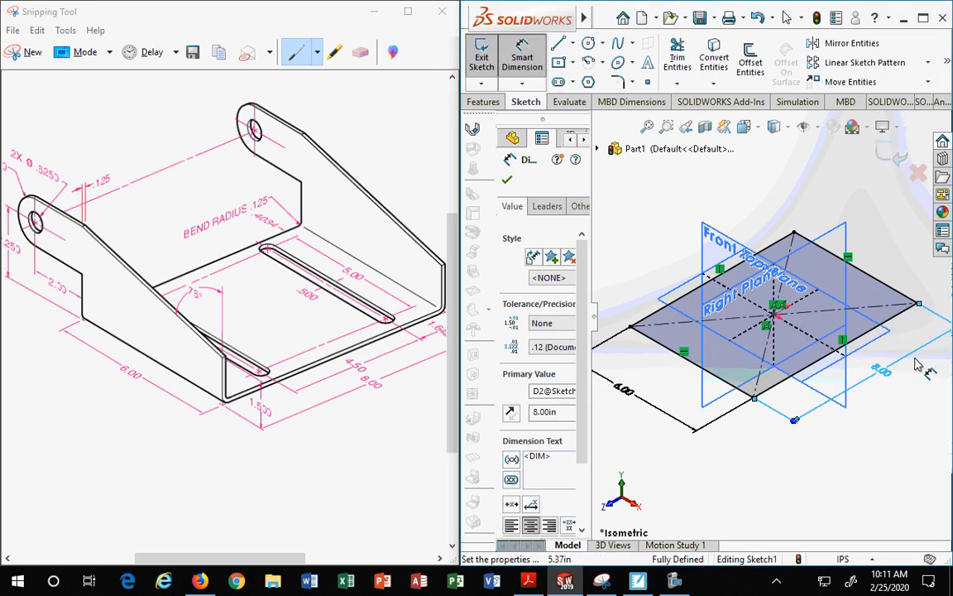
Step: Close the dimension tool and start a Base Flange feature from the rectangle sketch
{"action": "scroll", "coordinate": [869, 381], "scroll_direction": "up", "scroll_amount": 3}
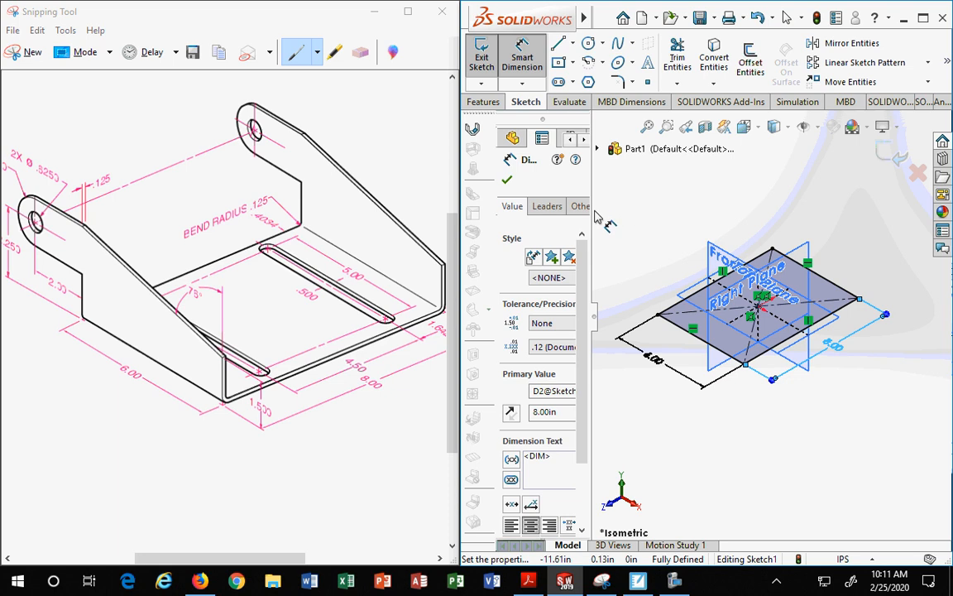
{"action": "left_click", "coordinate": [508, 182]}
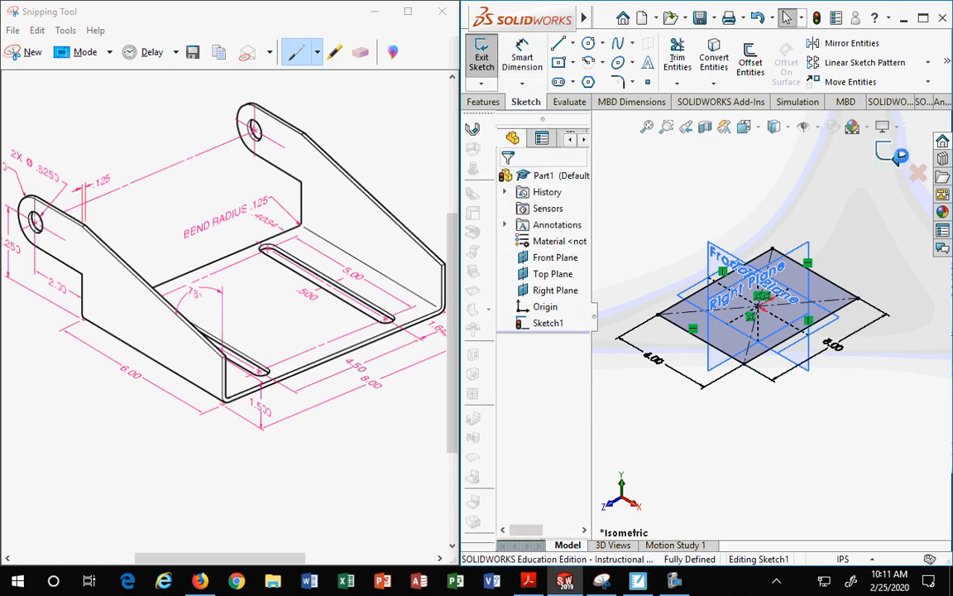
{"action": "left_click", "coordinate": [899, 158]}
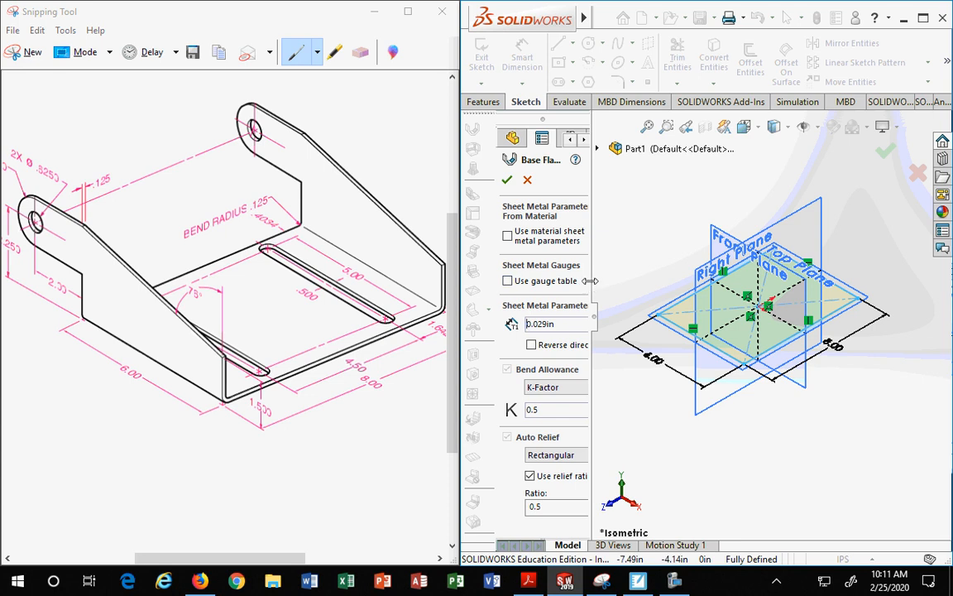
{"action": "left_click_drag", "start_coordinate": [590, 280], "coordinate": [648, 277]}
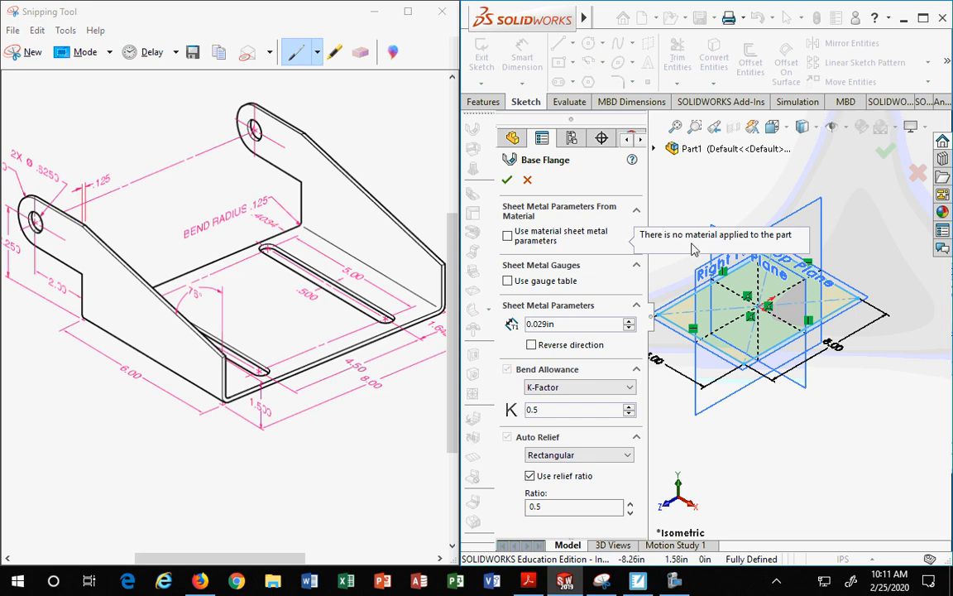
Step: Enable the gauge table, choose the BEND ALLOWANCE INCHES table and open its gauge list
{"action": "left_click", "coordinate": [507, 281]}
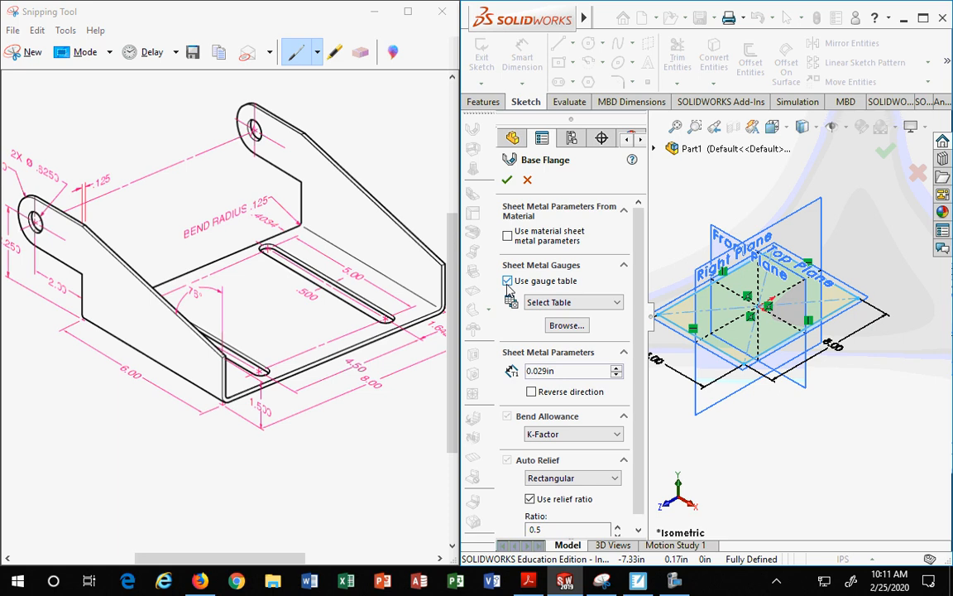
{"action": "left_click", "coordinate": [569, 303]}
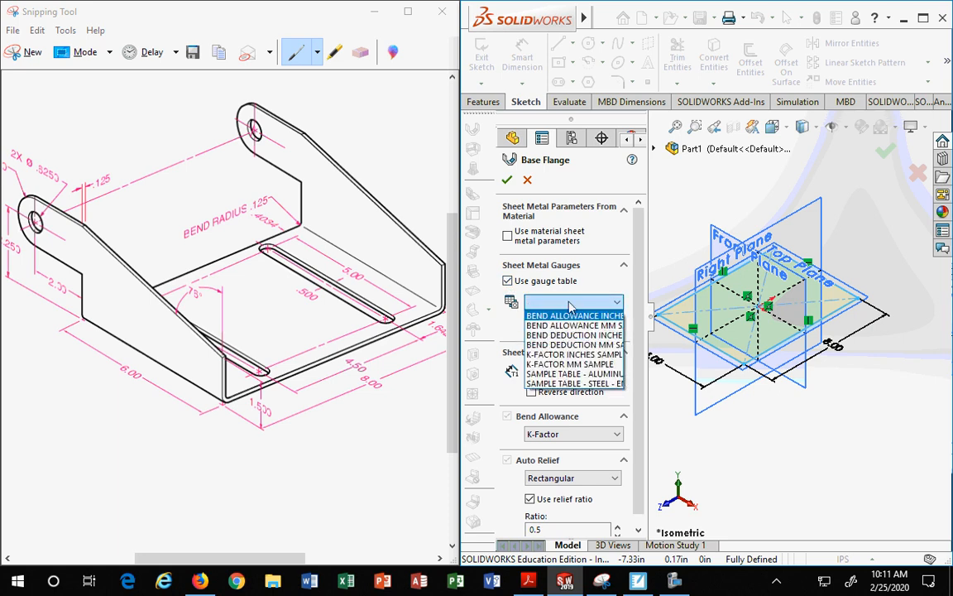
{"action": "left_click", "coordinate": [574, 316]}
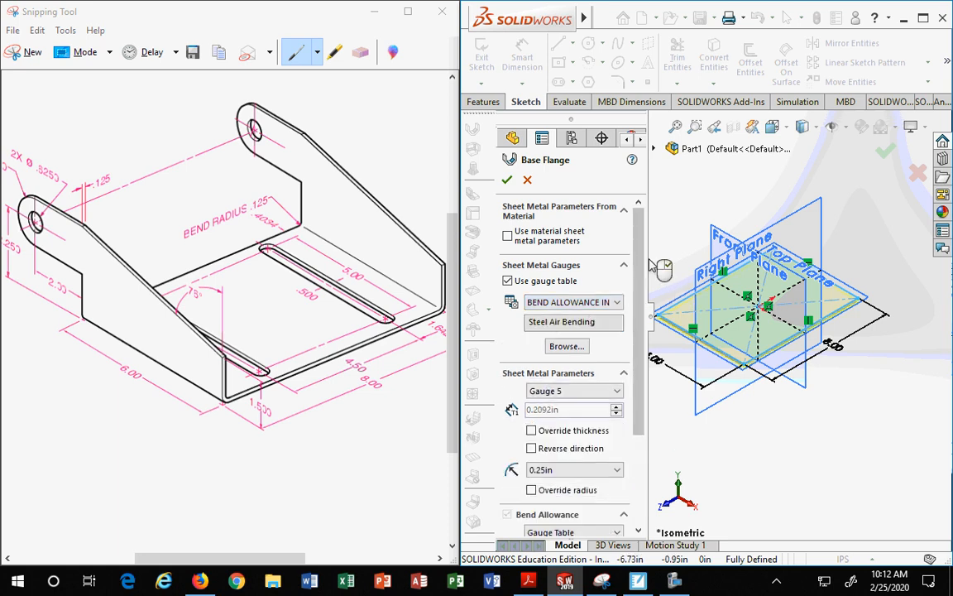
{"action": "scroll", "coordinate": [579, 348], "scroll_direction": "down", "scroll_amount": 3}
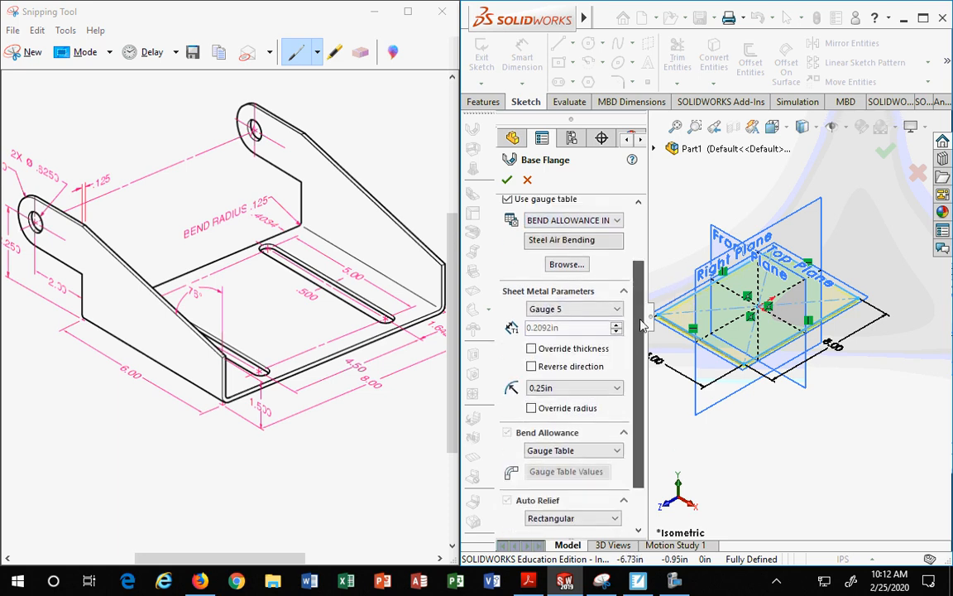
{"action": "left_click", "coordinate": [547, 294]}
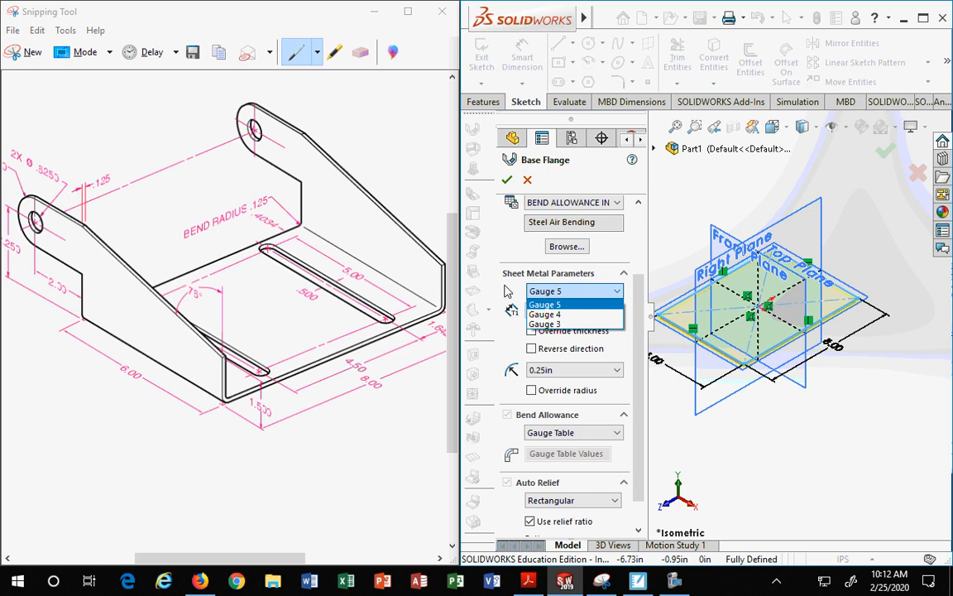
{"action": "left_click", "coordinate": [626, 353]}
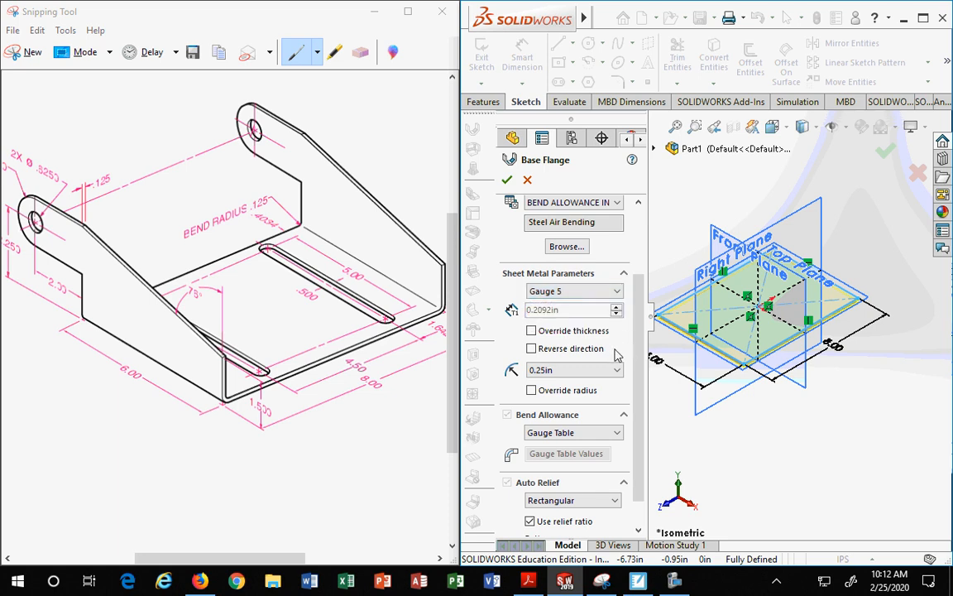
Step: Try the BEND DEDUCTION INCHES gauge table with different gauges and turn the gauge table off
{"action": "scroll", "coordinate": [582, 290], "scroll_direction": "up", "scroll_amount": 2}
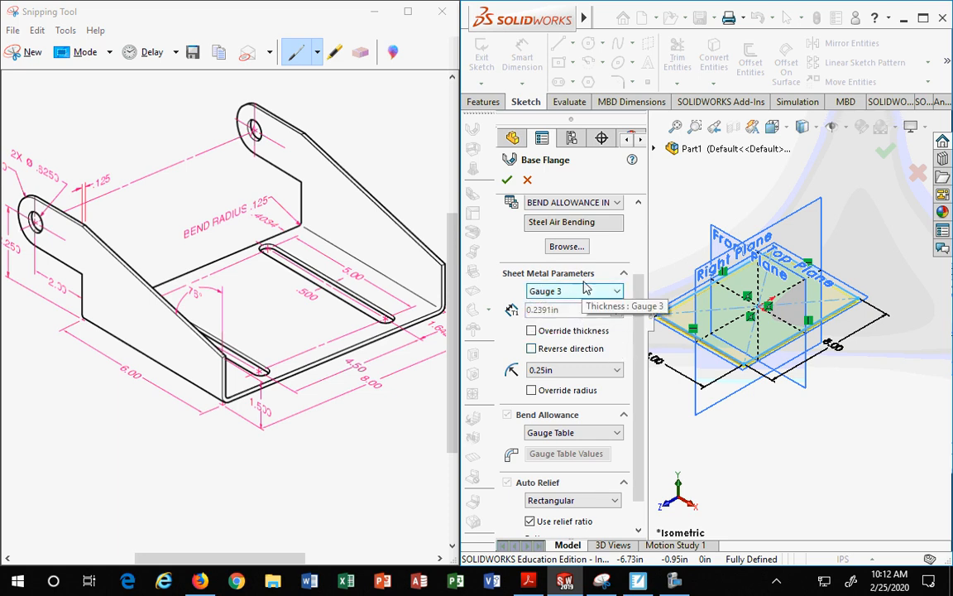
{"action": "left_click", "coordinate": [580, 202]}
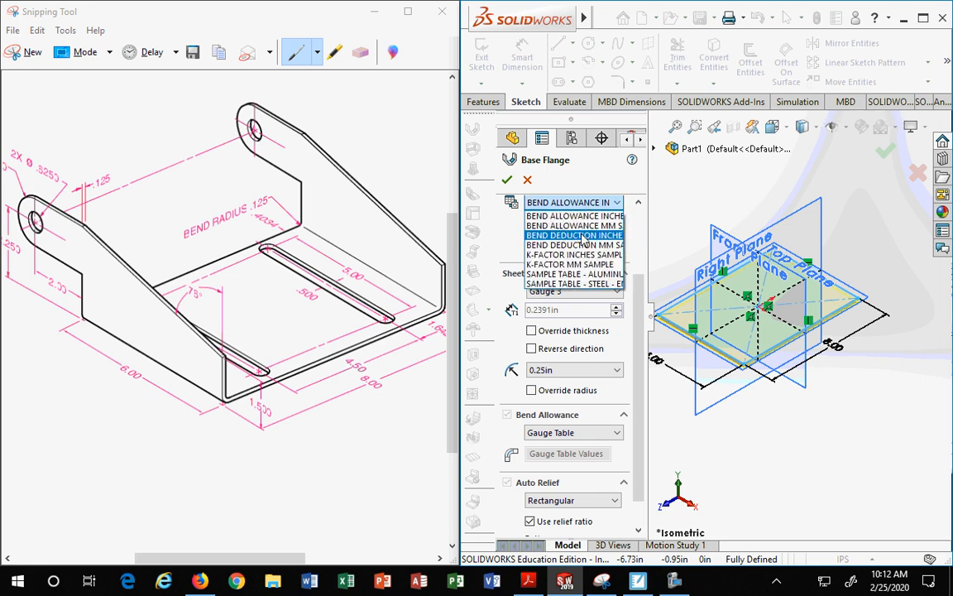
{"action": "left_click", "coordinate": [584, 236]}
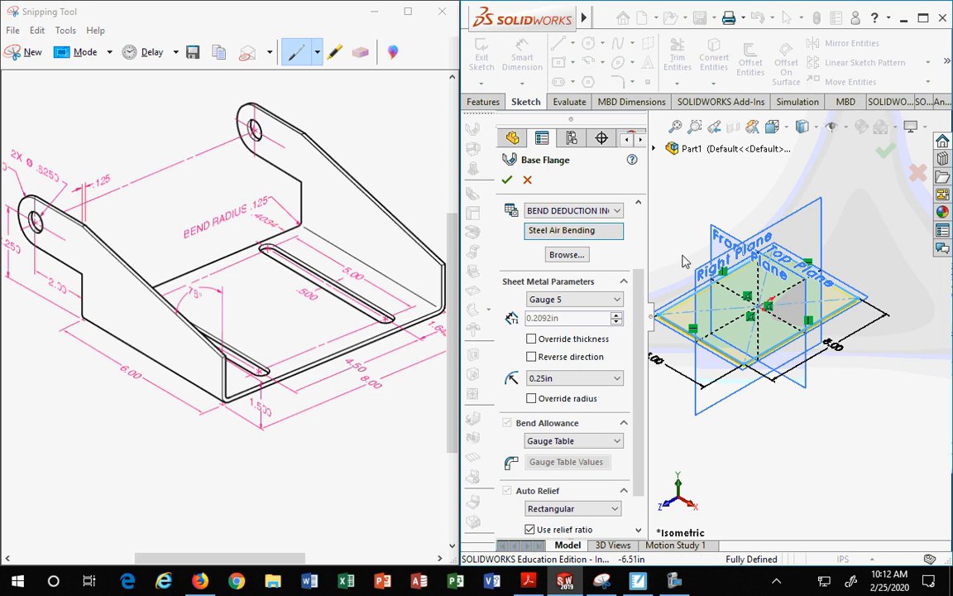
{"action": "left_click", "coordinate": [597, 300]}
{"action": "left_click", "coordinate": [559, 312]}
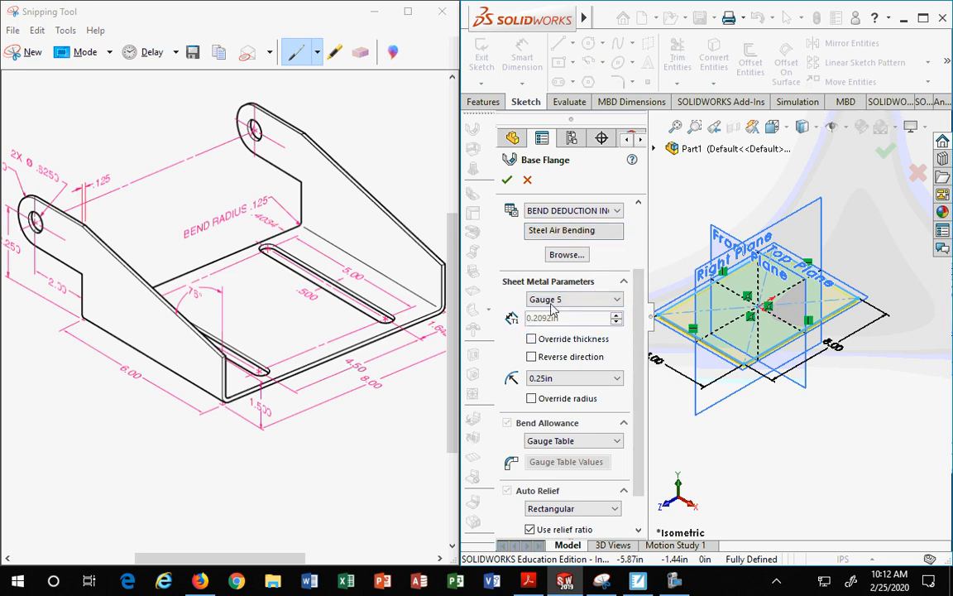
{"action": "left_click", "coordinate": [571, 210]}
{"action": "scroll", "coordinate": [628, 232], "scroll_direction": "up", "scroll_amount": 3}
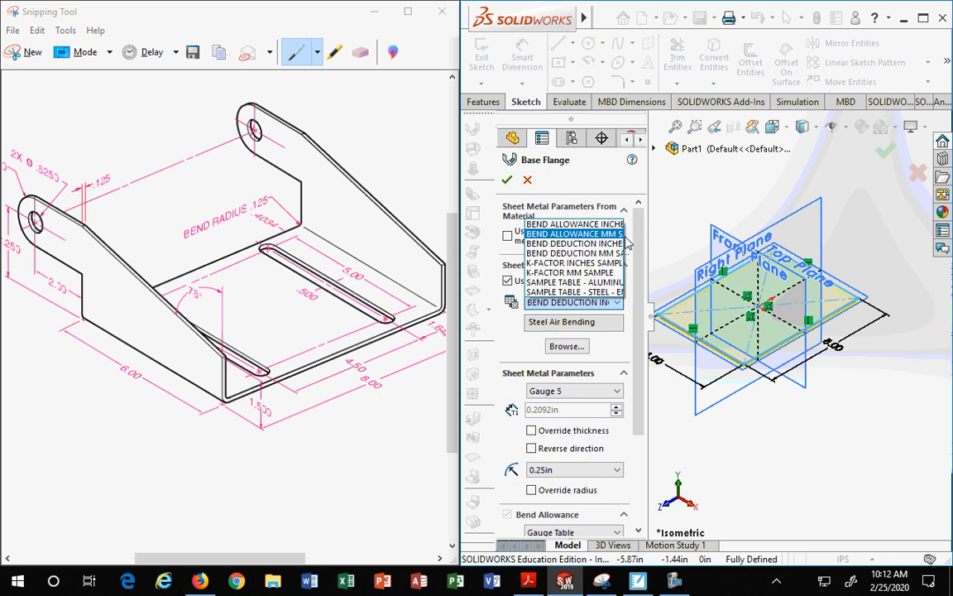
{"action": "left_click", "coordinate": [519, 327]}
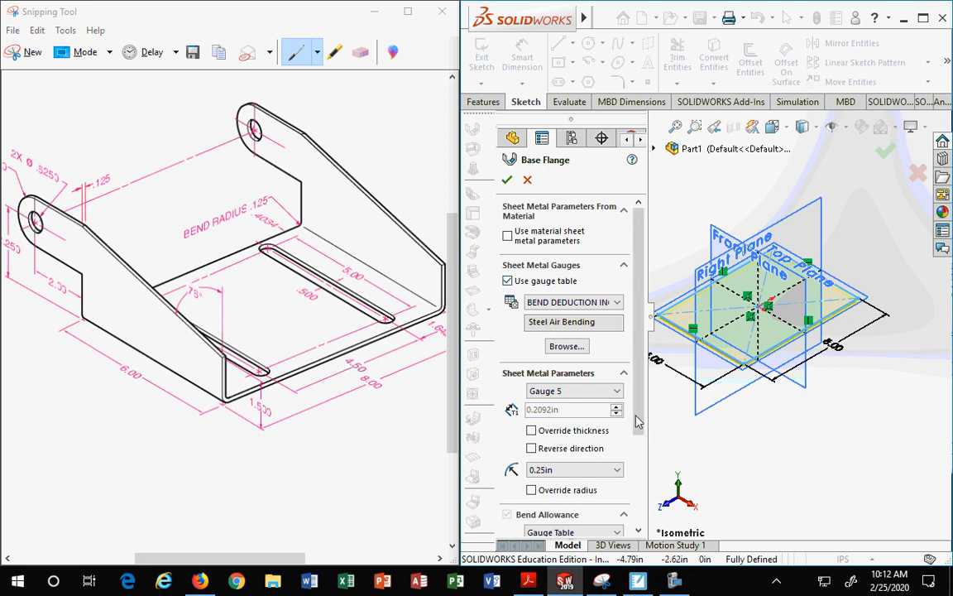
{"action": "scroll", "coordinate": [571, 302], "scroll_direction": "down", "scroll_amount": 3}
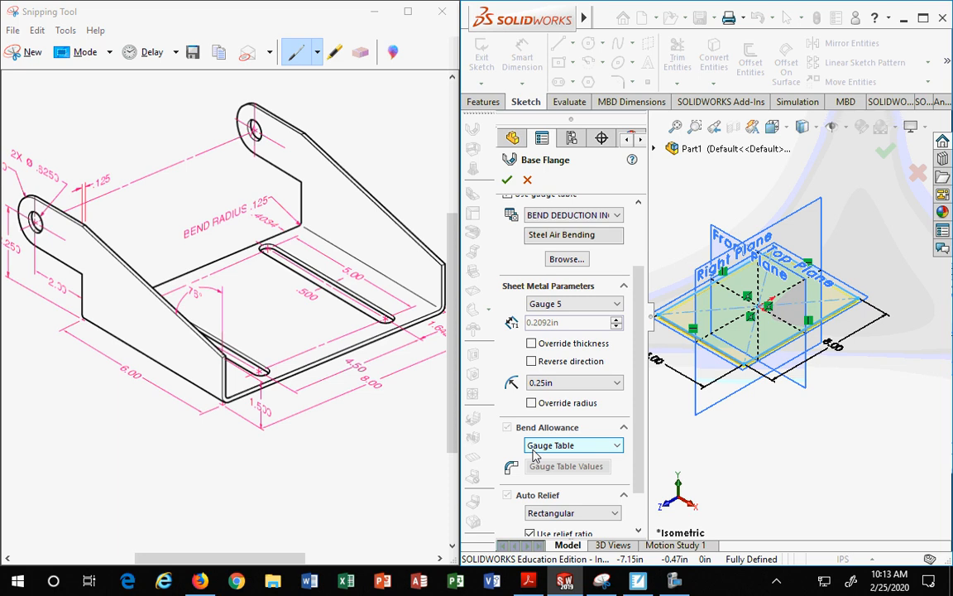
{"action": "scroll", "coordinate": [641, 269], "scroll_direction": "up", "scroll_amount": 2}
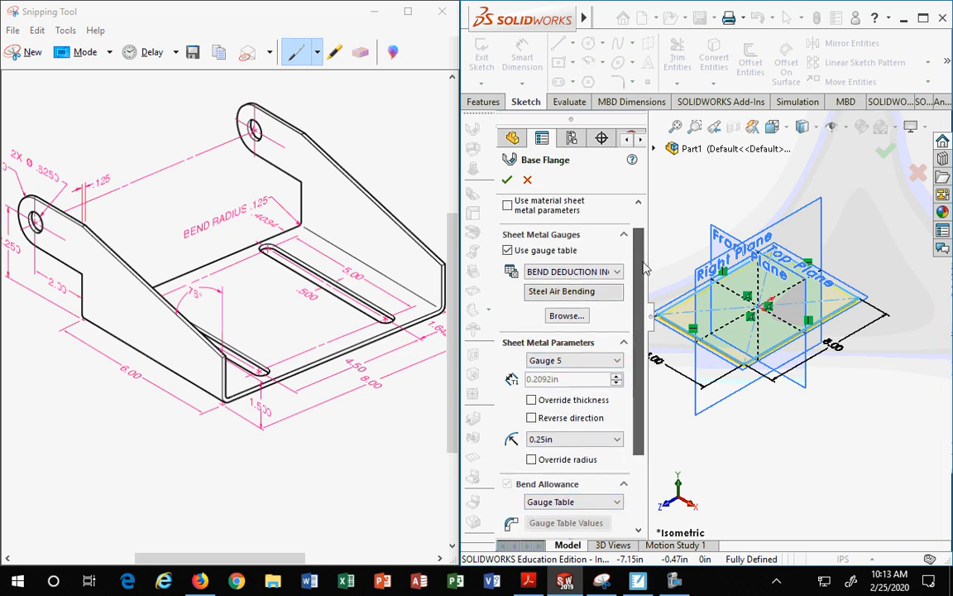
{"action": "left_click", "coordinate": [507, 250]}
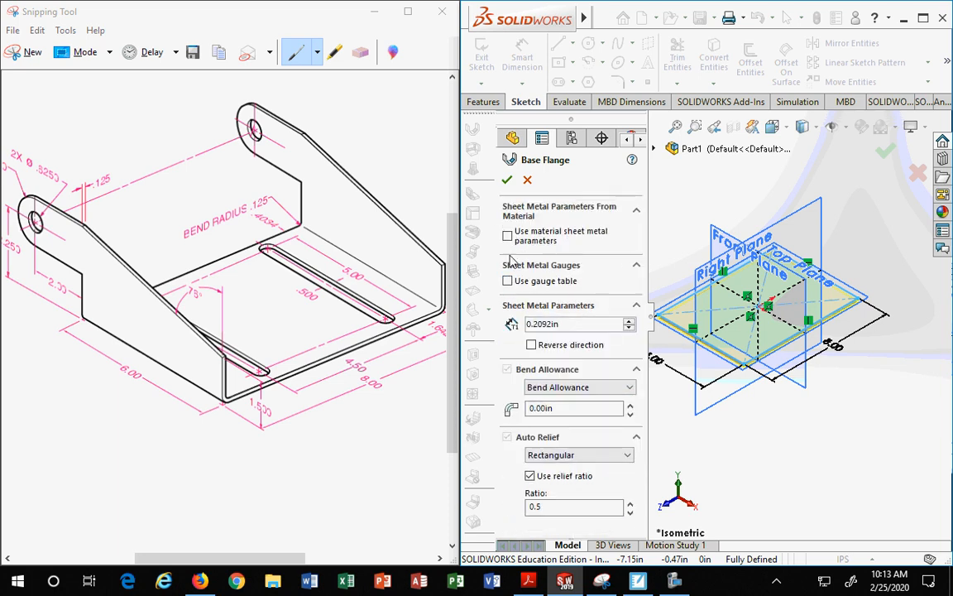
Step: Set the base flange sheet thickness to 0.125 in
{"action": "double_click", "coordinate": [569, 325]}
{"action": "type", "text": ".125"}
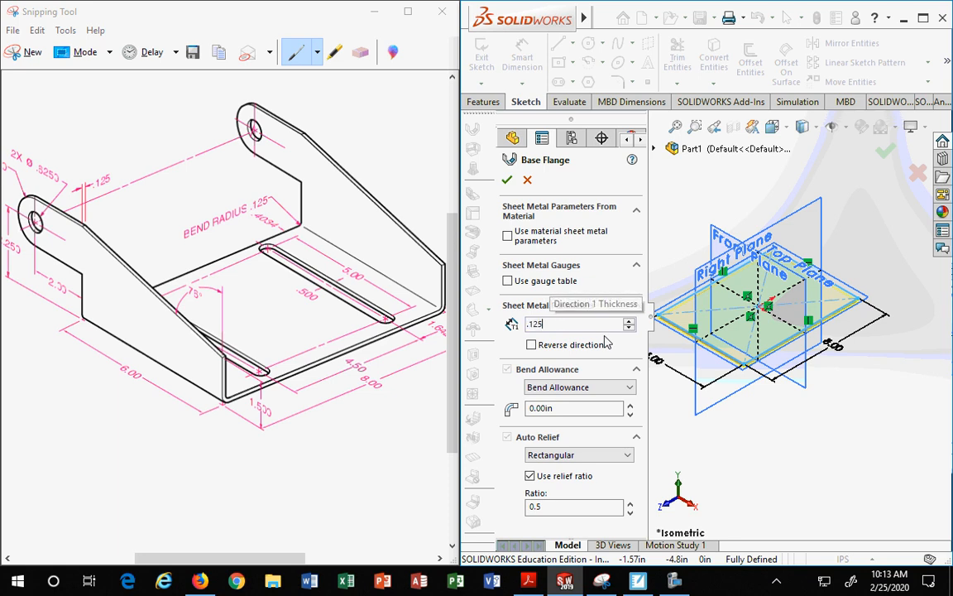
{"action": "left_click", "coordinate": [561, 409]}
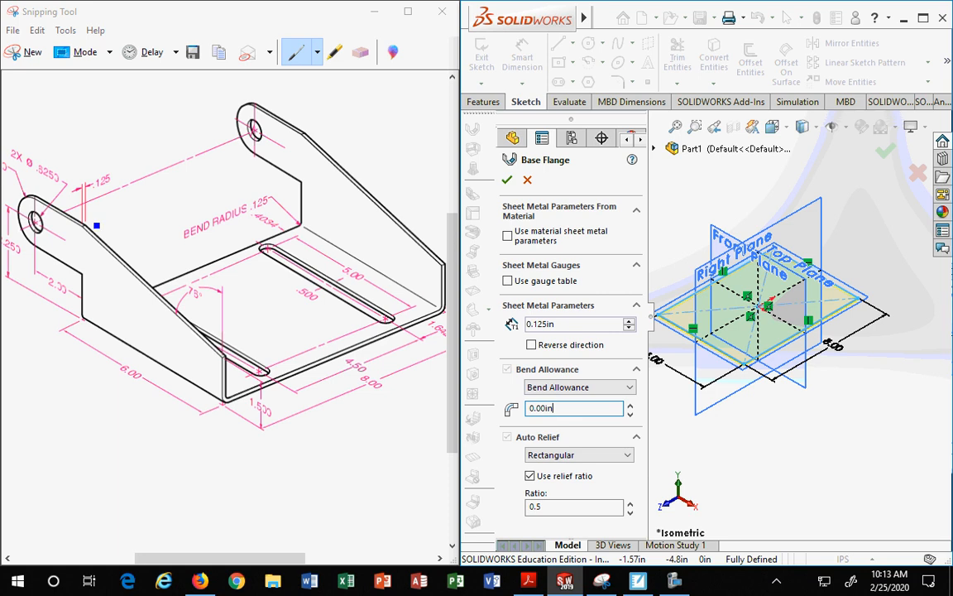
Step: Try toggling Reverse direction for the flange thickness while comparing against the drawing's 0.125 thickness callout
{"action": "left_click", "coordinate": [108, 196]}
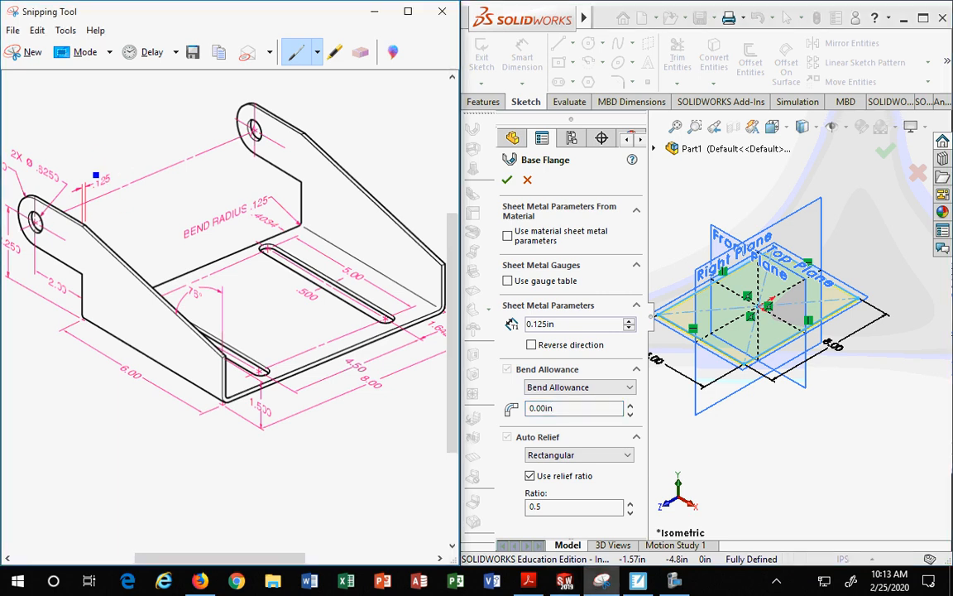
{"action": "mouse_move", "coordinate": [96, 175]}
{"action": "left_mouse_down"}
{"action": "mouse_move", "coordinate": [129, 175]}
{"action": "mouse_move", "coordinate": [72, 176]}
{"action": "left_mouse_up"}
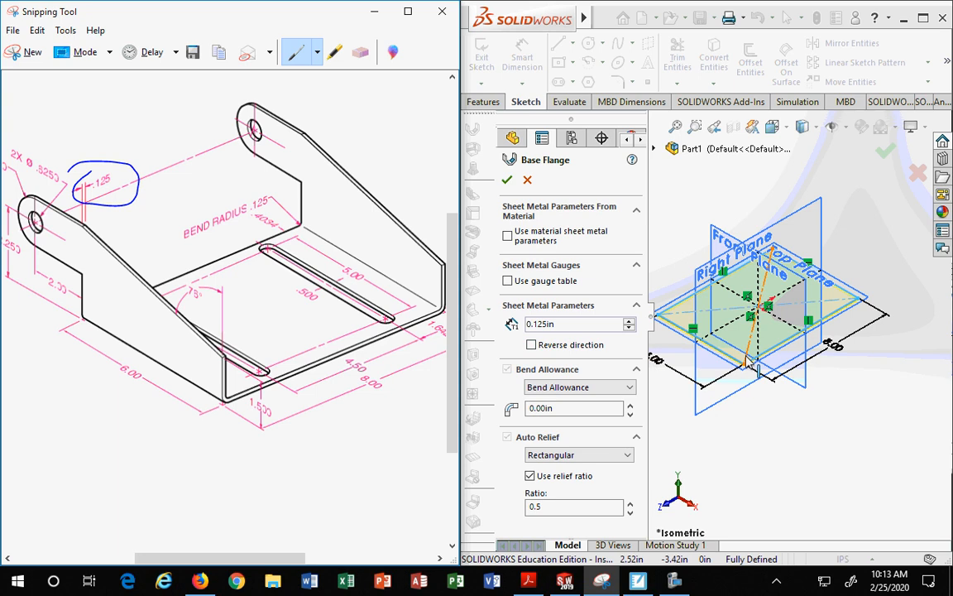
{"action": "scroll", "coordinate": [757, 361], "scroll_direction": "up", "scroll_amount": 2}
{"action": "scroll", "coordinate": [757, 362], "scroll_direction": "down", "scroll_amount": 8}
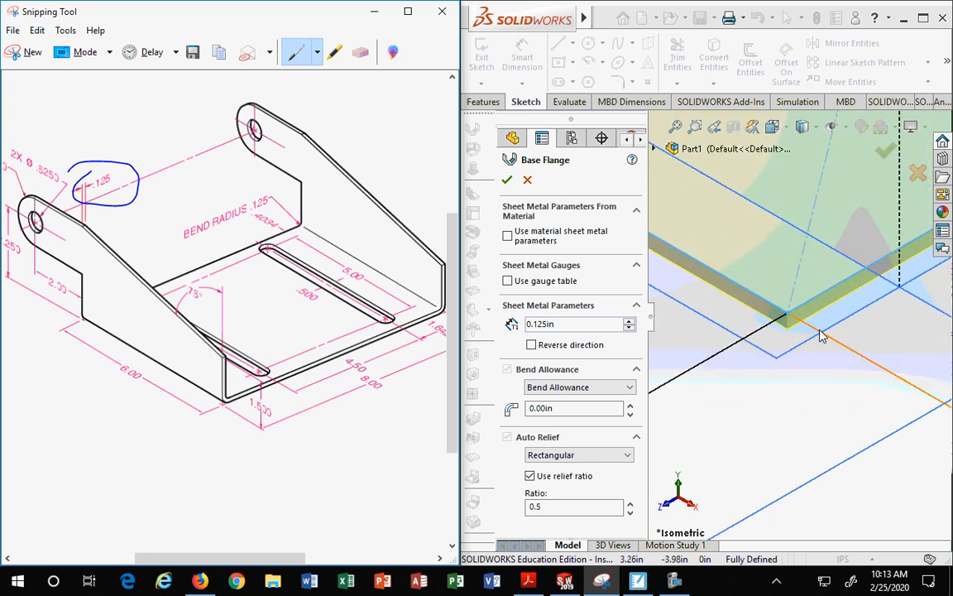
{"action": "left_click", "coordinate": [531, 346]}
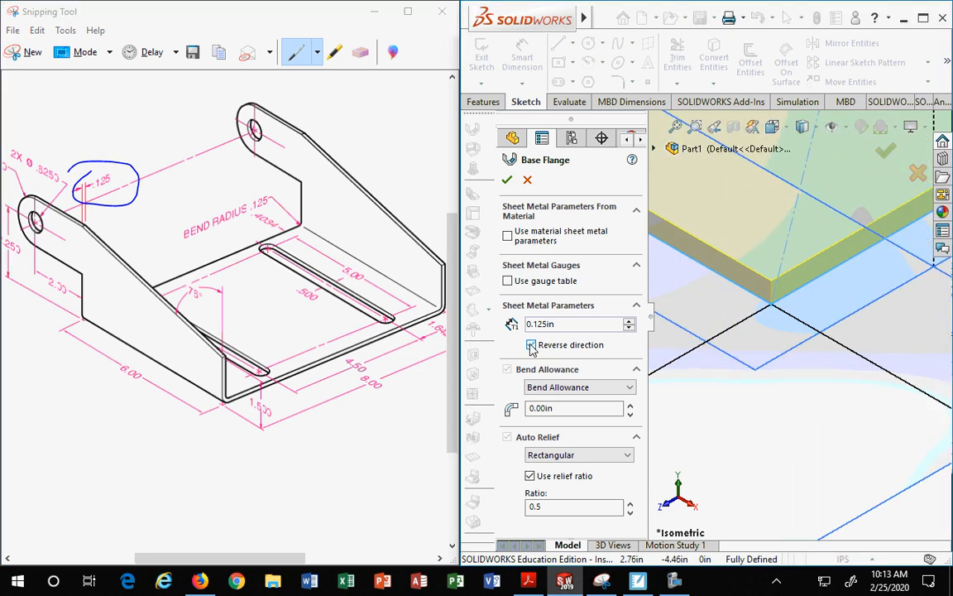
{"action": "left_click", "coordinate": [530, 345]}
{"action": "left_click", "coordinate": [531, 345]}
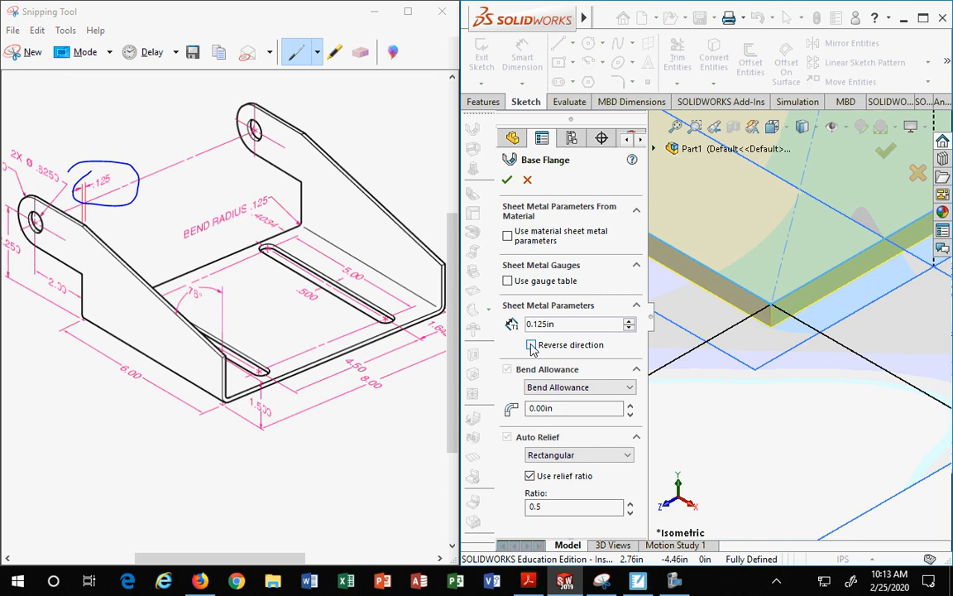
{"action": "left_click", "coordinate": [531, 346]}
{"action": "left_click", "coordinate": [531, 346]}
{"action": "left_click", "coordinate": [532, 346]}
{"action": "left_click", "coordinate": [531, 346]}
Step: Switch the base flange bend allowance type to K-Factor
{"action": "scroll", "coordinate": [741, 378], "scroll_direction": "up", "scroll_amount": 3}
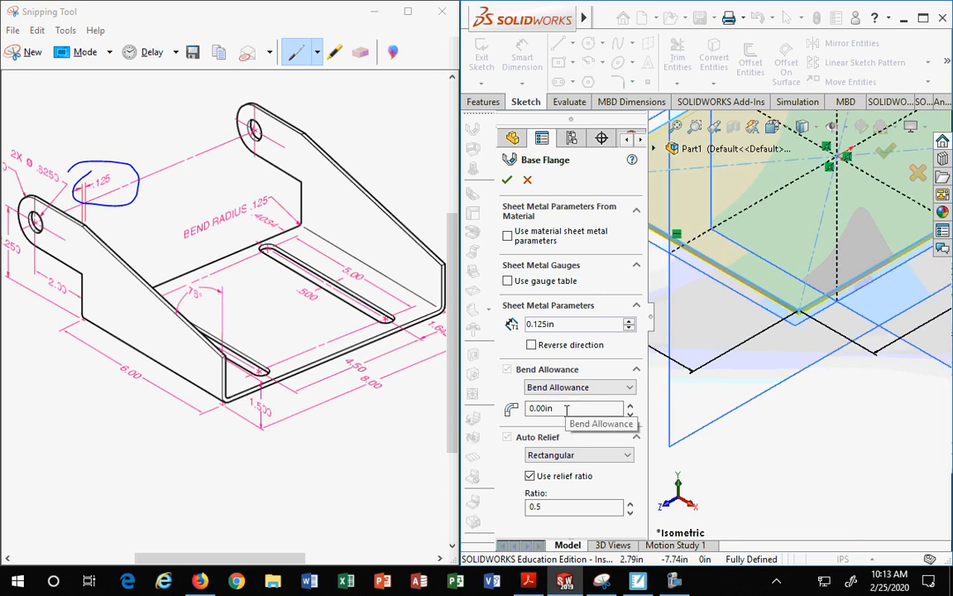
{"action": "left_click", "coordinate": [598, 387]}
{"action": "left_click", "coordinate": [562, 412]}
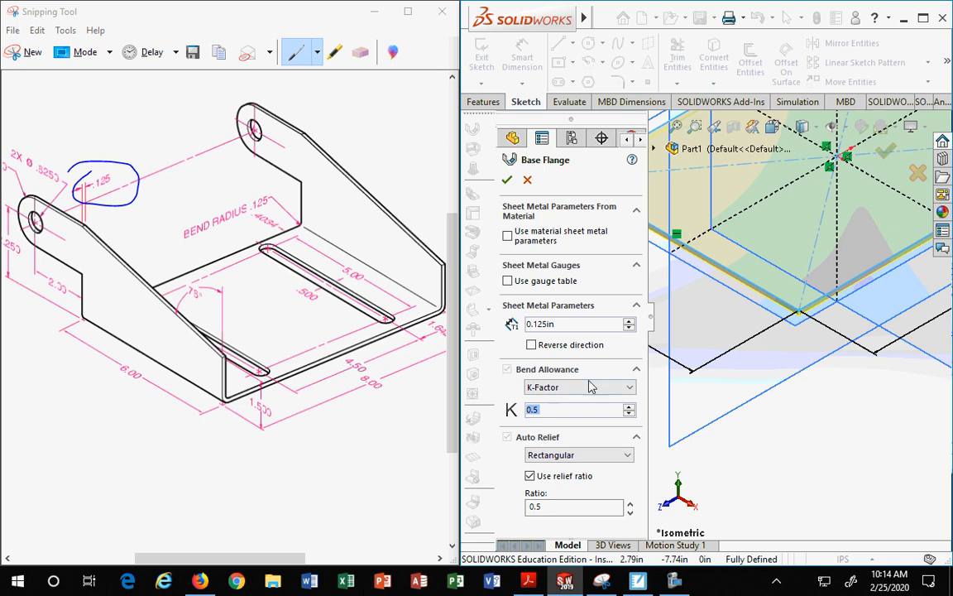
Step: Check the Auto Relief options and accept the base flange feature
{"action": "scroll", "coordinate": [586, 388], "scroll_direction": "down", "scroll_amount": 1}
{"action": "scroll", "coordinate": [583, 400], "scroll_direction": "up", "scroll_amount": 1}
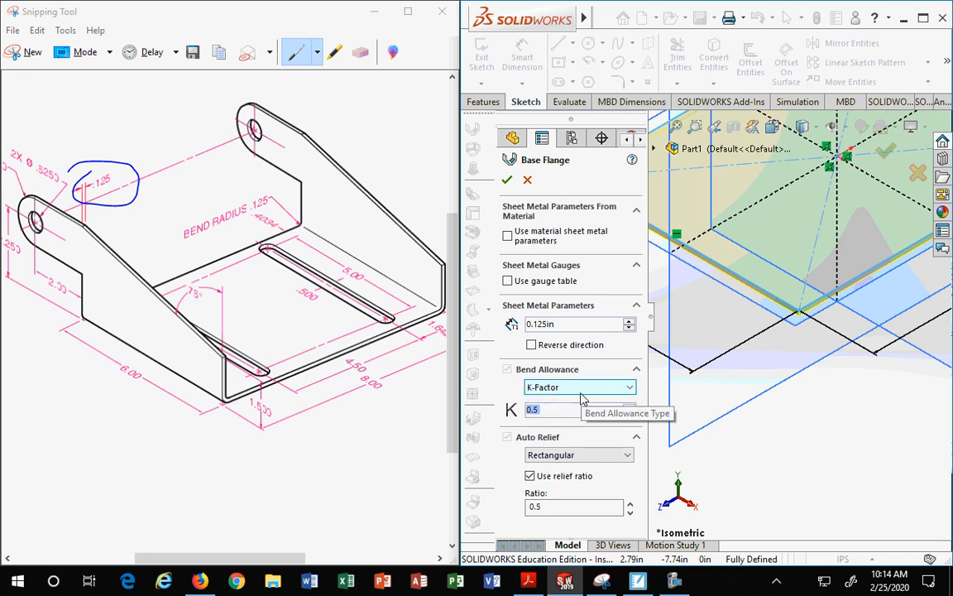
{"action": "left_click", "coordinate": [589, 439]}
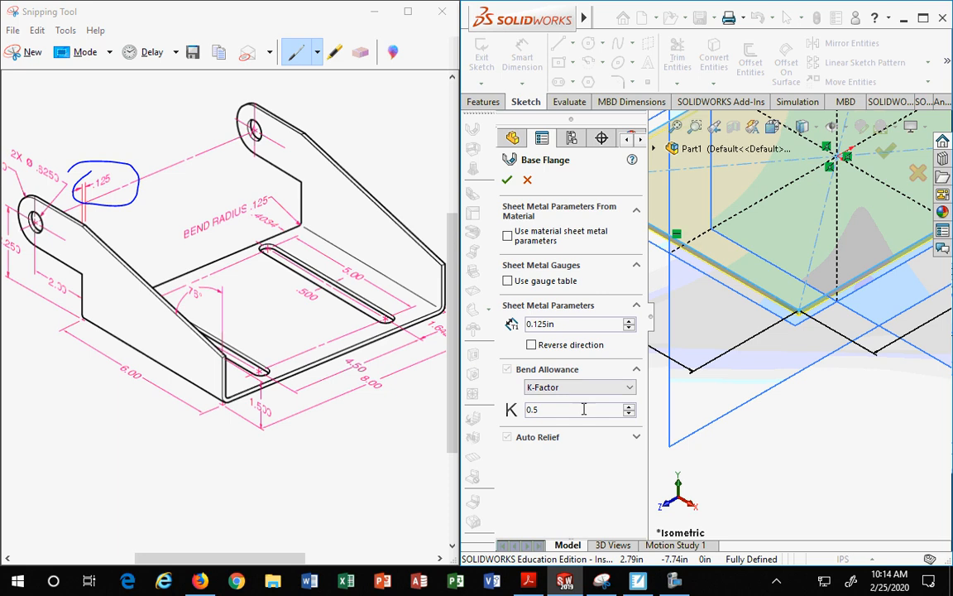
{"action": "left_click", "coordinate": [576, 441]}
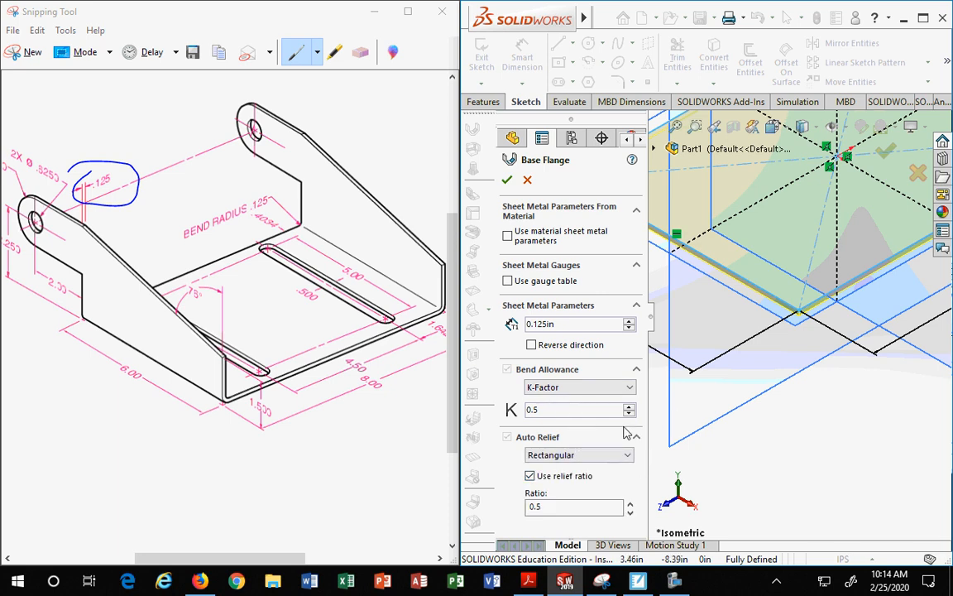
{"action": "left_click", "coordinate": [636, 436]}
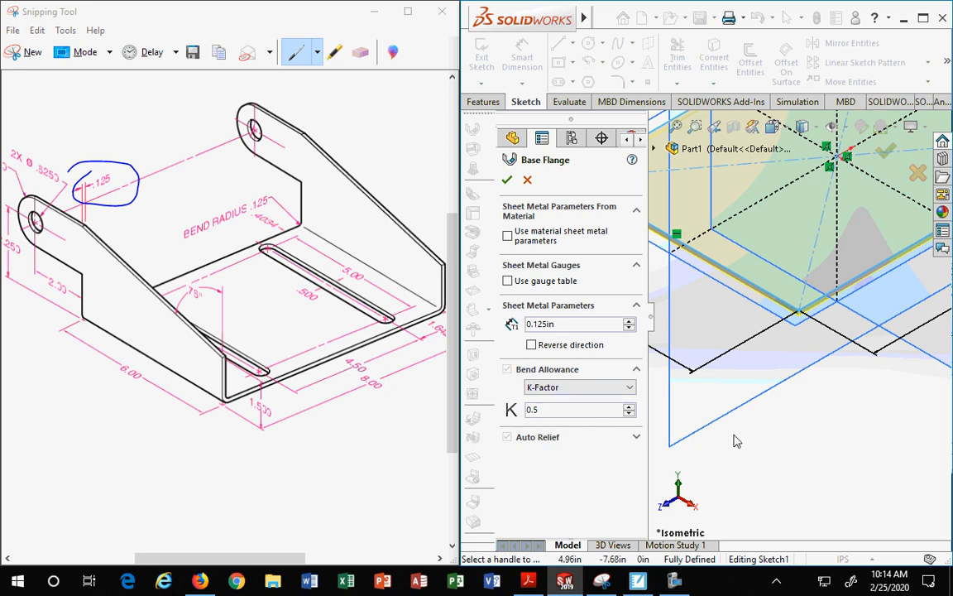
{"action": "scroll", "coordinate": [738, 432], "scroll_direction": "up", "scroll_amount": 3}
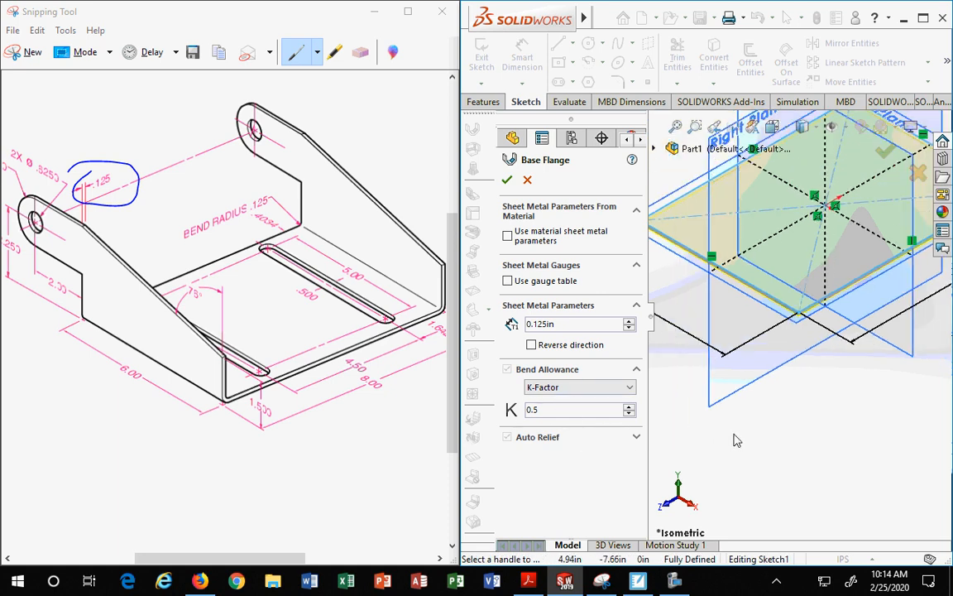
{"action": "left_click", "coordinate": [508, 182]}
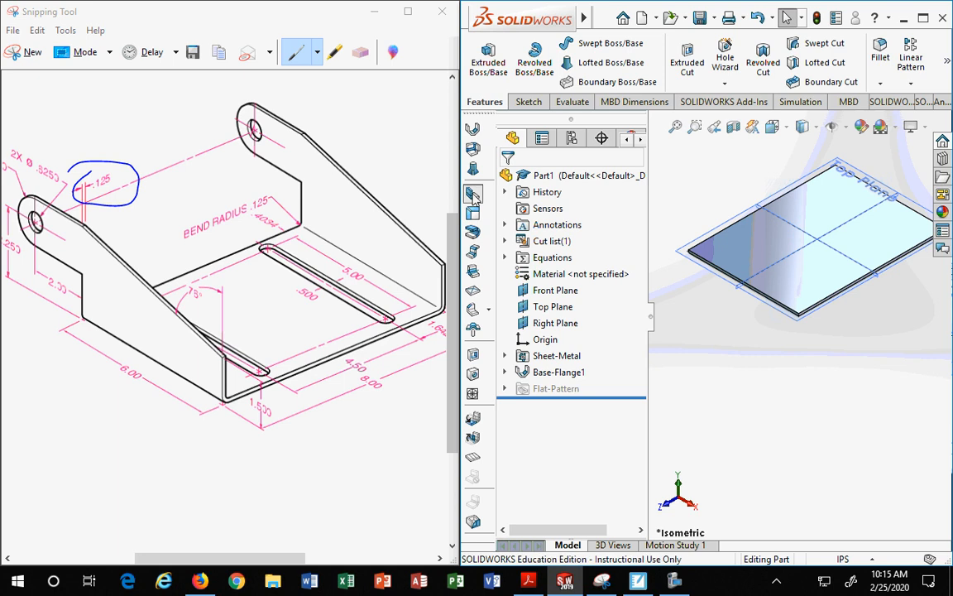
Step: Start an Edge Flange on the base's 6 in edge and drag its length to about 3.98 in
{"action": "left_click", "coordinate": [472, 195]}
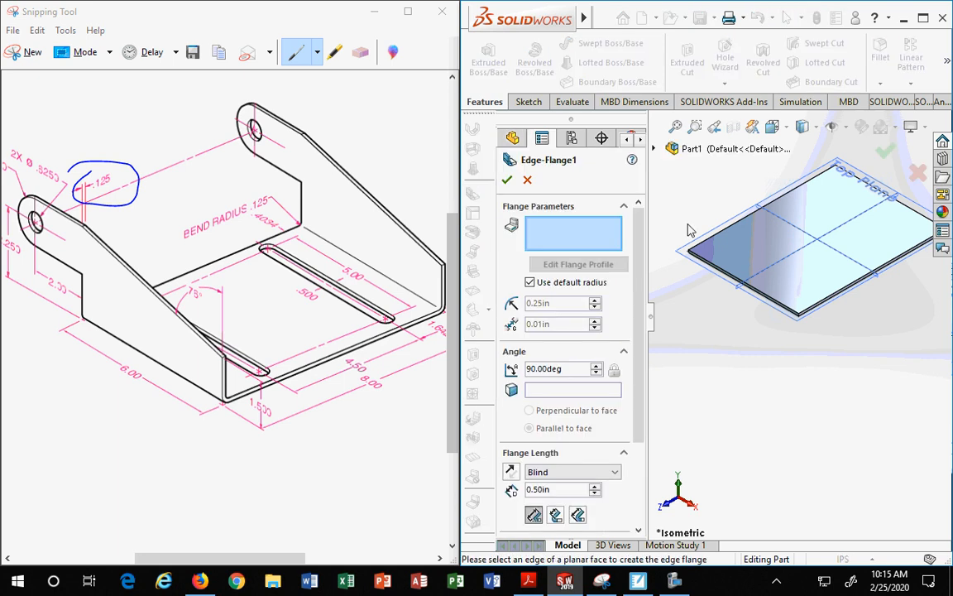
{"action": "left_click", "coordinate": [776, 296]}
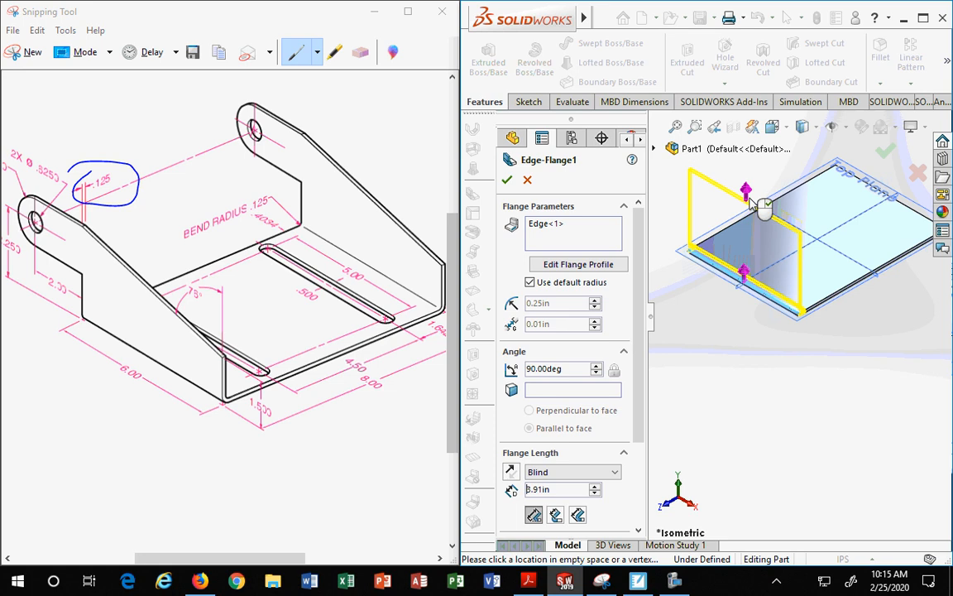
{"action": "left_click", "coordinate": [741, 188]}
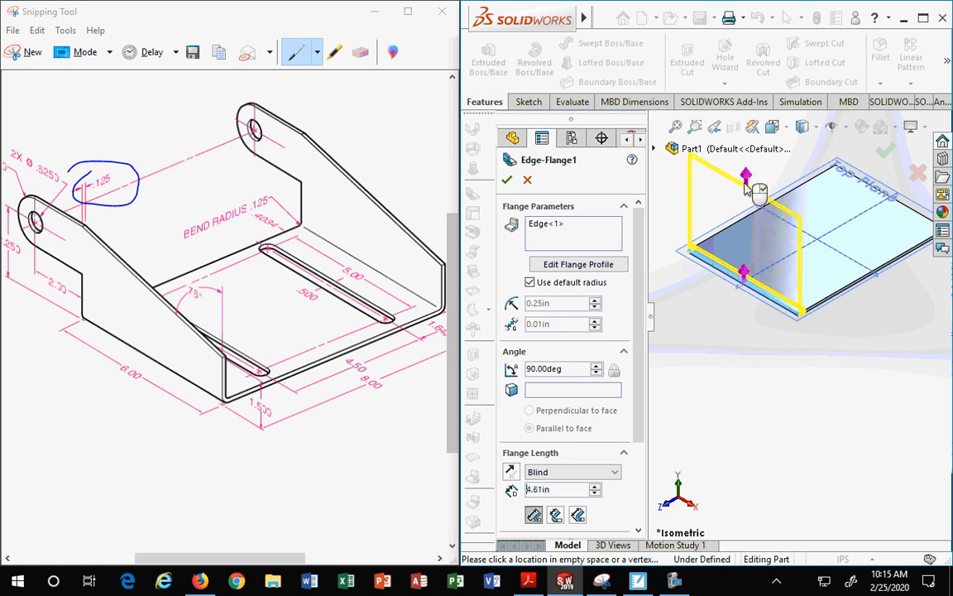
{"action": "left_click", "coordinate": [745, 205]}
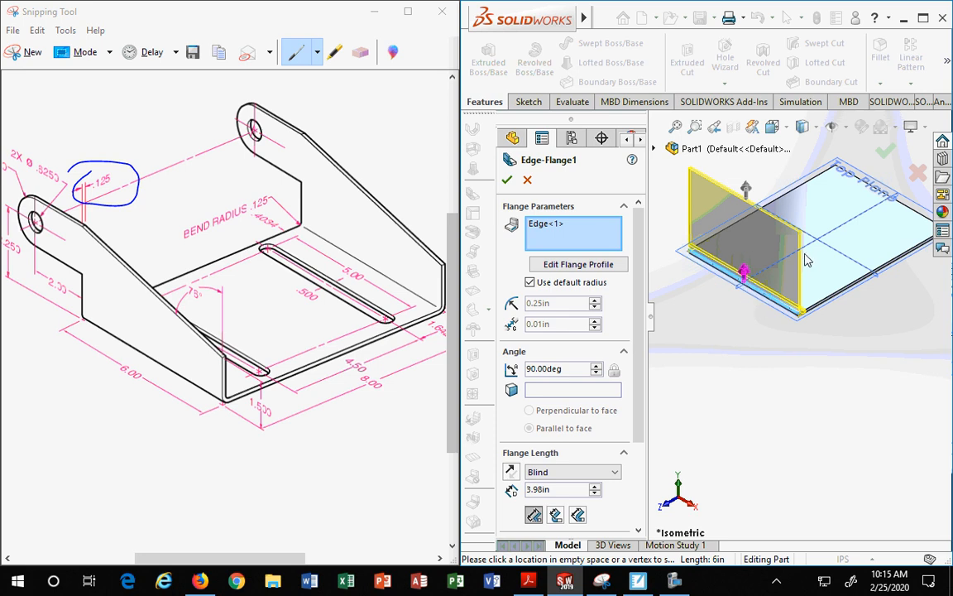
Step: Compare the edge flange position options from the right view and set the position to Material Inside
{"action": "left_click", "coordinate": [783, 129]}
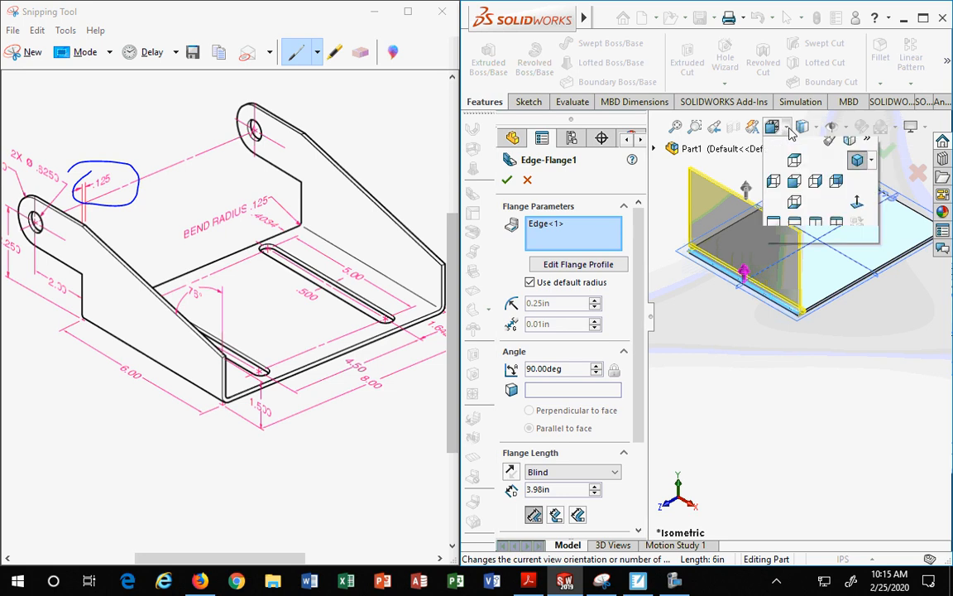
{"action": "left_click", "coordinate": [816, 192]}
{"action": "scroll", "coordinate": [695, 389], "scroll_direction": "down", "scroll_amount": 3}
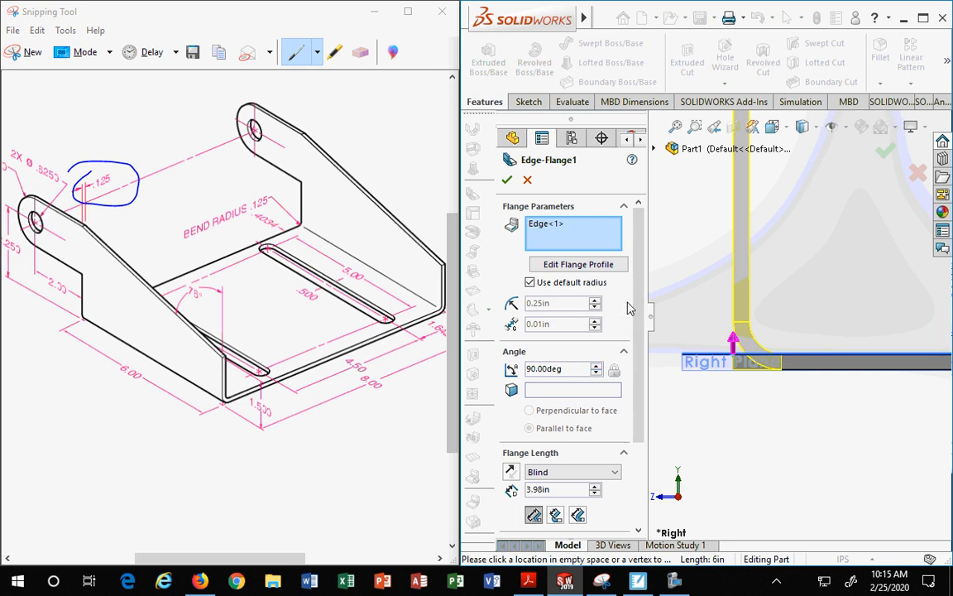
{"action": "left_click_drag", "start_coordinate": [641, 311], "coordinate": [640, 400]}
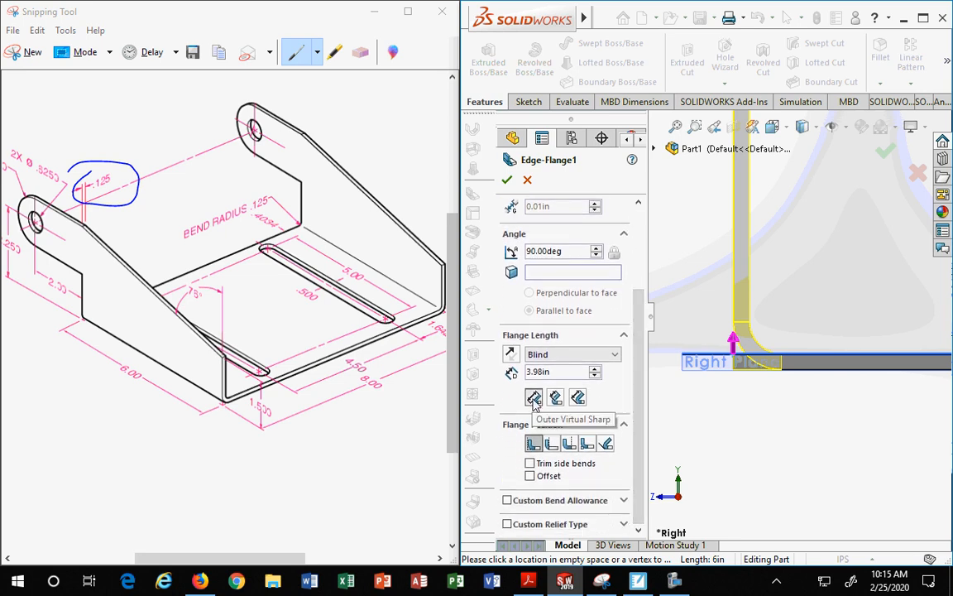
{"action": "left_click", "coordinate": [551, 444]}
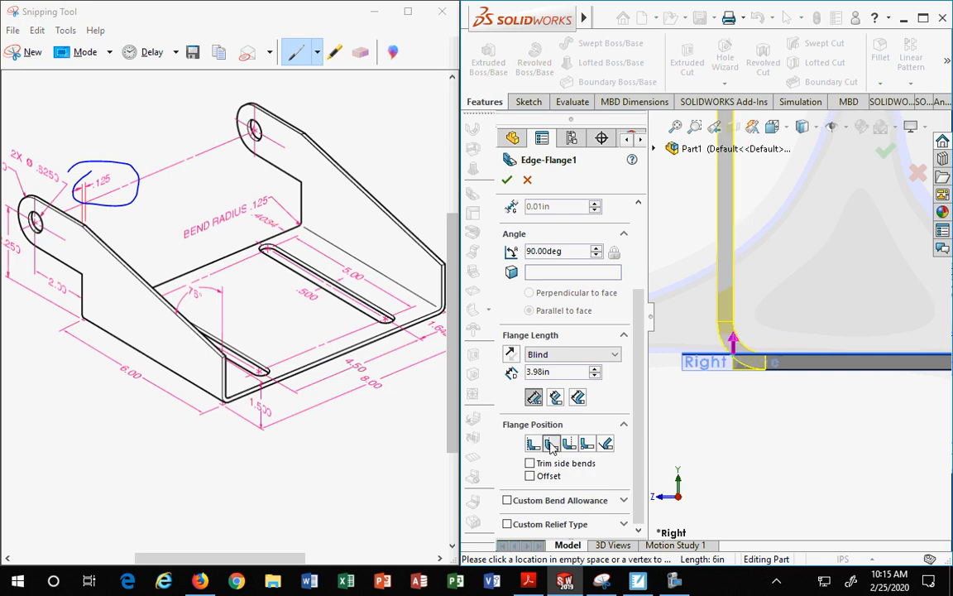
{"action": "left_click", "coordinate": [568, 444]}
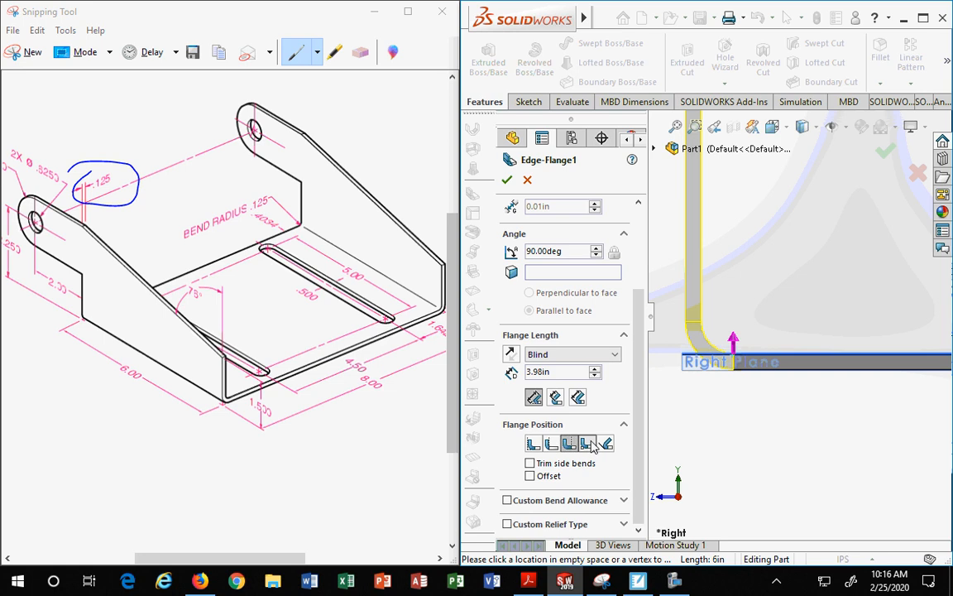
{"action": "left_click", "coordinate": [589, 445]}
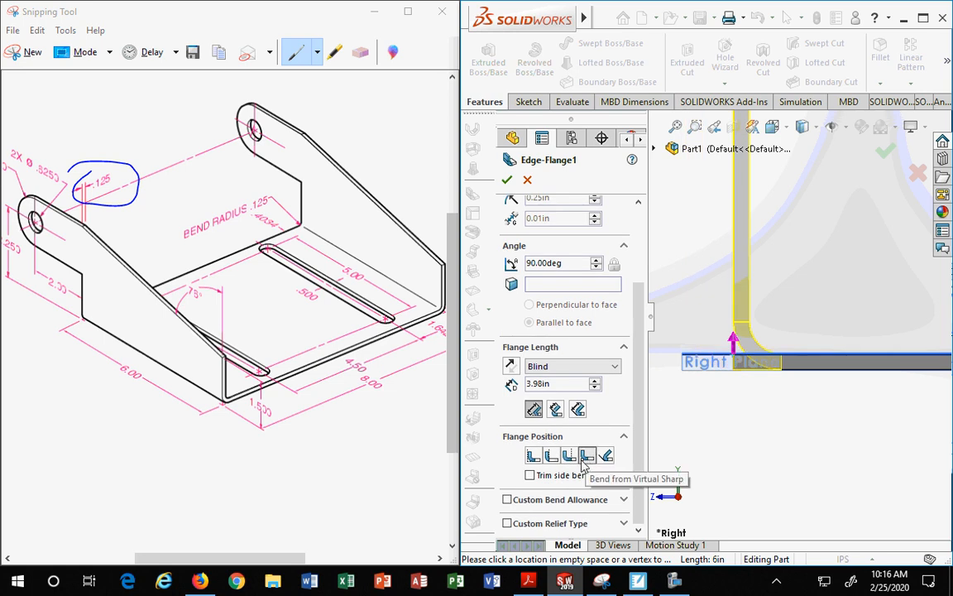
{"action": "left_click", "coordinate": [604, 457]}
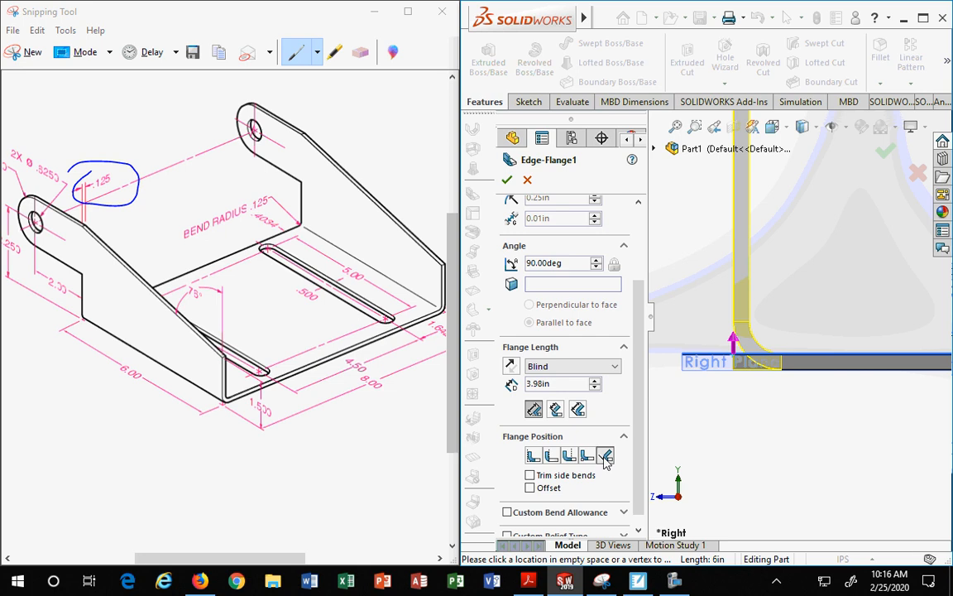
{"action": "left_click", "coordinate": [570, 456]}
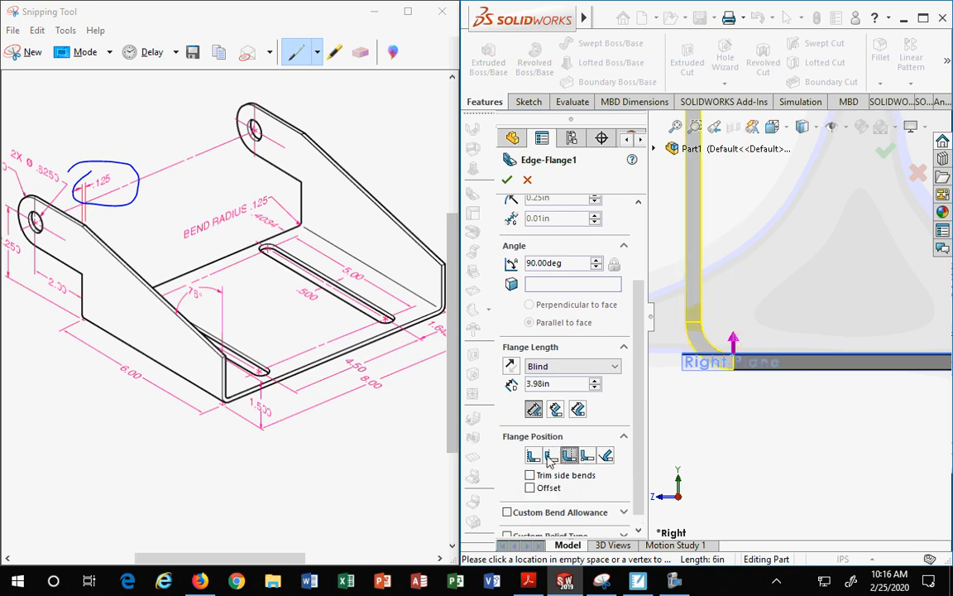
{"action": "left_click", "coordinate": [550, 455]}
{"action": "left_click", "coordinate": [534, 456]}
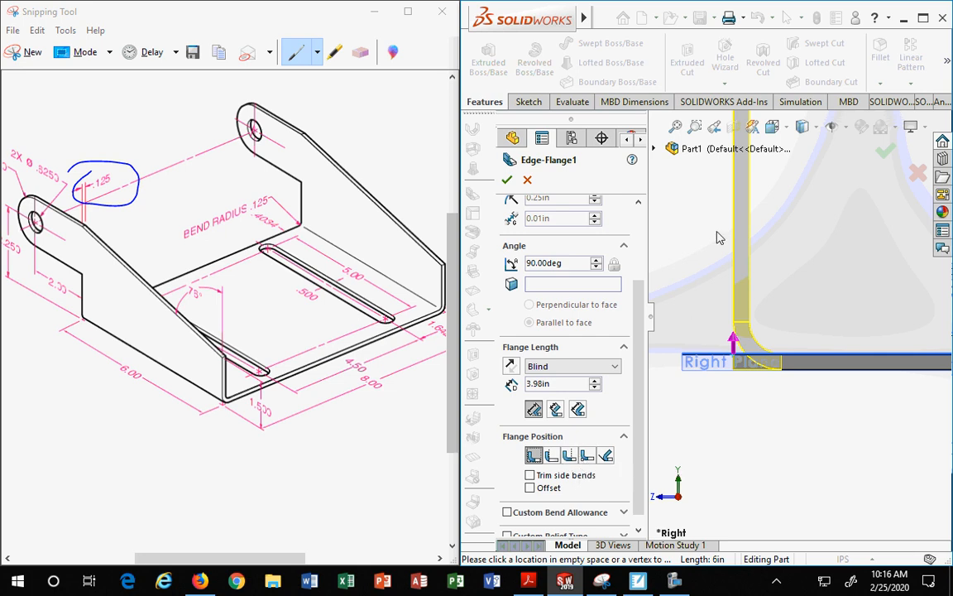
{"action": "left_click", "coordinate": [586, 456]}
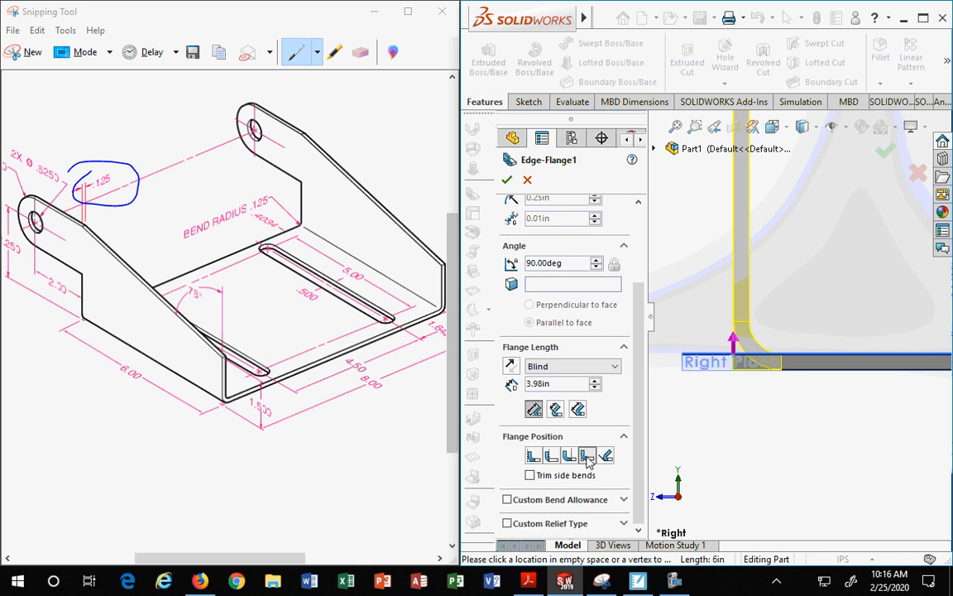
{"action": "left_click", "coordinate": [534, 456]}
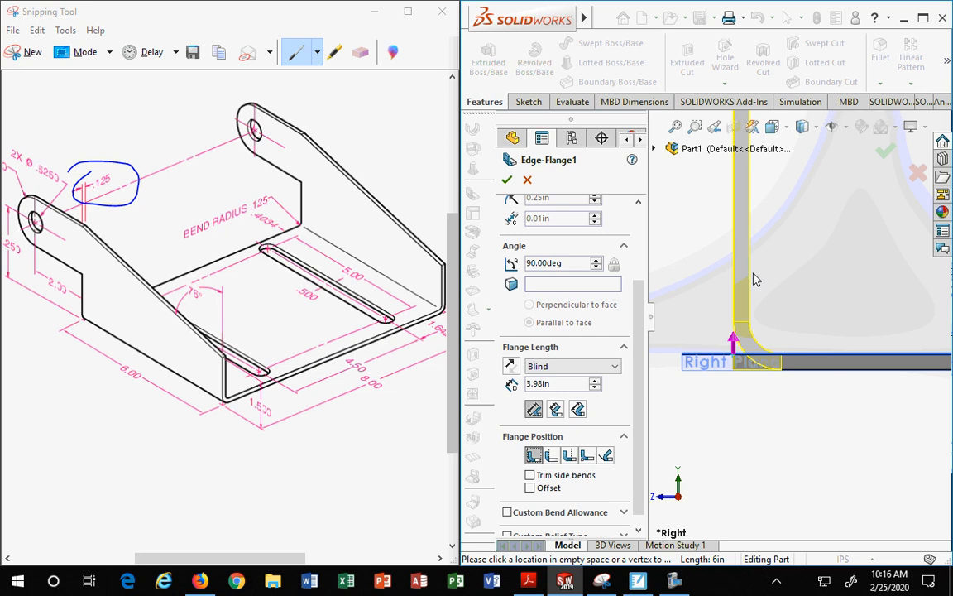
Step: Examine the edge flange in the model and the angled side tab on the reference drawing
{"action": "scroll", "coordinate": [632, 371], "scroll_direction": "up", "scroll_amount": 3}
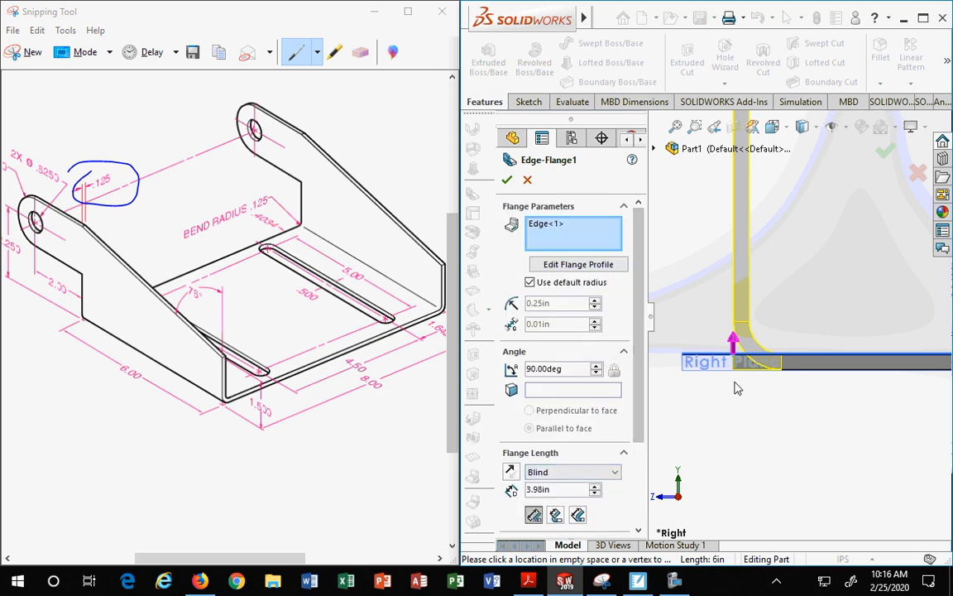
{"action": "scroll", "coordinate": [732, 385], "scroll_direction": "down", "scroll_amount": 2}
{"action": "scroll", "coordinate": [586, 438], "scroll_direction": "down", "scroll_amount": 3}
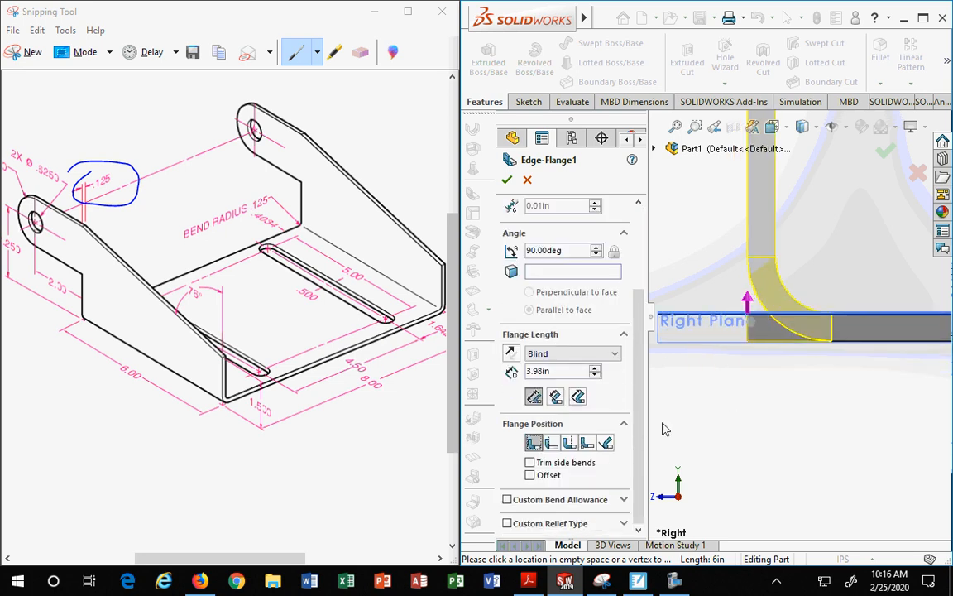
{"action": "middle_click_drag", "start_coordinate": [672, 389], "coordinate": [757, 364]}
{"action": "scroll", "coordinate": [770, 352], "scroll_direction": "up", "scroll_amount": 8}
{"action": "scroll", "coordinate": [767, 270], "scroll_direction": "down", "scroll_amount": 2}
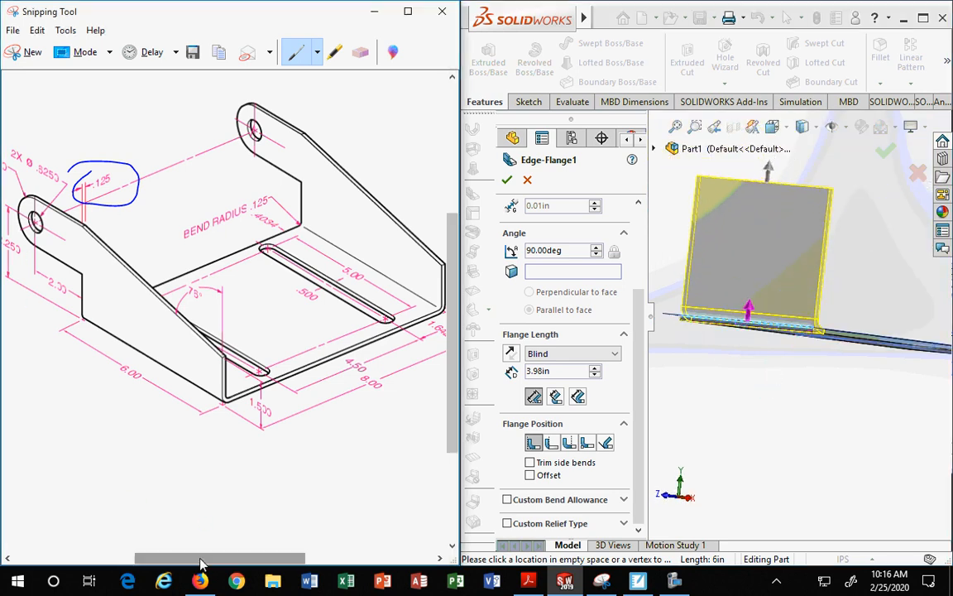
{"action": "left_click_drag", "start_coordinate": [198, 558], "coordinate": [160, 558]}
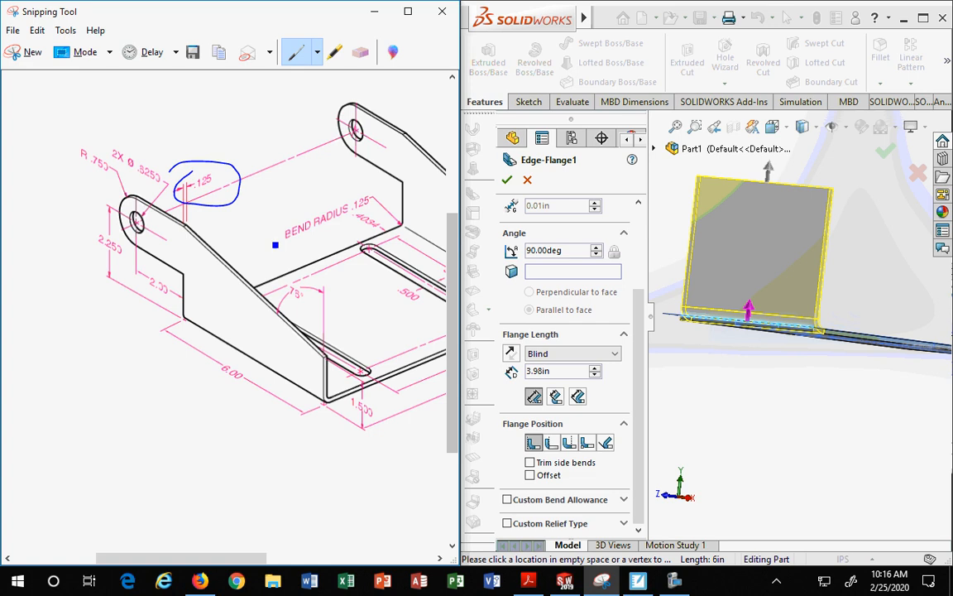
{"action": "left_click_drag", "start_coordinate": [327, 362], "coordinate": [188, 286]}
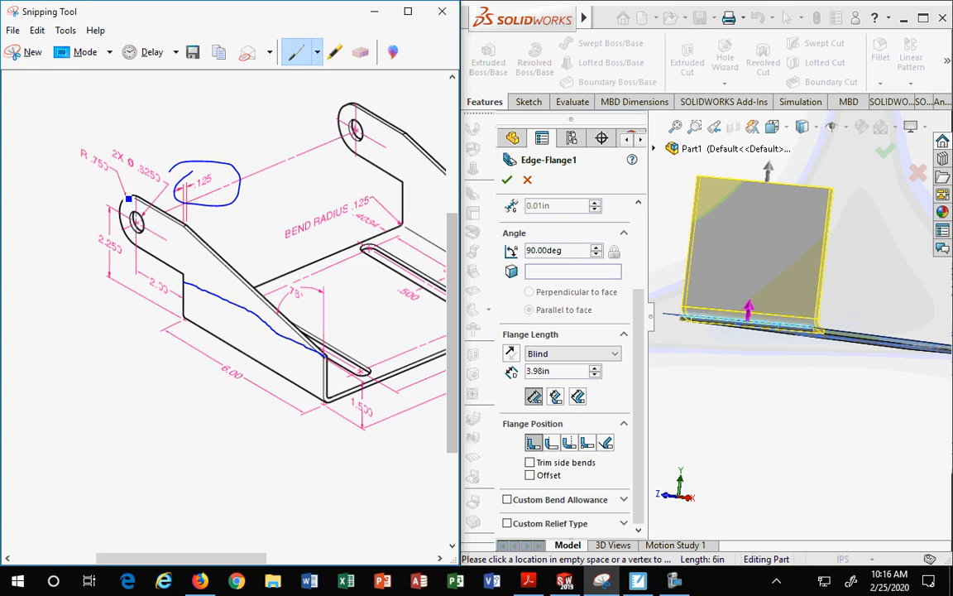
{"action": "left_click_drag", "start_coordinate": [123, 176], "coordinate": [332, 284]}
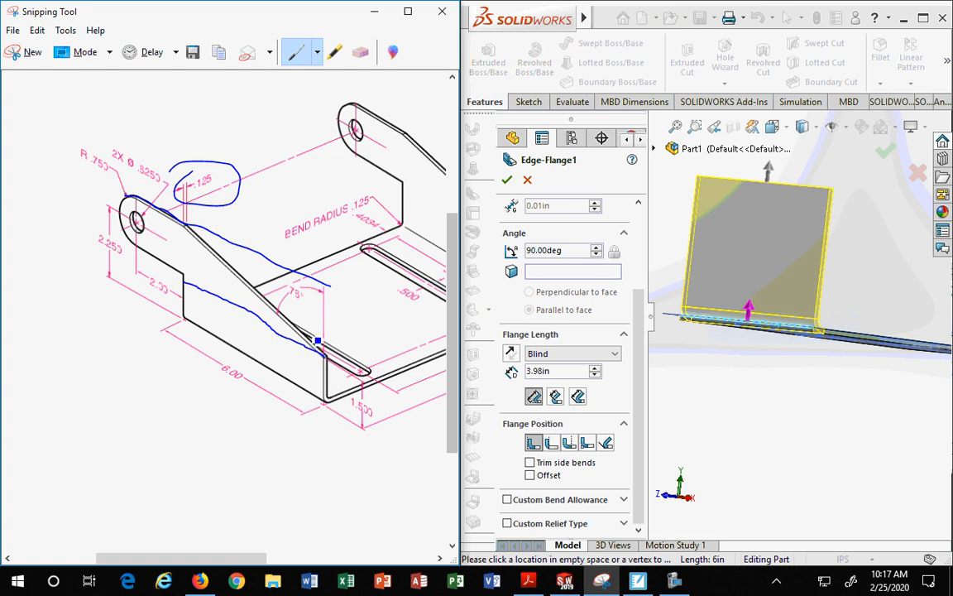
{"action": "left_click", "coordinate": [361, 52]}
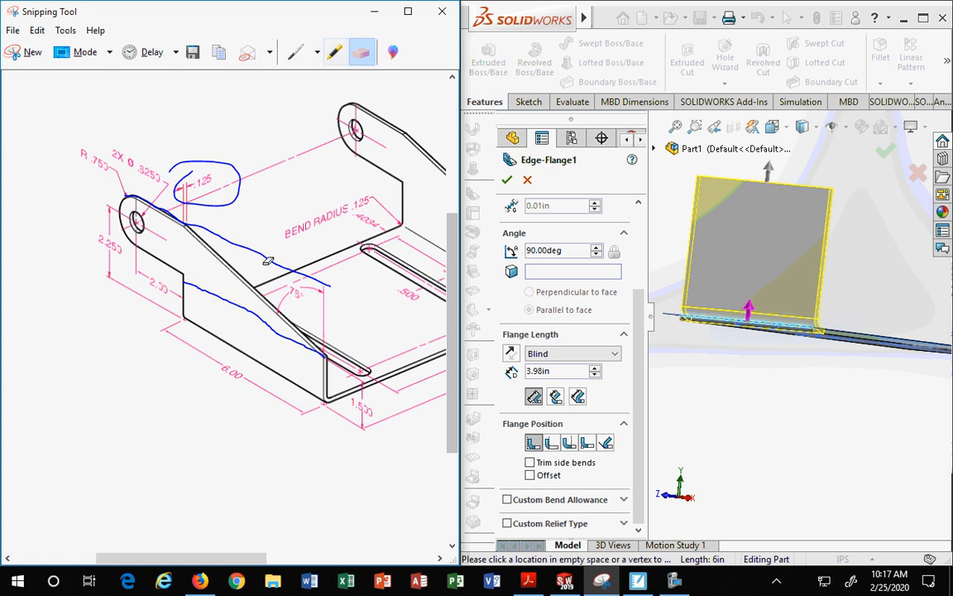
{"action": "left_click", "coordinate": [229, 295]}
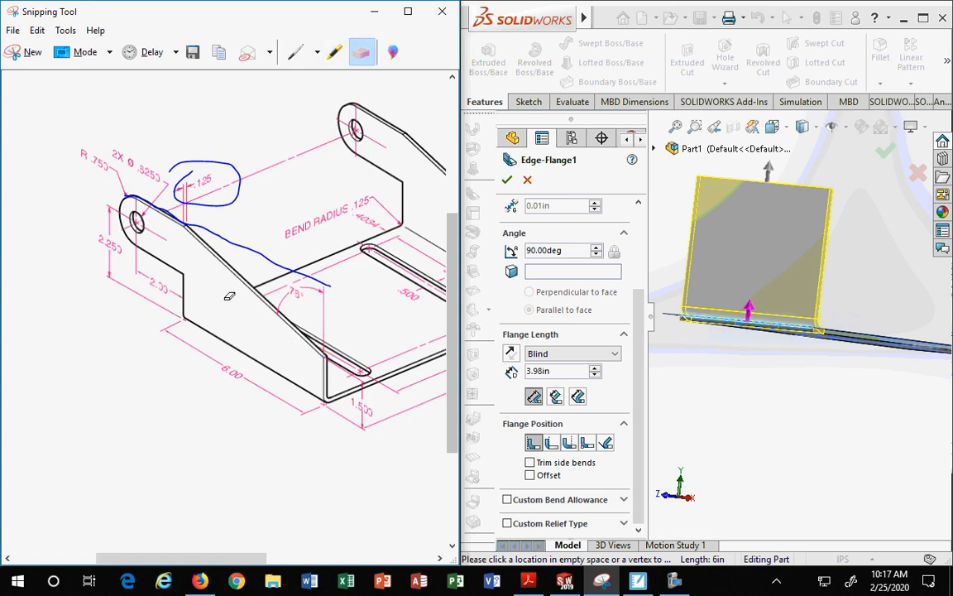
Step: Mark up the reference drawing: erase old marks, trace the side tab with pen lines, circle the 6.00 dimension, highlight the tab
{"action": "left_click", "coordinate": [257, 248]}
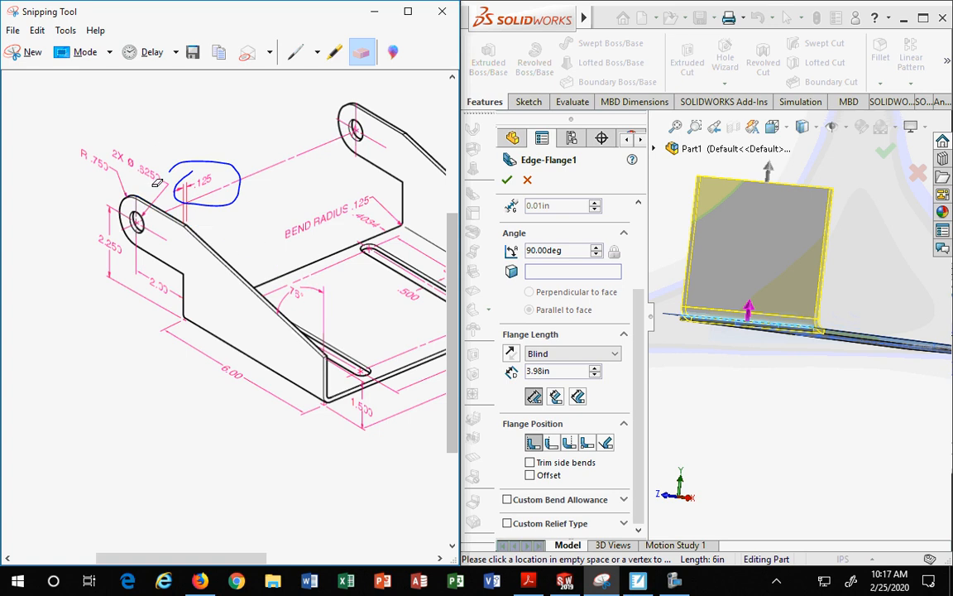
{"action": "left_click", "coordinate": [232, 162]}
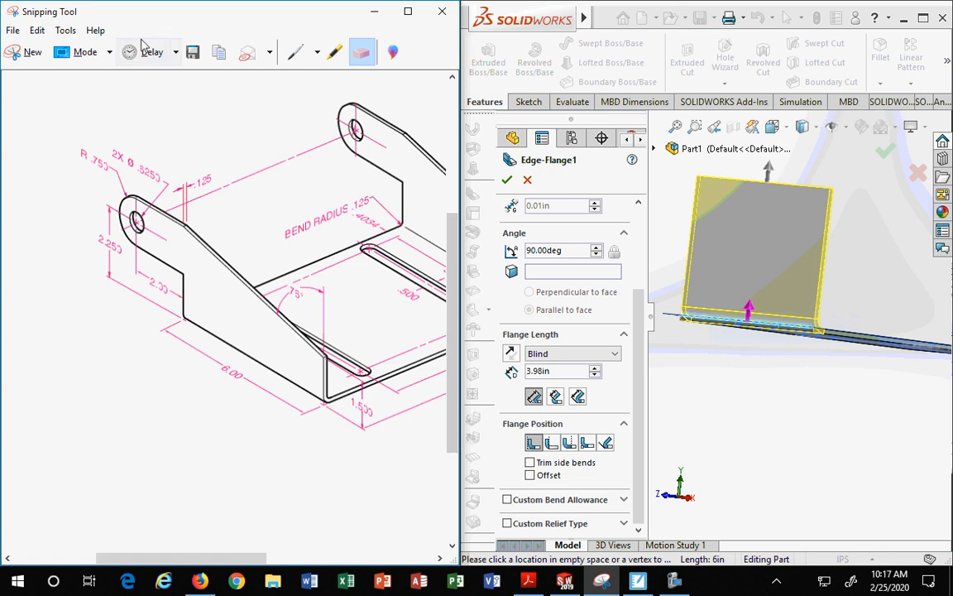
{"action": "left_click", "coordinate": [298, 55]}
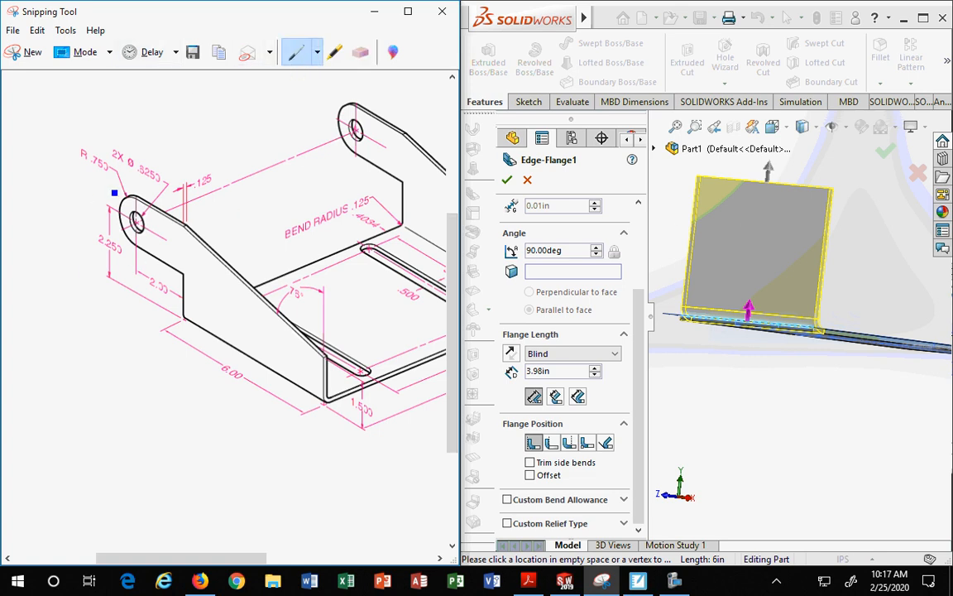
{"action": "mouse_move", "coordinate": [129, 200]}
{"action": "left_mouse_down"}
{"action": "mouse_move", "coordinate": [333, 294]}
{"action": "mouse_move", "coordinate": [323, 334]}
{"action": "mouse_move", "coordinate": [327, 389]}
{"action": "left_mouse_up"}
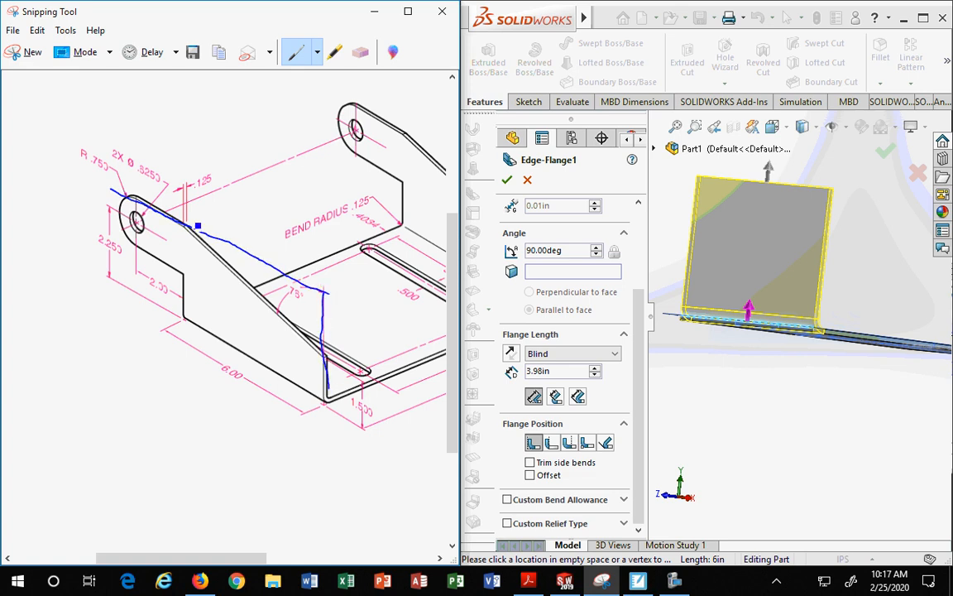
{"action": "left_click_drag", "start_coordinate": [188, 227], "coordinate": [182, 273]}
{"action": "mouse_move", "coordinate": [255, 373]}
{"action": "left_mouse_down"}
{"action": "mouse_move", "coordinate": [221, 365]}
{"action": "mouse_move", "coordinate": [247, 403]}
{"action": "mouse_move", "coordinate": [263, 379]}
{"action": "left_mouse_up"}
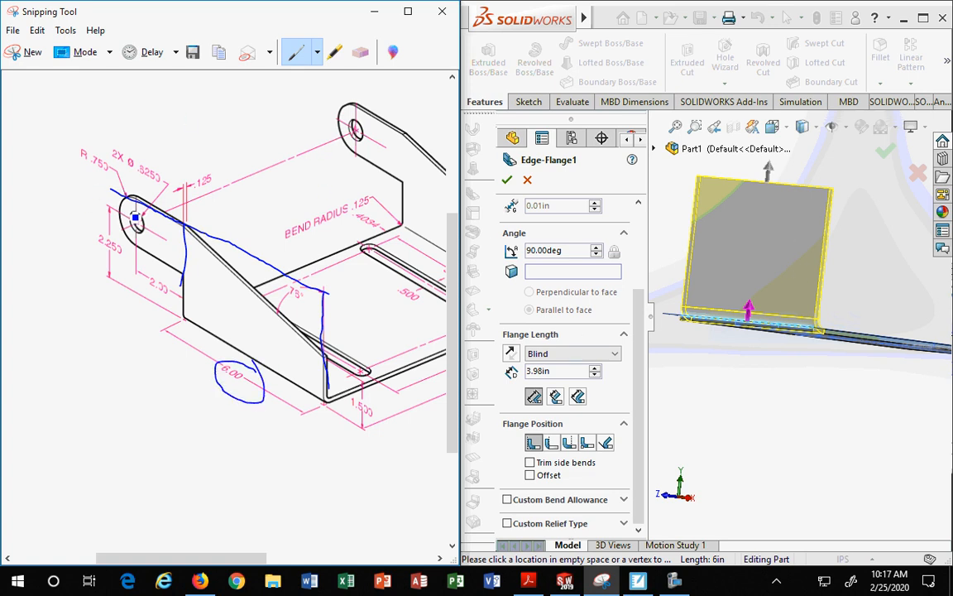
{"action": "left_click", "coordinate": [336, 52]}
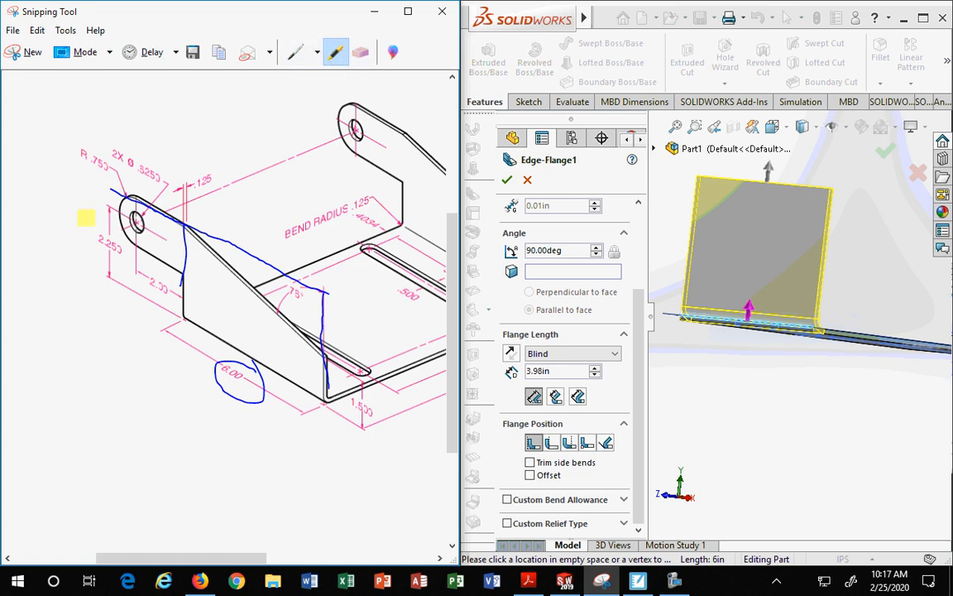
{"action": "mouse_move", "coordinate": [183, 214]}
{"action": "left_mouse_down"}
{"action": "mouse_move", "coordinate": [147, 197]}
{"action": "mouse_move", "coordinate": [120, 203]}
{"action": "mouse_move", "coordinate": [174, 264]}
{"action": "mouse_move", "coordinate": [184, 207]}
{"action": "mouse_move", "coordinate": [167, 235]}
{"action": "mouse_move", "coordinate": [139, 199]}
{"action": "mouse_move", "coordinate": [128, 213]}
{"action": "left_mouse_up"}
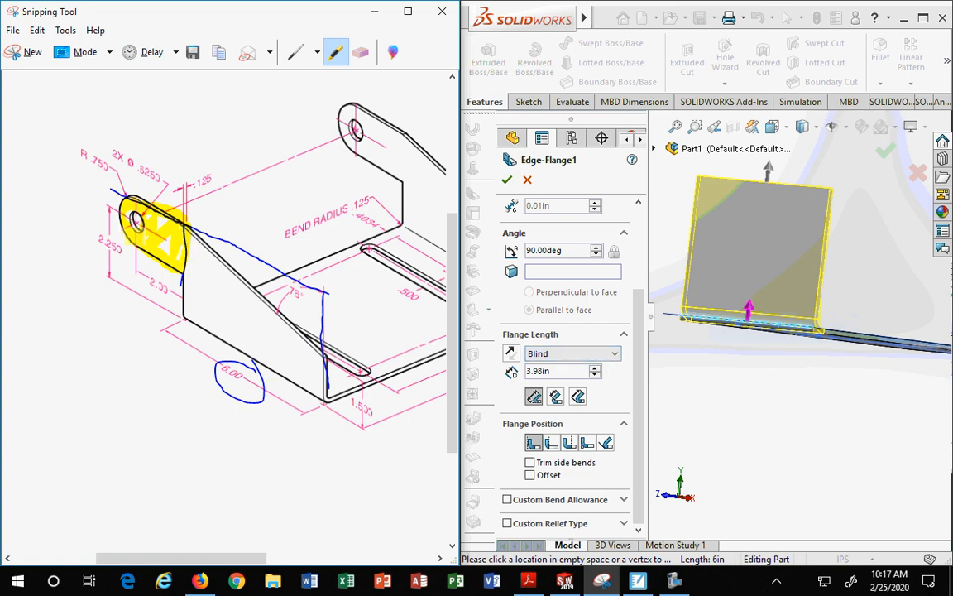
Step: Set the edge flange length to 2.25+.75 in, highlighting the R.750 on the drawing, and accept the edge flange
{"action": "left_click_drag", "start_coordinate": [559, 371], "coordinate": [495, 373]}
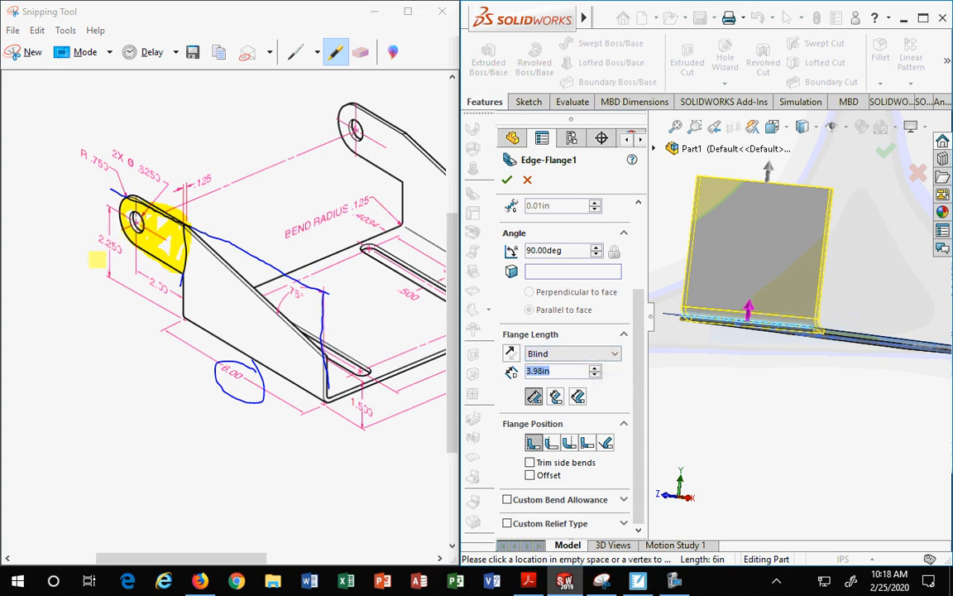
{"action": "type", "text": "2.25"}
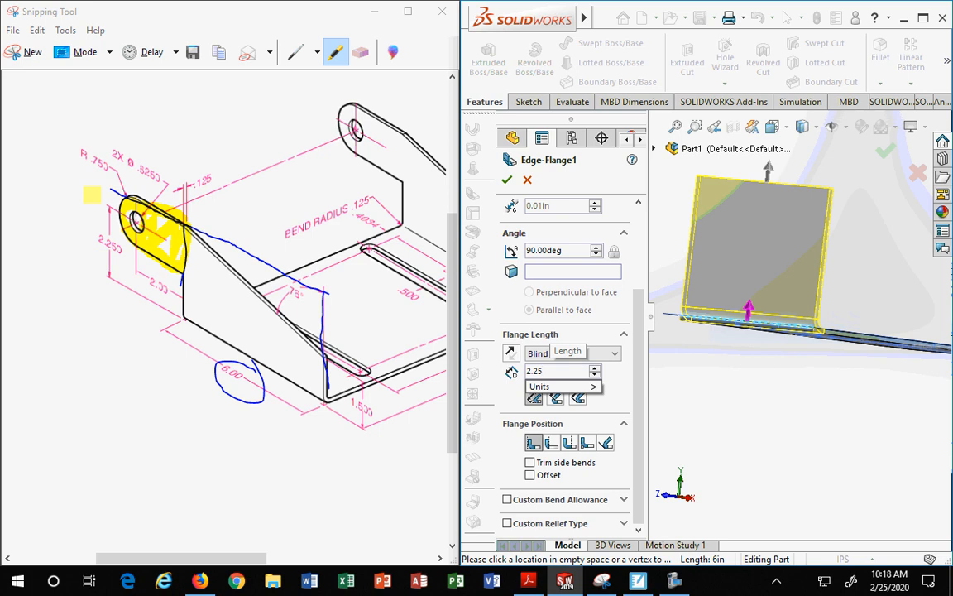
{"action": "type", "text": "+"}
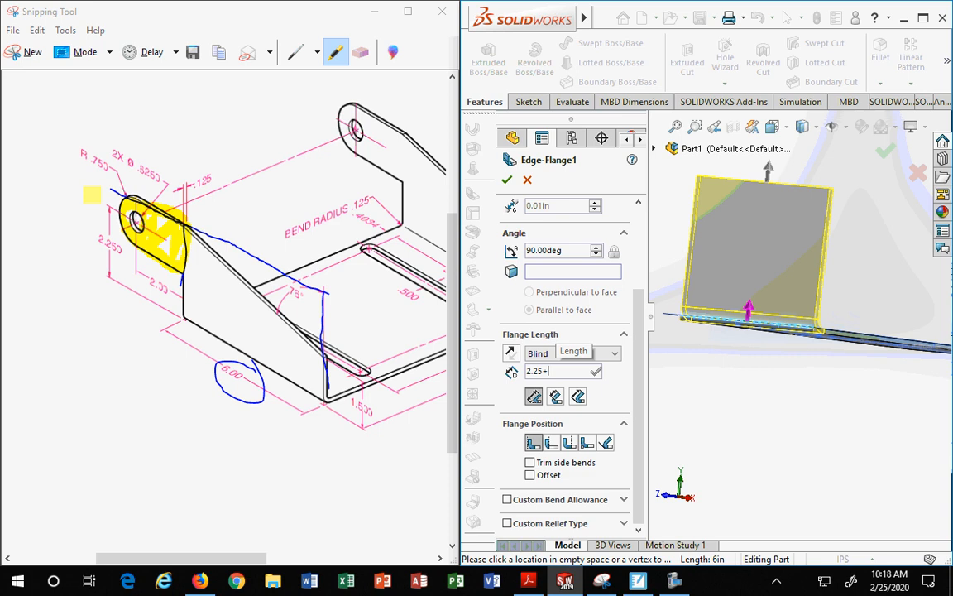
{"action": "left_click", "coordinate": [79, 151]}
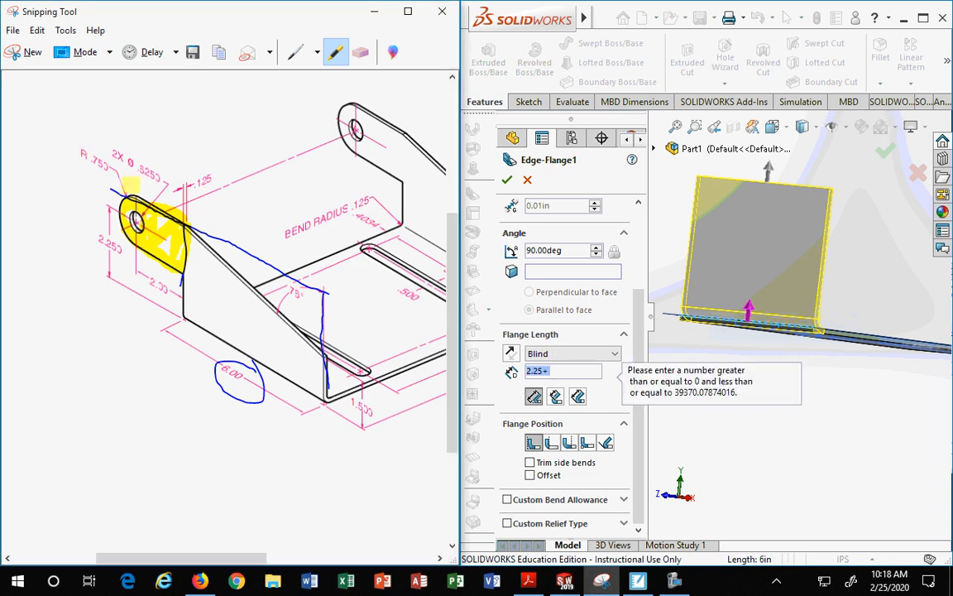
{"action": "left_click_drag", "start_coordinate": [79, 151], "coordinate": [124, 168]}
{"action": "left_click", "coordinate": [563, 370]}
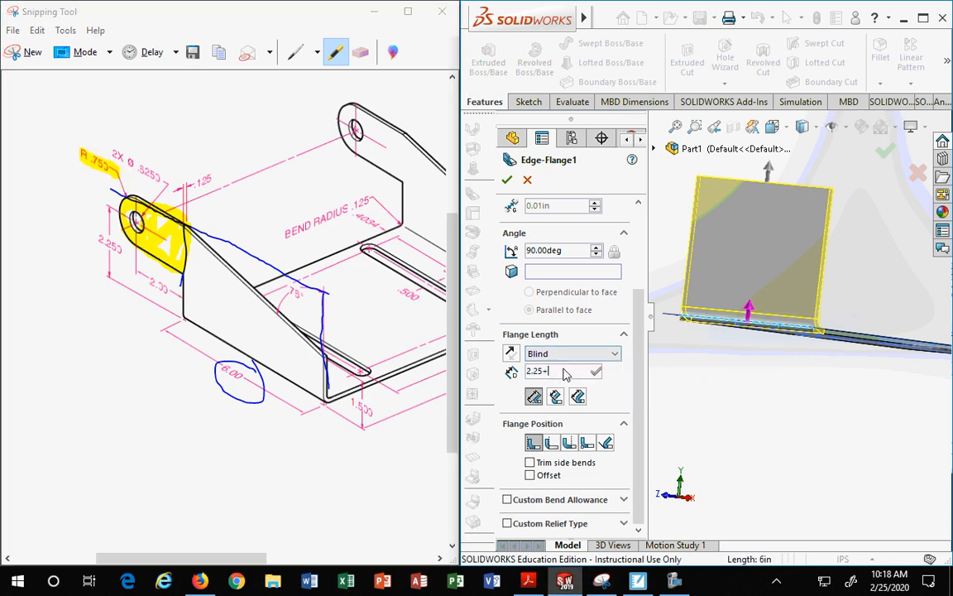
{"action": "type", "text": ".75"}
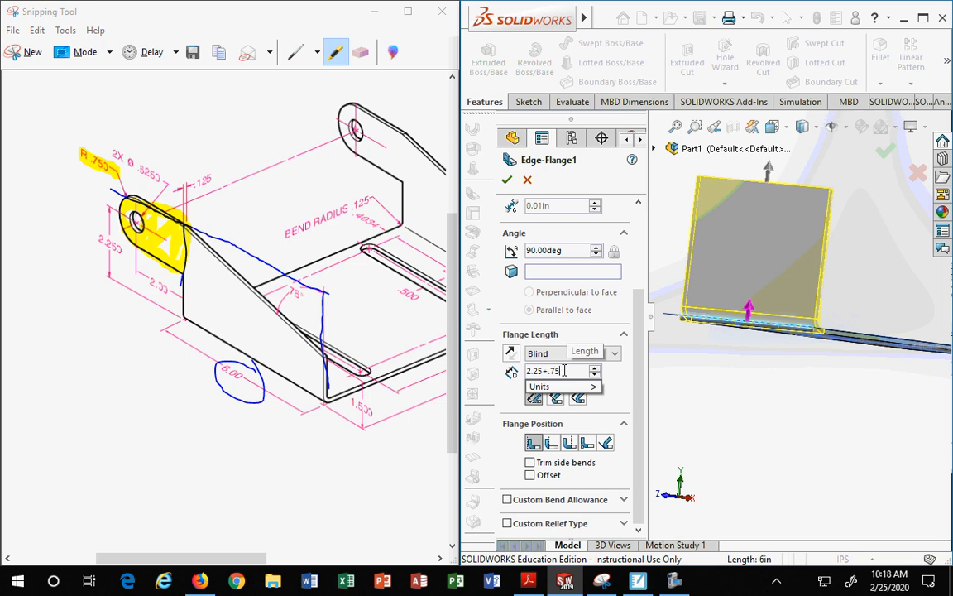
{"action": "key", "text": "Return"}
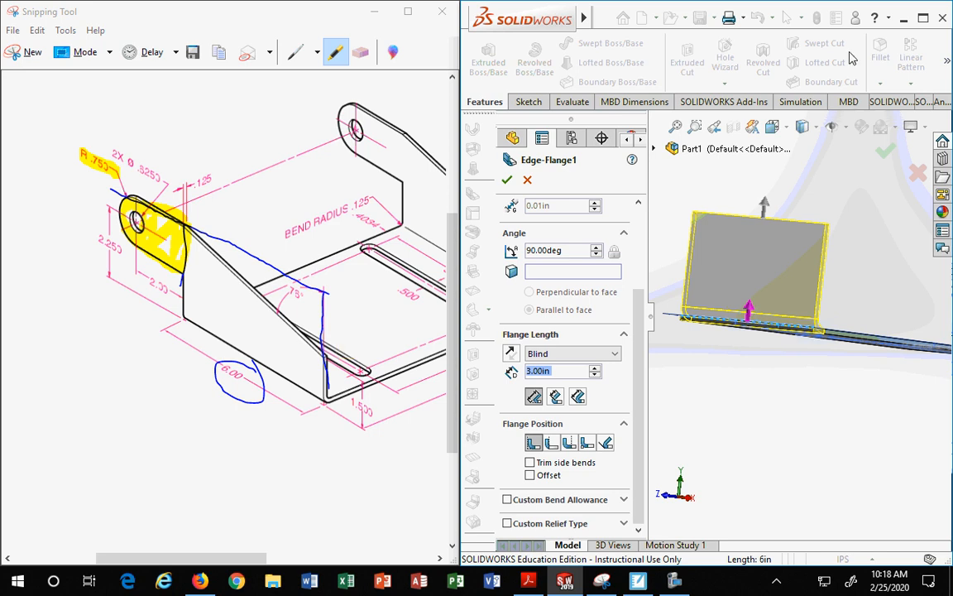
{"action": "left_click", "coordinate": [885, 153]}
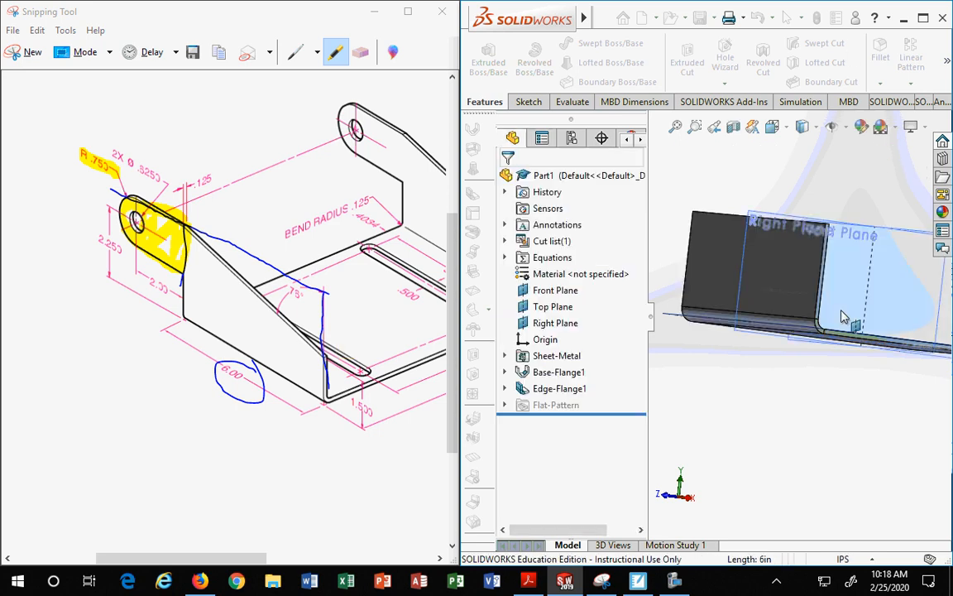
Step: Open the edge flange's Sketch8 for editing
{"action": "middle_click_drag", "start_coordinate": [824, 352], "coordinate": [836, 388]}
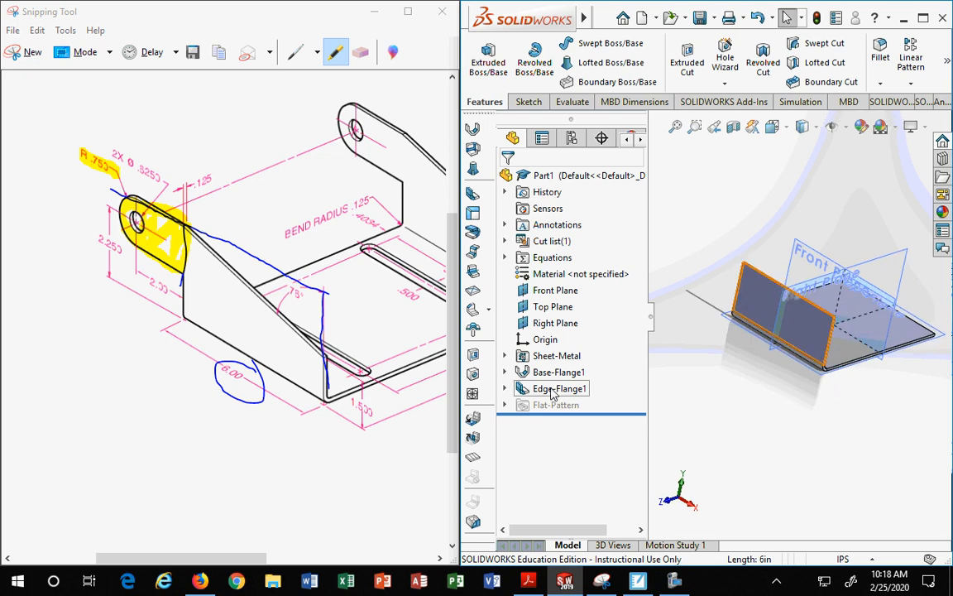
{"action": "left_click", "coordinate": [553, 395]}
{"action": "left_click", "coordinate": [504, 388]}
{"action": "left_click", "coordinate": [571, 405]}
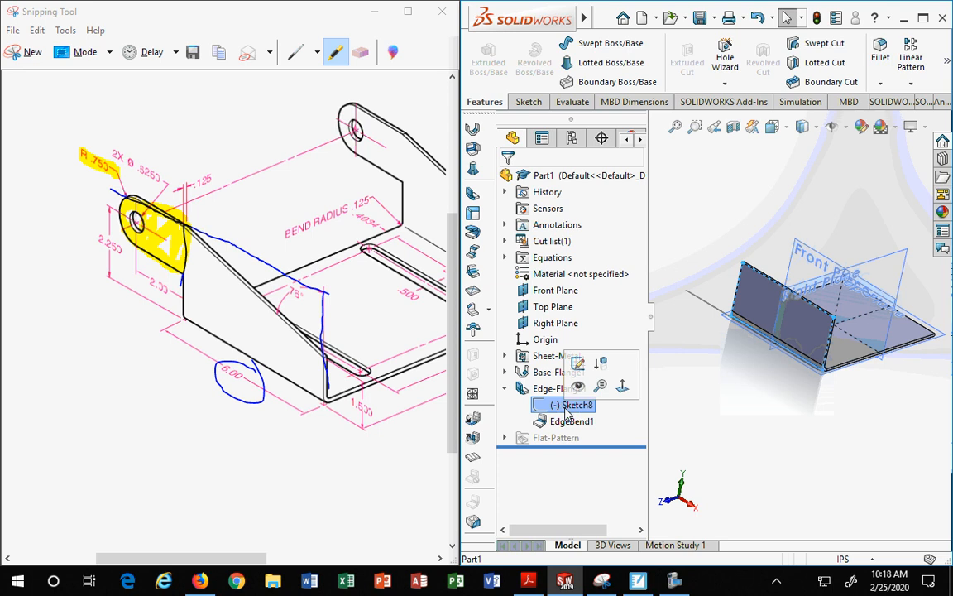
{"action": "right_click", "coordinate": [569, 405]}
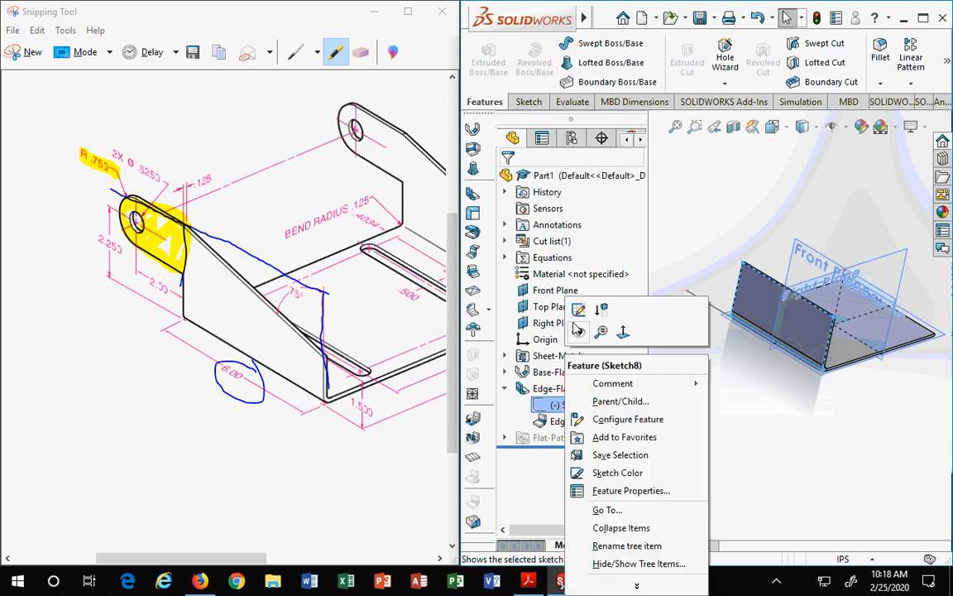
{"action": "left_click", "coordinate": [573, 313]}
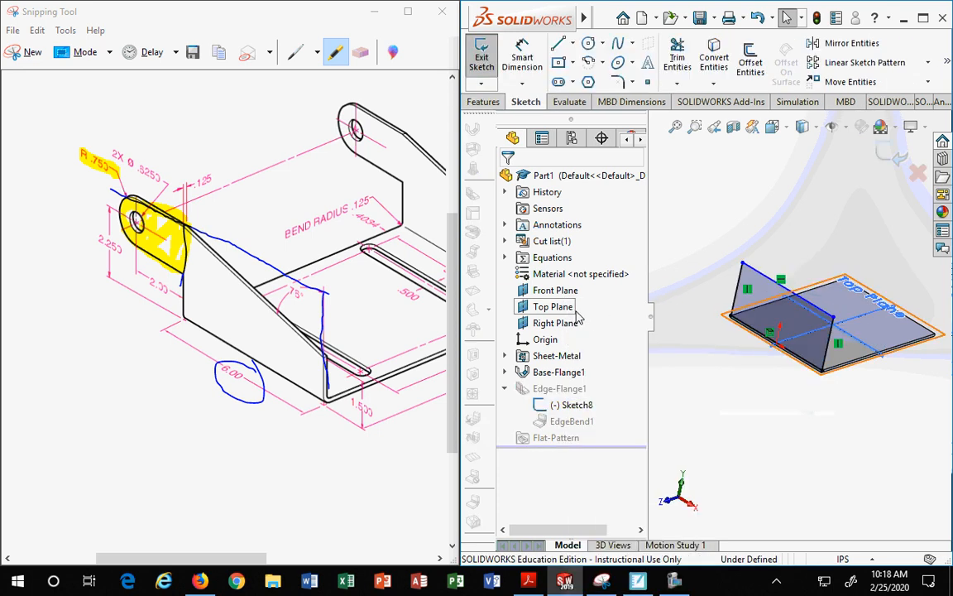
Step: Sketch a corner rectangle extending left from the upper corner of the flange profile
{"action": "left_click", "coordinate": [772, 126]}
{"action": "left_click", "coordinate": [857, 211]}
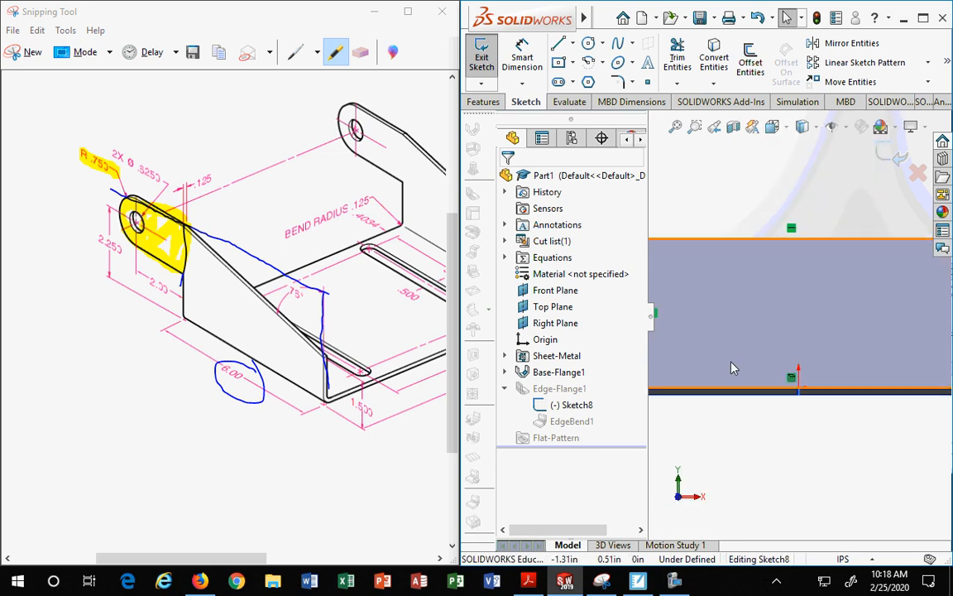
{"action": "scroll", "coordinate": [748, 343], "scroll_direction": "up", "scroll_amount": 4}
{"action": "scroll", "coordinate": [700, 295], "scroll_direction": "down", "scroll_amount": 3}
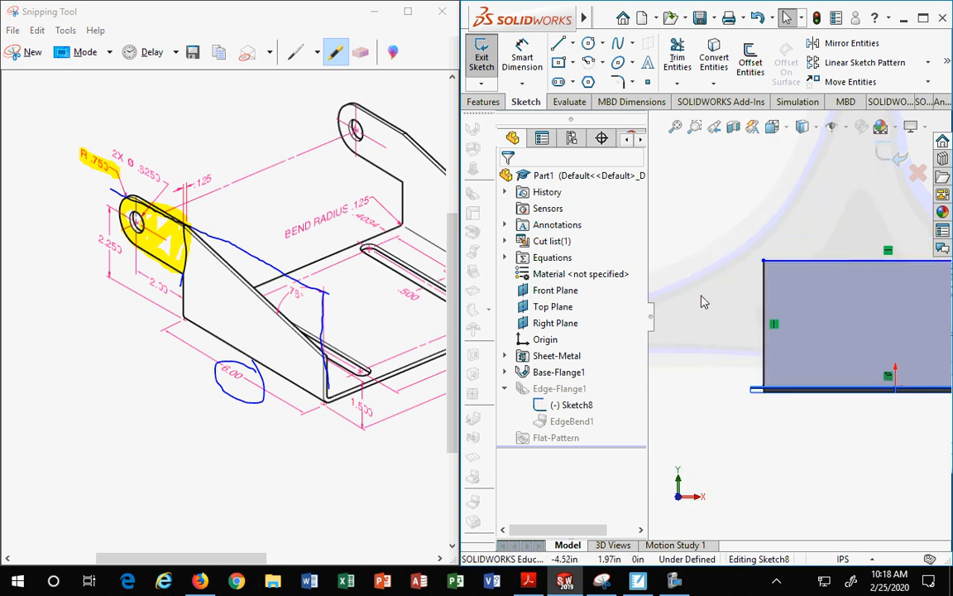
{"action": "left_click", "coordinate": [558, 63]}
{"action": "left_click", "coordinate": [572, 62]}
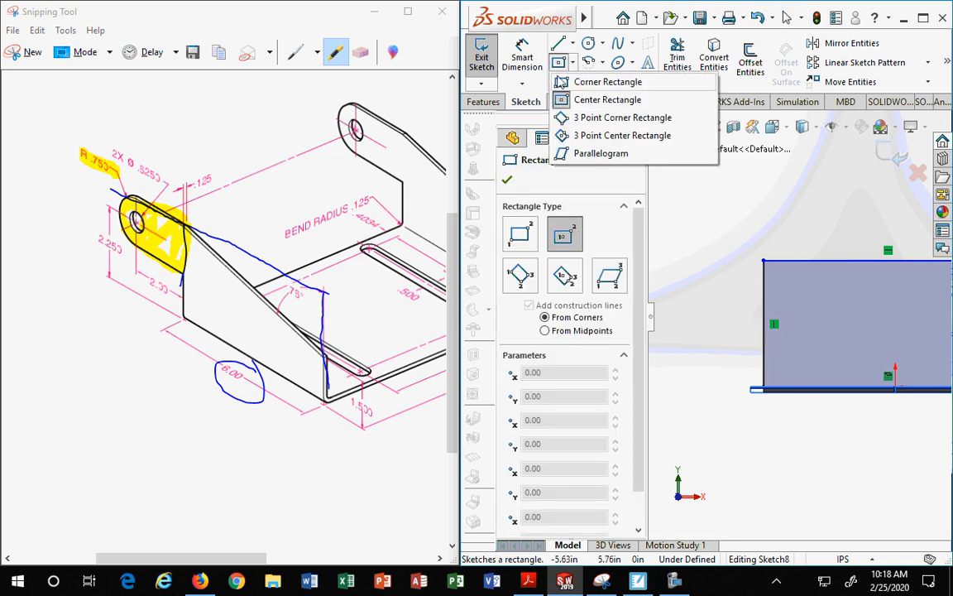
{"action": "left_click", "coordinate": [550, 81]}
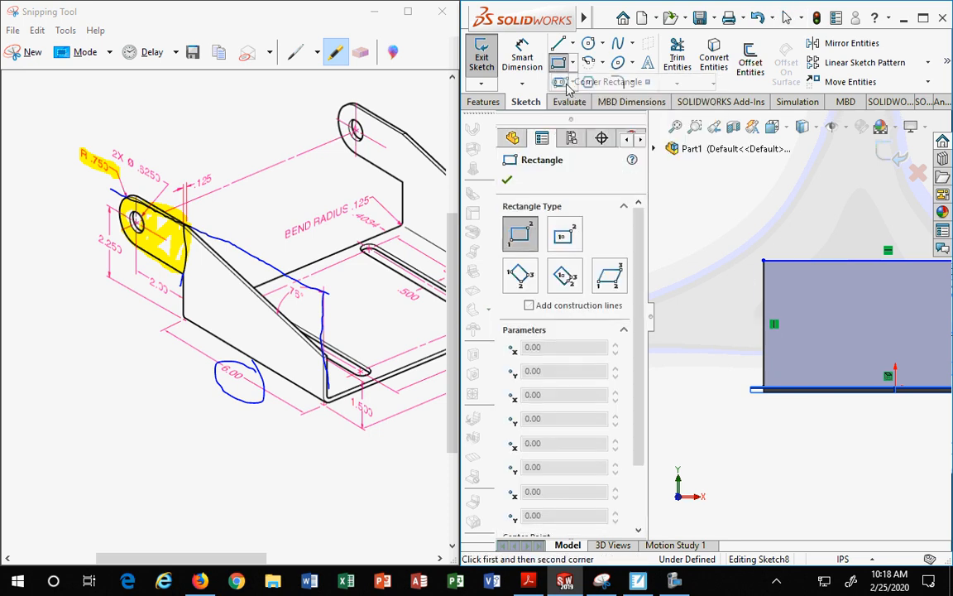
{"action": "left_click", "coordinate": [764, 262]}
{"action": "left_click", "coordinate": [683, 309]}
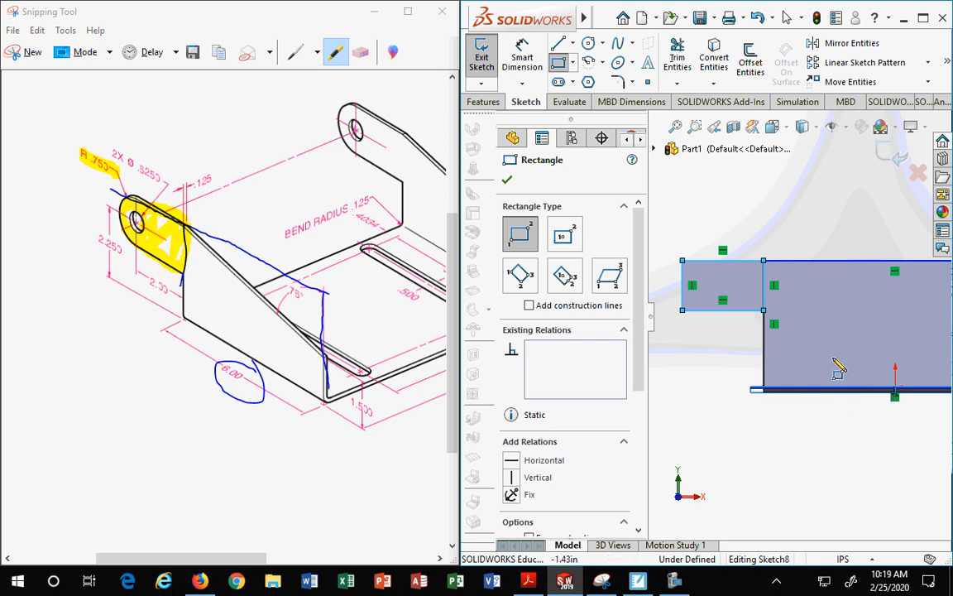
Step: Draw a circle about 1.14 in diameter centred on the rectangle's left edge
{"action": "left_click", "coordinate": [588, 43]}
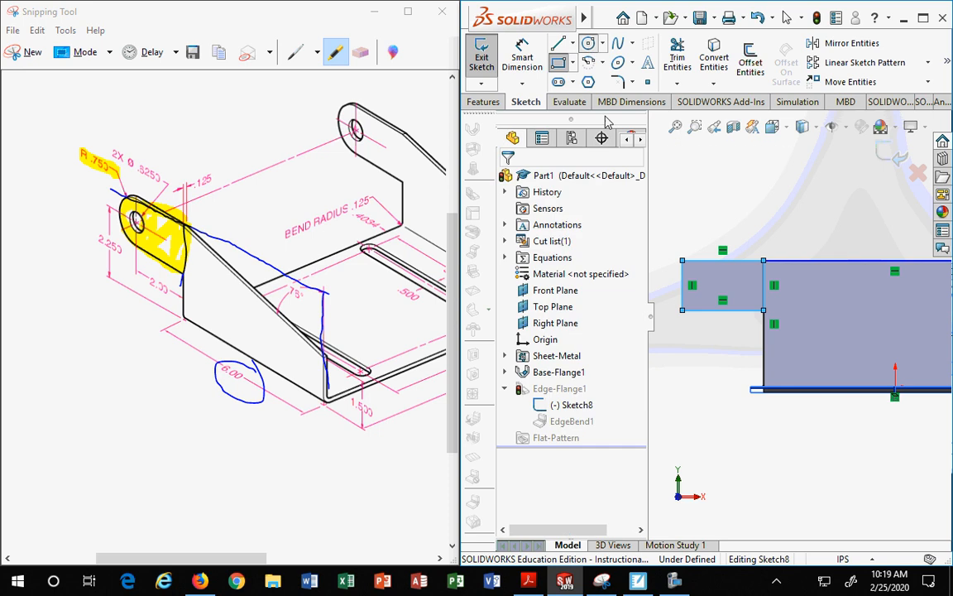
{"action": "mouse_move", "coordinate": [682, 284]}
{"action": "left_mouse_down"}
{"action": "mouse_move", "coordinate": [713, 279]}
{"action": "mouse_move", "coordinate": [697, 258]}
{"action": "mouse_move", "coordinate": [688, 261]}
{"action": "left_mouse_up"}
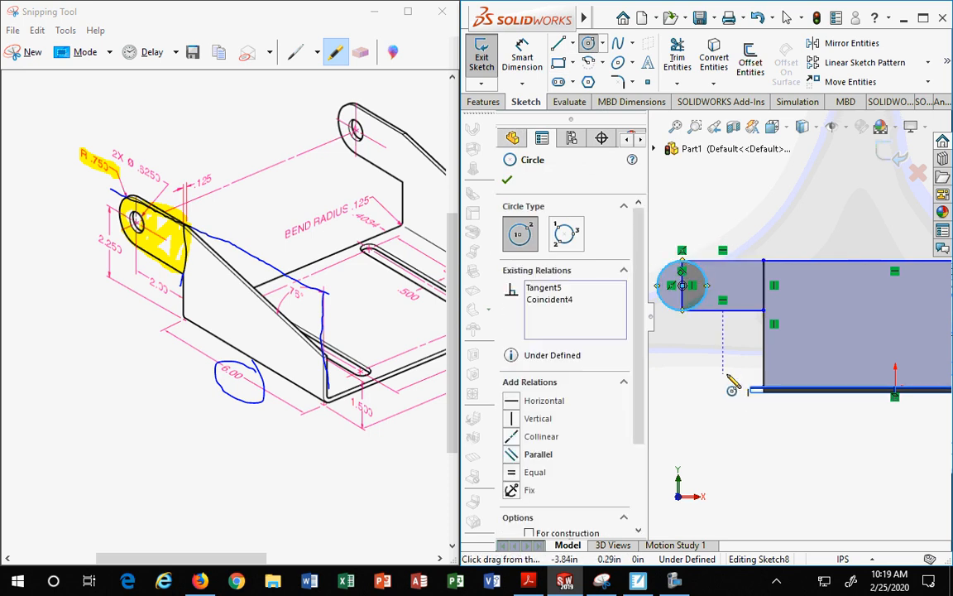
{"action": "key", "text": "Escape"}
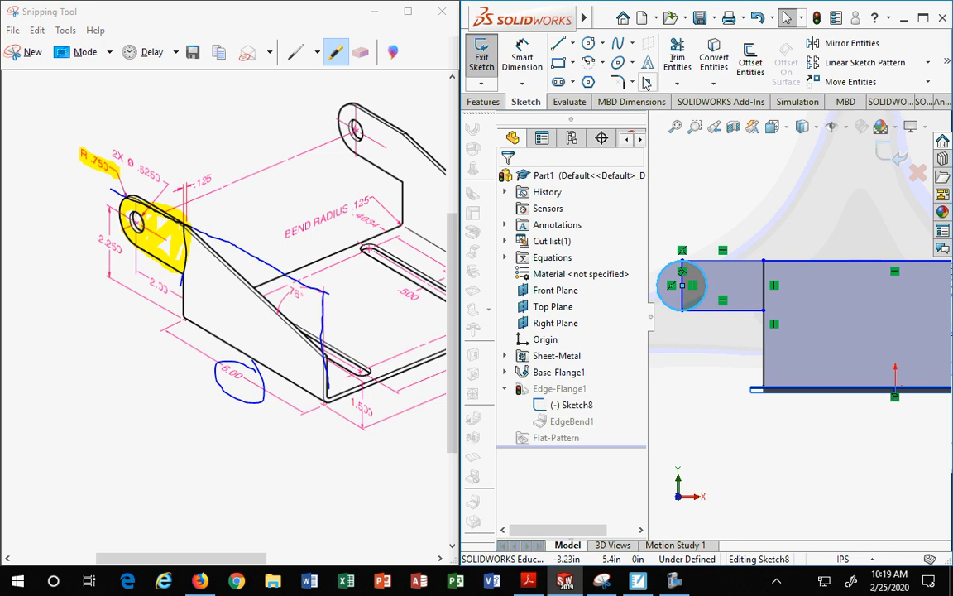
{"action": "scroll", "coordinate": [776, 358], "scroll_direction": "up", "scroll_amount": 3}
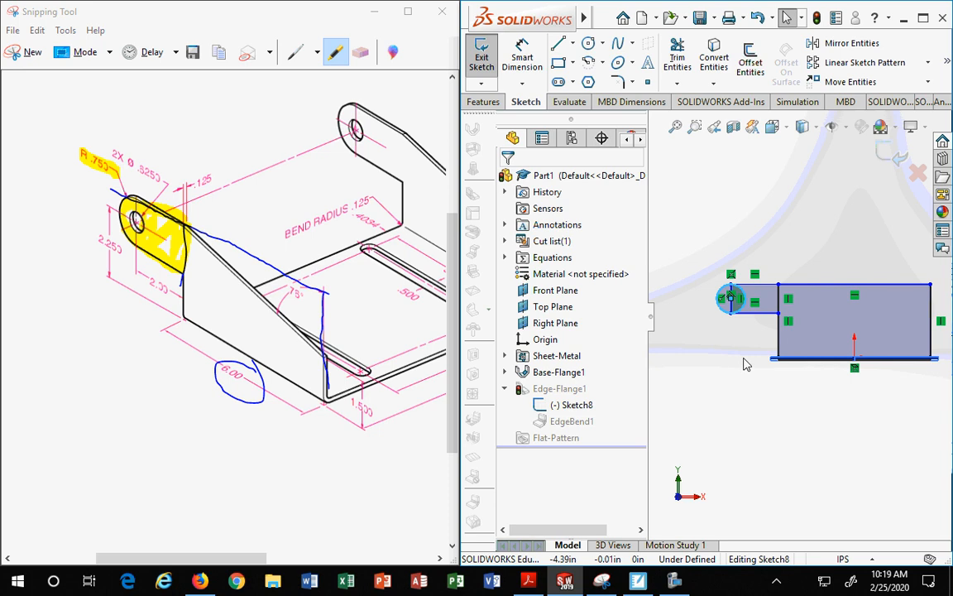
{"action": "scroll", "coordinate": [744, 340], "scroll_direction": "down", "scroll_amount": 2}
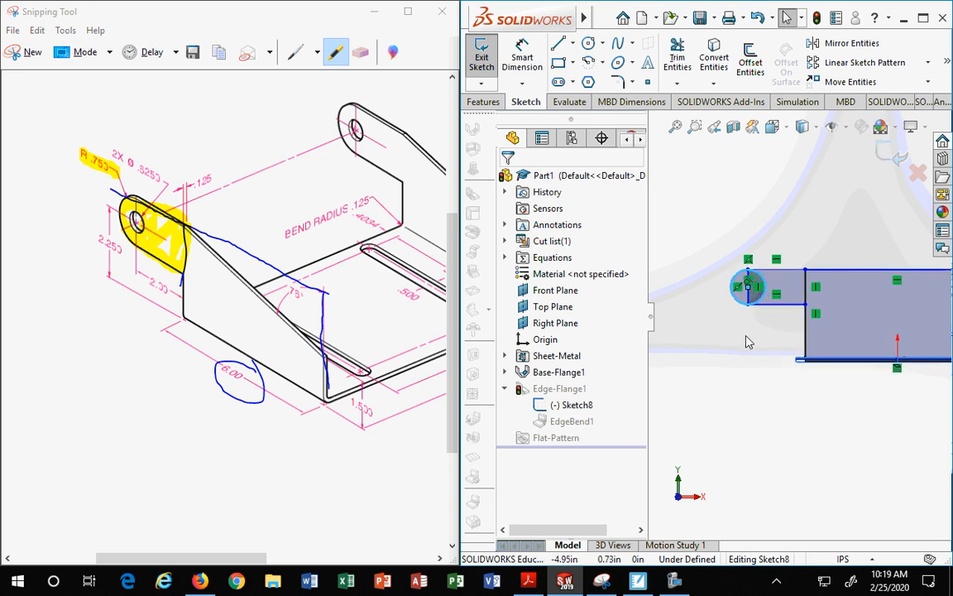
{"action": "left_click", "coordinate": [528, 57]}
{"action": "left_click", "coordinate": [738, 274]}
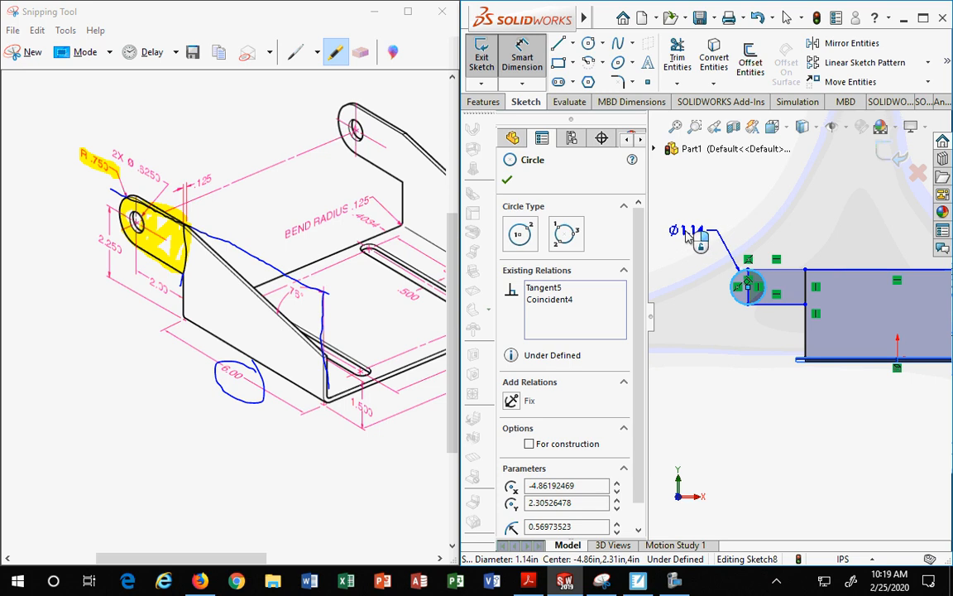
{"action": "key", "text": "Escape"}
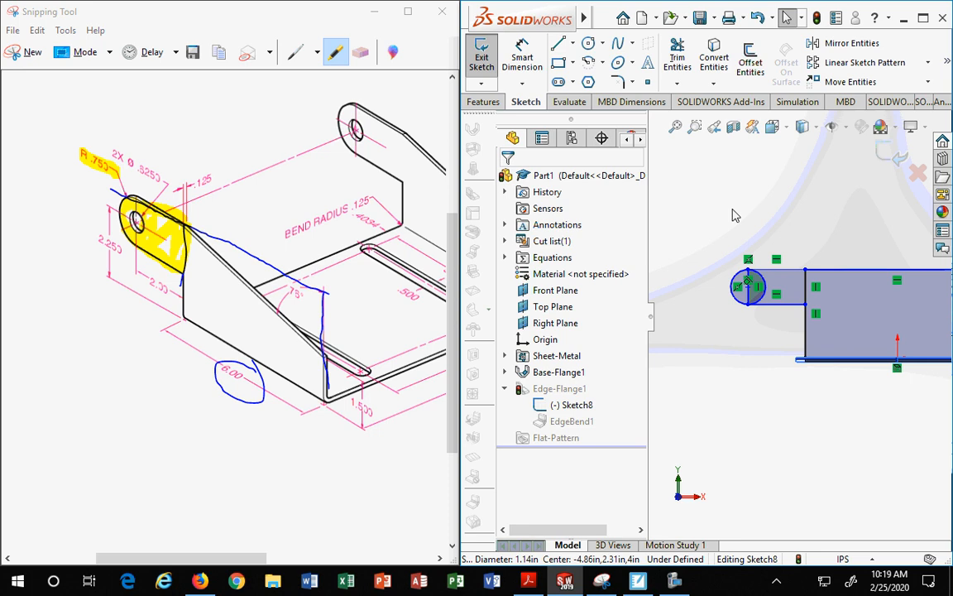
Step: Trim away the circle's arc lying inside the rectangle
{"action": "scroll", "coordinate": [740, 285], "scroll_direction": "up", "scroll_amount": 1}
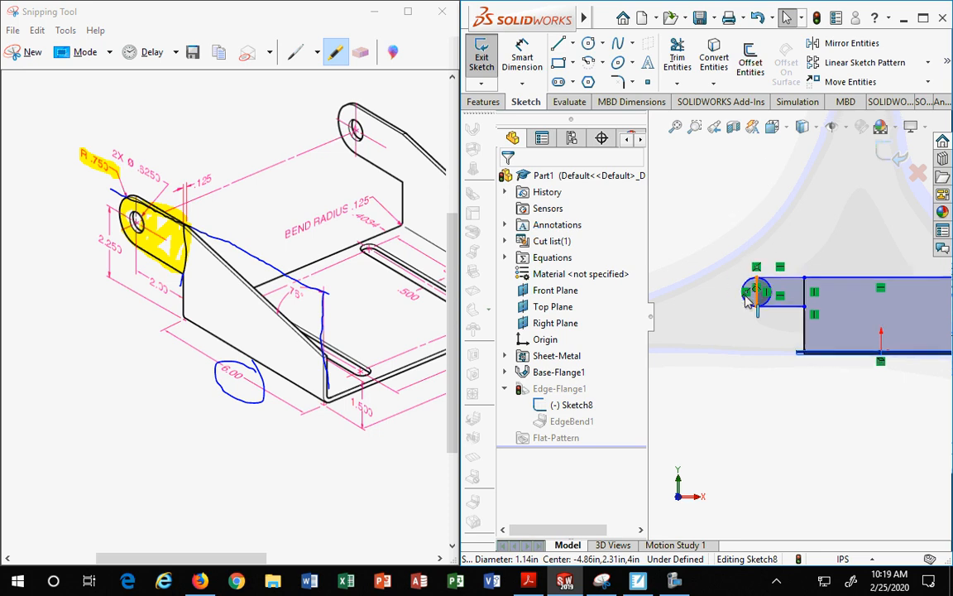
{"action": "scroll", "coordinate": [743, 296], "scroll_direction": "down", "scroll_amount": 2}
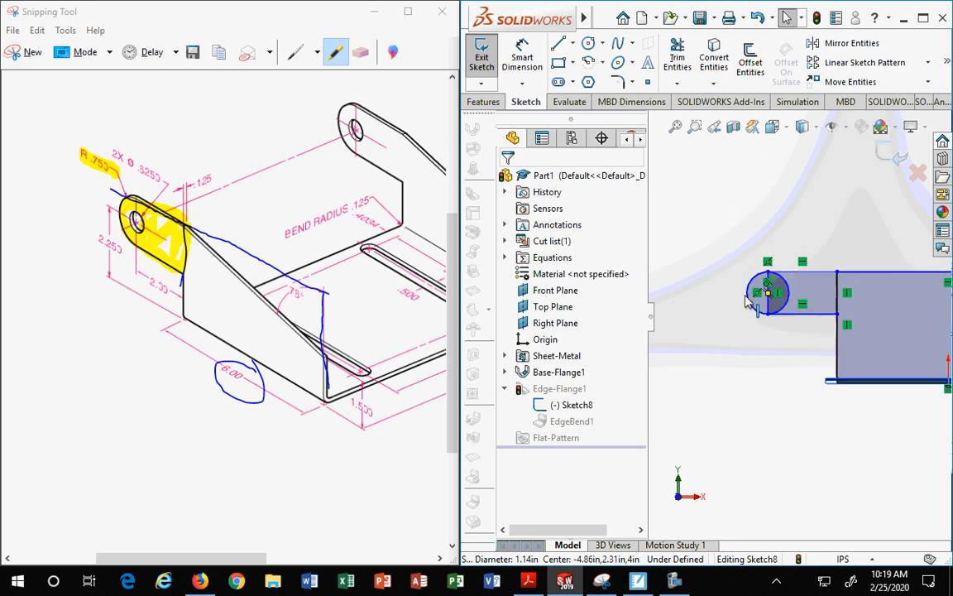
{"action": "left_click", "coordinate": [676, 82]}
{"action": "left_click", "coordinate": [675, 101]}
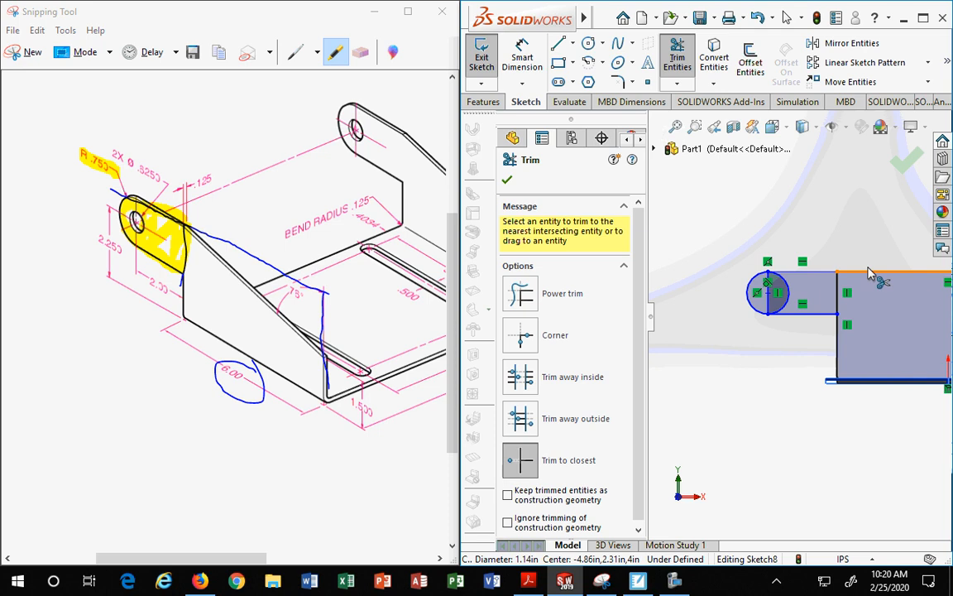
{"action": "left_click", "coordinate": [788, 292]}
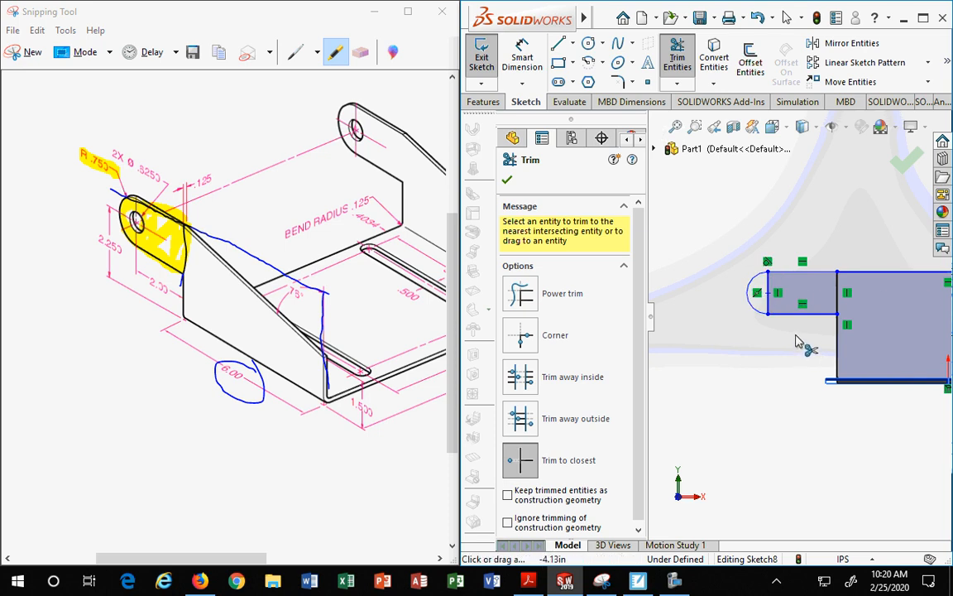
Step: Dimension the tab's end arc with a radius of 0.75 in
{"action": "key", "text": "Escape"}
{"action": "left_click", "coordinate": [523, 60]}
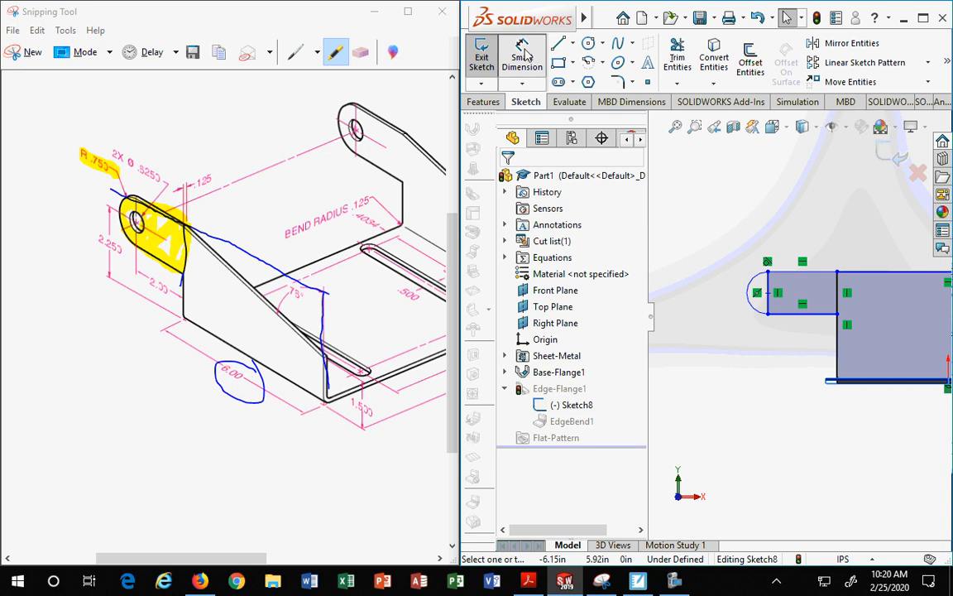
{"action": "left_click", "coordinate": [760, 277]}
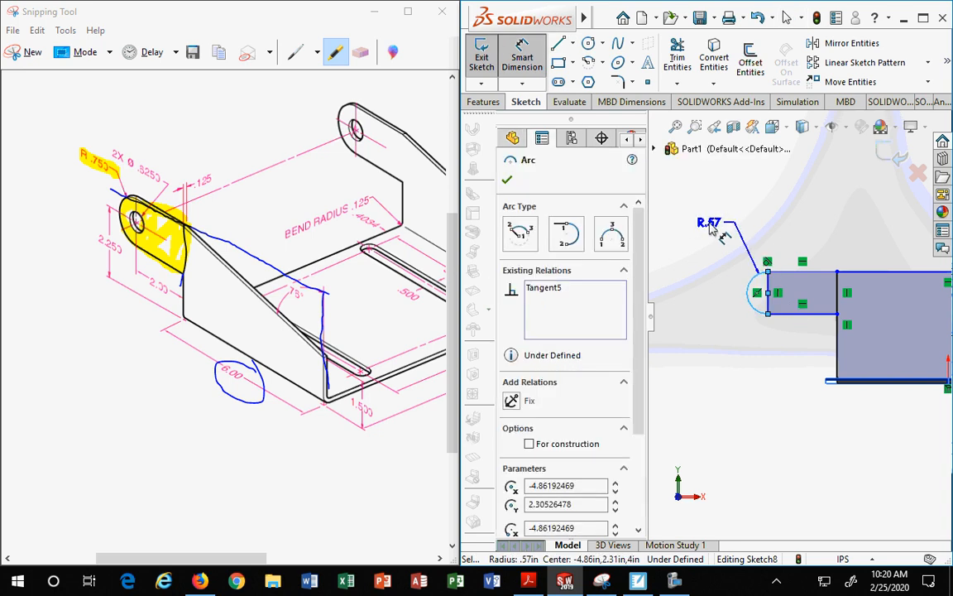
{"action": "left_click", "coordinate": [708, 221]}
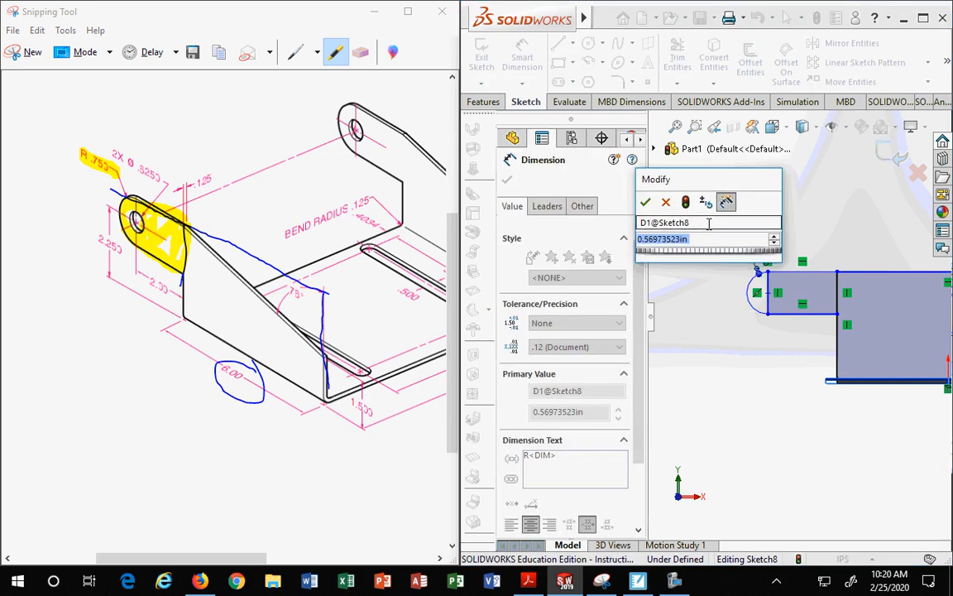
{"action": "type", "text": ".75"}
{"action": "key", "text": "Return"}
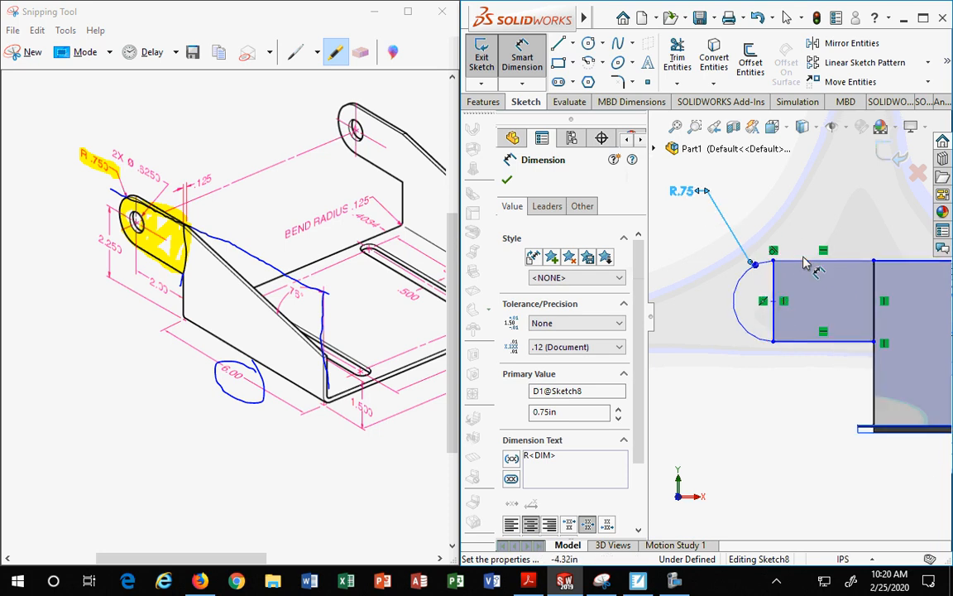
Step: Dimension the horizontal distance from the rectangle's left edge to the flange profile's edge as 2 in
{"action": "left_click", "coordinate": [777, 328]}
{"action": "scroll", "coordinate": [800, 396], "scroll_direction": "up", "scroll_amount": 3}
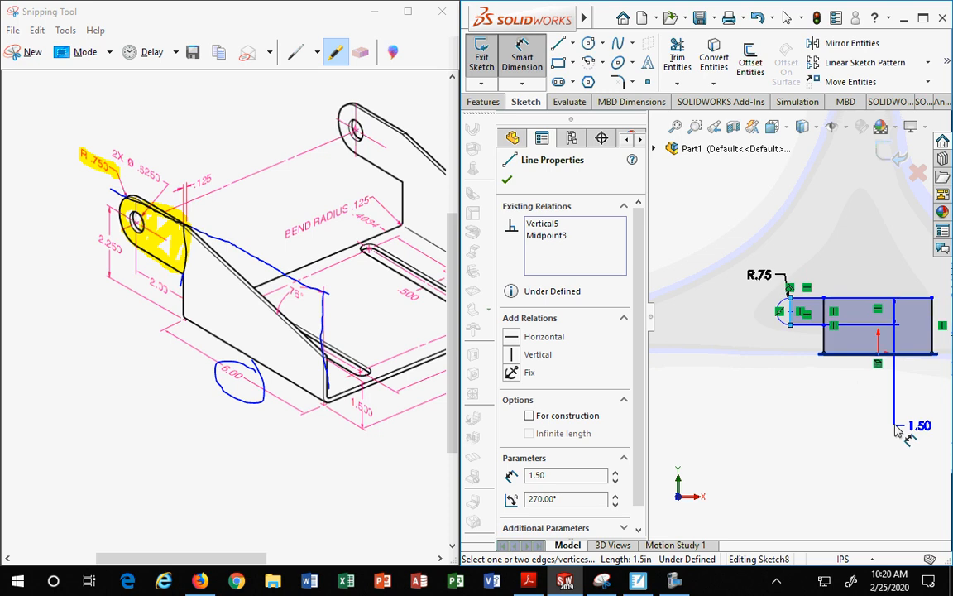
{"action": "scroll", "coordinate": [844, 364], "scroll_direction": "up", "scroll_amount": 3}
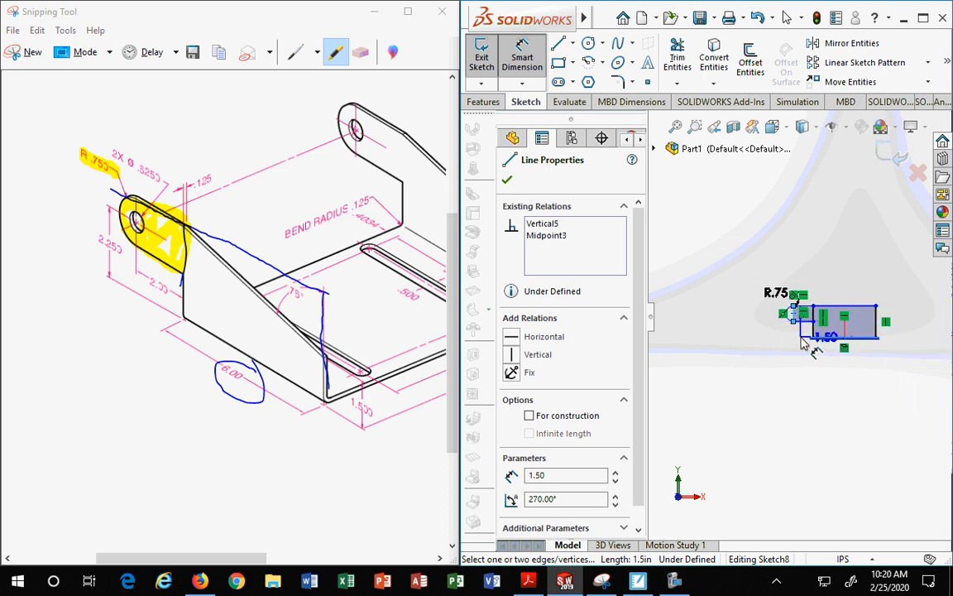
{"action": "scroll", "coordinate": [801, 338], "scroll_direction": "down", "scroll_amount": 4}
{"action": "left_click", "coordinate": [823, 325]}
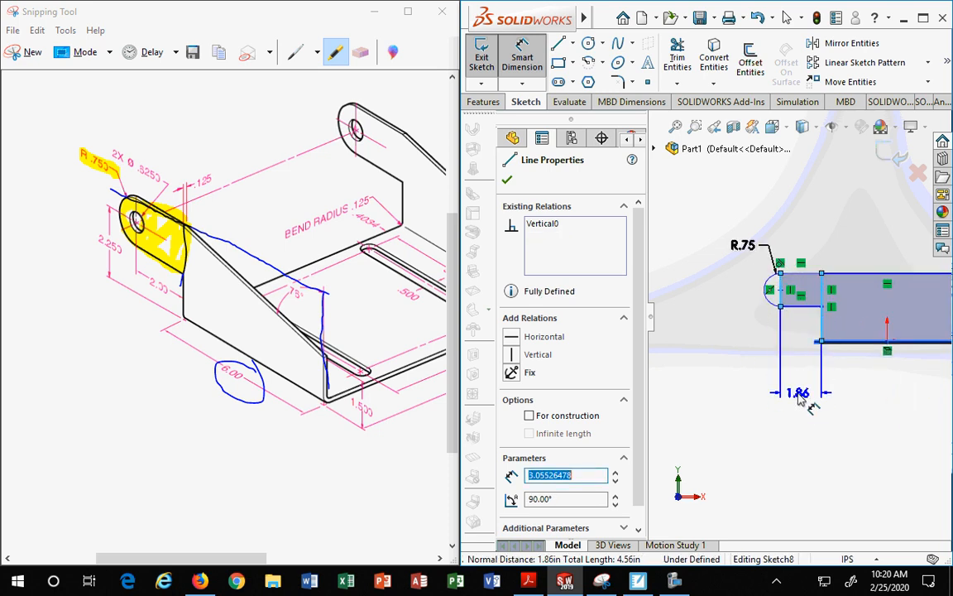
{"action": "left_click", "coordinate": [799, 398]}
{"action": "type", "text": "2"}
{"action": "key", "text": "Return"}
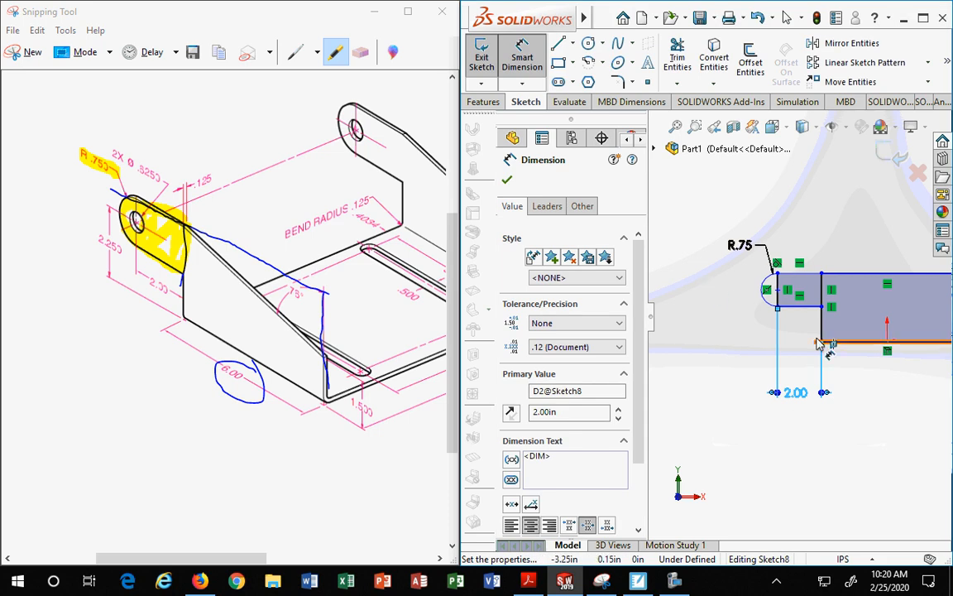
{"action": "scroll", "coordinate": [814, 340], "scroll_direction": "up", "scroll_amount": 1}
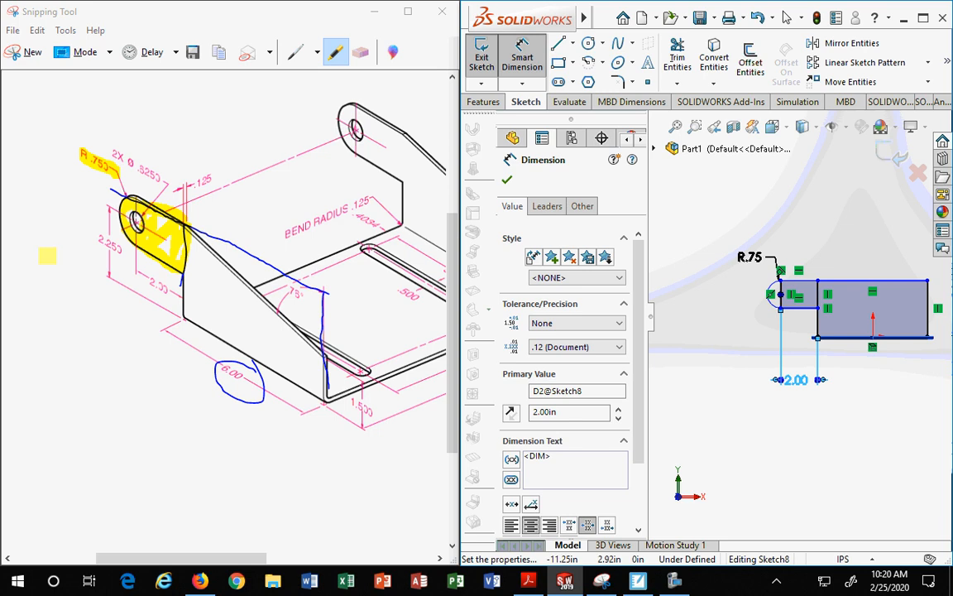
Step: Switch to Snipping Tool and mark the reference drawing's sloped web with the red pen
{"action": "left_click", "coordinate": [299, 52]}
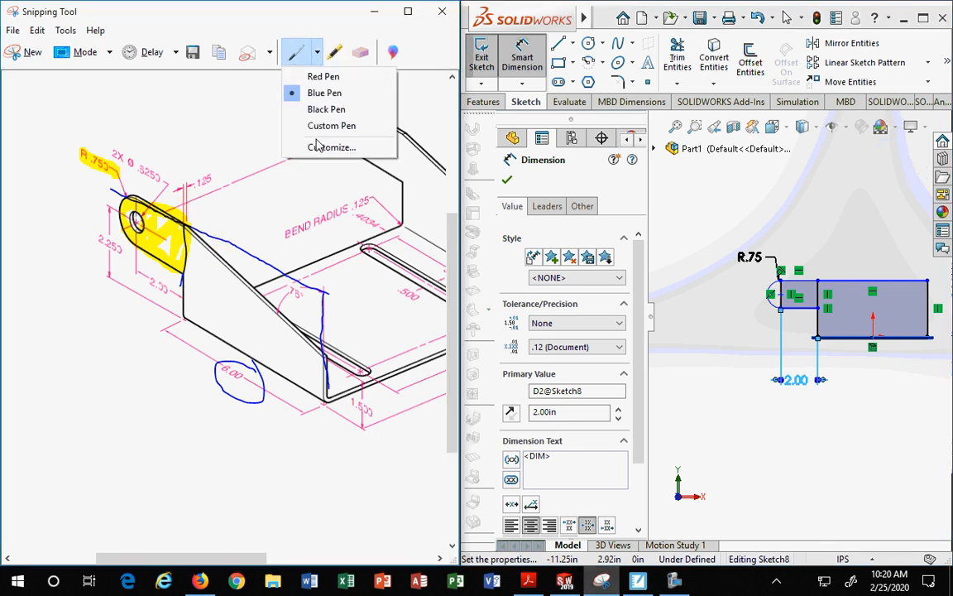
{"action": "left_click", "coordinate": [319, 76]}
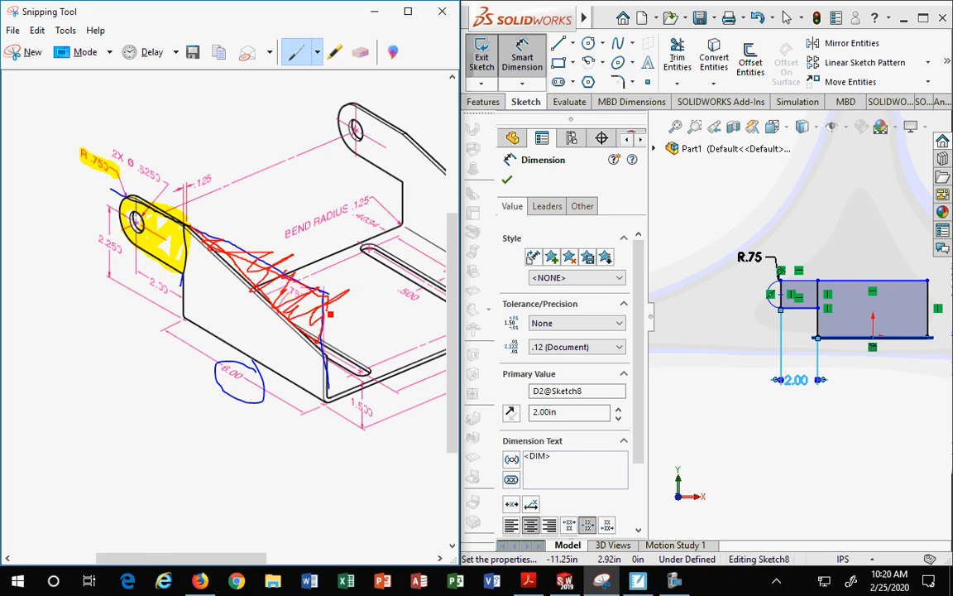
{"action": "left_click_drag", "start_coordinate": [322, 339], "coordinate": [329, 318]}
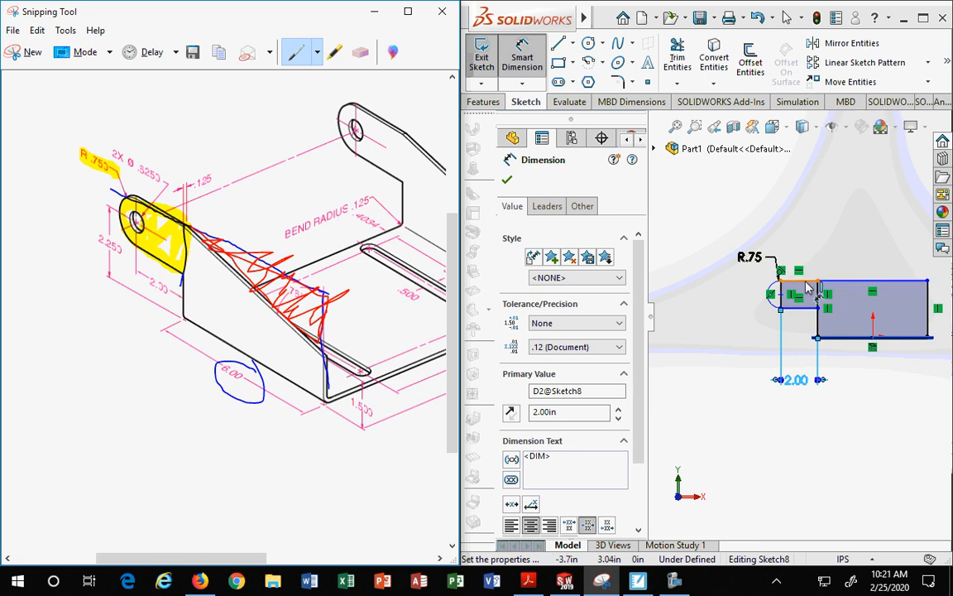
Step: Dimension the arc centre's height above the base flange edge as 2.25 in
{"action": "scroll", "coordinate": [785, 277], "scroll_direction": "down", "scroll_amount": 3}
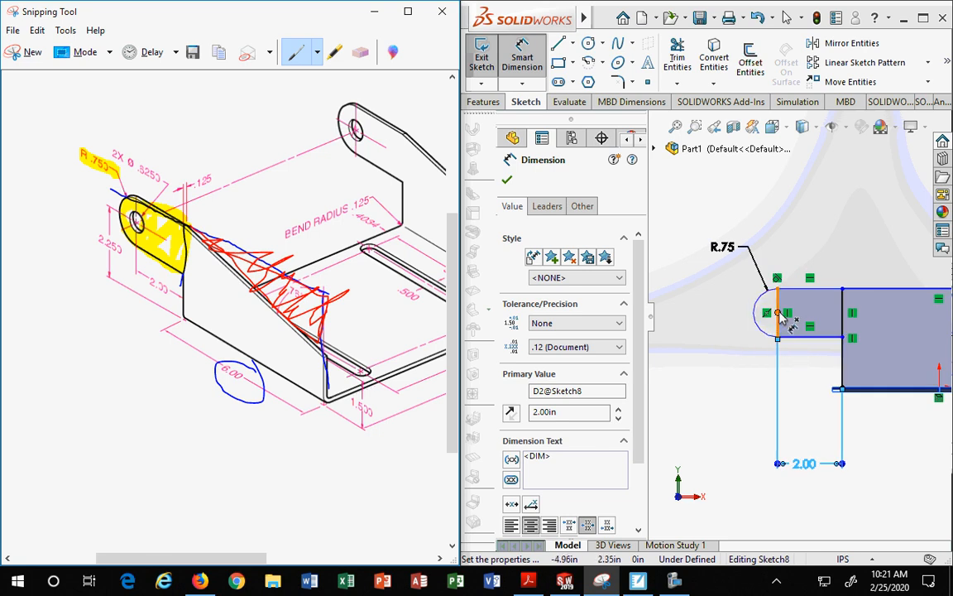
{"action": "left_click", "coordinate": [779, 313]}
{"action": "left_click", "coordinate": [870, 397]}
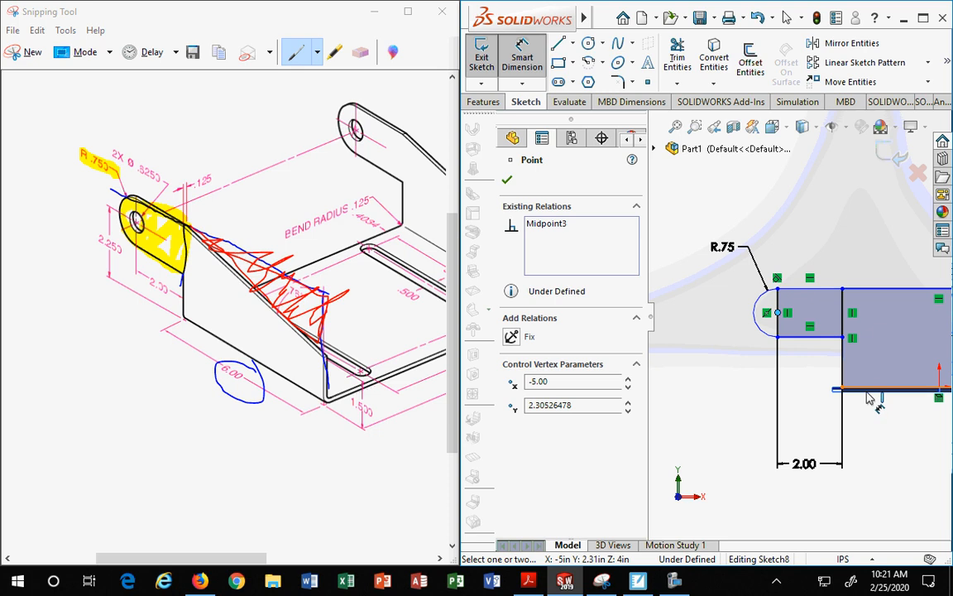
{"action": "left_click", "coordinate": [744, 361]}
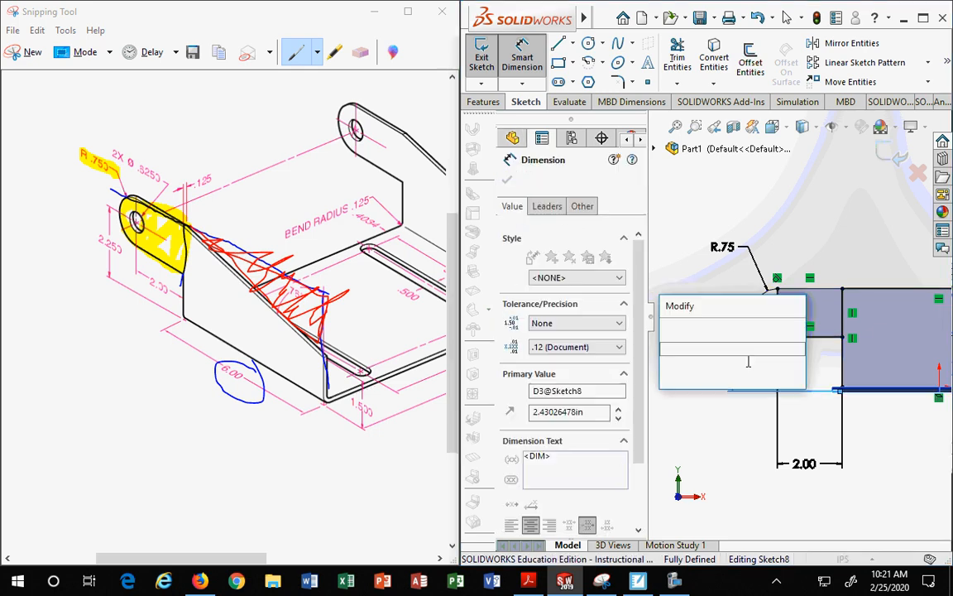
{"action": "type", "text": "2."}
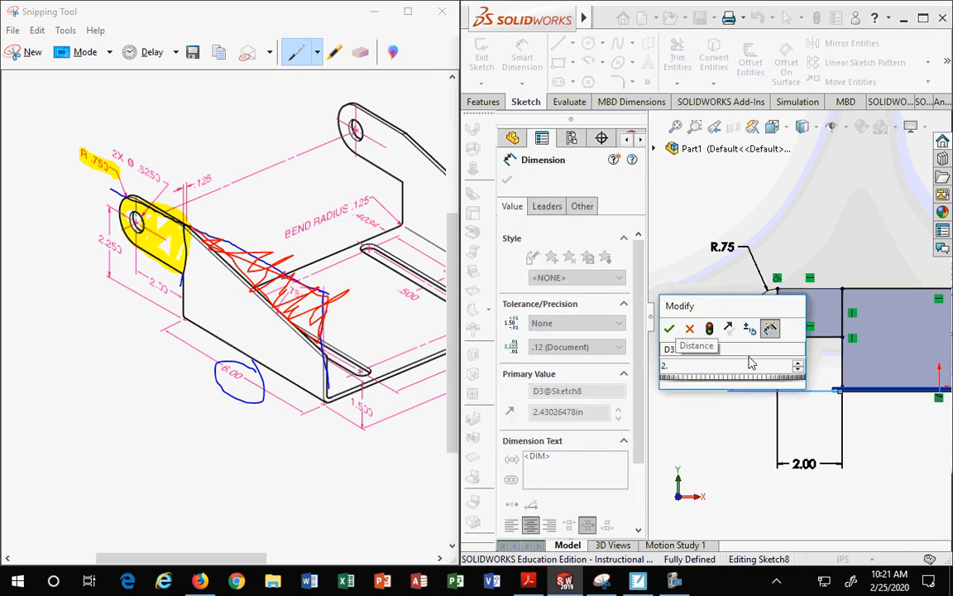
{"action": "type", "text": "25"}
{"action": "key", "text": "Return"}
Step: Add the 3.00 in overall height from the base edge to the rectangle's top as a driven dimension
{"action": "scroll", "coordinate": [856, 401], "scroll_direction": "down", "scroll_amount": 1}
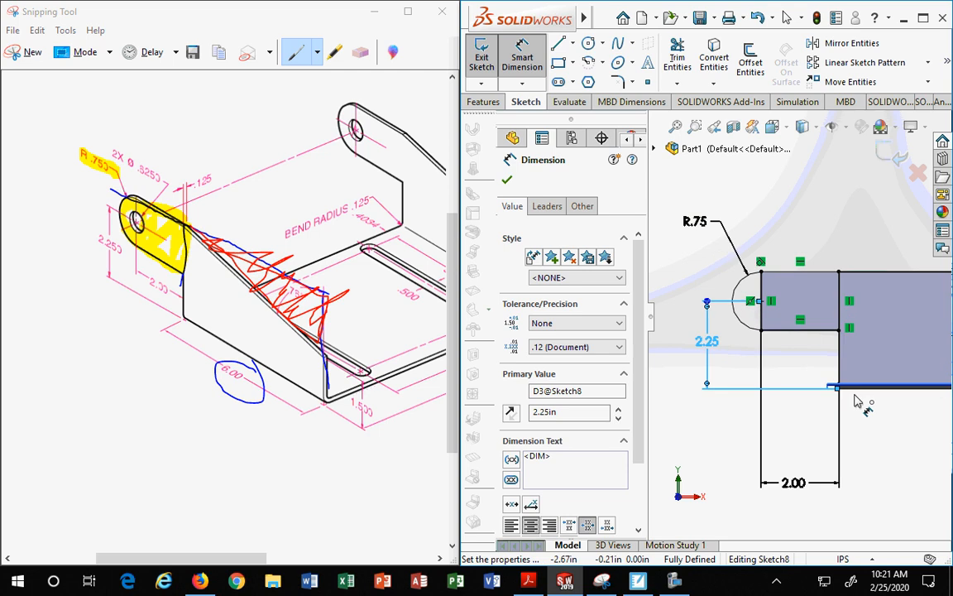
{"action": "scroll", "coordinate": [860, 400], "scroll_direction": "down", "scroll_amount": 1}
{"action": "scroll", "coordinate": [798, 290], "scroll_direction": "down", "scroll_amount": 1}
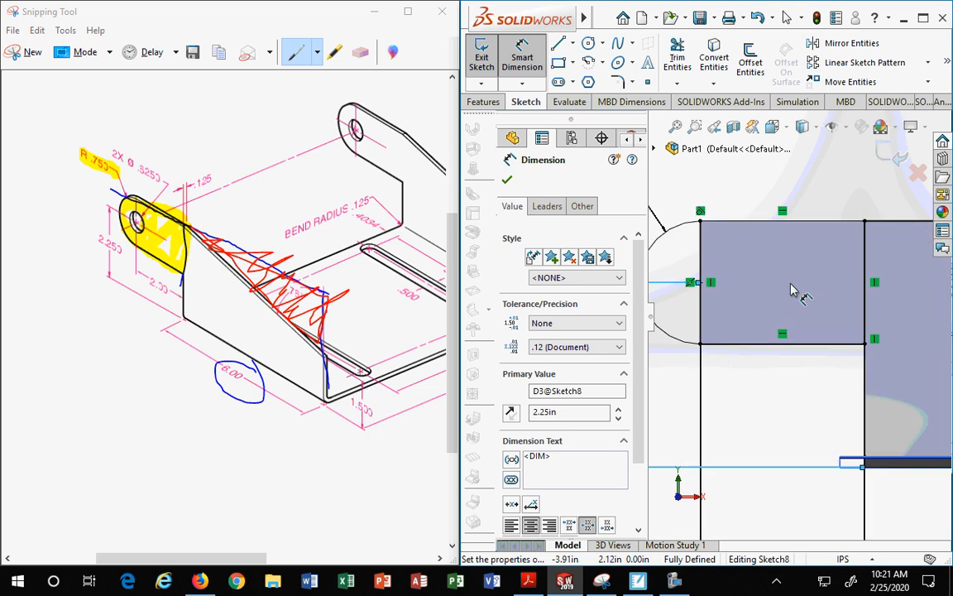
{"action": "scroll", "coordinate": [794, 291], "scroll_direction": "up", "scroll_amount": 2}
{"action": "left_click", "coordinate": [840, 378]}
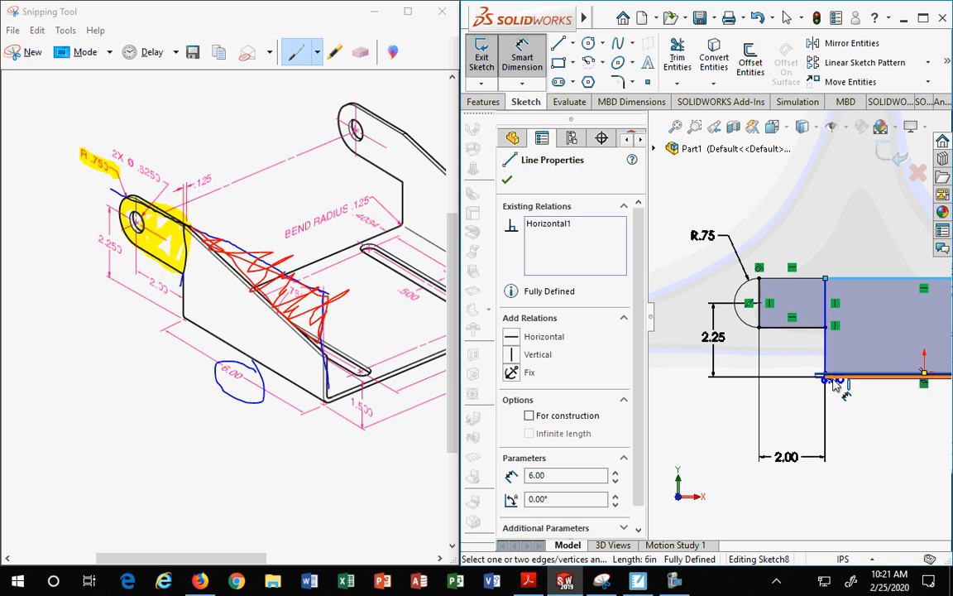
{"action": "left_click", "coordinate": [838, 378]}
{"action": "left_click", "coordinate": [688, 333]}
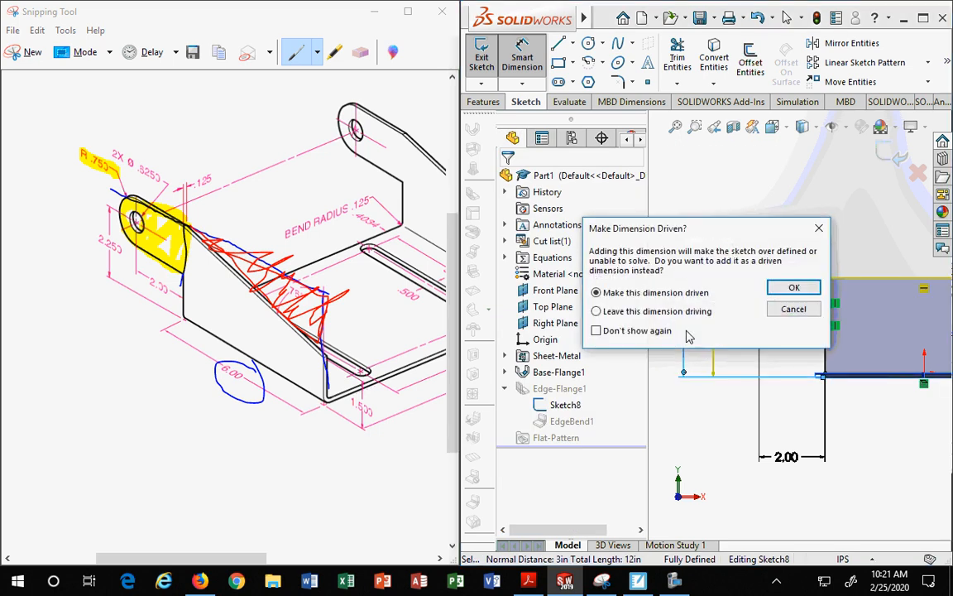
{"action": "left_click_drag", "start_coordinate": [749, 219], "coordinate": [679, 80]}
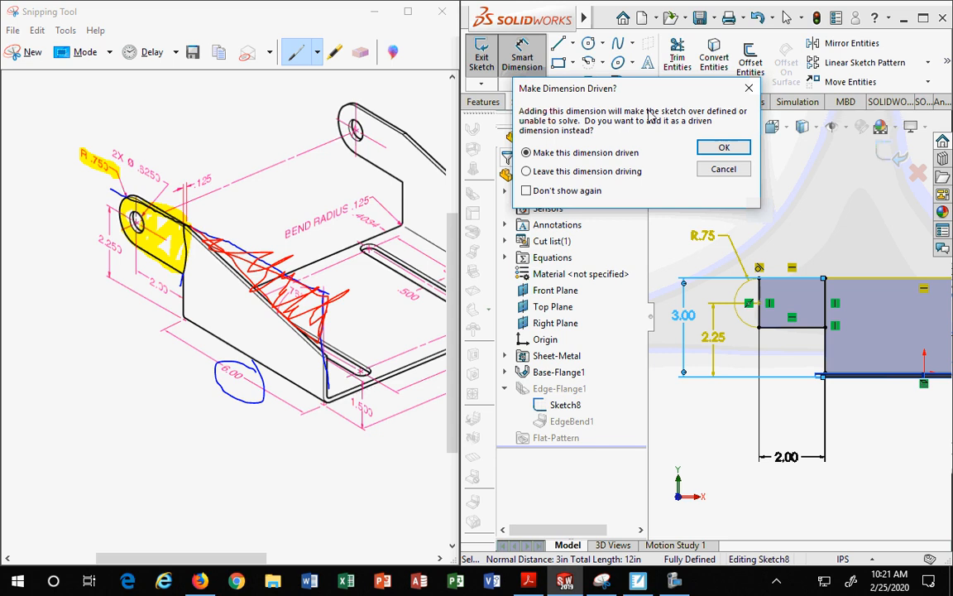
{"action": "left_click", "coordinate": [723, 149]}
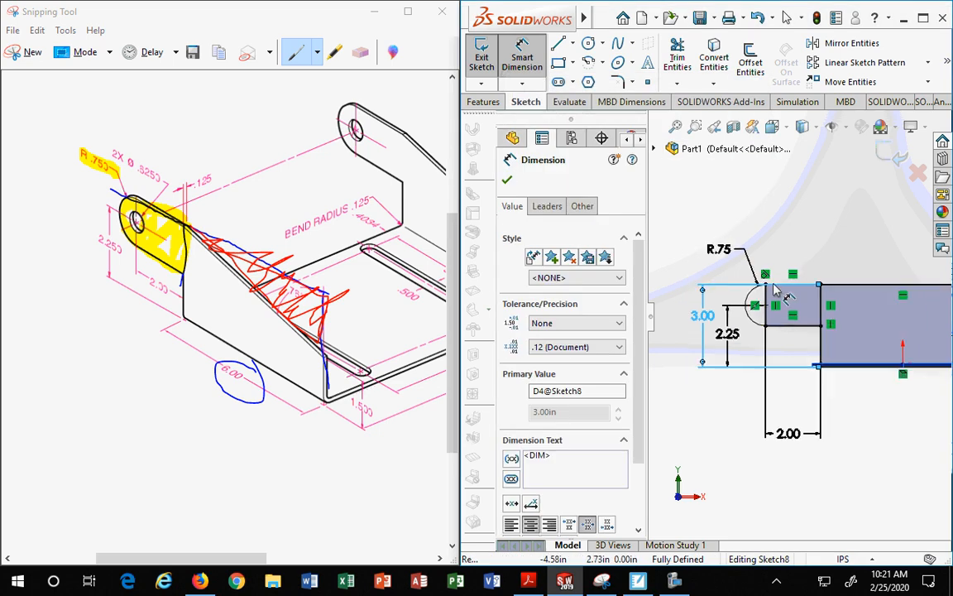
Step: Exit the sketch to rebuild the edge flange, choosing to stop and repair the rebuild error
{"action": "scroll", "coordinate": [776, 286], "scroll_direction": "up", "scroll_amount": 2}
{"action": "left_click", "coordinate": [873, 431]}
{"action": "scroll", "coordinate": [738, 345], "scroll_direction": "down", "scroll_amount": 3}
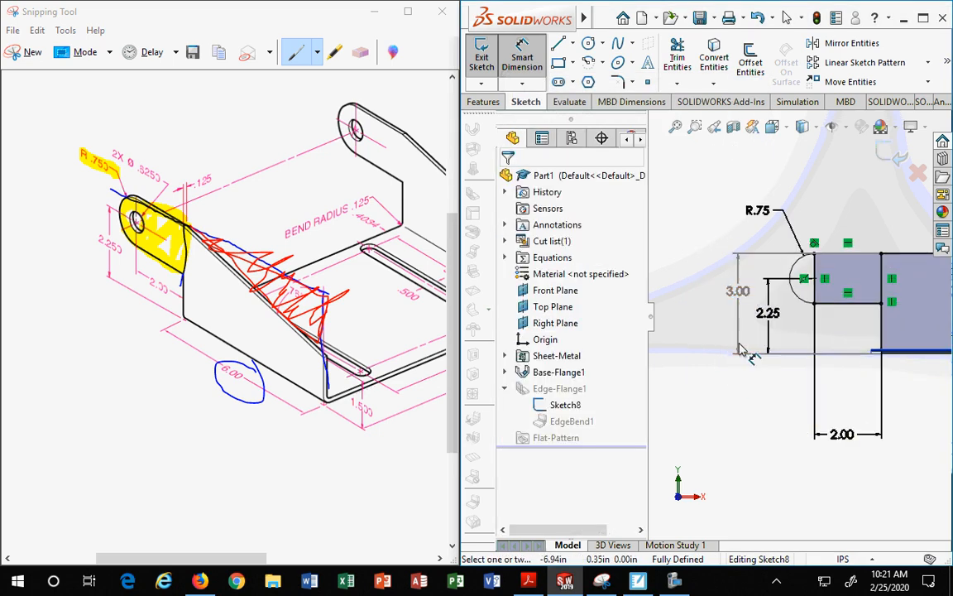
{"action": "scroll", "coordinate": [743, 351], "scroll_direction": "down", "scroll_amount": 2}
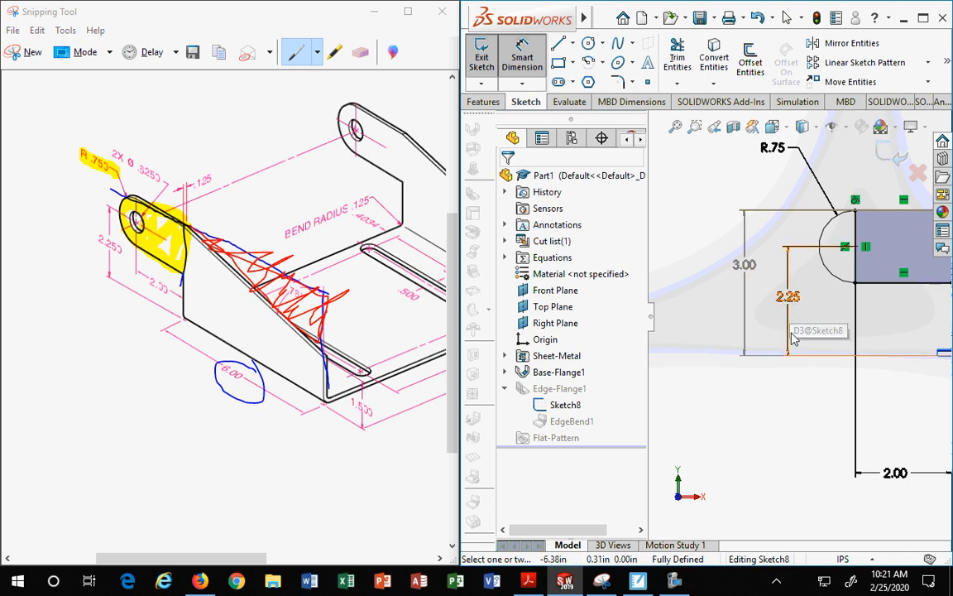
{"action": "scroll", "coordinate": [790, 383], "scroll_direction": "up", "scroll_amount": 2}
{"action": "scroll", "coordinate": [790, 383], "scroll_direction": "up", "scroll_amount": 3}
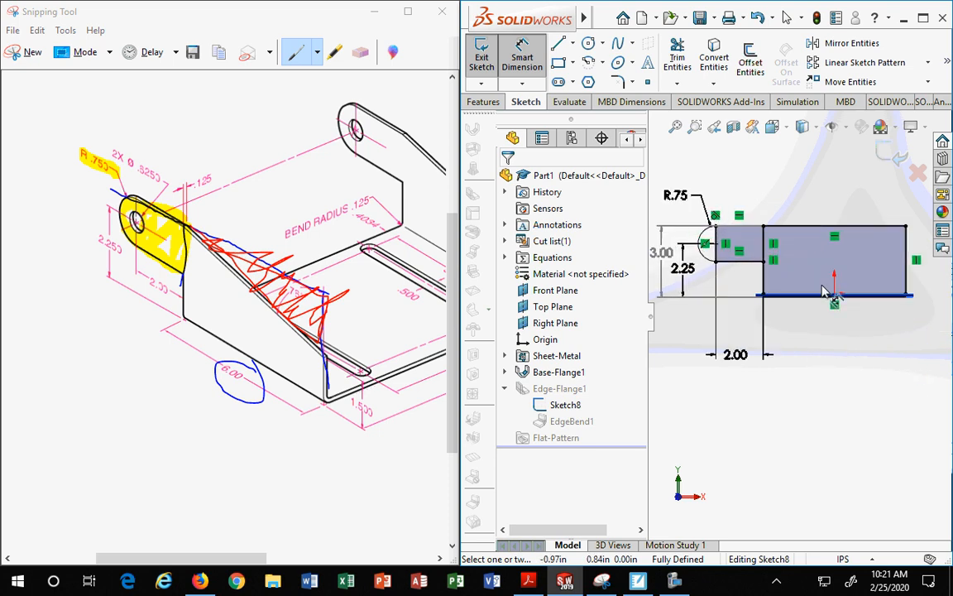
{"action": "middle_click_drag", "start_coordinate": [750, 284], "coordinate": [699, 269]}
{"action": "scroll", "coordinate": [699, 269], "scroll_direction": "down", "scroll_amount": 1}
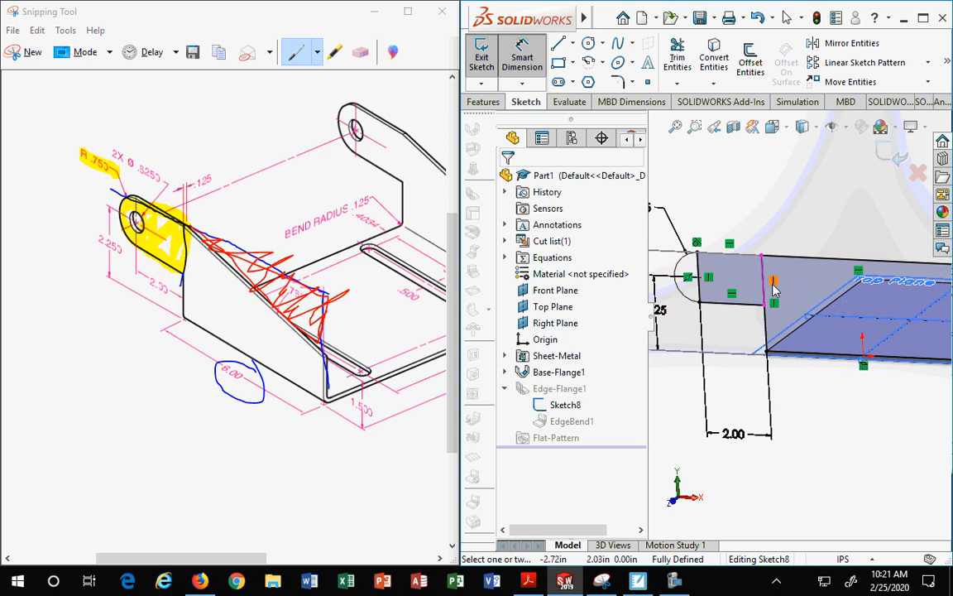
{"action": "left_click", "coordinate": [485, 102]}
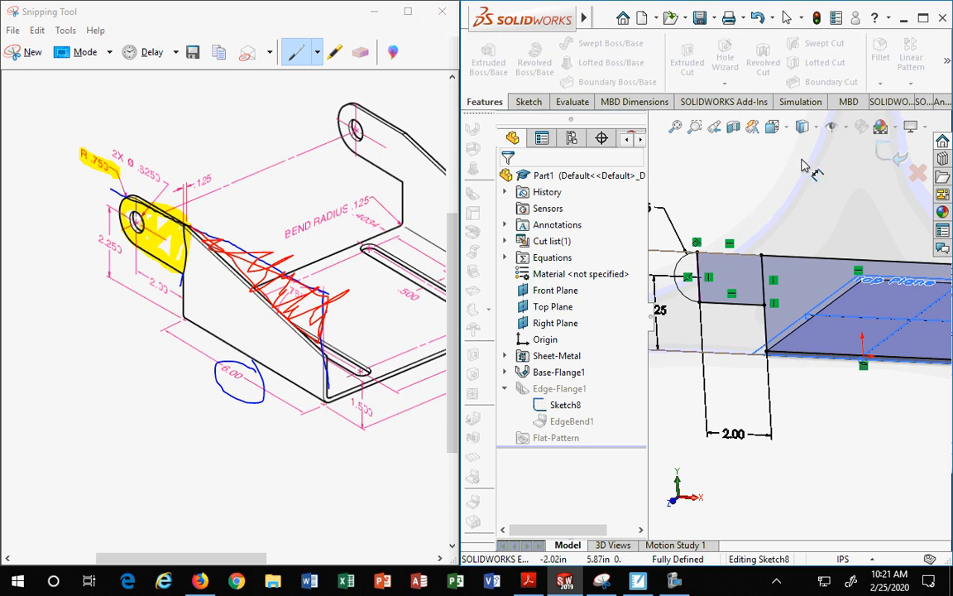
{"action": "left_click", "coordinate": [892, 157]}
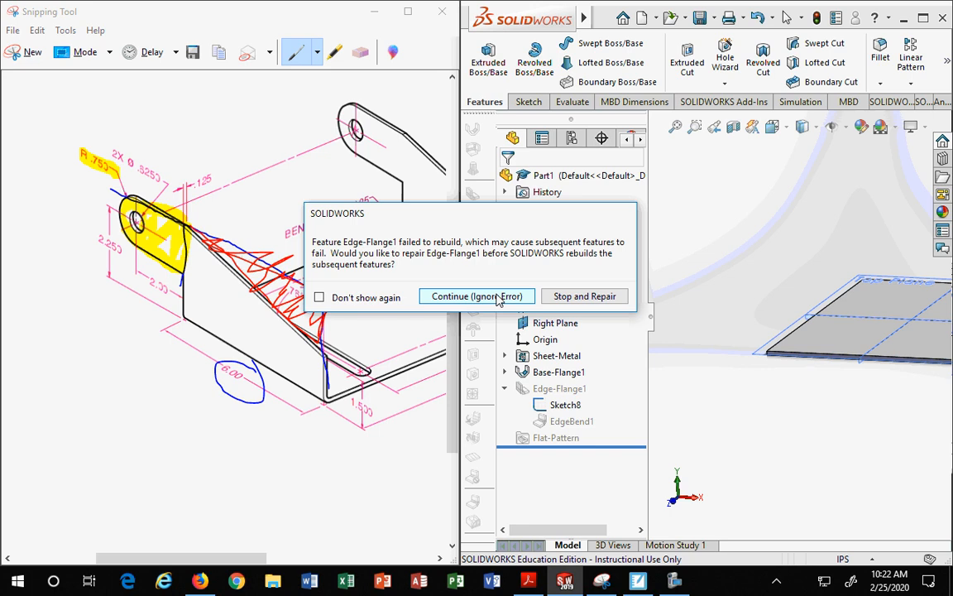
{"action": "left_click", "coordinate": [585, 296]}
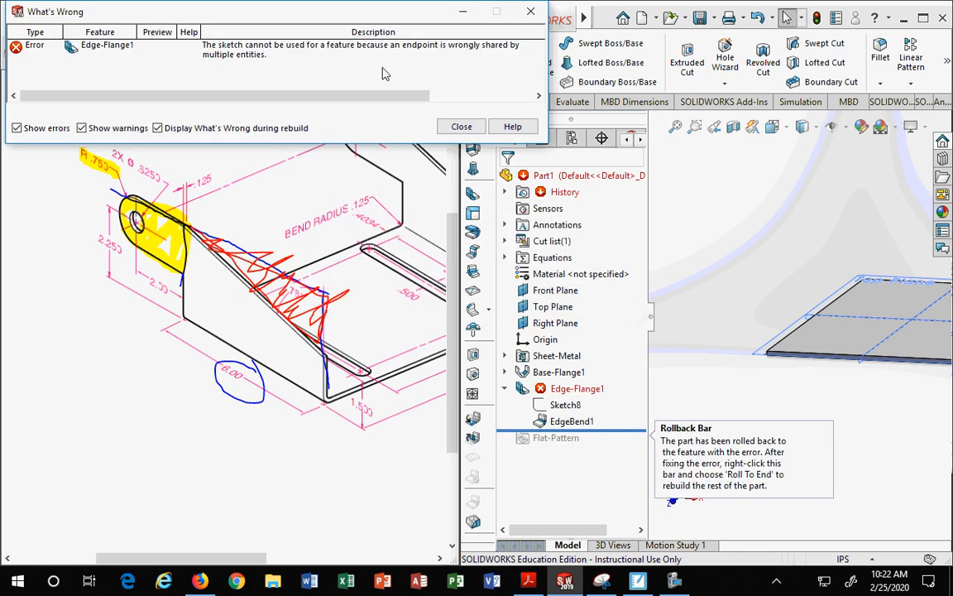
{"action": "left_click", "coordinate": [462, 126]}
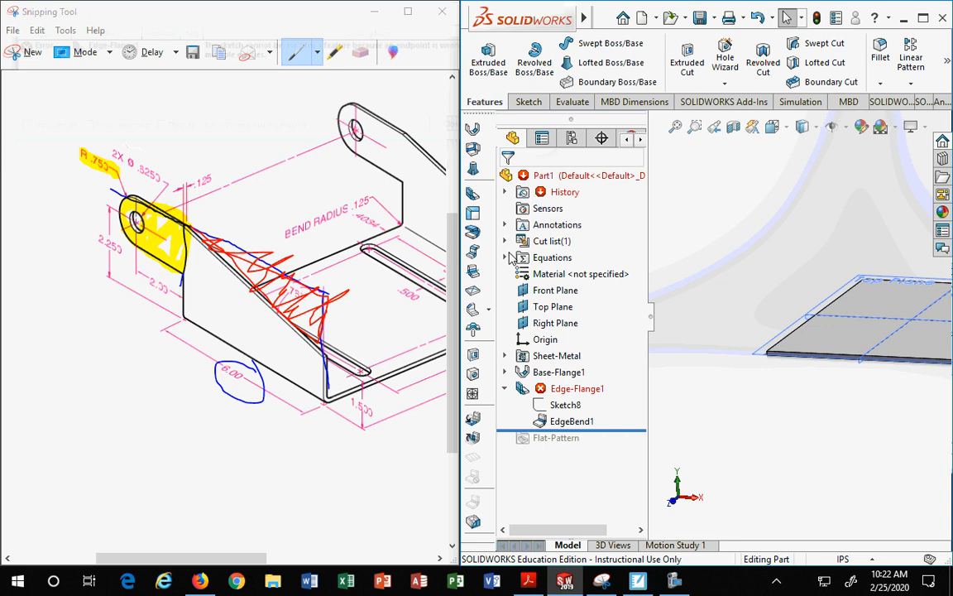
Step: Reopen Sketch8 of the edge flange for editing and orient the view face-on to the sketch
{"action": "left_click", "coordinate": [565, 405]}
{"action": "right_click", "coordinate": [565, 404]}
{"action": "left_click", "coordinate": [575, 273]}
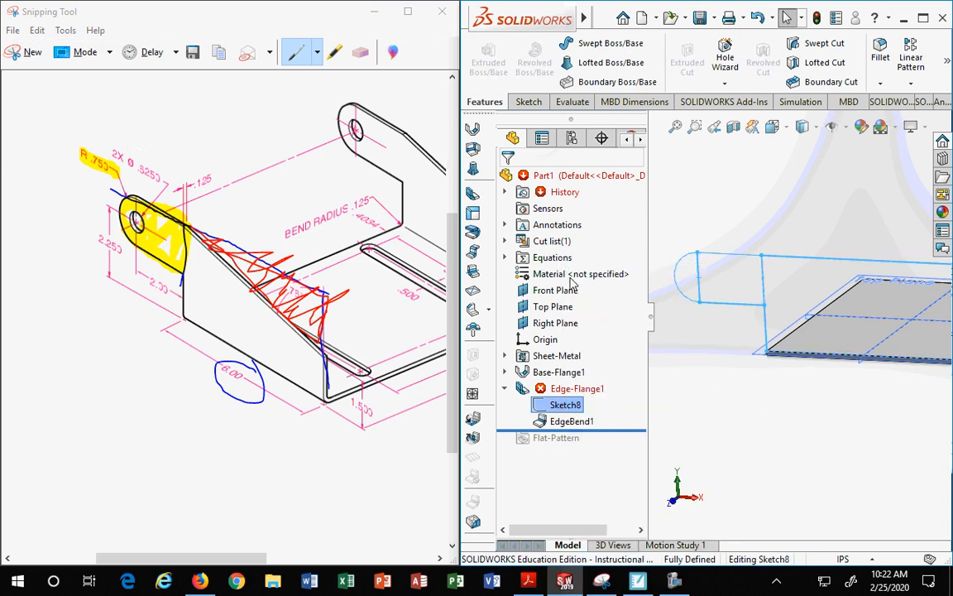
{"action": "scroll", "coordinate": [771, 308], "scroll_direction": "down", "scroll_amount": 1}
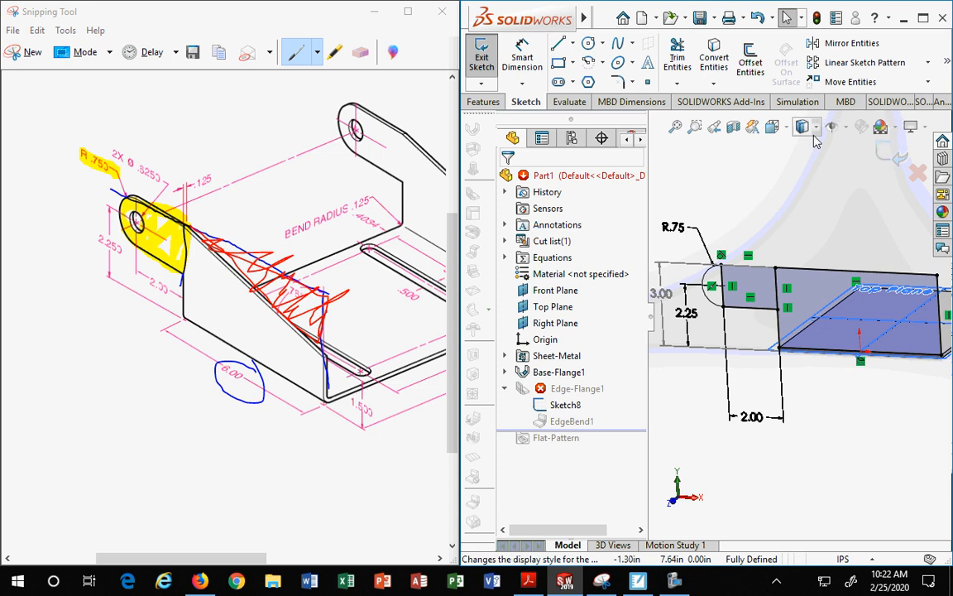
{"action": "left_click", "coordinate": [786, 127]}
{"action": "left_click", "coordinate": [856, 211]}
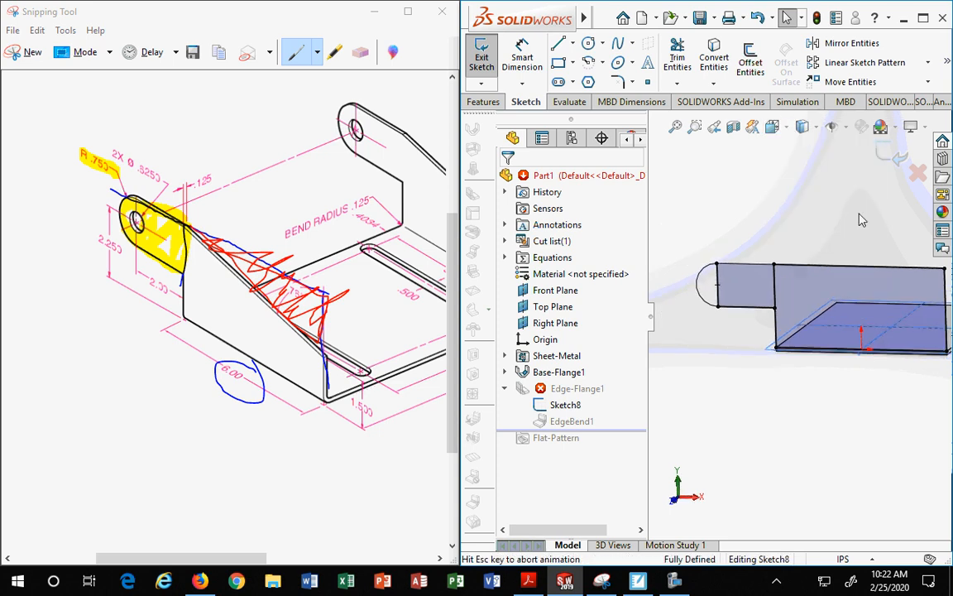
Step: Trim away the leftover line segments inside the rounded tab so the arc joins the flange profile outline
{"action": "mouse_move", "coordinate": [497, 13]}
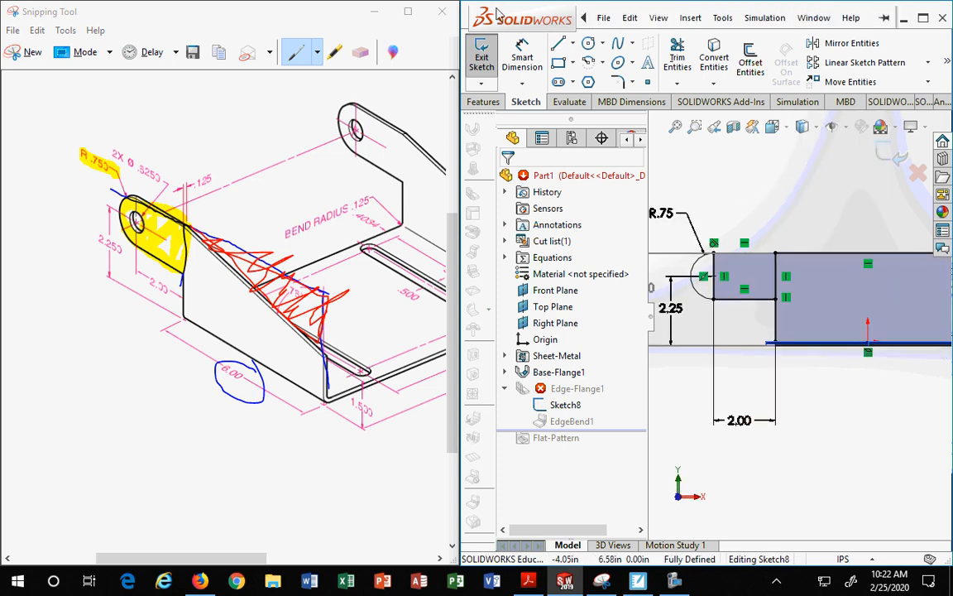
{"action": "left_click", "coordinate": [684, 73]}
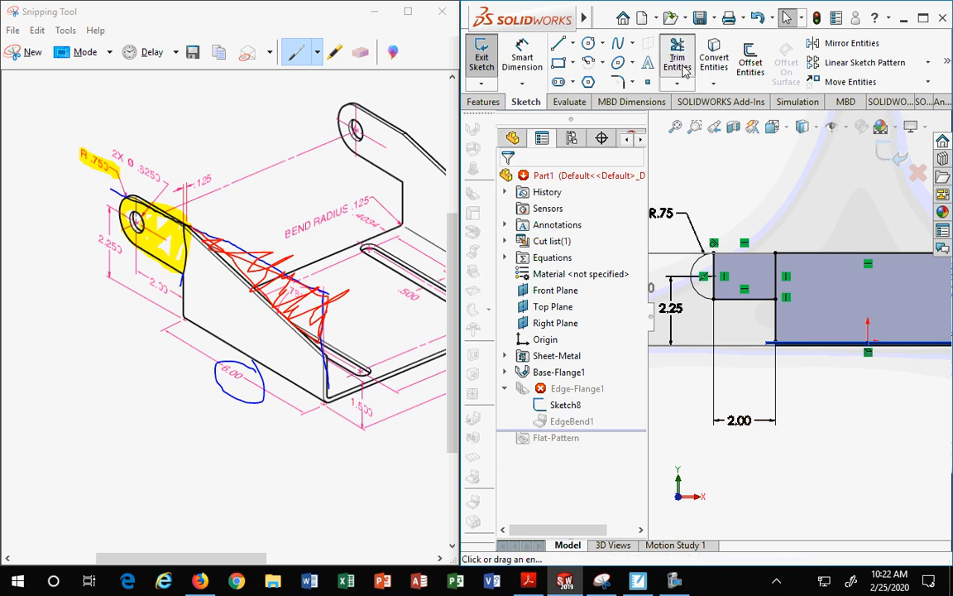
{"action": "left_click", "coordinate": [715, 273]}
{"action": "left_click", "coordinate": [519, 307]}
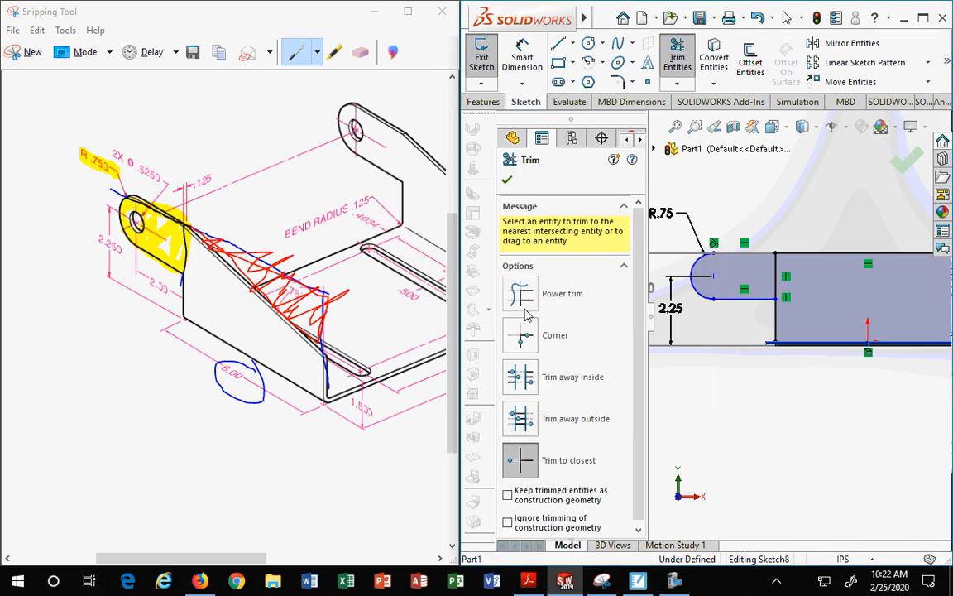
{"action": "left_click", "coordinate": [775, 274]}
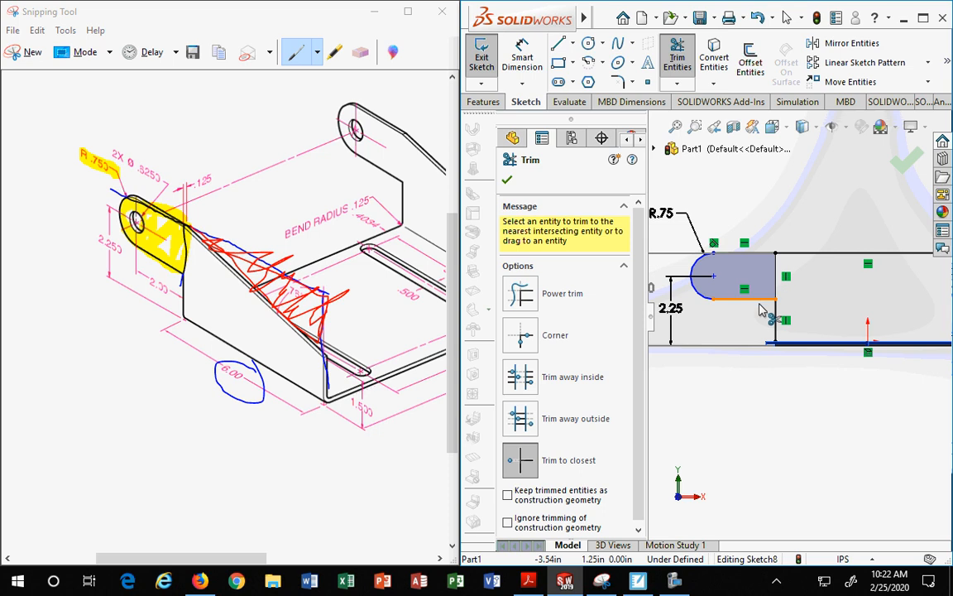
{"action": "scroll", "coordinate": [800, 305], "scroll_direction": "up", "scroll_amount": 3}
{"action": "middle_click_drag", "start_coordinate": [791, 365], "coordinate": [763, 377]}
{"action": "scroll", "coordinate": [767, 328], "scroll_direction": "down", "scroll_amount": 2}
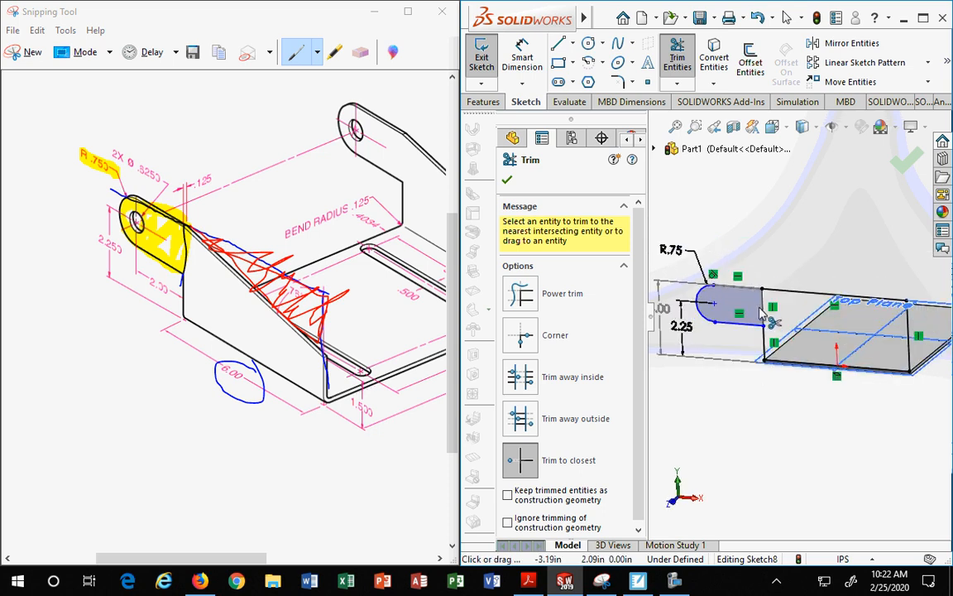
{"action": "left_click", "coordinate": [767, 308]}
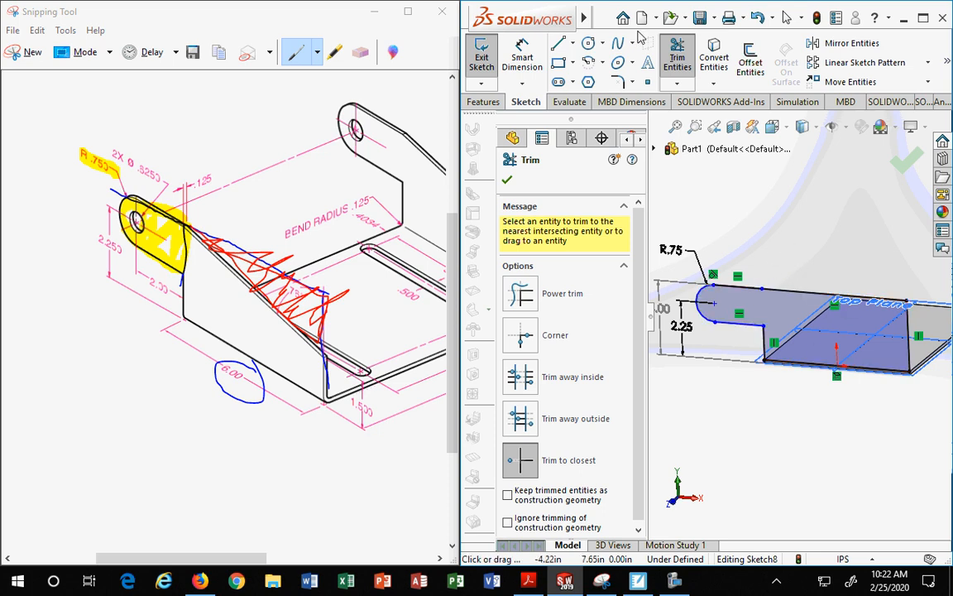
{"action": "left_click", "coordinate": [506, 181]}
Step: Inspect the tab's arc, endpoints and horizontal lines to check their existing relations and definition state
{"action": "scroll", "coordinate": [714, 339], "scroll_direction": "up", "scroll_amount": 3}
{"action": "scroll", "coordinate": [713, 339], "scroll_direction": "down", "scroll_amount": 3}
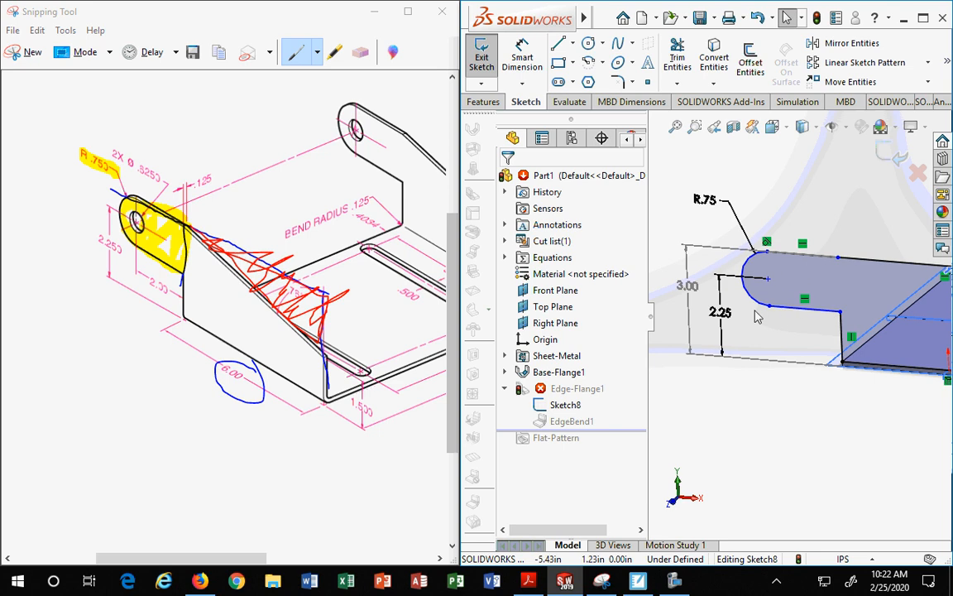
{"action": "left_click", "coordinate": [751, 299]}
{"action": "left_click", "coordinate": [798, 309]}
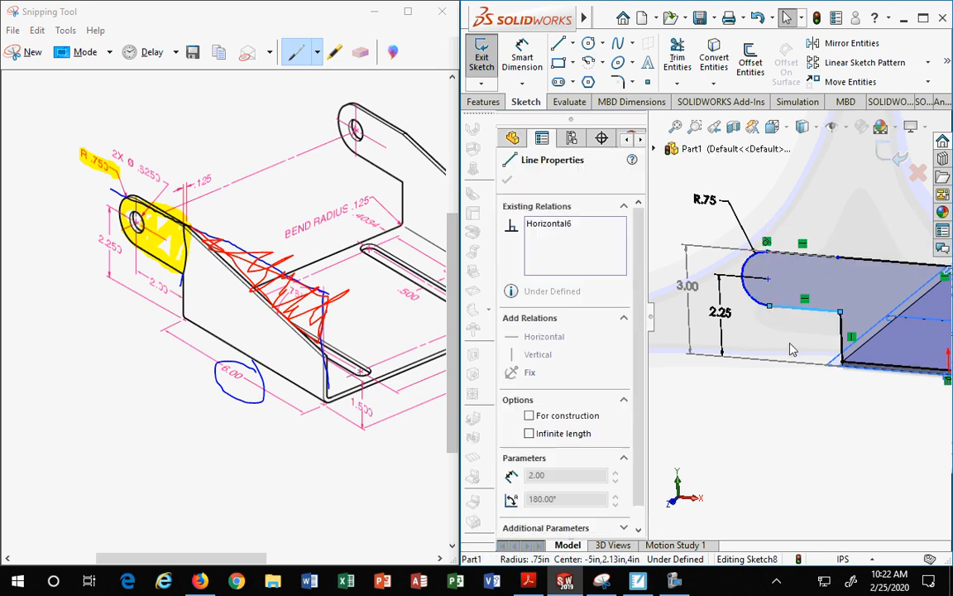
{"action": "left_click", "coordinate": [763, 306]}
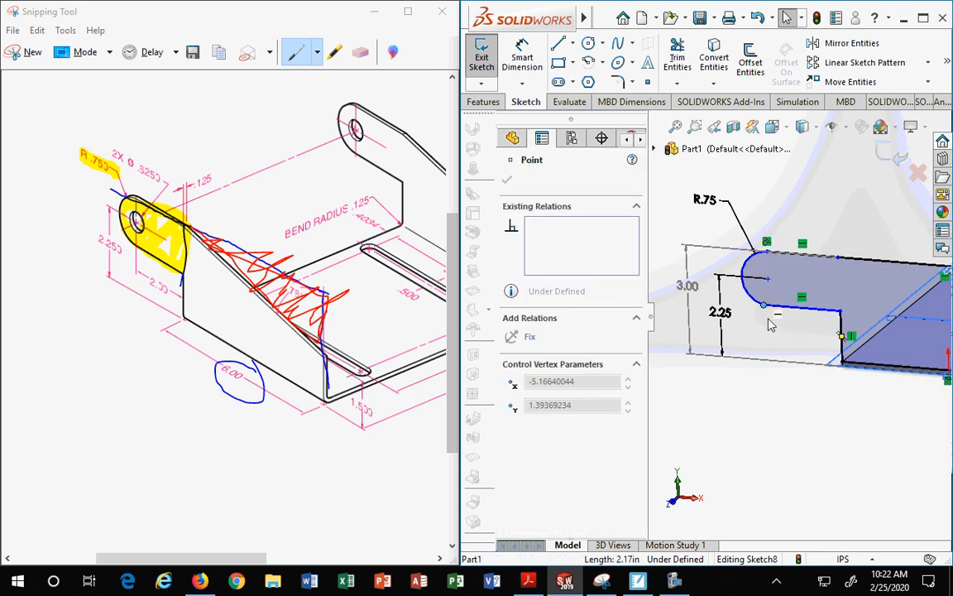
{"action": "key", "text": "Escape"}
{"action": "left_click", "coordinate": [747, 290]}
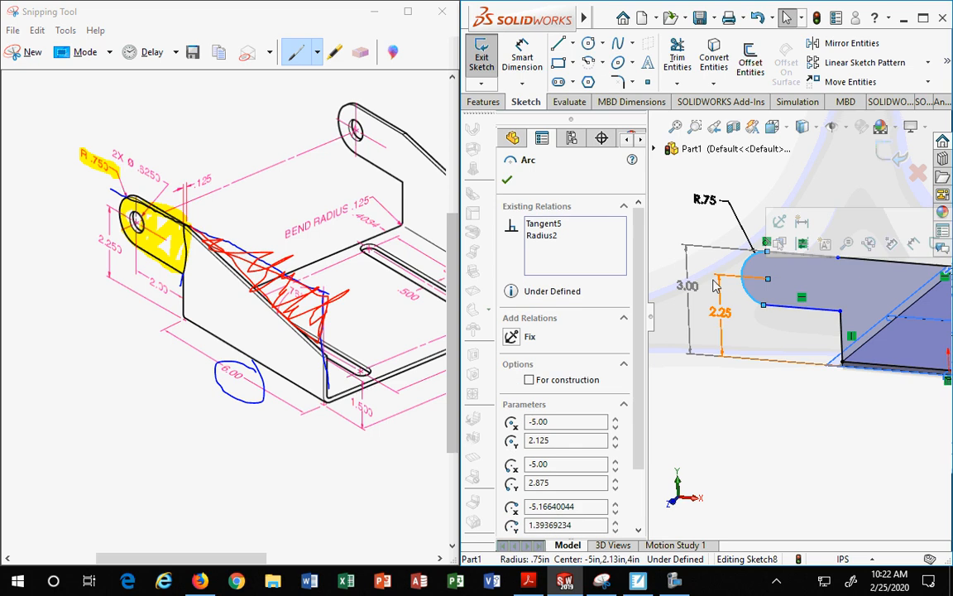
{"action": "left_click", "coordinate": [504, 184]}
{"action": "scroll", "coordinate": [819, 248], "scroll_direction": "down", "scroll_amount": 1}
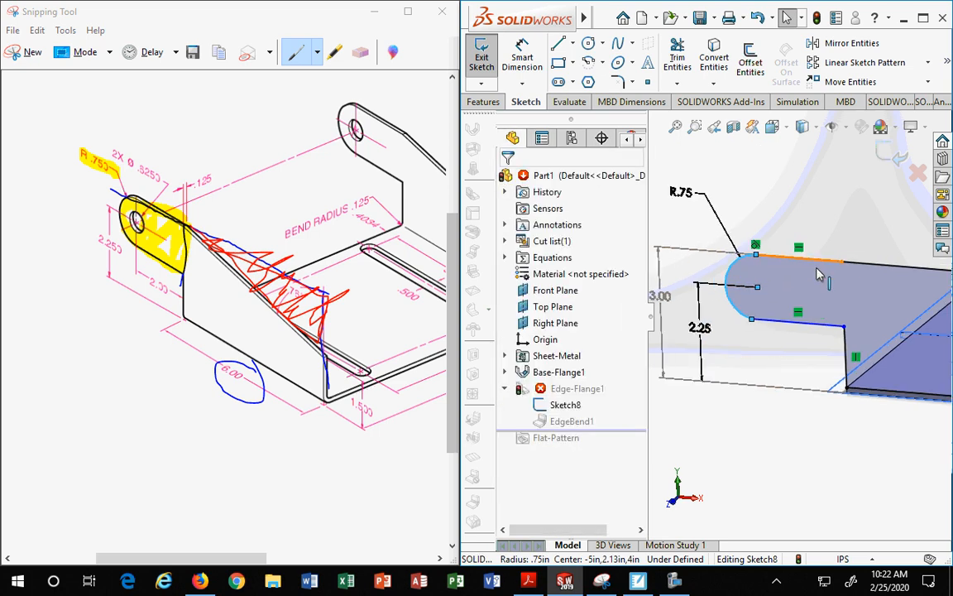
{"action": "left_click", "coordinate": [811, 265]}
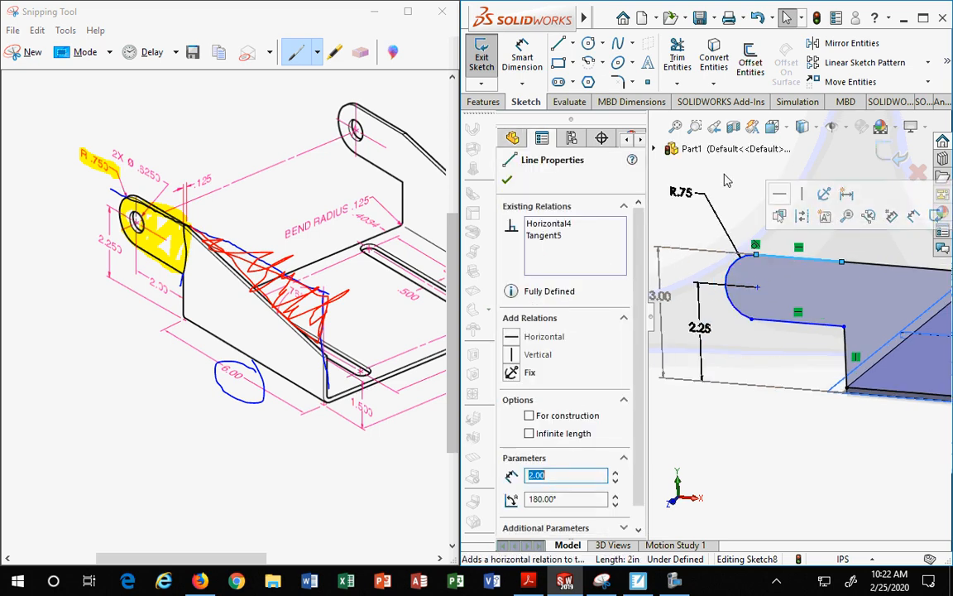
{"action": "key", "text": "Escape"}
{"action": "scroll", "coordinate": [816, 260], "scroll_direction": "up", "scroll_amount": 2}
{"action": "scroll", "coordinate": [817, 261], "scroll_direction": "down", "scroll_amount": 2}
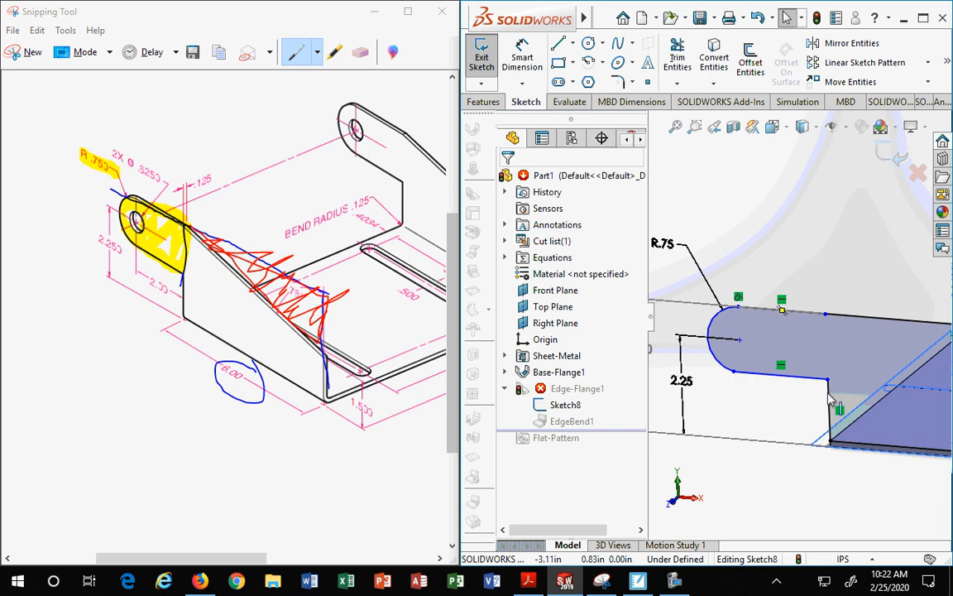
Step: Convert the tab's top horizontal line into construction geometry
{"action": "mouse_move", "coordinate": [824, 314]}
{"action": "left_mouse_down"}
{"action": "mouse_move", "coordinate": [875, 87]}
{"action": "mouse_move", "coordinate": [831, 188]}
{"action": "left_mouse_up"}
{"action": "mouse_move", "coordinate": [838, 315]}
{"action": "left_mouse_down"}
{"action": "mouse_move", "coordinate": [748, 305]}
{"action": "mouse_move", "coordinate": [820, 317]}
{"action": "mouse_move", "coordinate": [797, 281]}
{"action": "left_mouse_up"}
{"action": "left_click", "coordinate": [796, 251]}
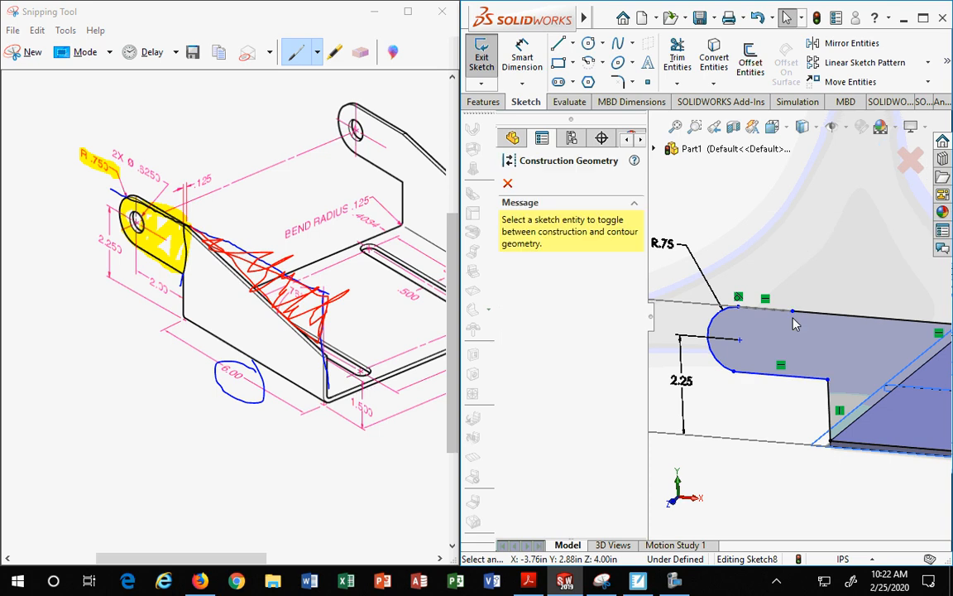
{"action": "left_click", "coordinate": [794, 312]}
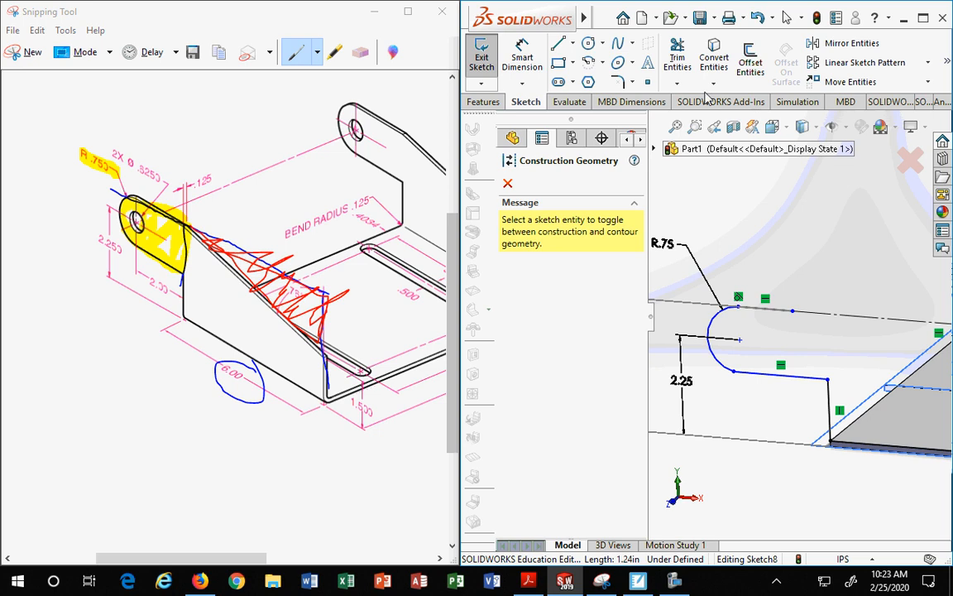
{"action": "key", "text": "Escape"}
{"action": "left_click", "coordinate": [687, 71]}
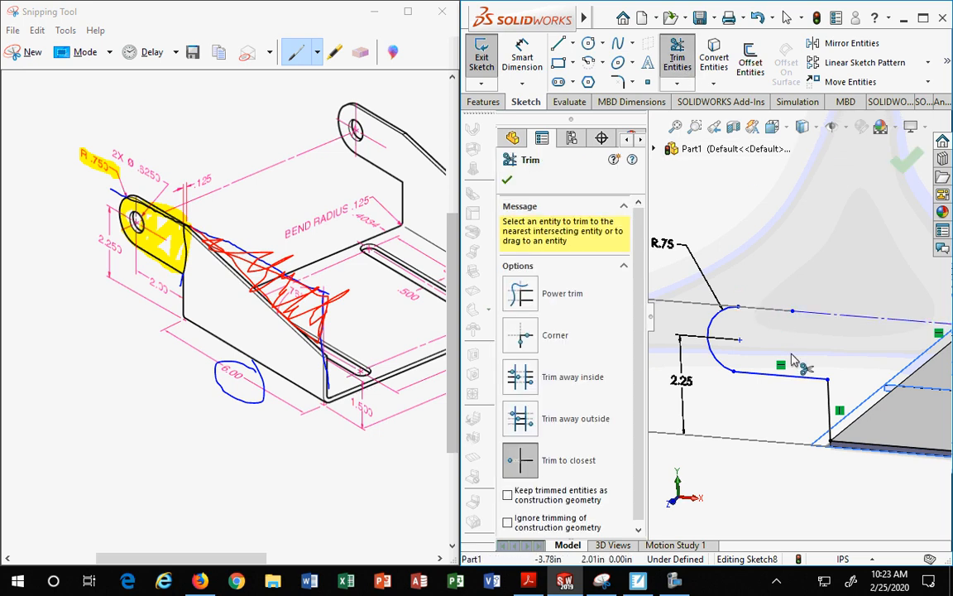
{"action": "scroll", "coordinate": [788, 337], "scroll_direction": "up", "scroll_amount": 2}
{"action": "left_click", "coordinate": [506, 181]}
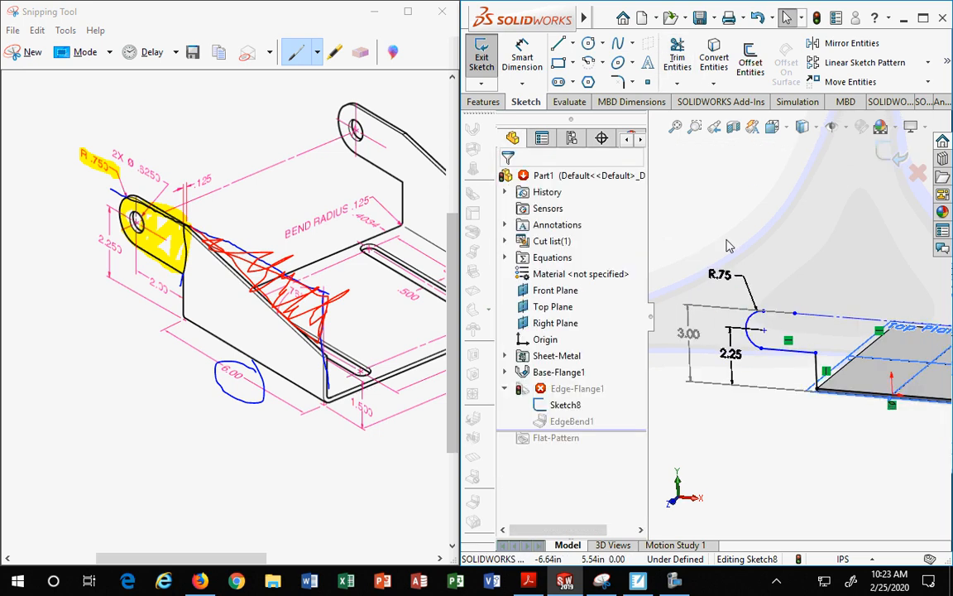
Step: Examine the arc's top endpoint and its R.75 radius dimension in the sketch
{"action": "scroll", "coordinate": [727, 241], "scroll_direction": "down", "scroll_amount": 2}
{"action": "scroll", "coordinate": [780, 272], "scroll_direction": "up", "scroll_amount": 3}
{"action": "scroll", "coordinate": [849, 307], "scroll_direction": "down", "scroll_amount": 2}
{"action": "mouse_move", "coordinate": [858, 336]}
{"action": "middle_mouse_down"}
{"action": "mouse_move", "coordinate": [861, 273]}
{"action": "mouse_move", "coordinate": [843, 292]}
{"action": "middle_mouse_up"}
{"action": "left_click", "coordinate": [738, 278]}
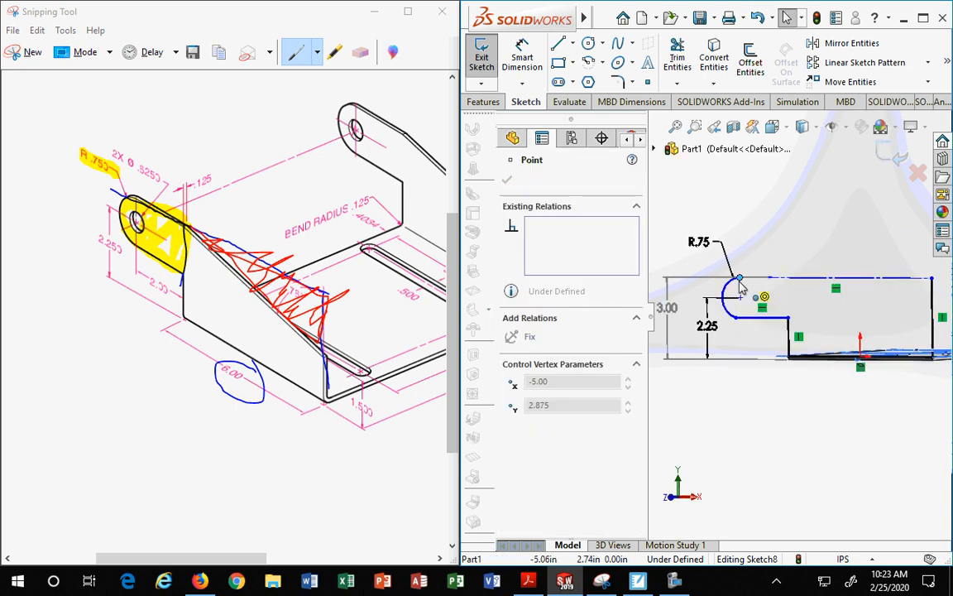
{"action": "key", "text": "Escape"}
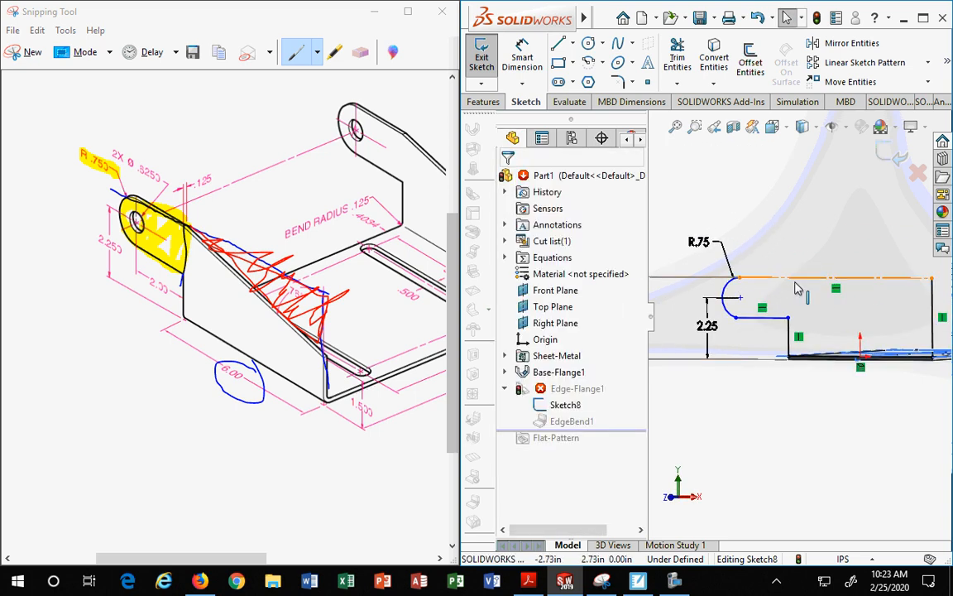
{"action": "left_click", "coordinate": [725, 259]}
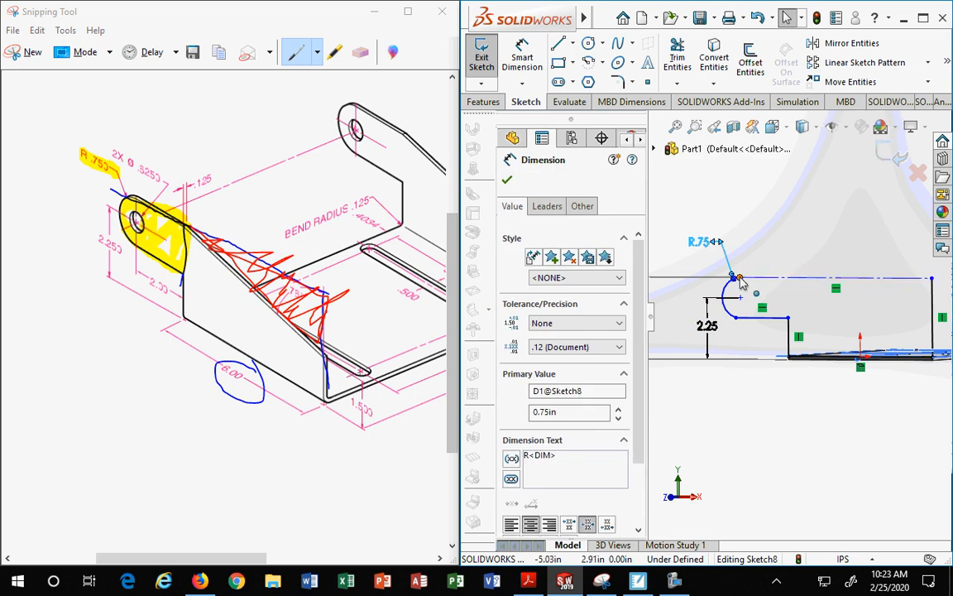
{"action": "scroll", "coordinate": [741, 286], "scroll_direction": "down", "scroll_amount": 3}
{"action": "scroll", "coordinate": [778, 303], "scroll_direction": "up", "scroll_amount": 3}
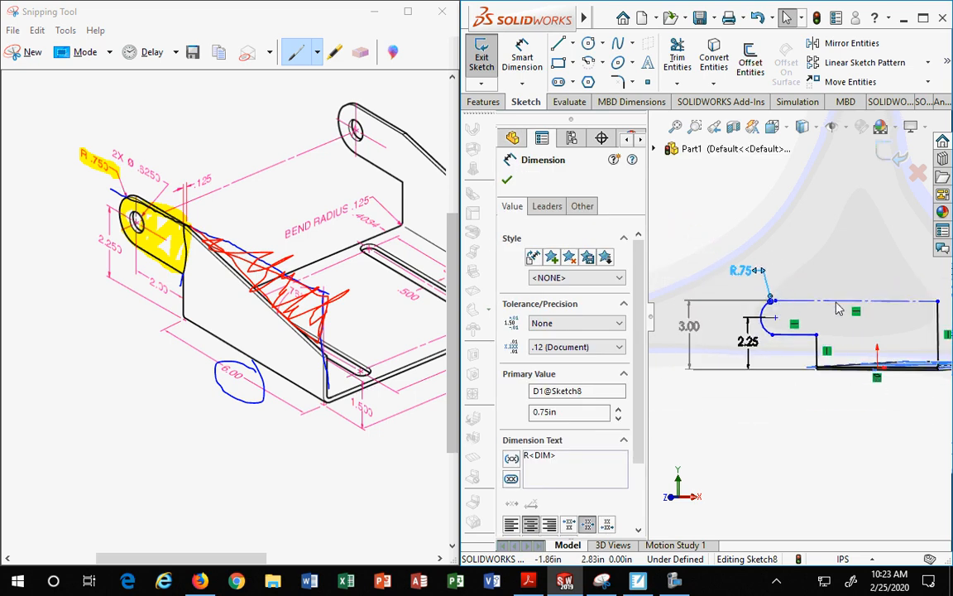
Step: Turn the 8.00 in top line of the flange profile back into regular sketch geometry
{"action": "left_click", "coordinate": [823, 309]}
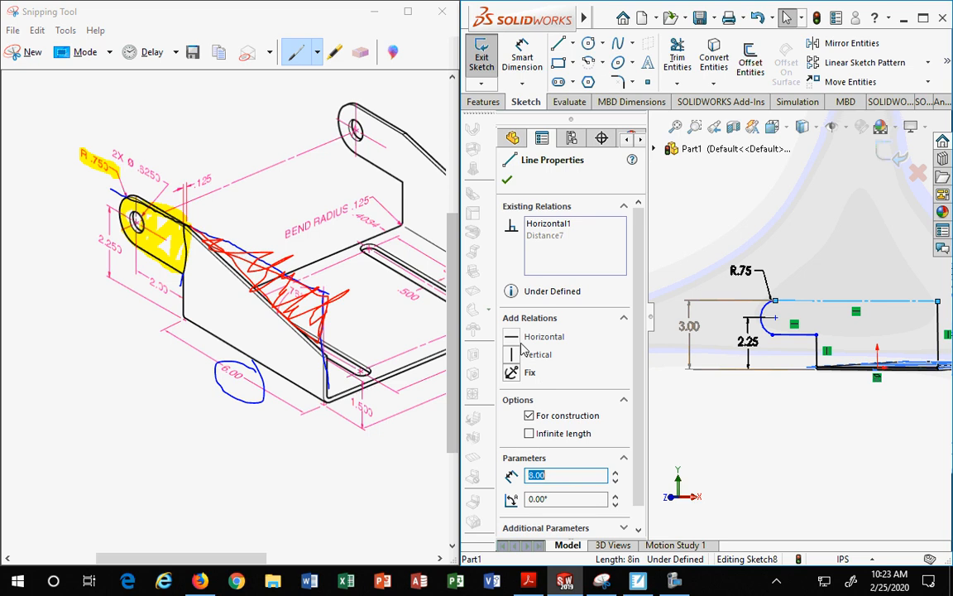
{"action": "left_click", "coordinate": [531, 419]}
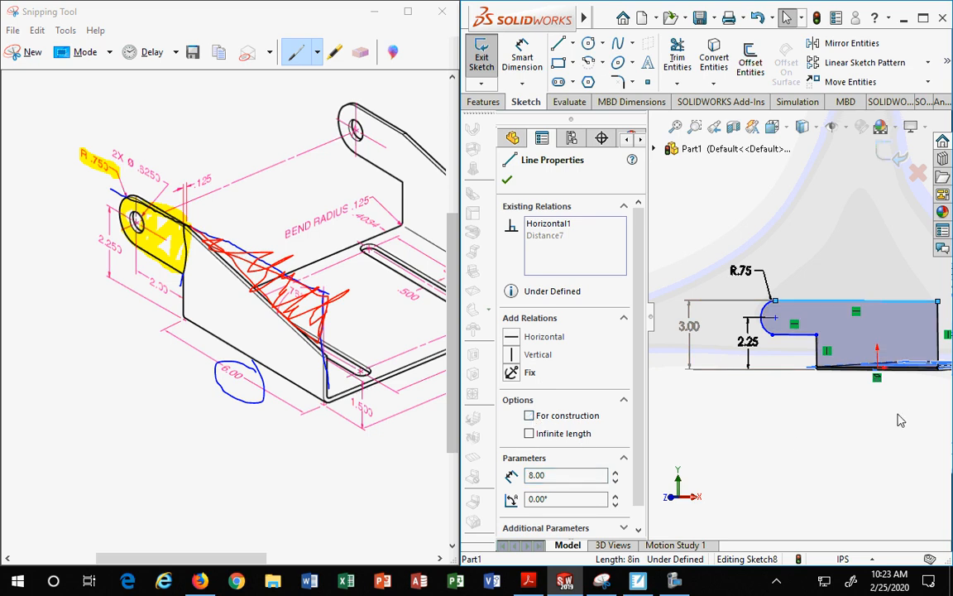
{"action": "left_click", "coordinate": [898, 415]}
Step: Add a tangent relation between the tab's arc and the lower horizontal line meeting it
{"action": "scroll", "coordinate": [802, 327], "scroll_direction": "up", "scroll_amount": 2}
{"action": "mouse_move", "coordinate": [802, 327]}
{"action": "middle_mouse_down"}
{"action": "mouse_move", "coordinate": [810, 319]}
{"action": "mouse_move", "coordinate": [814, 332]}
{"action": "middle_mouse_up"}
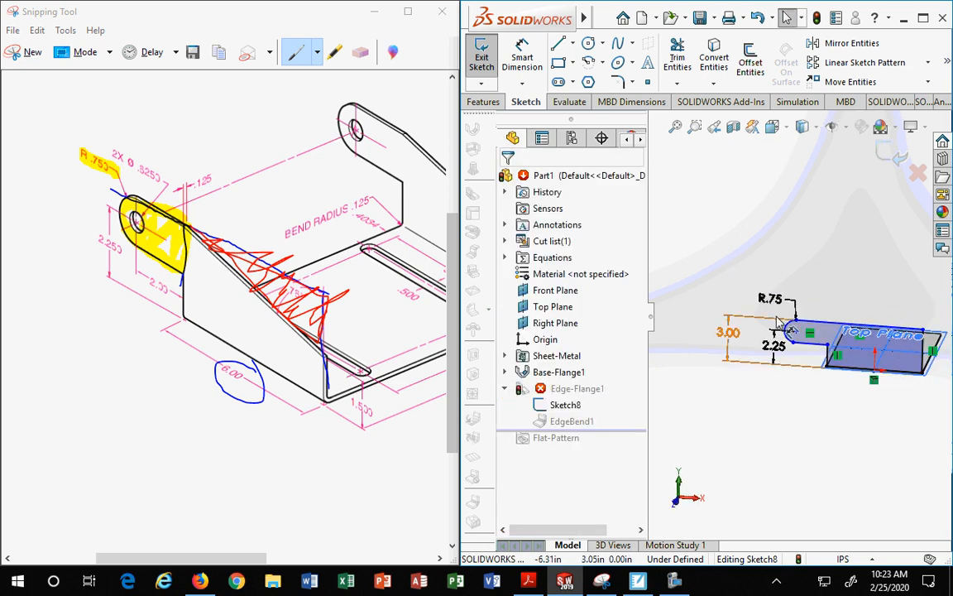
{"action": "scroll", "coordinate": [798, 313], "scroll_direction": "up", "scroll_amount": 2}
{"action": "scroll", "coordinate": [786, 318], "scroll_direction": "down", "scroll_amount": 4}
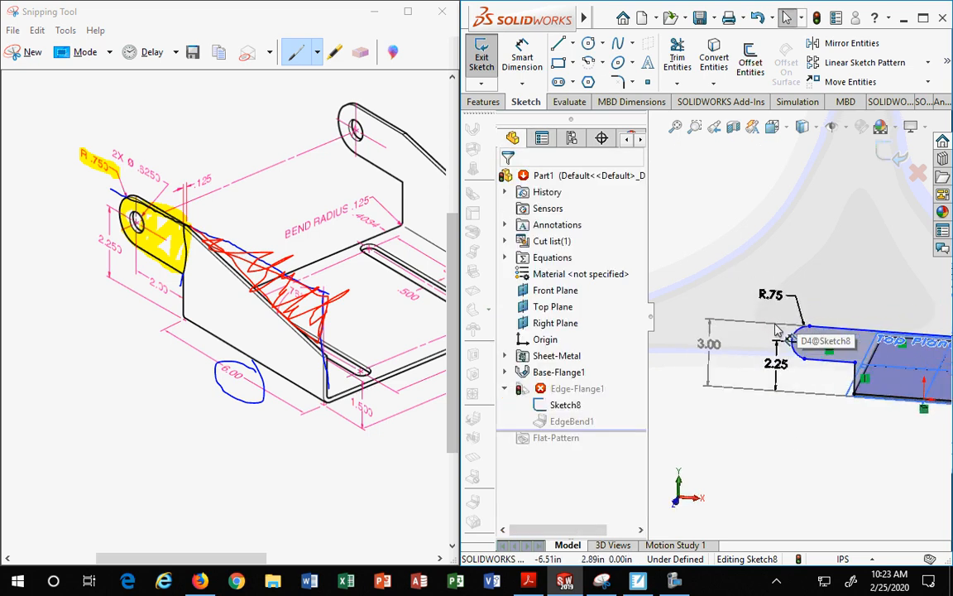
{"action": "left_click", "coordinate": [922, 18]}
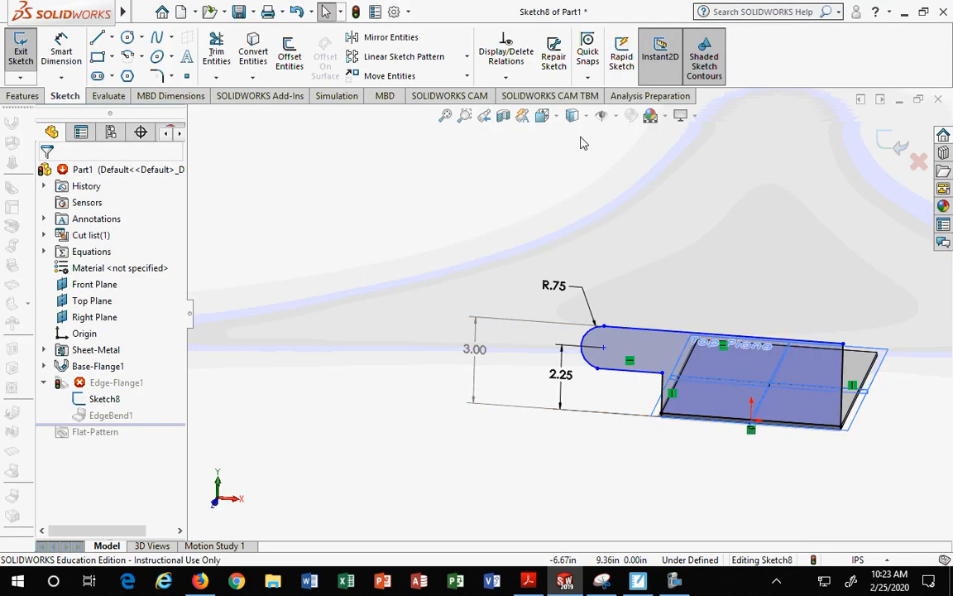
{"action": "left_click", "coordinate": [557, 118]}
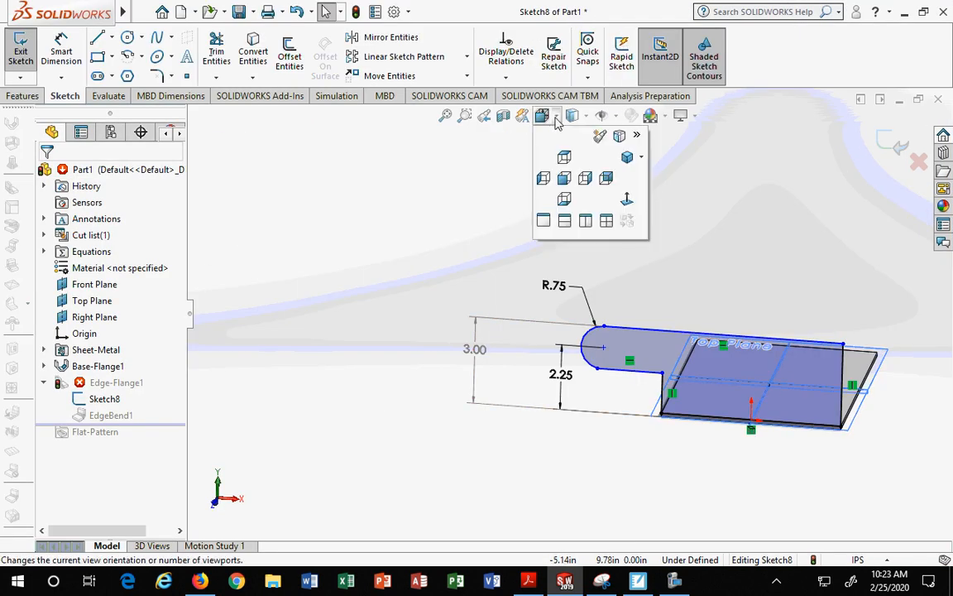
{"action": "left_click", "coordinate": [627, 201]}
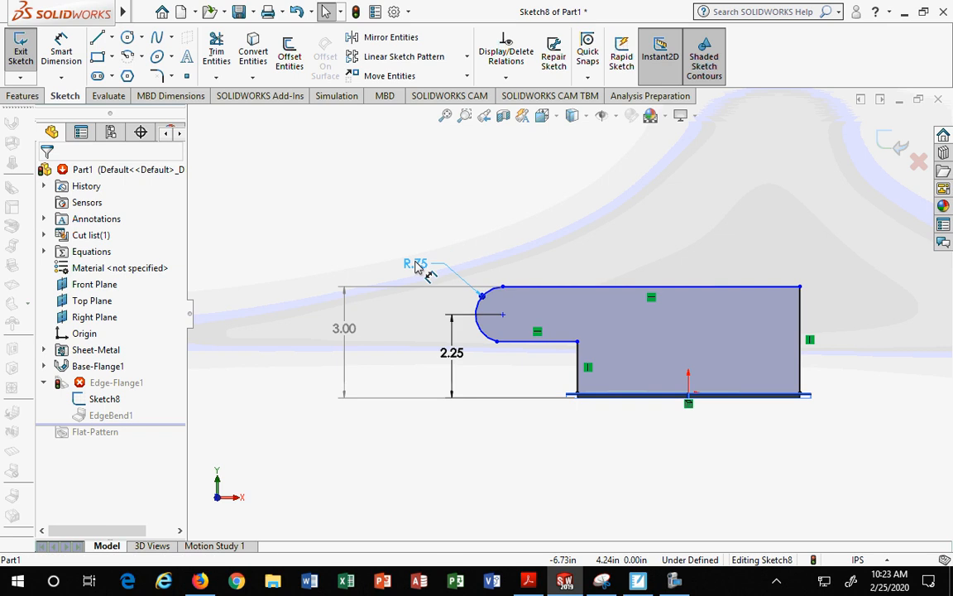
{"action": "scroll", "coordinate": [513, 373], "scroll_direction": "up", "scroll_amount": 3}
{"action": "scroll", "coordinate": [538, 336], "scroll_direction": "down", "scroll_amount": 5}
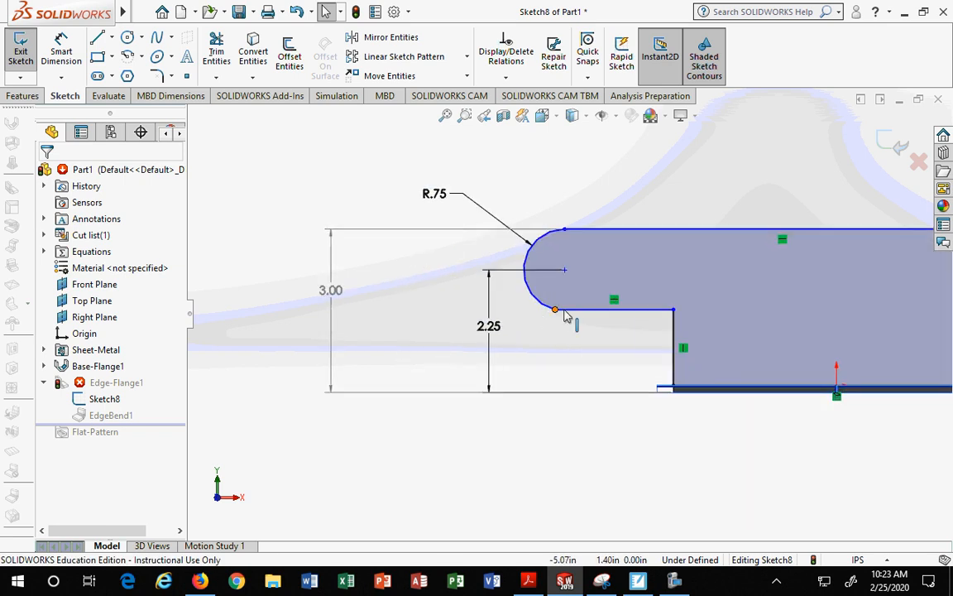
{"action": "left_click", "coordinate": [559, 316]}
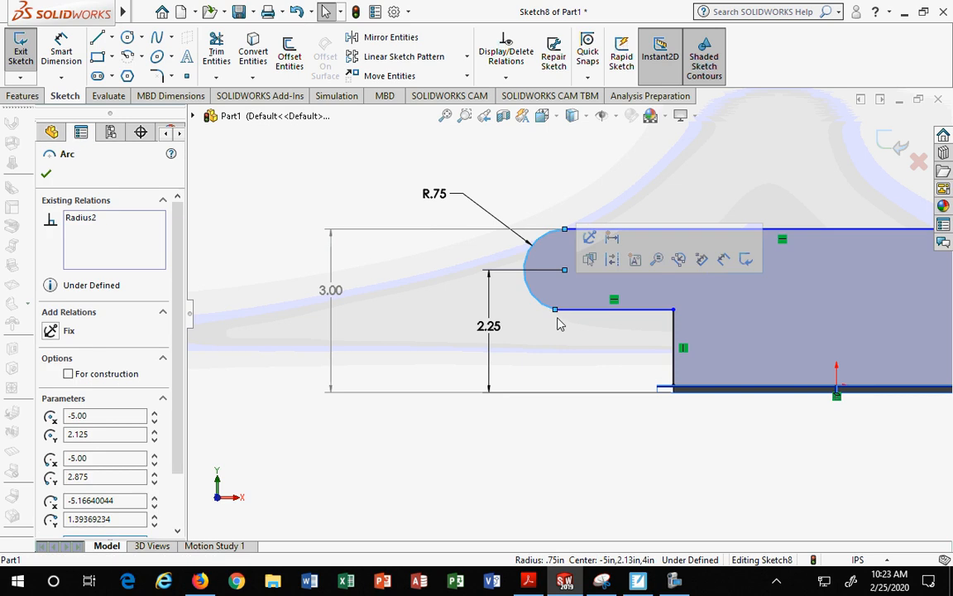
{"action": "left_click", "coordinate": [571, 314], "text": "ctrl"}
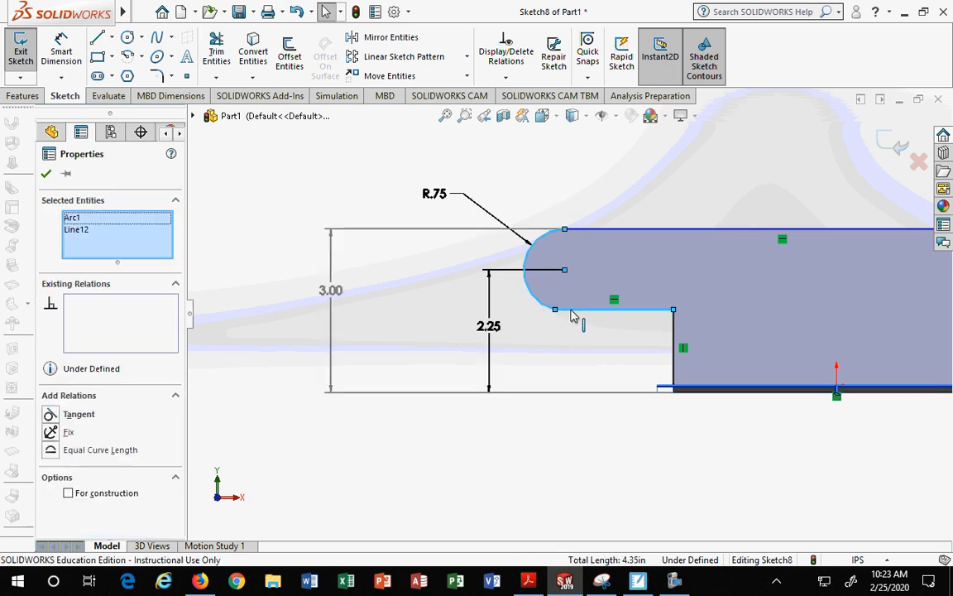
{"action": "left_click", "coordinate": [512, 355]}
{"action": "left_click", "coordinate": [536, 308]}
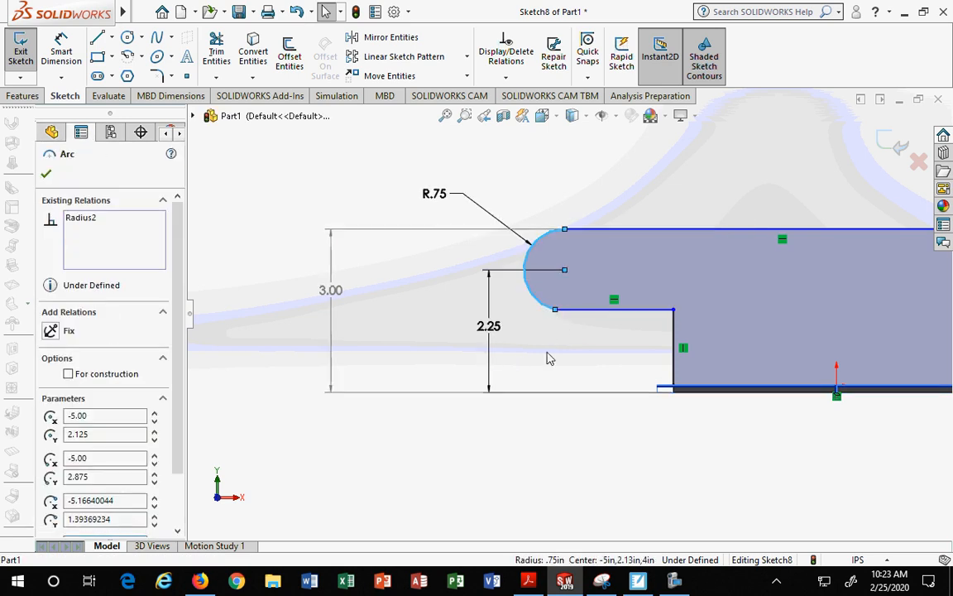
{"action": "left_click", "coordinate": [569, 311], "text": "ctrl"}
{"action": "left_click", "coordinate": [51, 415]}
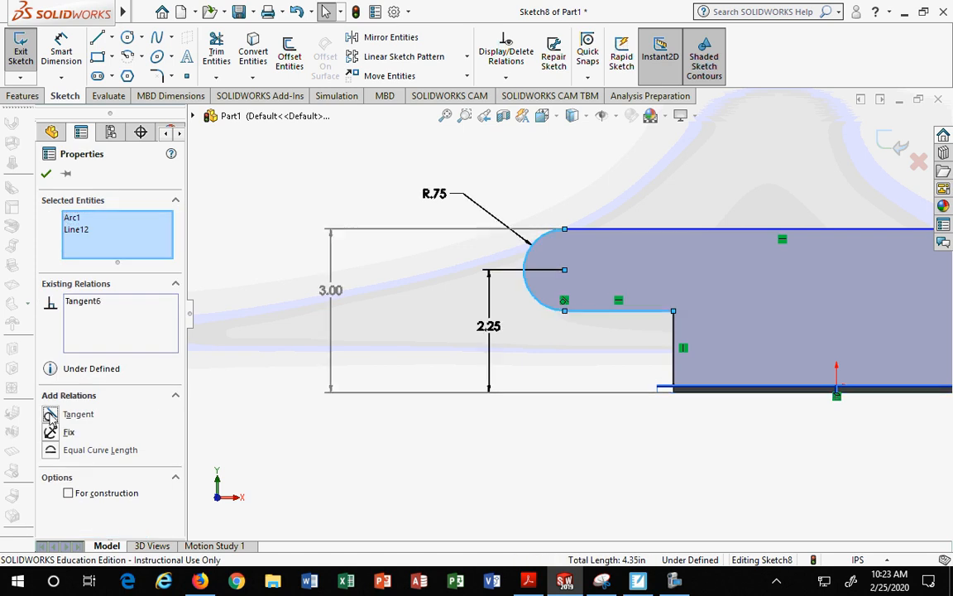
{"action": "left_click", "coordinate": [47, 174]}
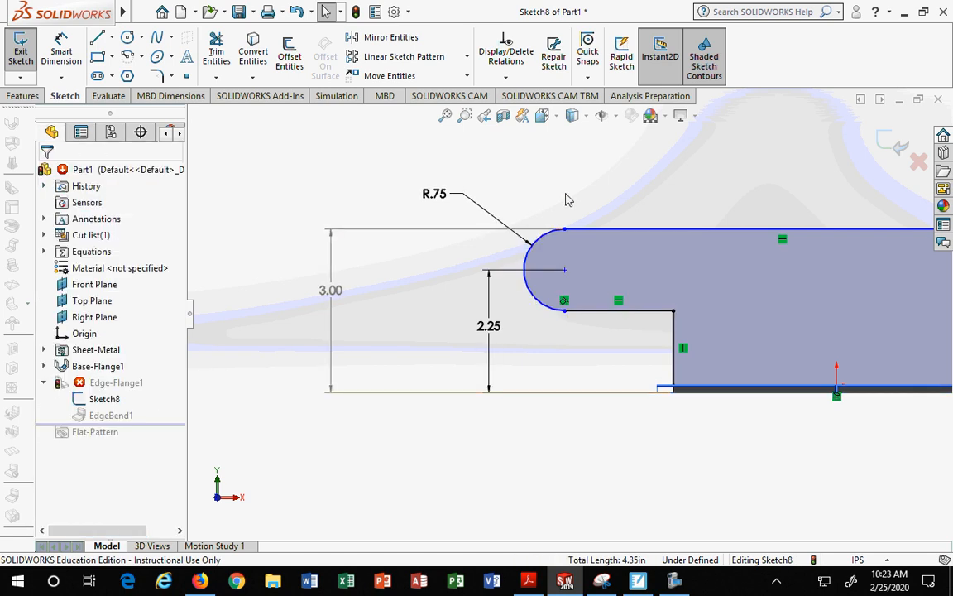
{"action": "left_click", "coordinate": [543, 243]}
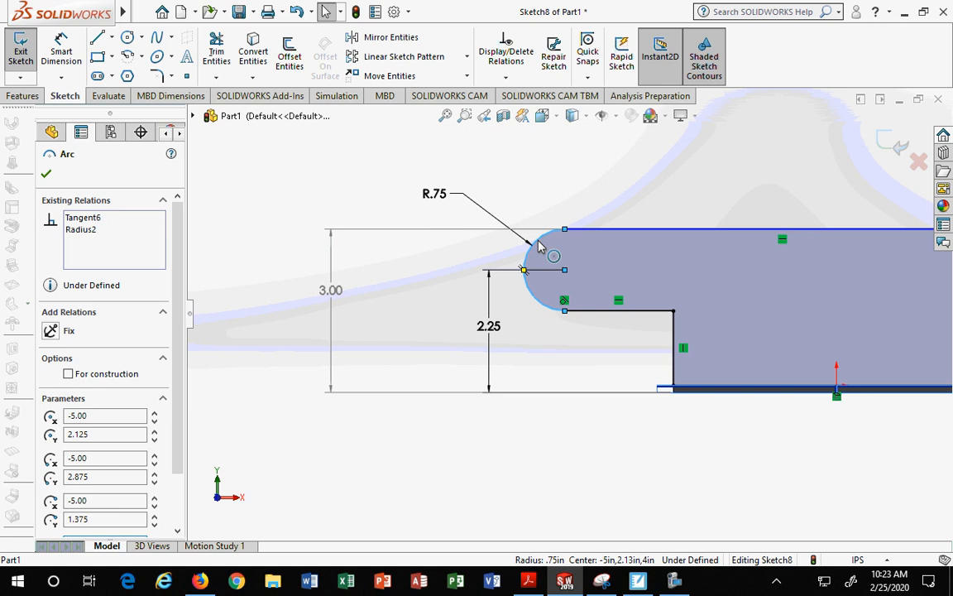
Step: Add a tangent relation between the tab's arc and the top horizontal line of the flange profile
{"action": "left_click", "coordinate": [584, 230], "text": "ctrl"}
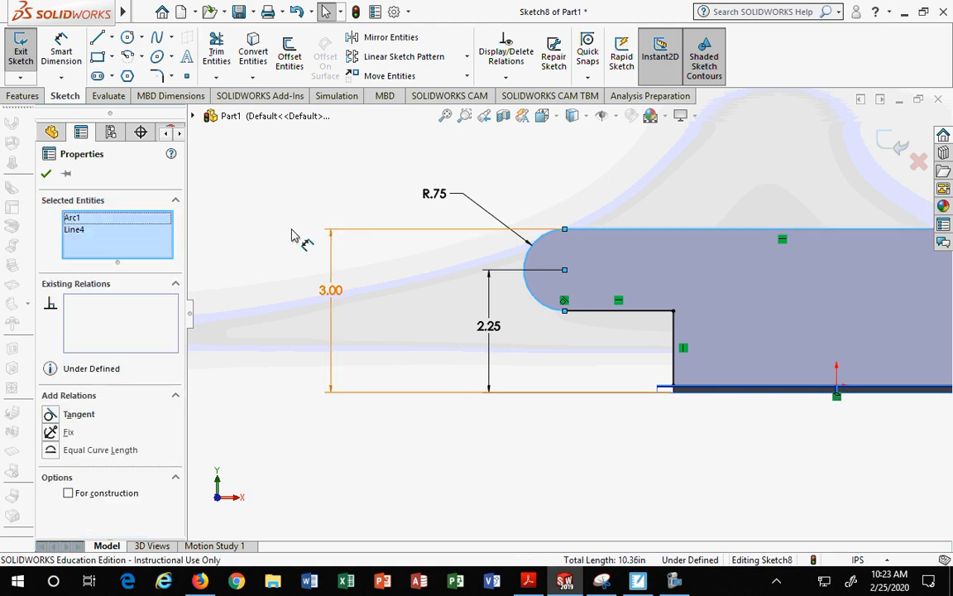
{"action": "left_click", "coordinate": [49, 415]}
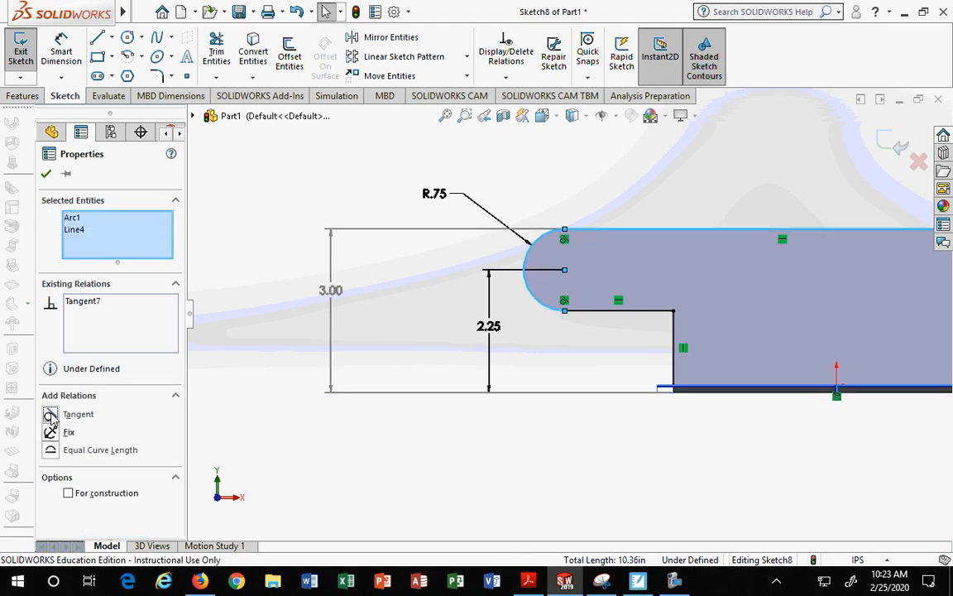
{"action": "left_click", "coordinate": [46, 174]}
Step: Drag the tab arc's center point slightly to the left
{"action": "scroll", "coordinate": [579, 313], "scroll_direction": "up", "scroll_amount": 3}
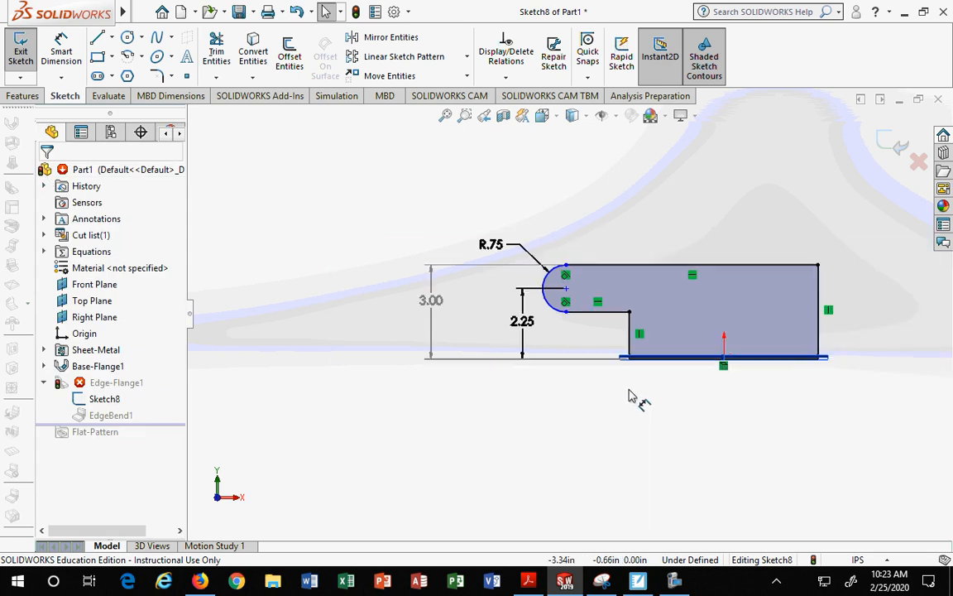
{"action": "left_click", "coordinate": [562, 309]}
{"action": "scroll", "coordinate": [552, 313], "scroll_direction": "down", "scroll_amount": 2}
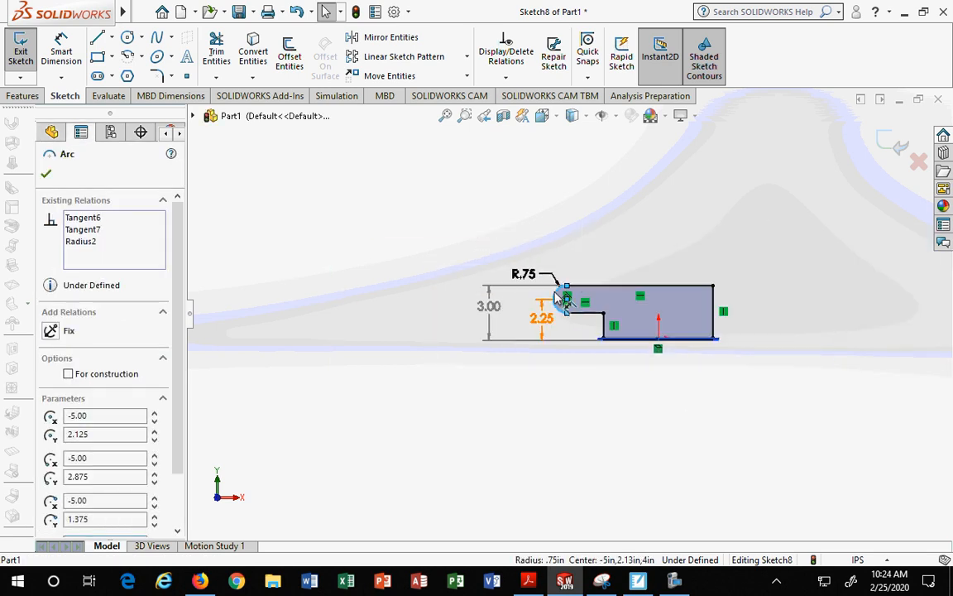
{"action": "key", "text": "Escape"}
{"action": "scroll", "coordinate": [582, 309], "scroll_direction": "up", "scroll_amount": 3}
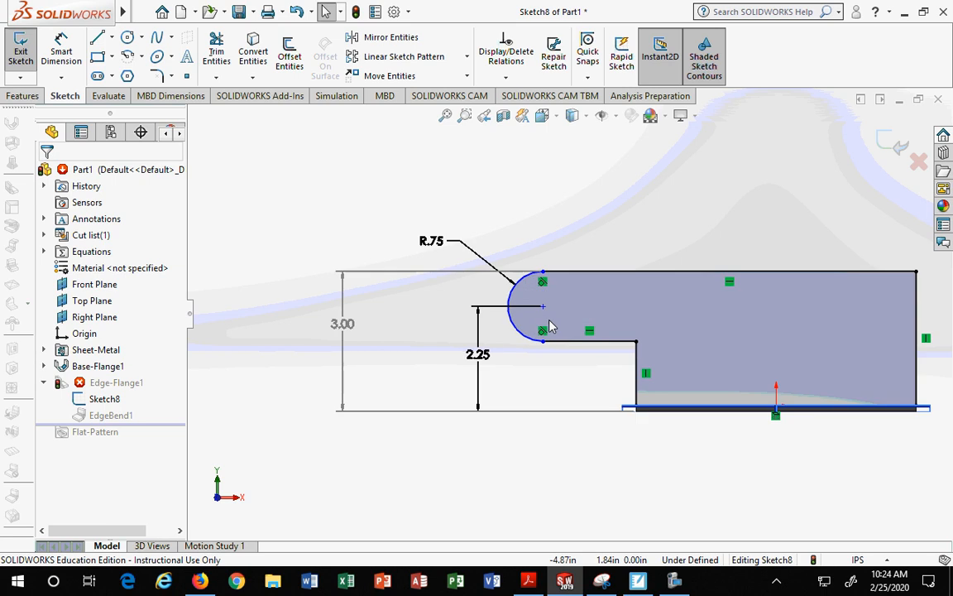
{"action": "mouse_move", "coordinate": [543, 309]}
{"action": "left_mouse_down"}
{"action": "mouse_move", "coordinate": [314, 316]}
{"action": "mouse_move", "coordinate": [893, 314]}
{"action": "mouse_move", "coordinate": [211, 304]}
{"action": "mouse_move", "coordinate": [798, 311]}
{"action": "mouse_move", "coordinate": [528, 318]}
{"action": "left_mouse_up"}
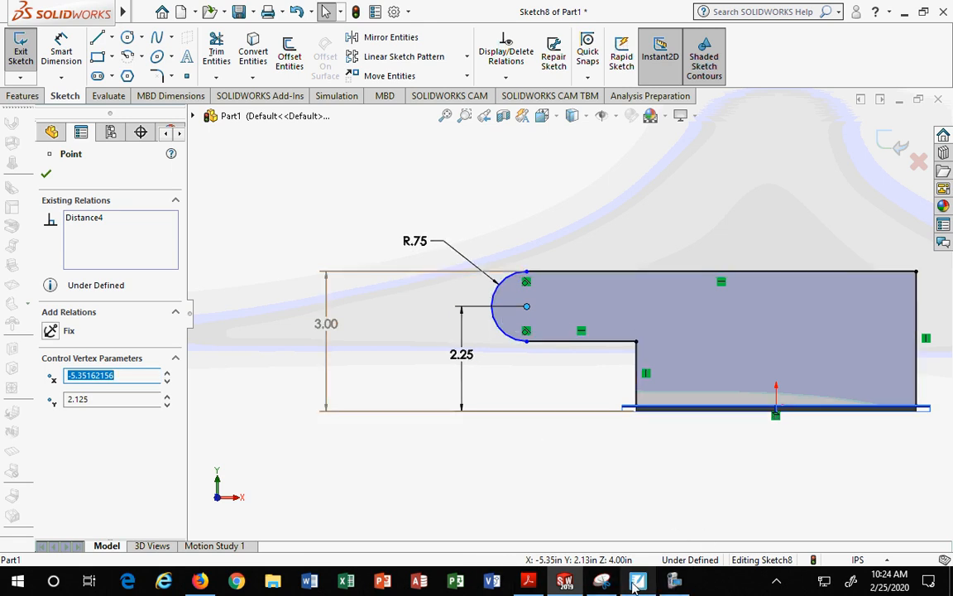
Step: Place the SOLIDWORKS window beside the reference drawing and mark the 2.30 dimension on the drawing
{"action": "mouse_move", "coordinate": [607, 10]}
{"action": "left_mouse_down"}
{"action": "mouse_move", "coordinate": [612, 21]}
{"action": "mouse_move", "coordinate": [941, 130]}
{"action": "mouse_move", "coordinate": [952, 165]}
{"action": "left_mouse_up"}
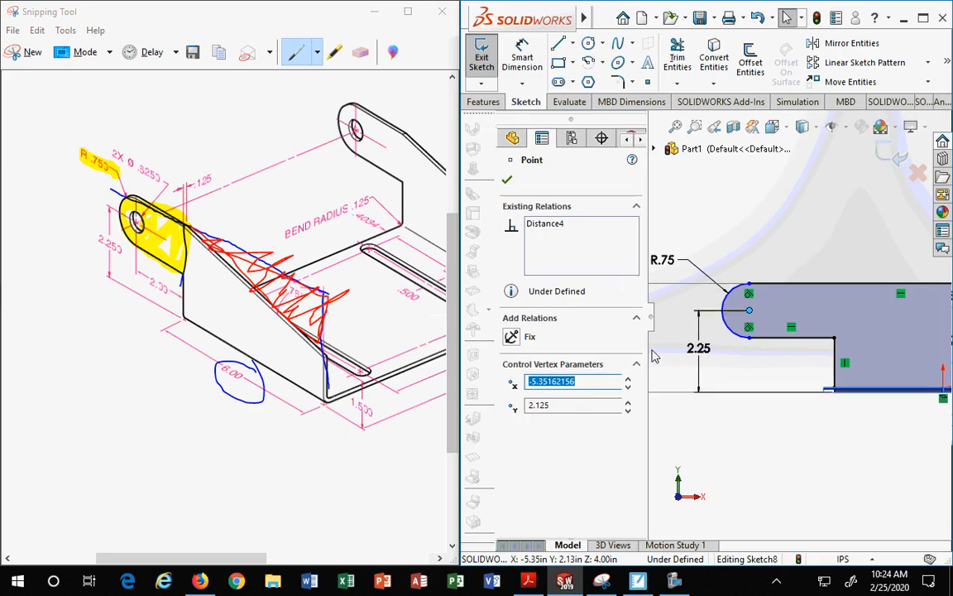
{"action": "left_click_drag", "start_coordinate": [648, 350], "coordinate": [582, 350]}
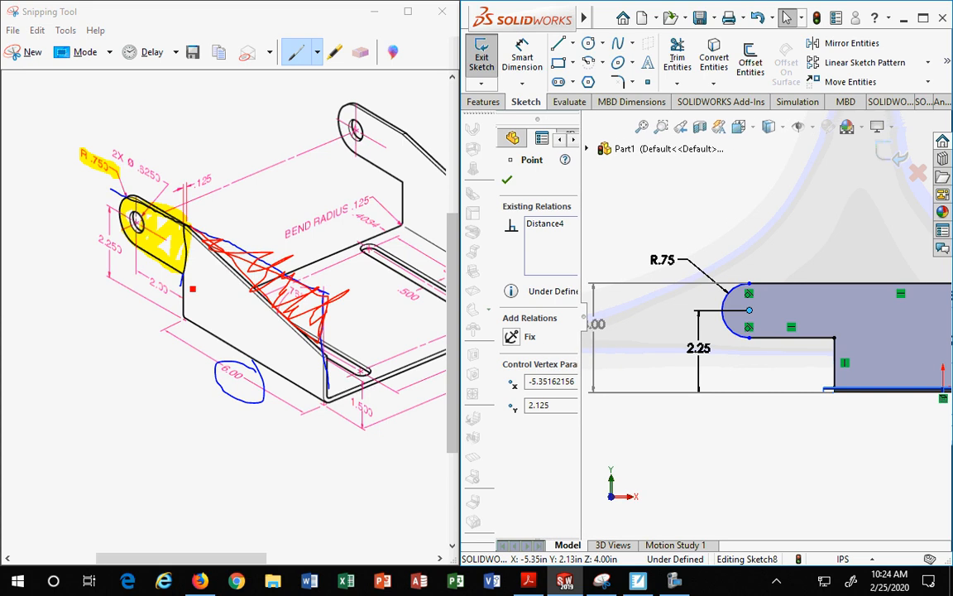
{"action": "mouse_move", "coordinate": [152, 269]}
{"action": "left_mouse_down"}
{"action": "mouse_move", "coordinate": [185, 315]}
{"action": "mouse_move", "coordinate": [150, 272]}
{"action": "left_mouse_up"}
Step: Dimension the horizontal distance from the arc's center to the vertical notch line as 2 in
{"action": "left_click", "coordinate": [709, 401]}
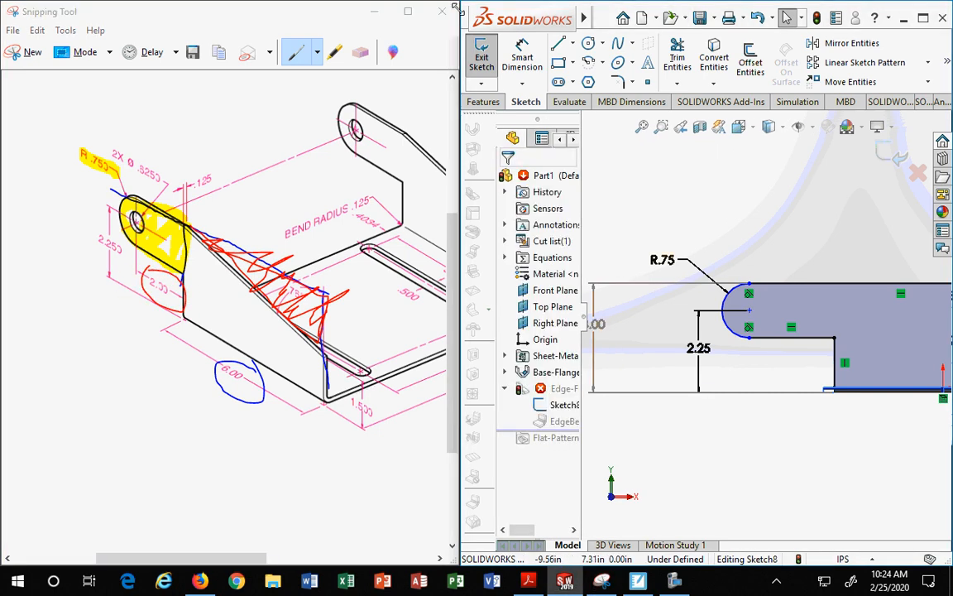
{"action": "left_click", "coordinate": [522, 54]}
{"action": "left_click", "coordinate": [731, 329]}
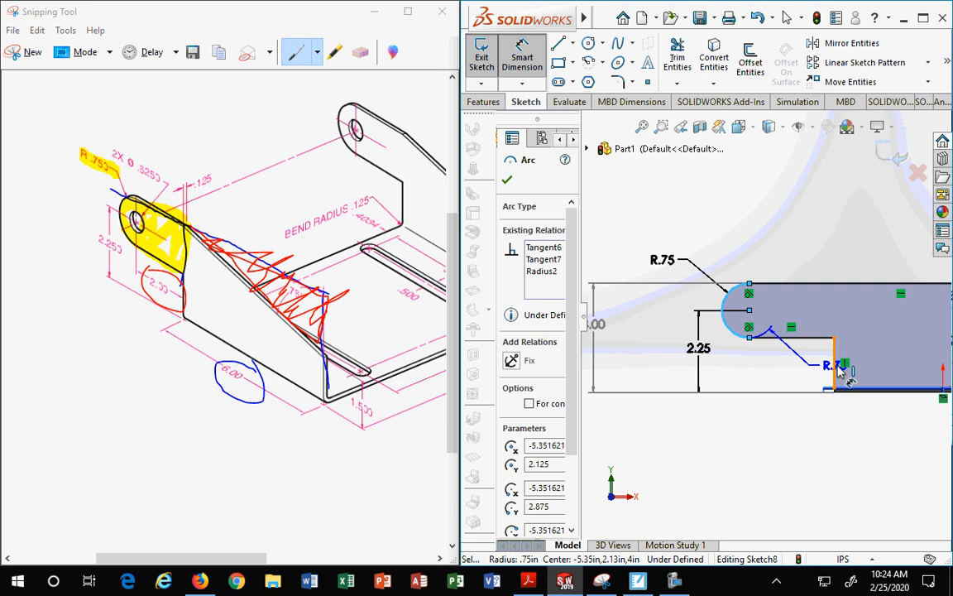
{"action": "left_click", "coordinate": [834, 364]}
{"action": "left_click", "coordinate": [792, 444]}
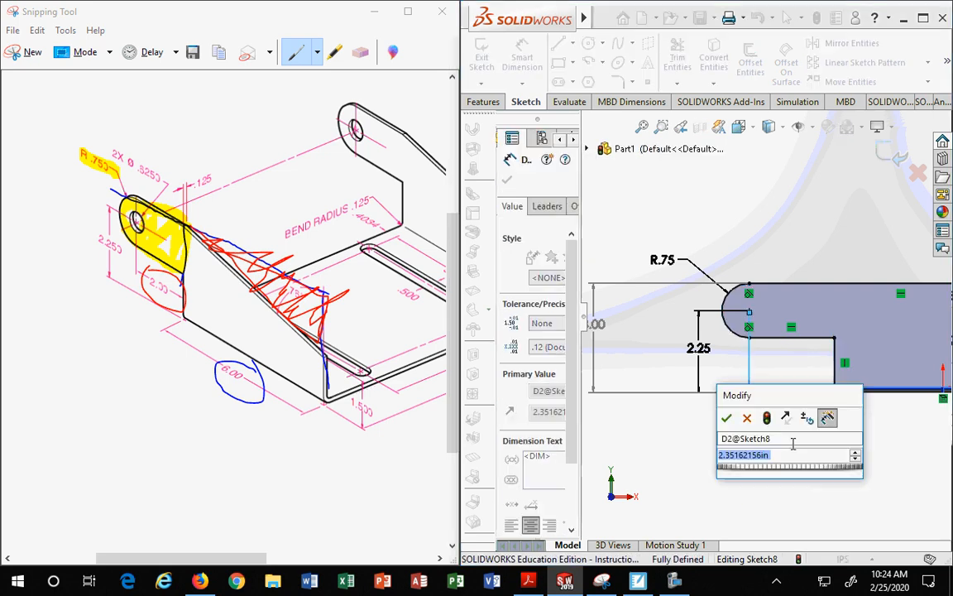
{"action": "type", "text": "2"}
{"action": "key", "text": "Return"}
Step: Exit the sketch to rebuild the edge flange with the rounded tab
{"action": "scroll", "coordinate": [778, 429], "scroll_direction": "up", "scroll_amount": 2}
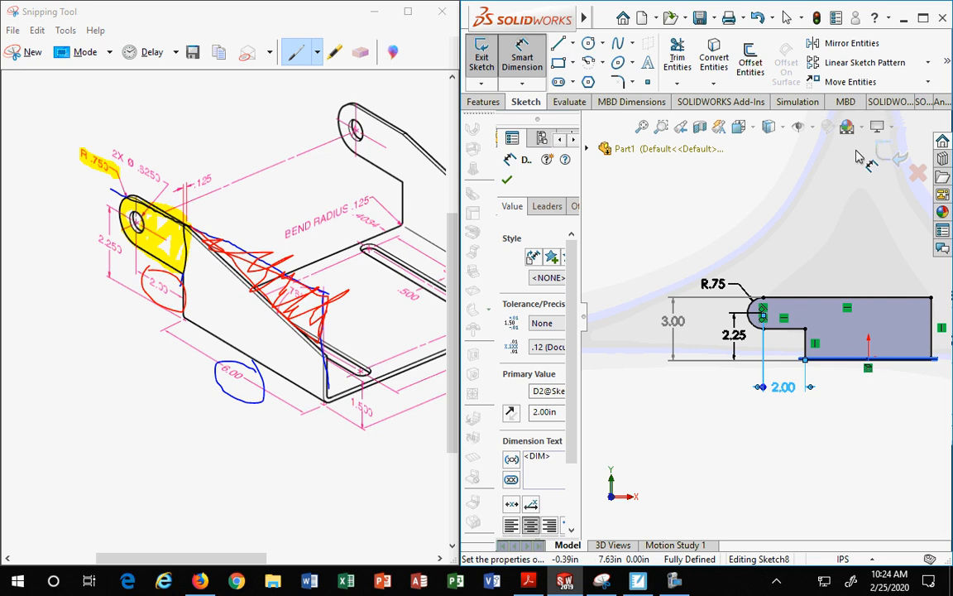
{"action": "left_click", "coordinate": [891, 157]}
{"action": "left_click", "coordinate": [891, 157]}
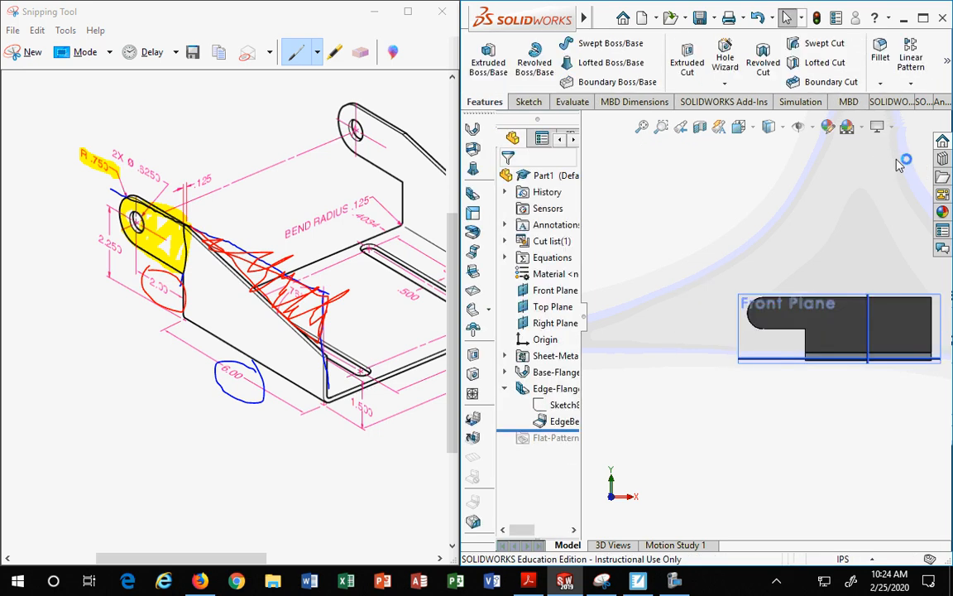
Step: Inspect the rebuilt edge flange in 3D and its sketch in the feature tree
{"action": "middle_click_drag", "start_coordinate": [858, 444], "coordinate": [709, 439]}
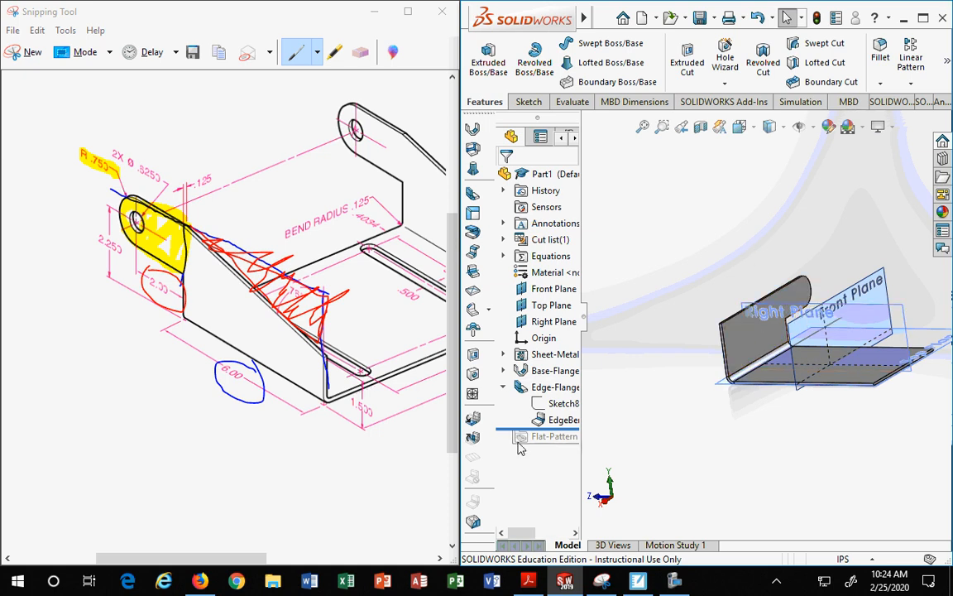
{"action": "left_click_drag", "start_coordinate": [584, 353], "coordinate": [645, 353]}
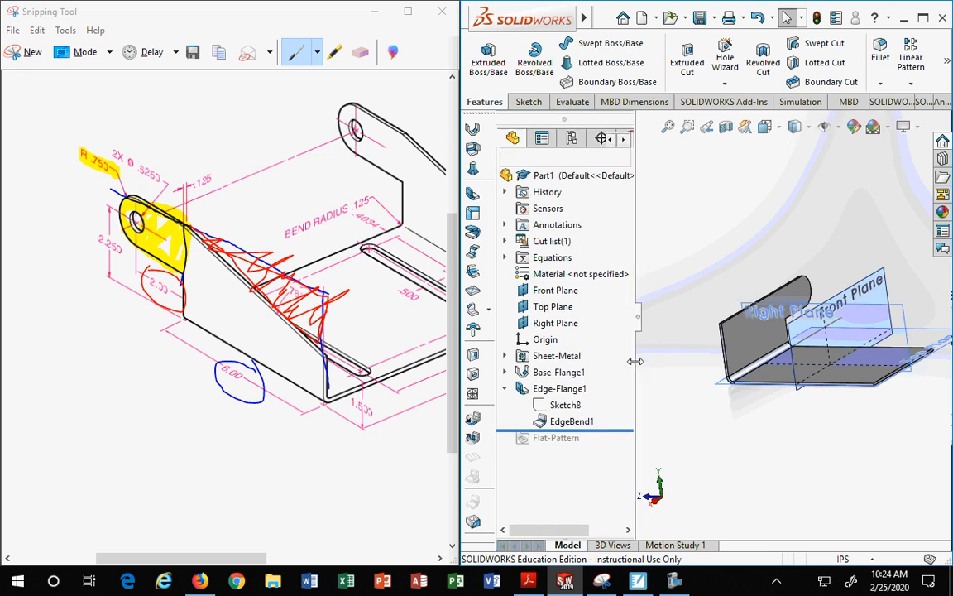
{"action": "left_click", "coordinate": [555, 404]}
{"action": "left_click", "coordinate": [545, 396]}
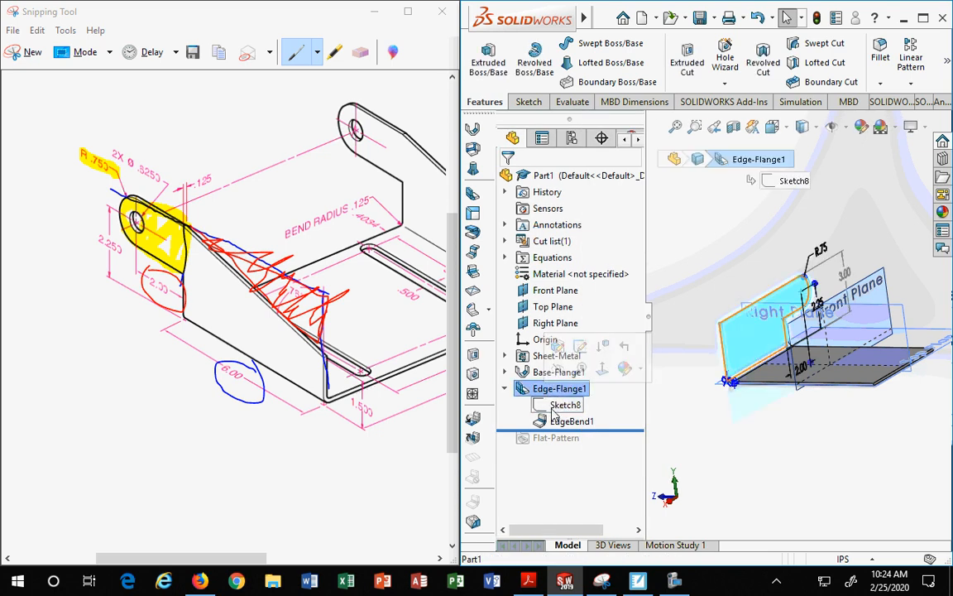
{"action": "left_click", "coordinate": [565, 406]}
{"action": "right_click", "coordinate": [564, 411]}
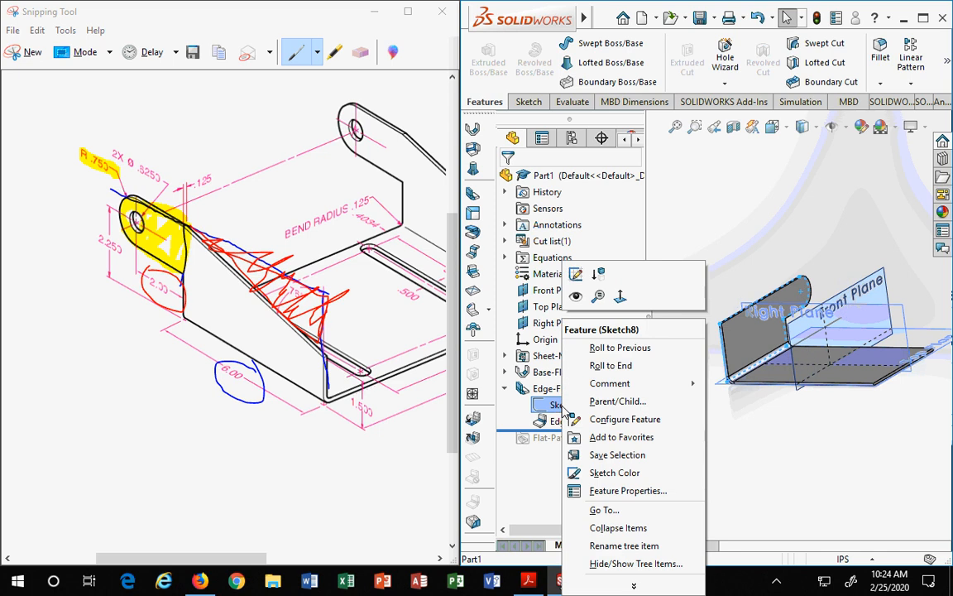
{"action": "left_click", "coordinate": [857, 453]}
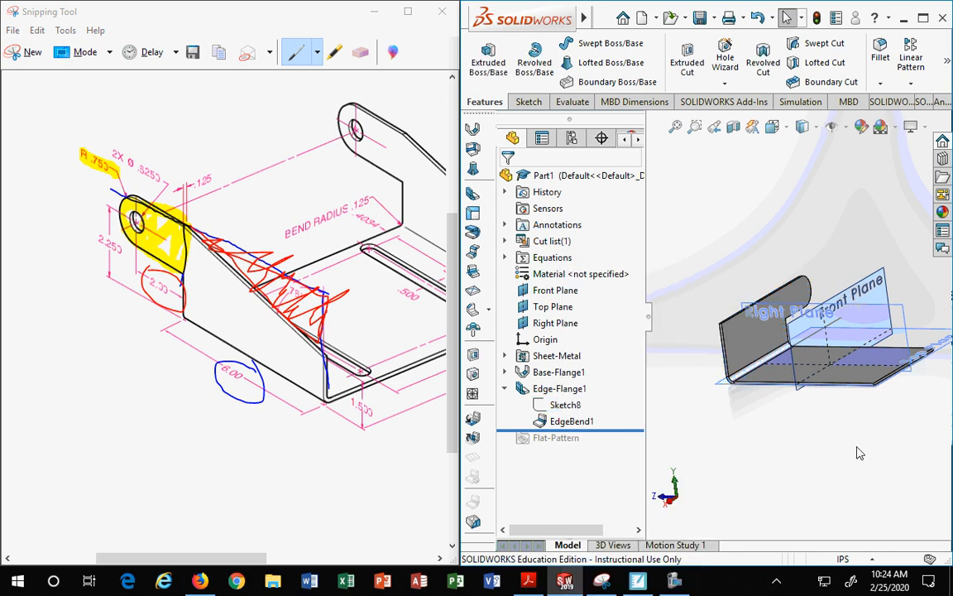
{"action": "mouse_move", "coordinate": [857, 453]}
{"action": "middle_mouse_down"}
{"action": "mouse_move", "coordinate": [842, 449]}
{"action": "mouse_move", "coordinate": [863, 439]}
{"action": "mouse_move", "coordinate": [883, 461]}
{"action": "middle_mouse_up"}
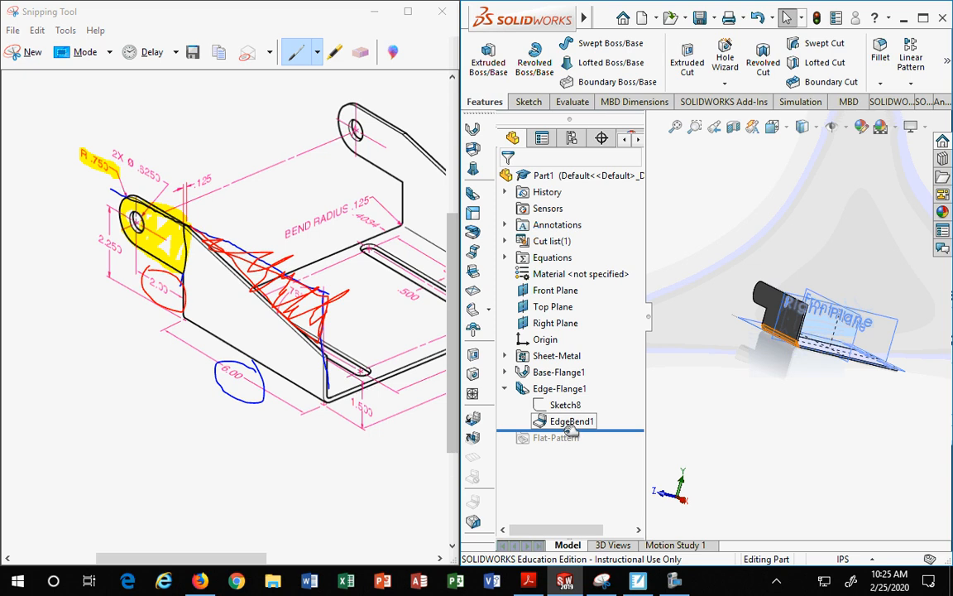
{"action": "left_click", "coordinate": [923, 17]}
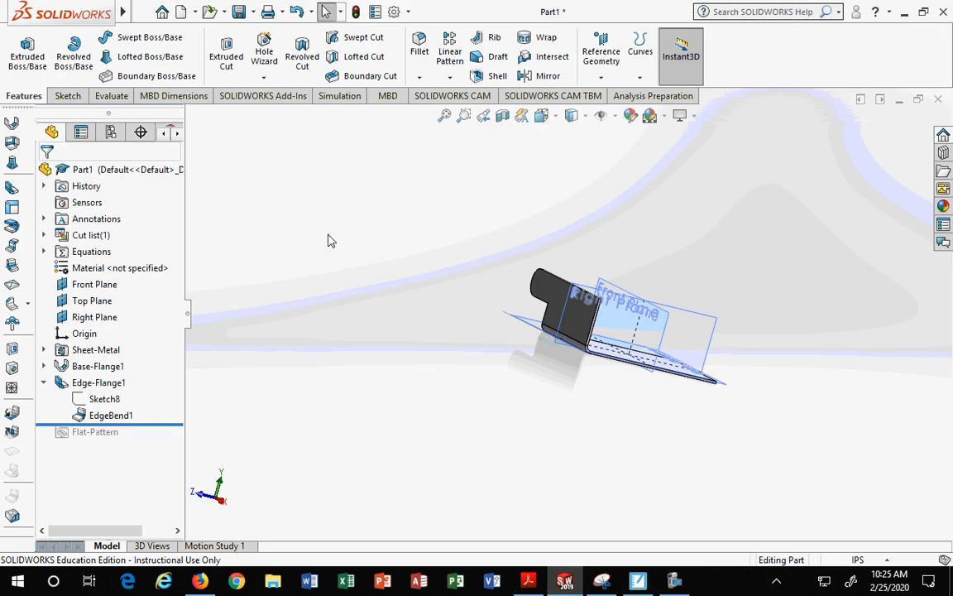
{"action": "middle_click_drag", "start_coordinate": [328, 241], "coordinate": [289, 314]}
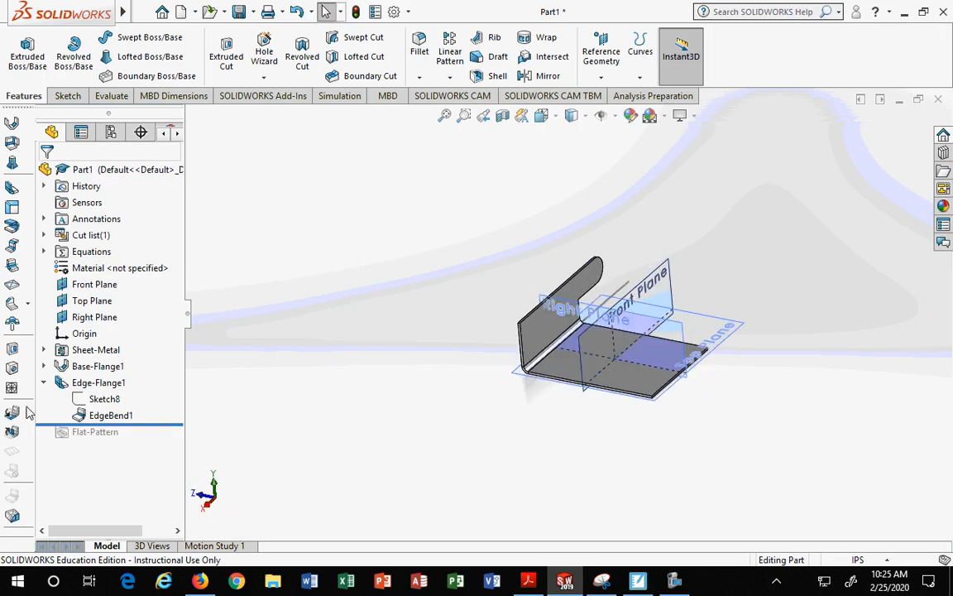
Step: Roll the feature tree forward to the end and unsuppress Flat-Pattern1 to flatten the bracket
{"action": "right_click", "coordinate": [108, 437]}
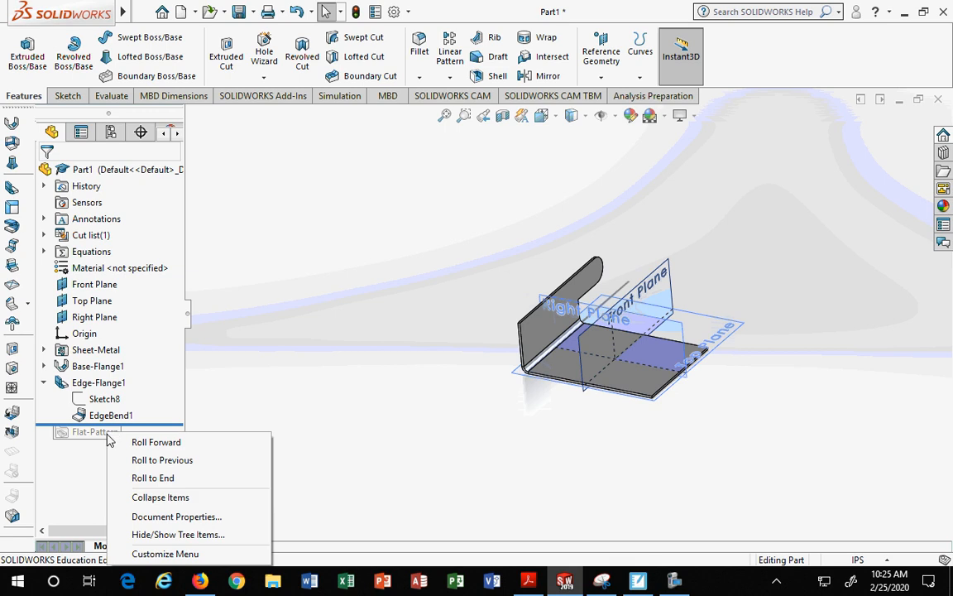
{"action": "left_click", "coordinate": [156, 443]}
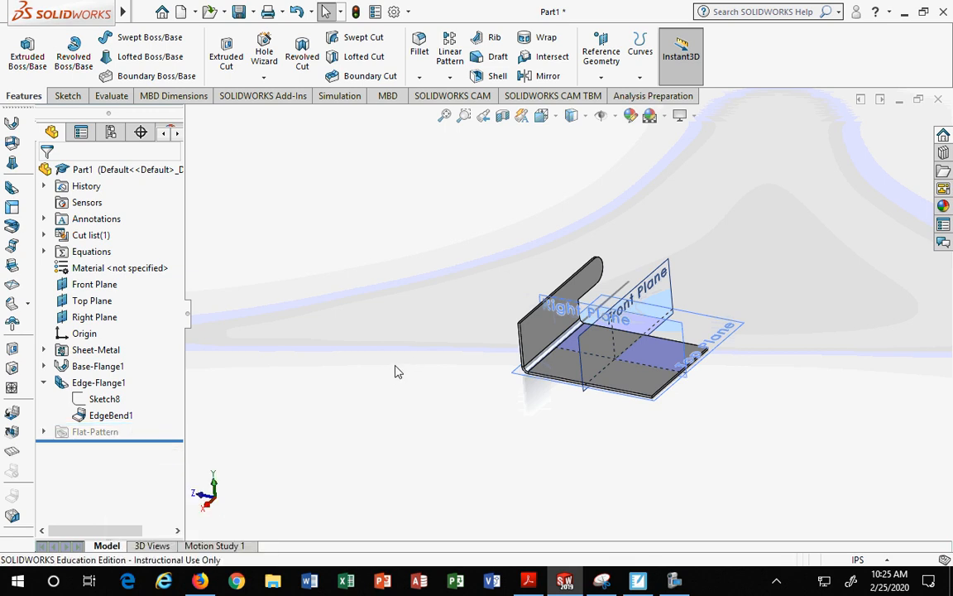
{"action": "left_click", "coordinate": [83, 431]}
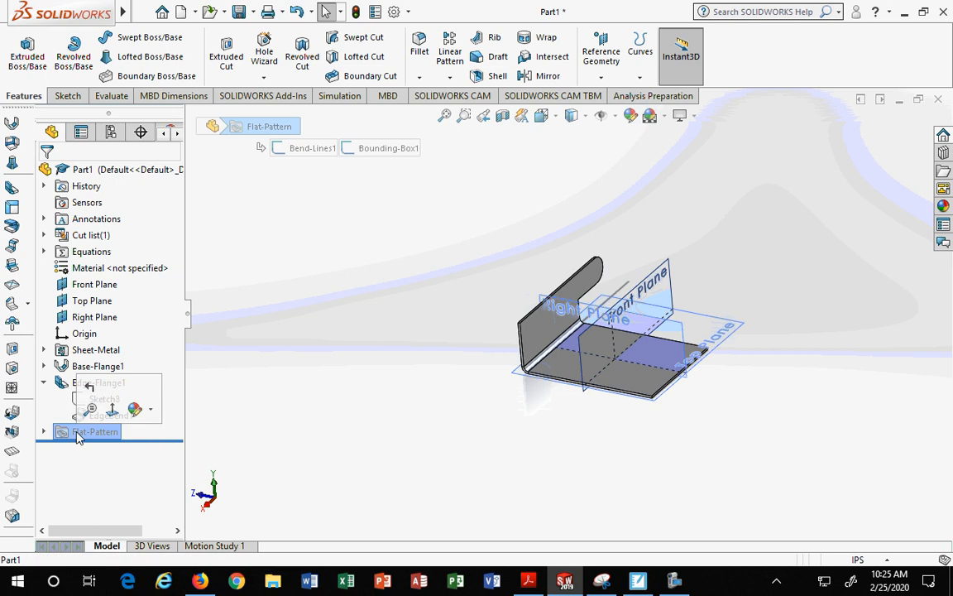
{"action": "right_click", "coordinate": [80, 437]}
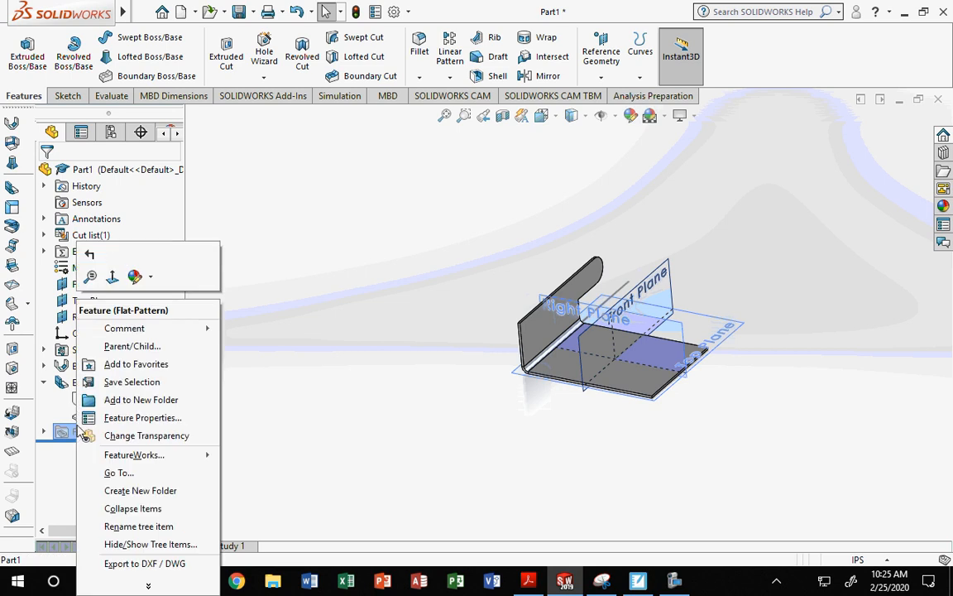
{"action": "left_click", "coordinate": [330, 365]}
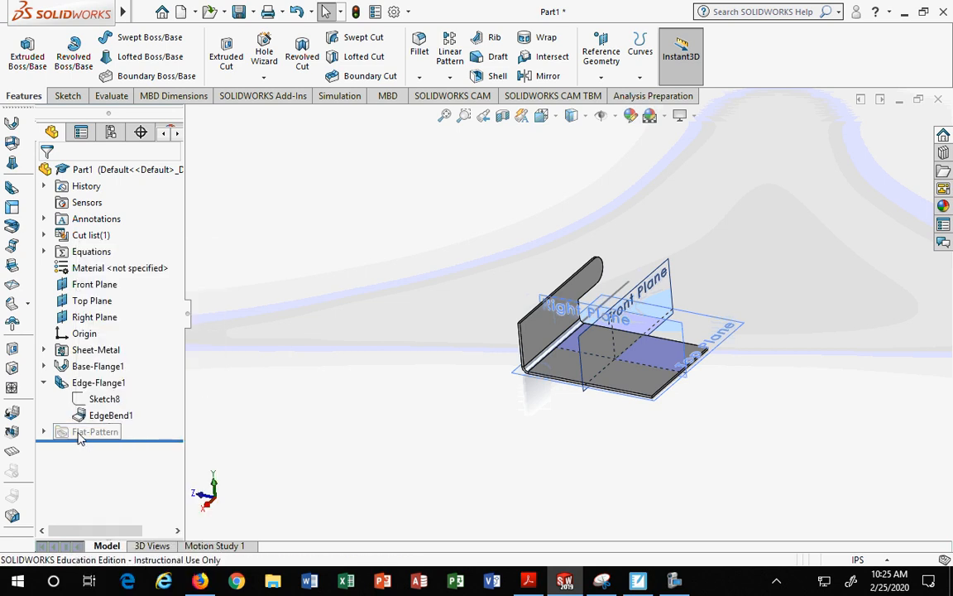
{"action": "left_click", "coordinate": [79, 437]}
{"action": "left_click", "coordinate": [93, 449]}
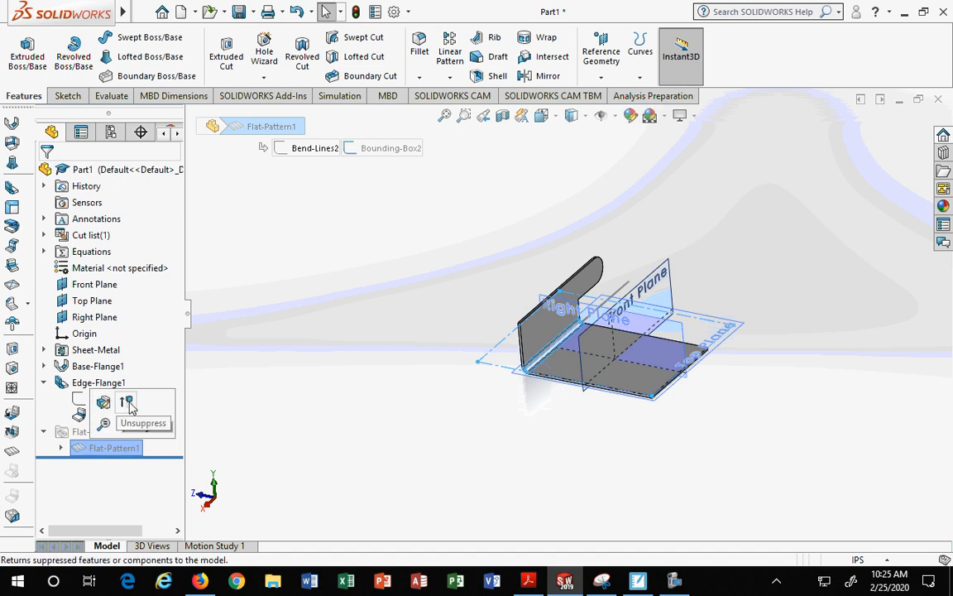
{"action": "left_click", "coordinate": [129, 402]}
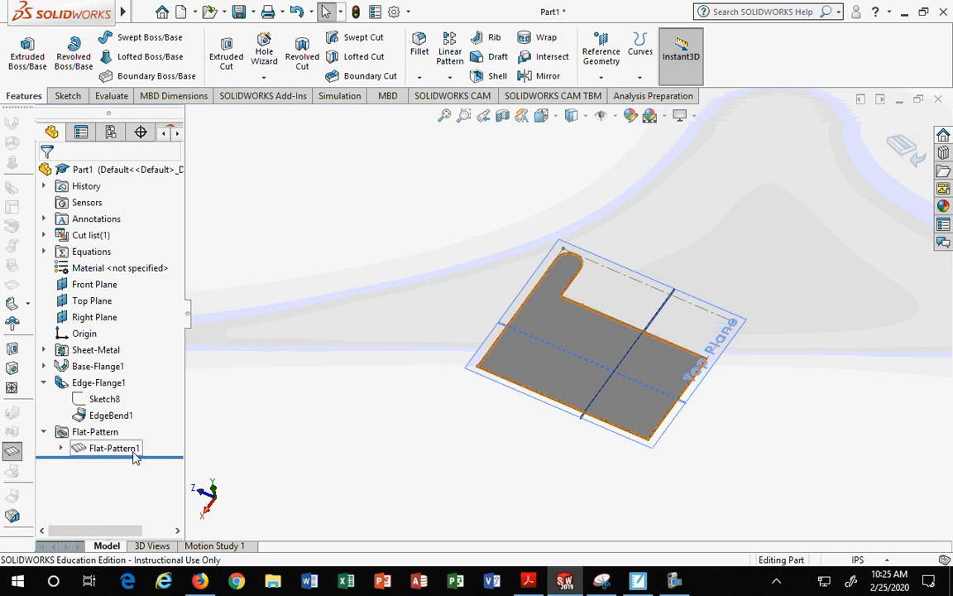
Step: Refold the bracket, then unsuppress Flat-Pattern1 again to view the flattened part
{"action": "left_click", "coordinate": [106, 449]}
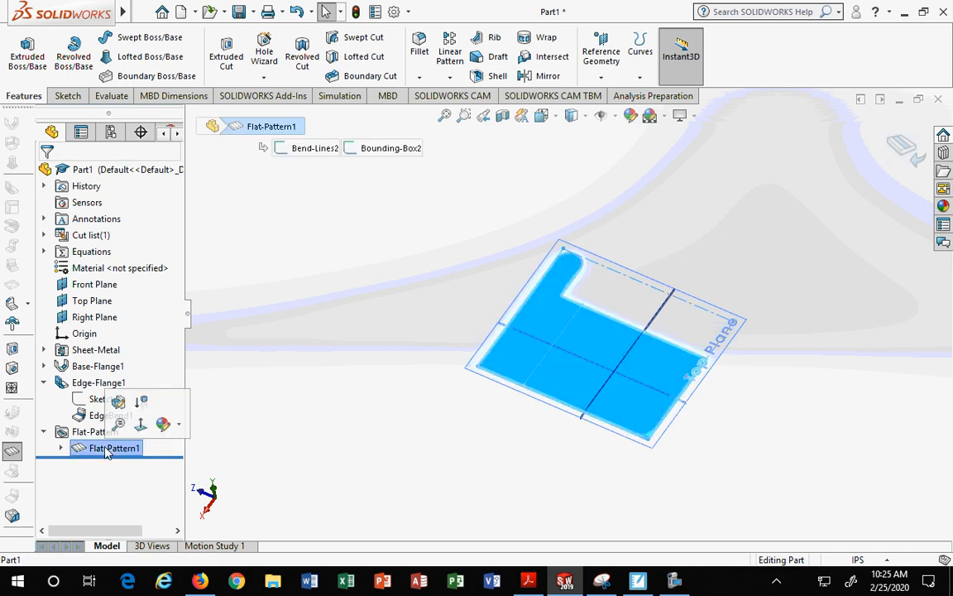
{"action": "left_click", "coordinate": [563, 180]}
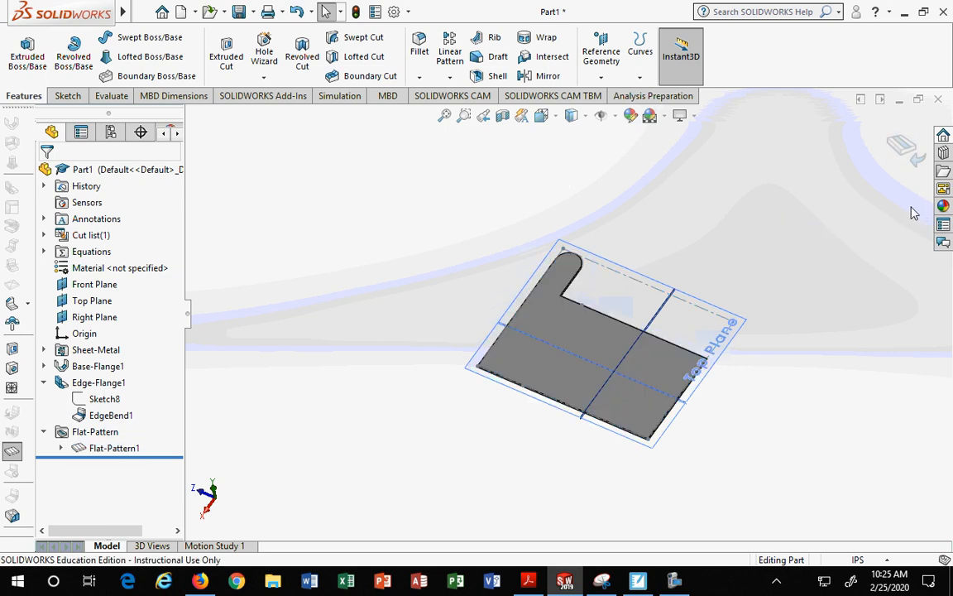
{"action": "left_click", "coordinate": [902, 147]}
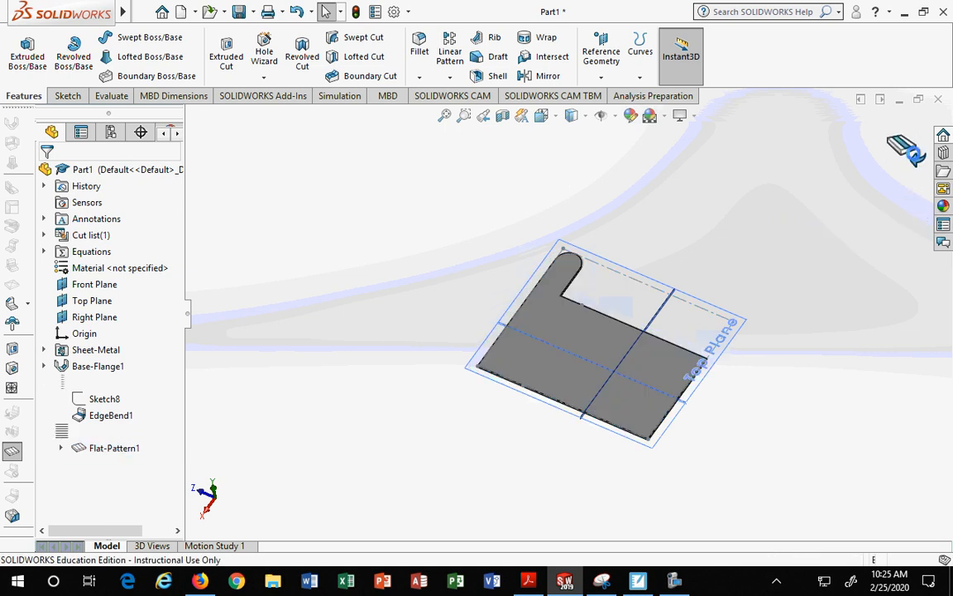
{"action": "middle_click_drag", "start_coordinate": [604, 469], "coordinate": [659, 406]}
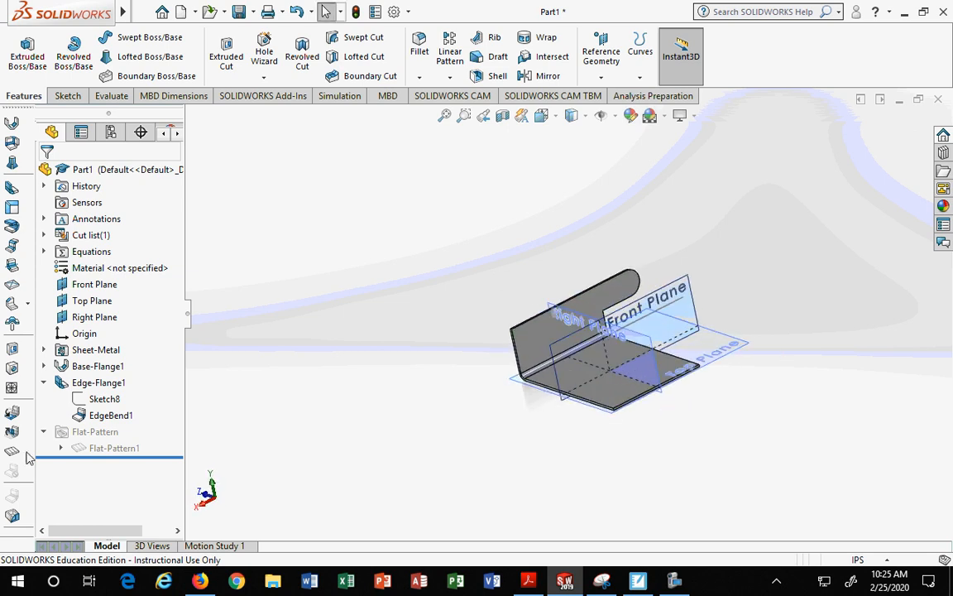
{"action": "left_click", "coordinate": [96, 453]}
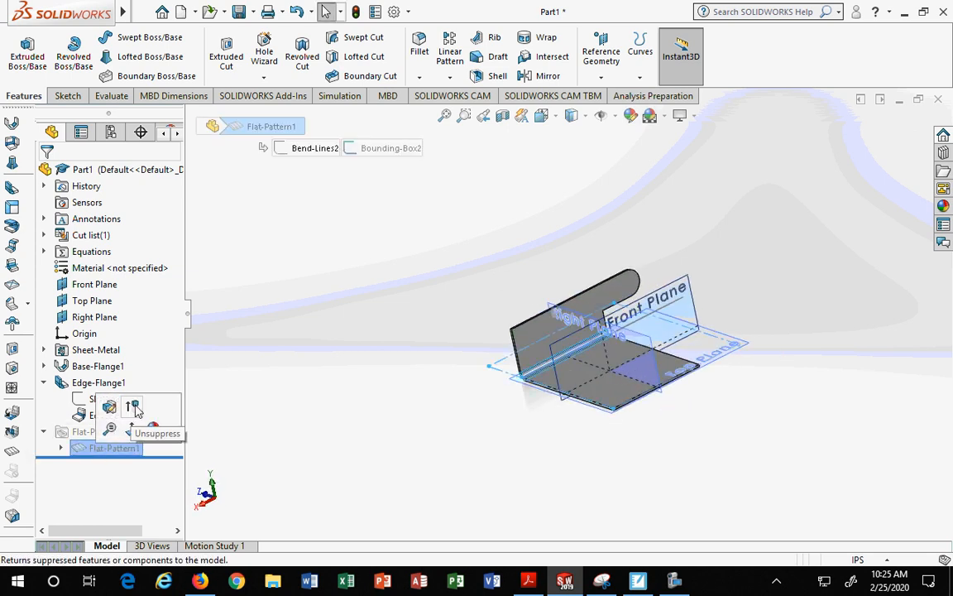
{"action": "left_click", "coordinate": [136, 407]}
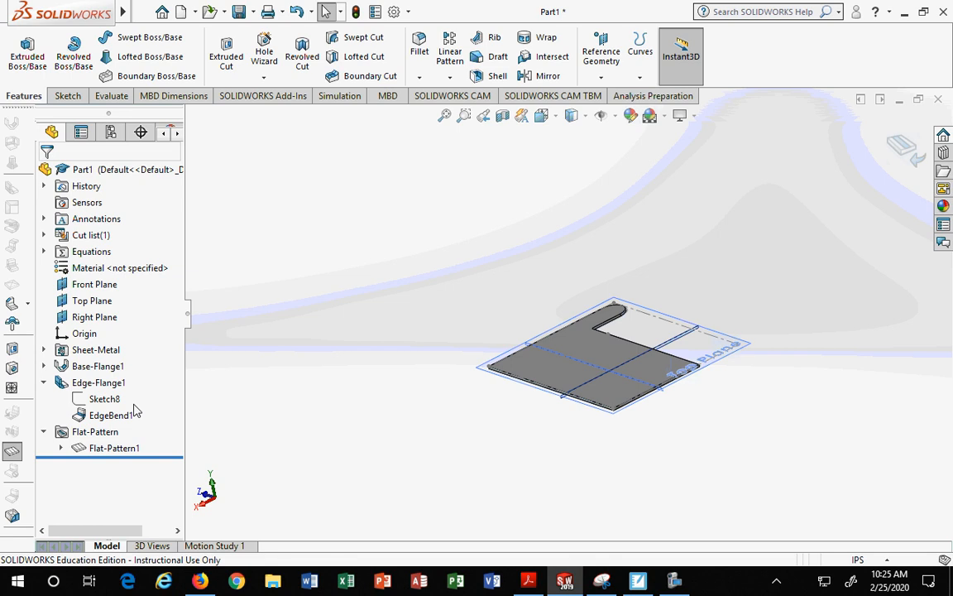
{"action": "middle_click_drag", "start_coordinate": [396, 489], "coordinate": [396, 545]}
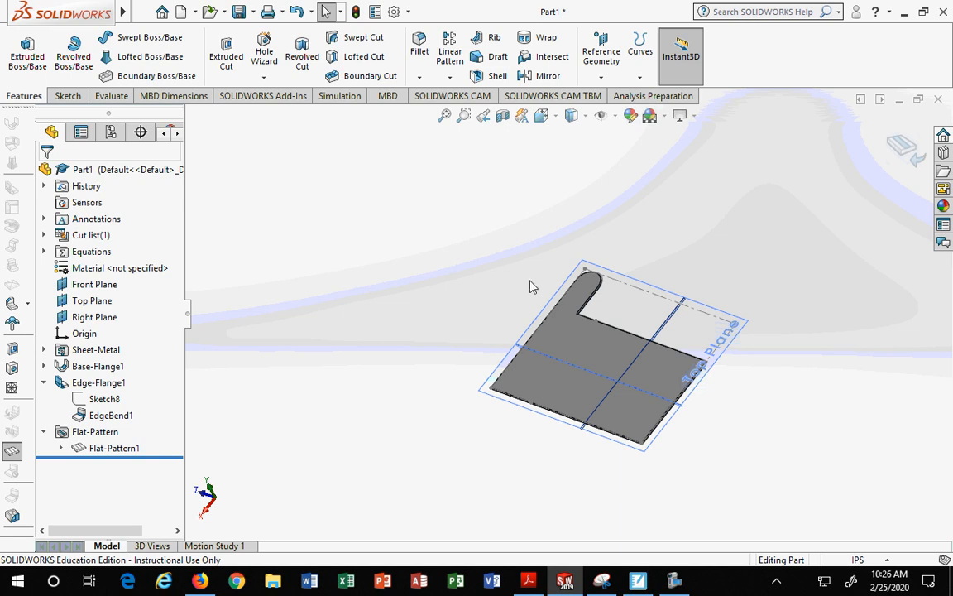
Step: Refold the bracket from its flat pattern back into the formed part
{"action": "left_click", "coordinate": [902, 145]}
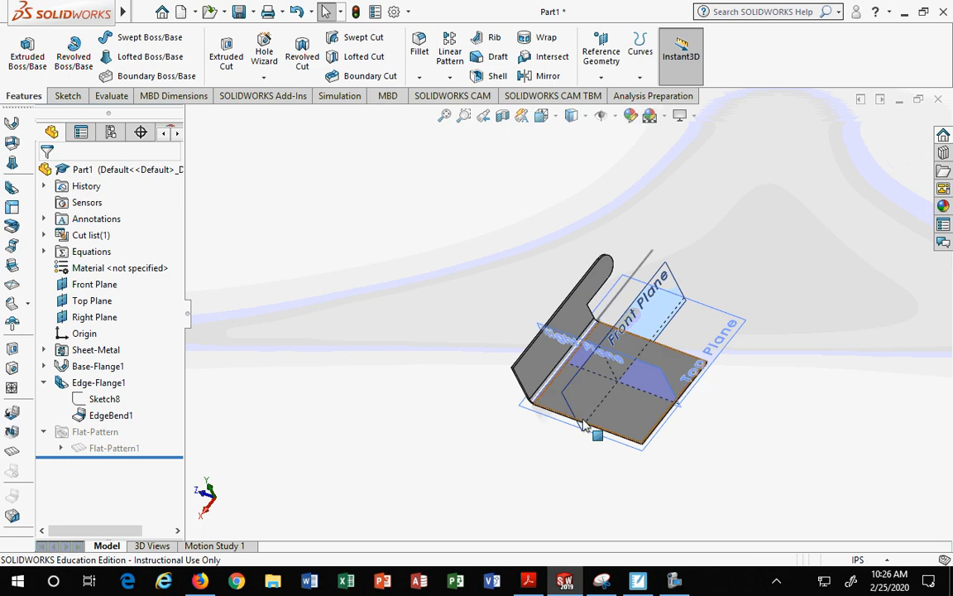
{"action": "middle_click_drag", "start_coordinate": [584, 424], "coordinate": [725, 411]}
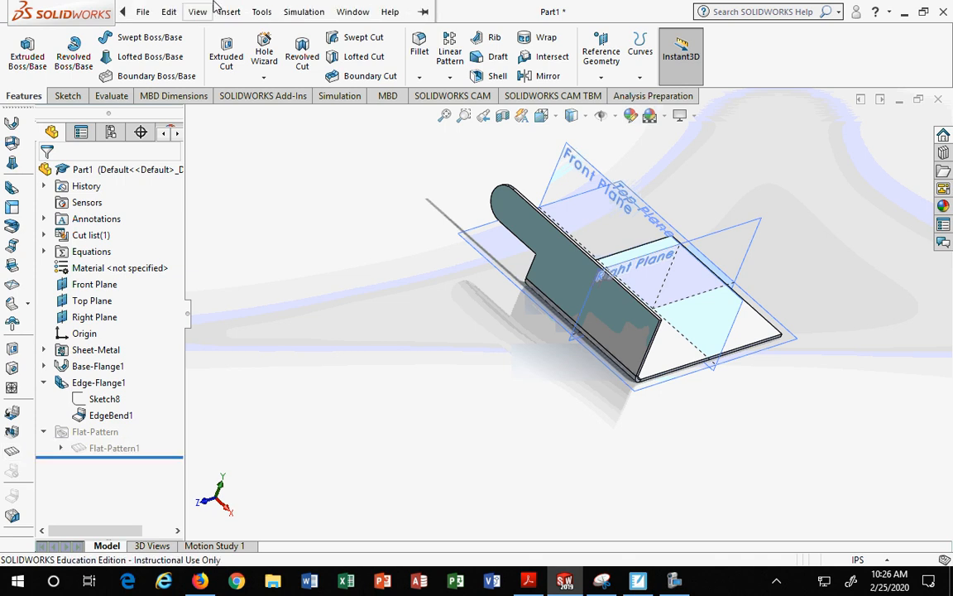
Step: Place the SOLIDWORKS window beside the reference drawing in Snipping Tool and narrow the feature tree pane
{"action": "left_click", "coordinate": [353, 7]}
{"action": "left_click_drag", "start_coordinate": [451, 6], "coordinate": [952, 210]}
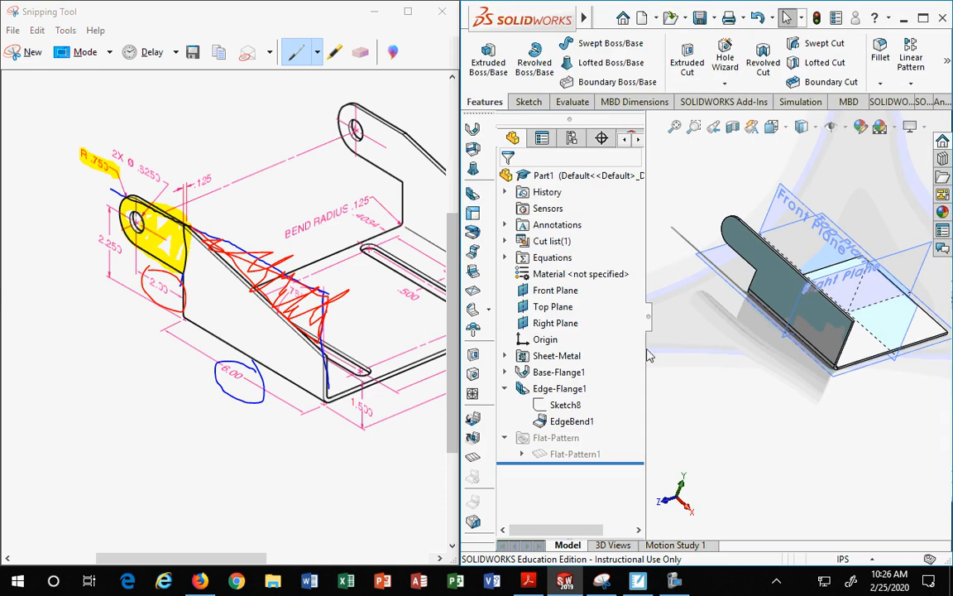
{"action": "left_click_drag", "start_coordinate": [644, 351], "coordinate": [607, 359]}
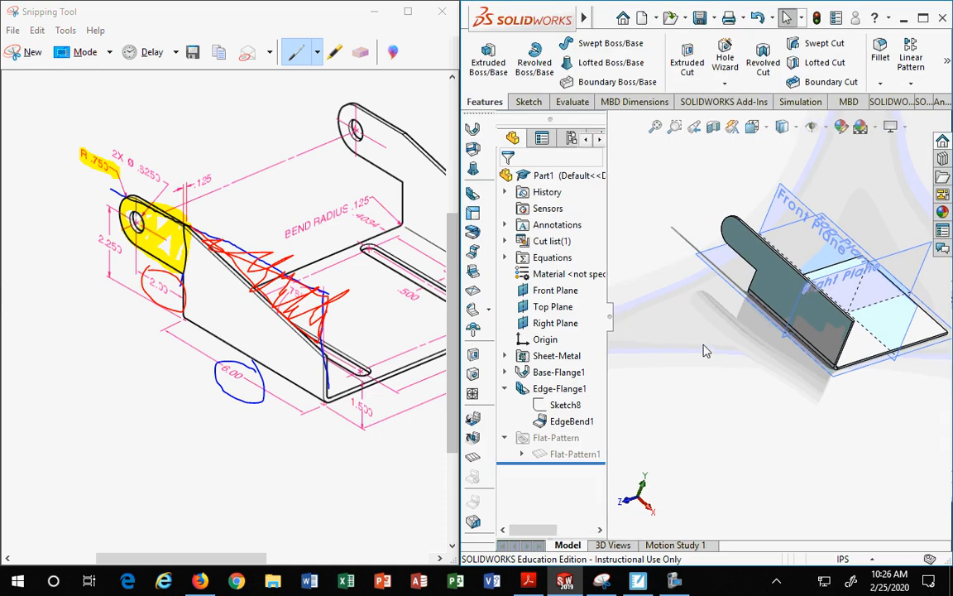
Step: Examine the edge flange in 3D against the reference drawing's angled side
{"action": "middle_click_drag", "start_coordinate": [704, 351], "coordinate": [724, 384]}
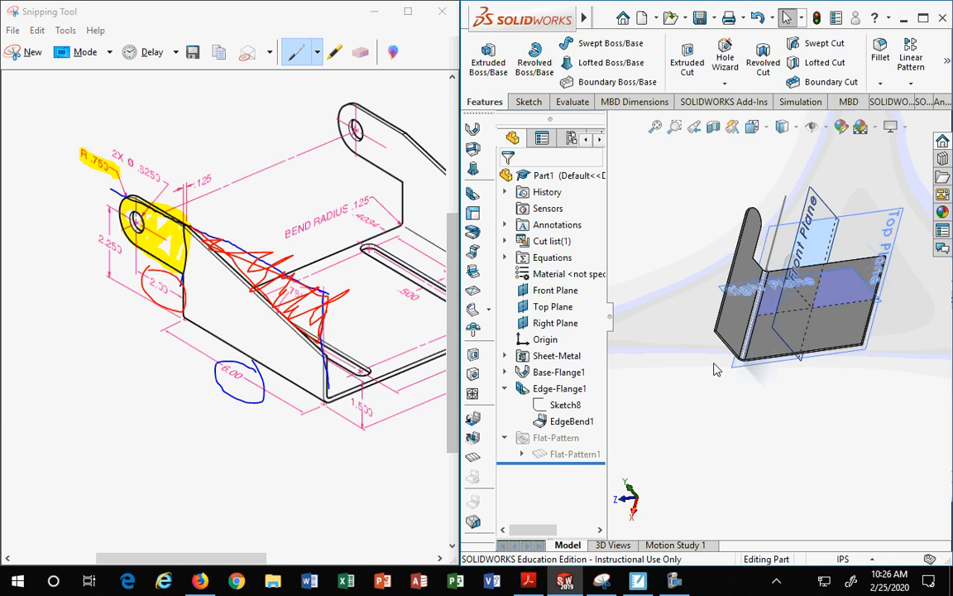
{"action": "middle_click_drag", "start_coordinate": [754, 420], "coordinate": [853, 377]}
{"action": "scroll", "coordinate": [837, 328], "scroll_direction": "down", "scroll_amount": 4}
{"action": "left_click", "coordinate": [801, 313]}
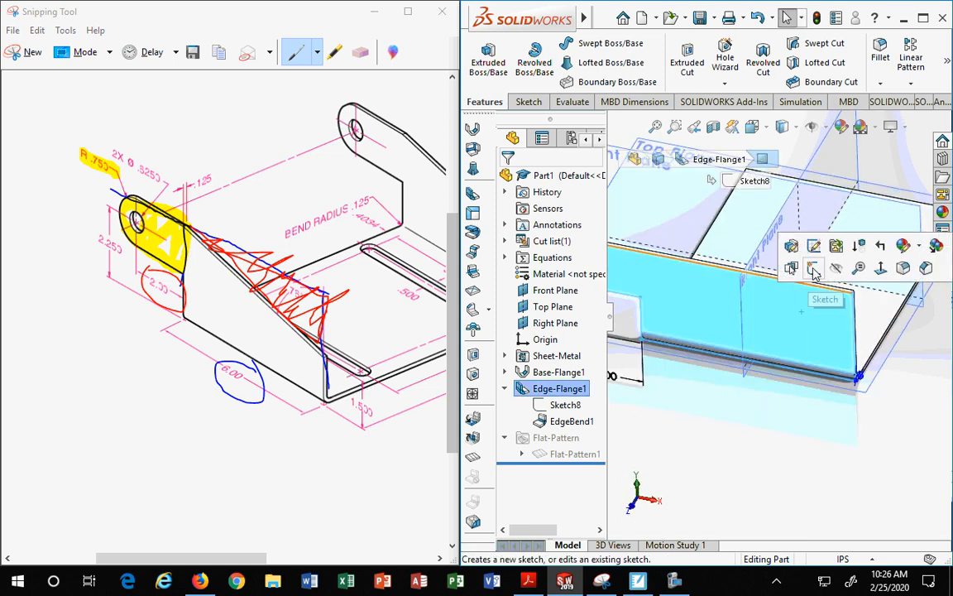
{"action": "left_click", "coordinate": [246, 276]}
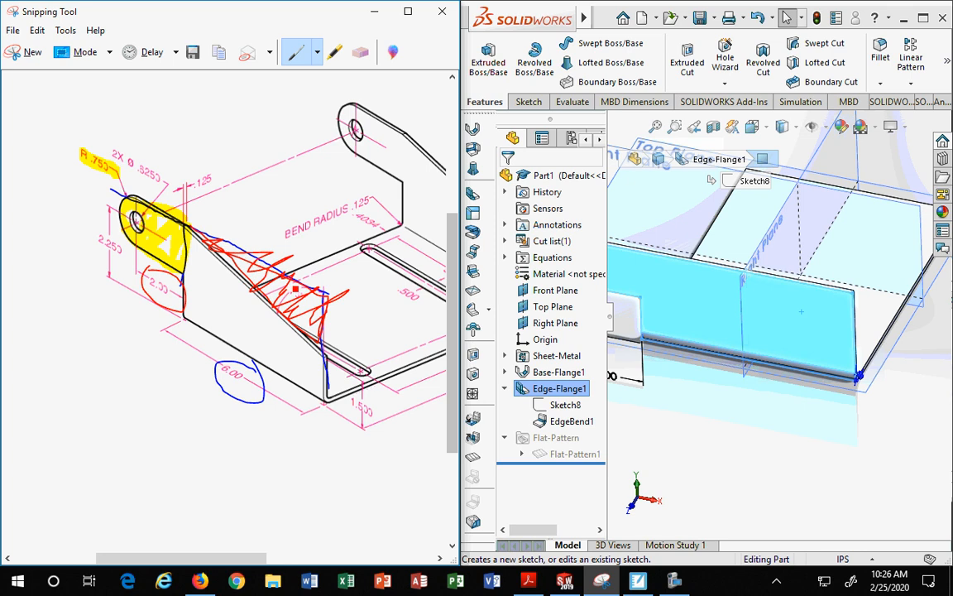
{"action": "left_click", "coordinate": [770, 446]}
{"action": "scroll", "coordinate": [767, 424], "scroll_direction": "up", "scroll_amount": 2}
{"action": "scroll", "coordinate": [770, 380], "scroll_direction": "down", "scroll_amount": 2}
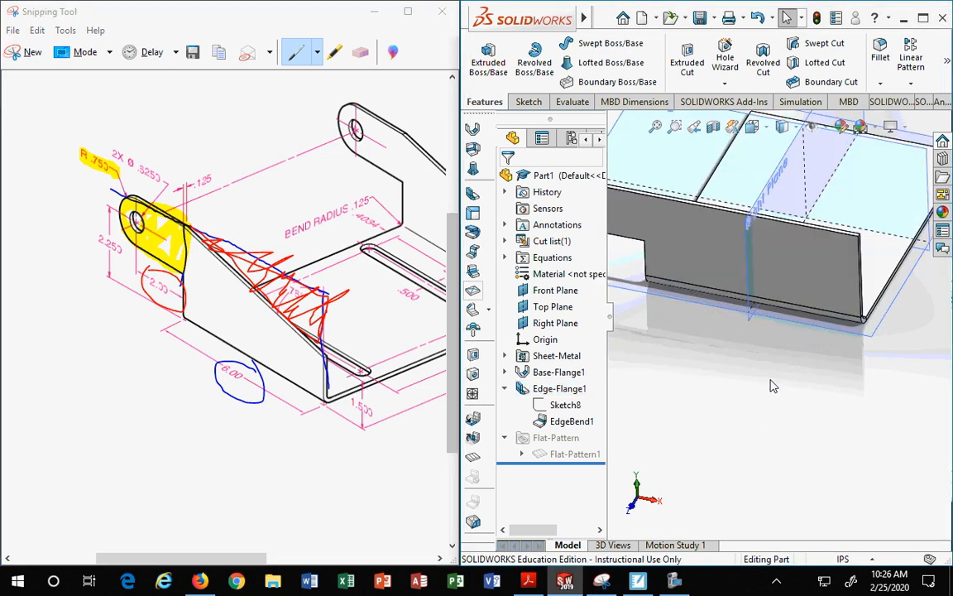
{"action": "left_click", "coordinate": [821, 263]}
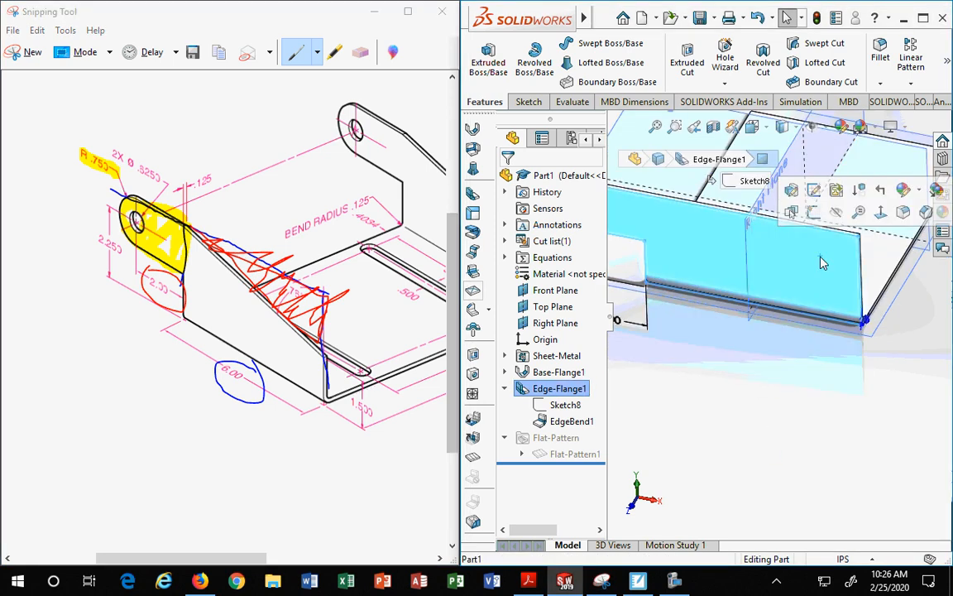
{"action": "left_click", "coordinate": [814, 190]}
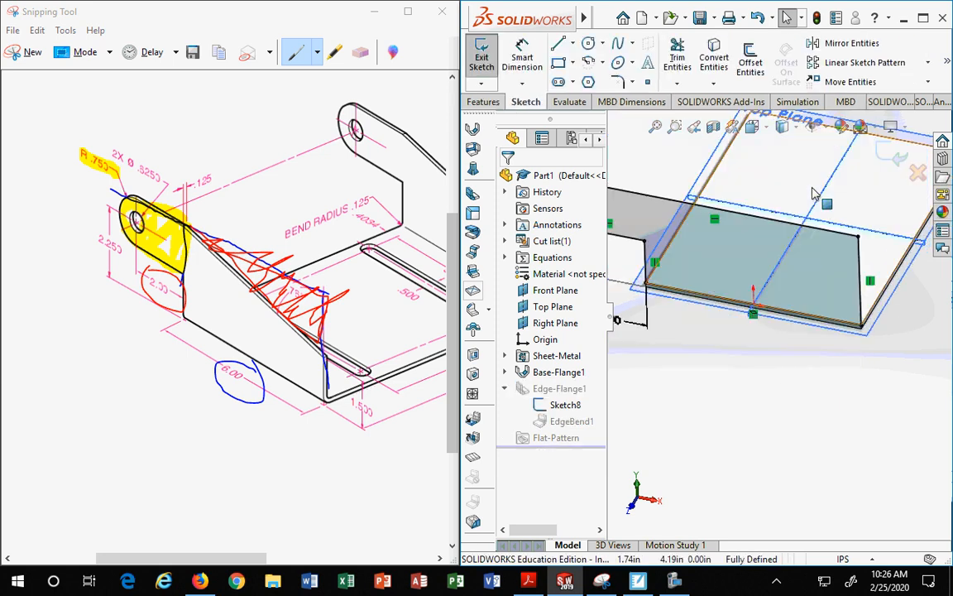
{"action": "left_click", "coordinate": [895, 157]}
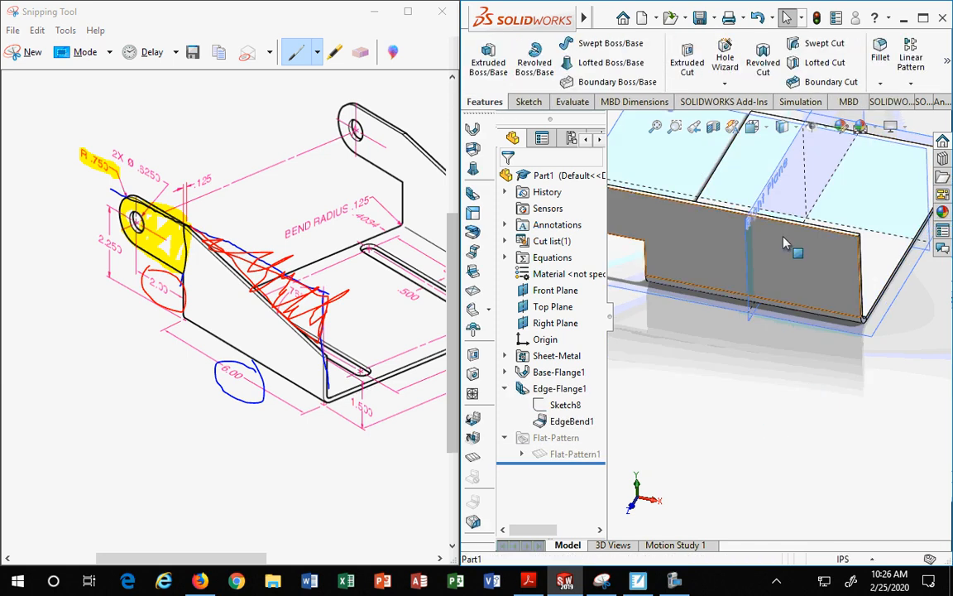
Step: Start a new sketch on the edge flange's face
{"action": "left_click", "coordinate": [704, 212]}
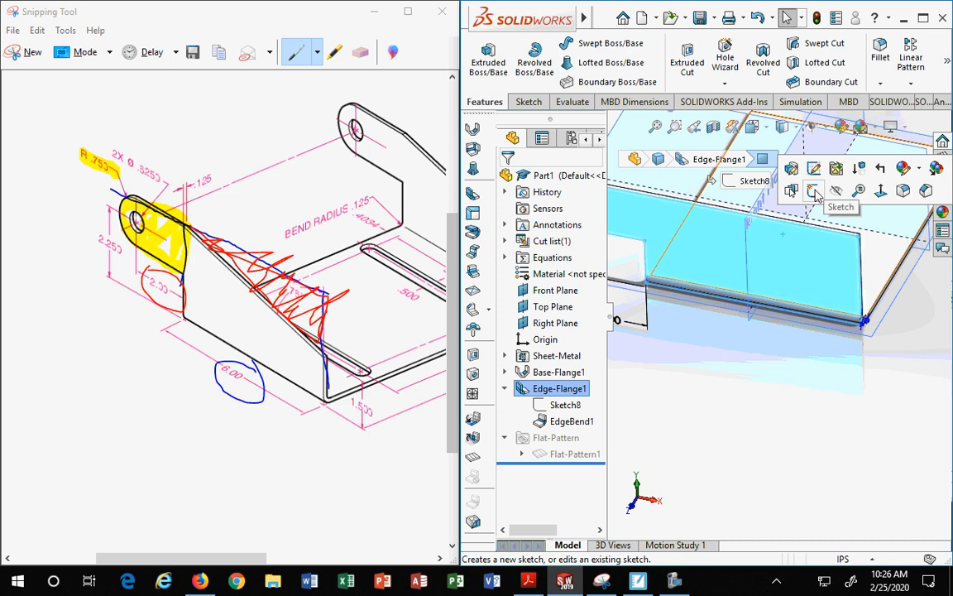
{"action": "left_click", "coordinate": [813, 192]}
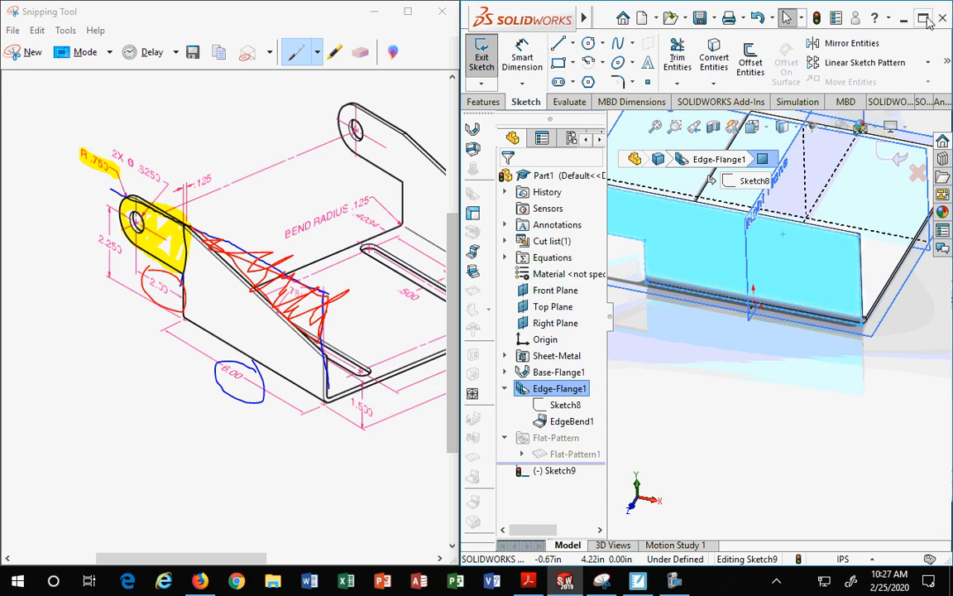
Step: Erase the red markup from the reference drawing with the Eraser
{"action": "left_click", "coordinate": [364, 59]}
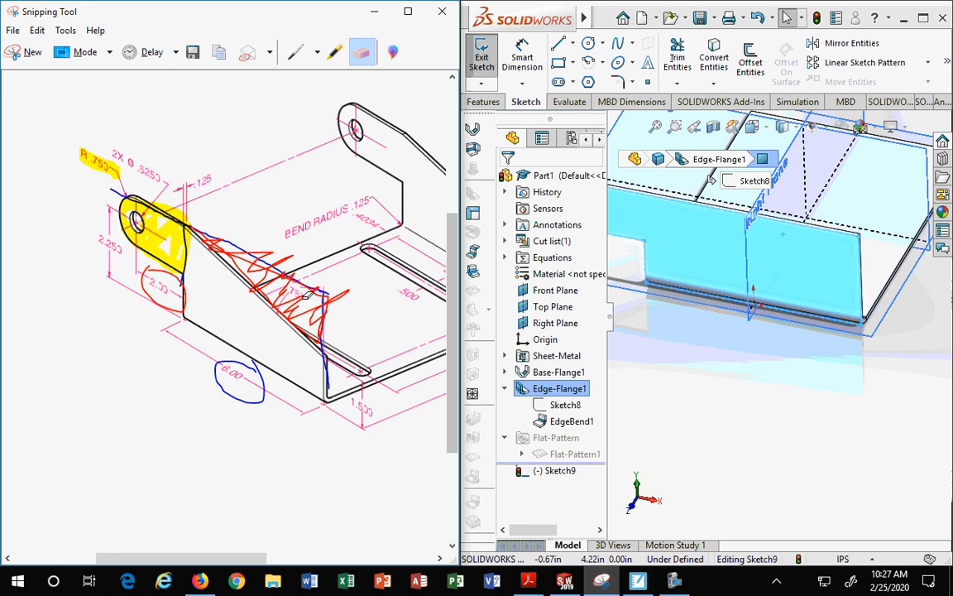
{"action": "mouse_move", "coordinate": [307, 295]}
{"action": "left_mouse_down"}
{"action": "mouse_move", "coordinate": [293, 288]}
{"action": "mouse_move", "coordinate": [320, 298]}
{"action": "mouse_move", "coordinate": [327, 316]}
{"action": "left_mouse_up"}
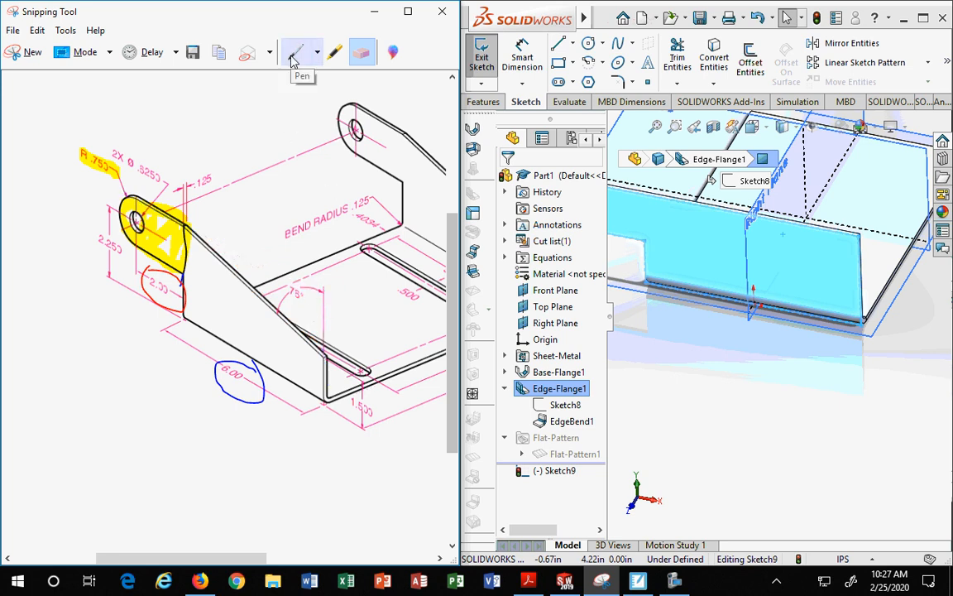
Step: Sketch a diagonal line across the flange face from its top-left corner to the right edge, plus a vertical line along that edge
{"action": "left_click", "coordinate": [666, 418]}
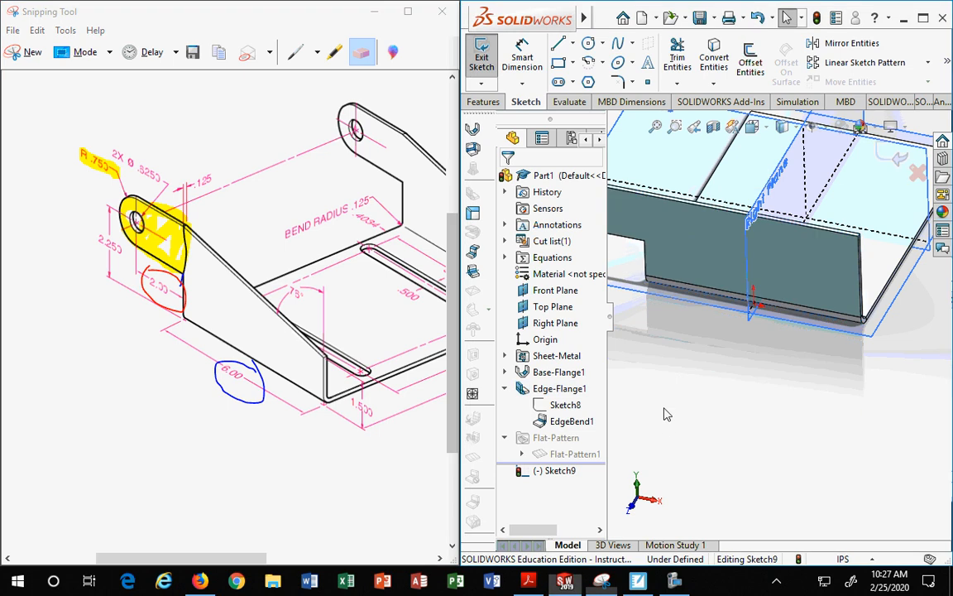
{"action": "left_click", "coordinate": [713, 243]}
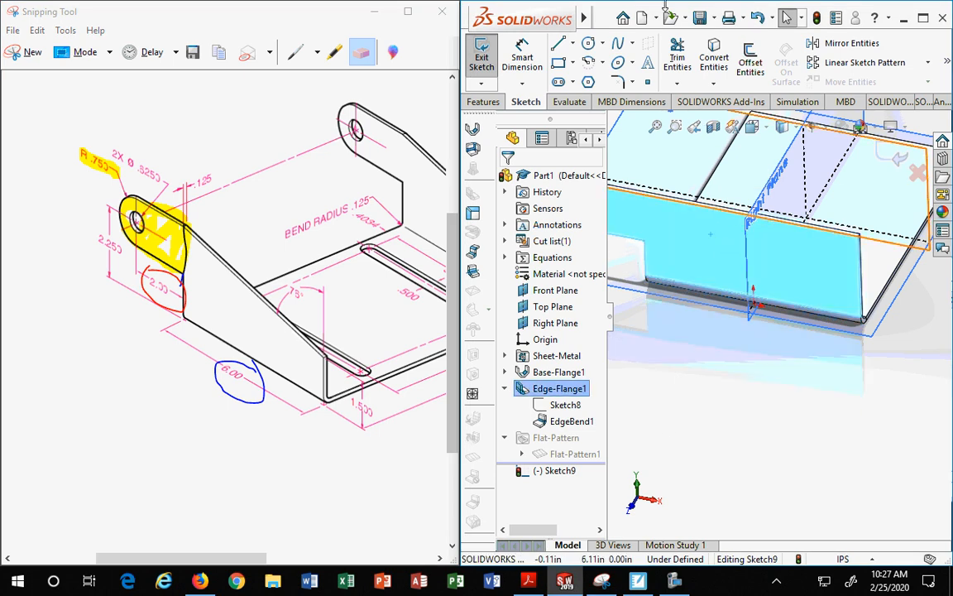
{"action": "left_click", "coordinate": [559, 43]}
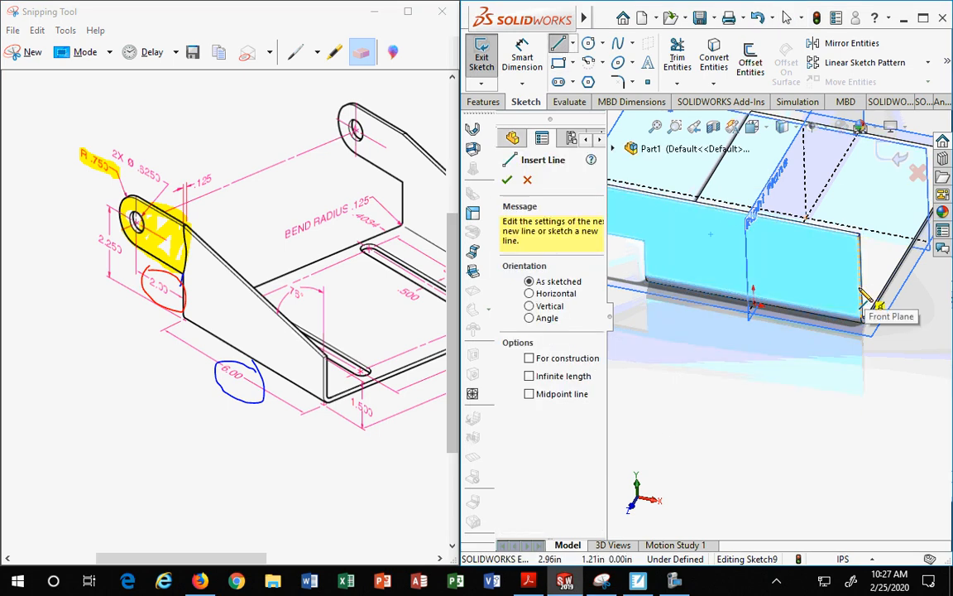
{"action": "left_click", "coordinate": [860, 278]}
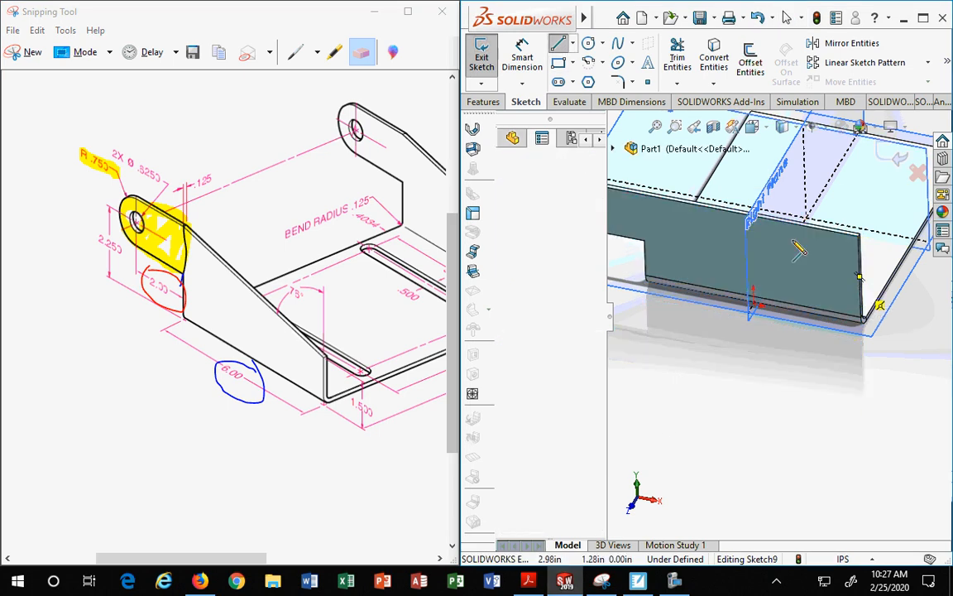
{"action": "left_click", "coordinate": [632, 192]}
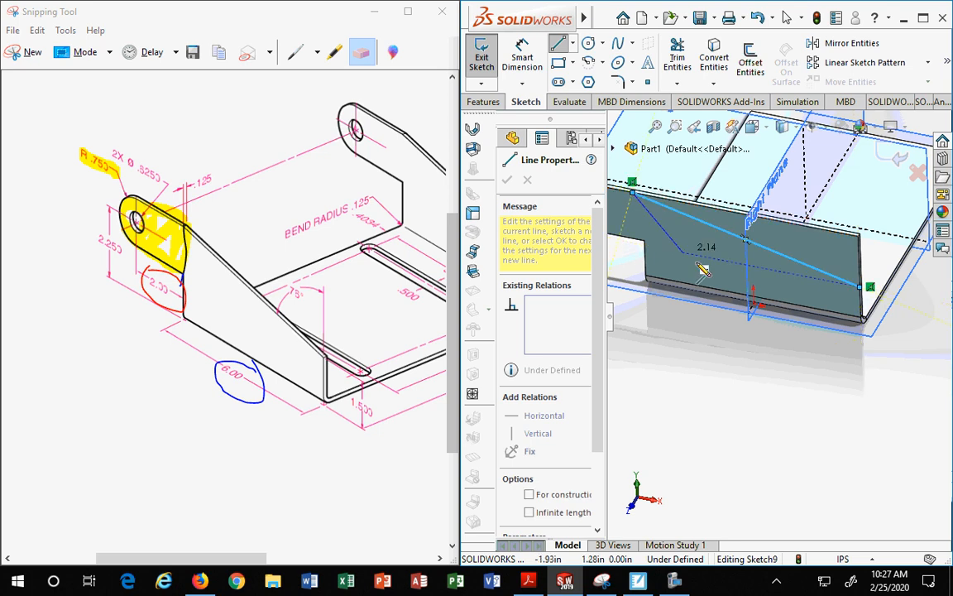
{"action": "left_click", "coordinate": [859, 238]}
{"action": "left_click", "coordinate": [862, 286]}
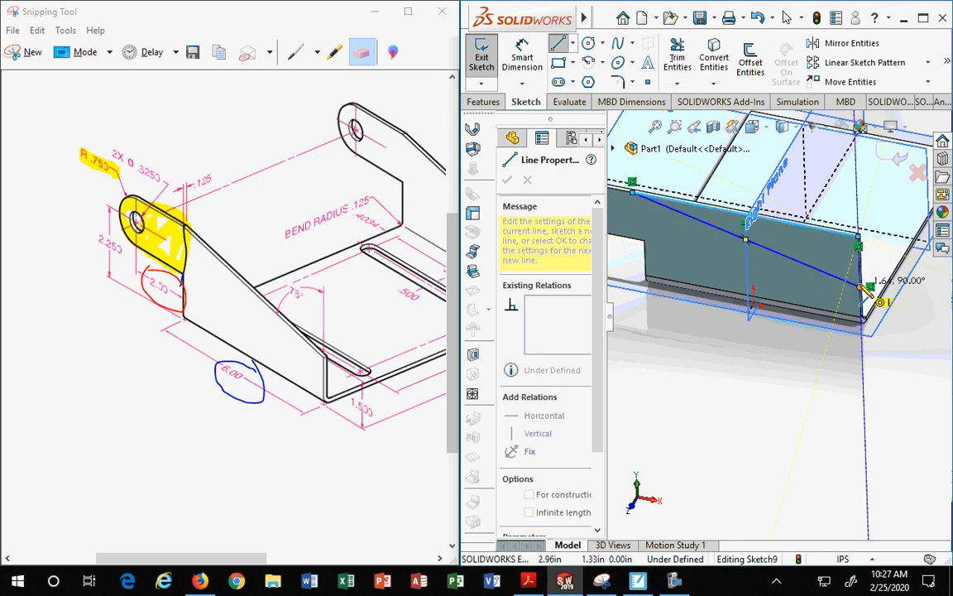
{"action": "key", "text": "Escape"}
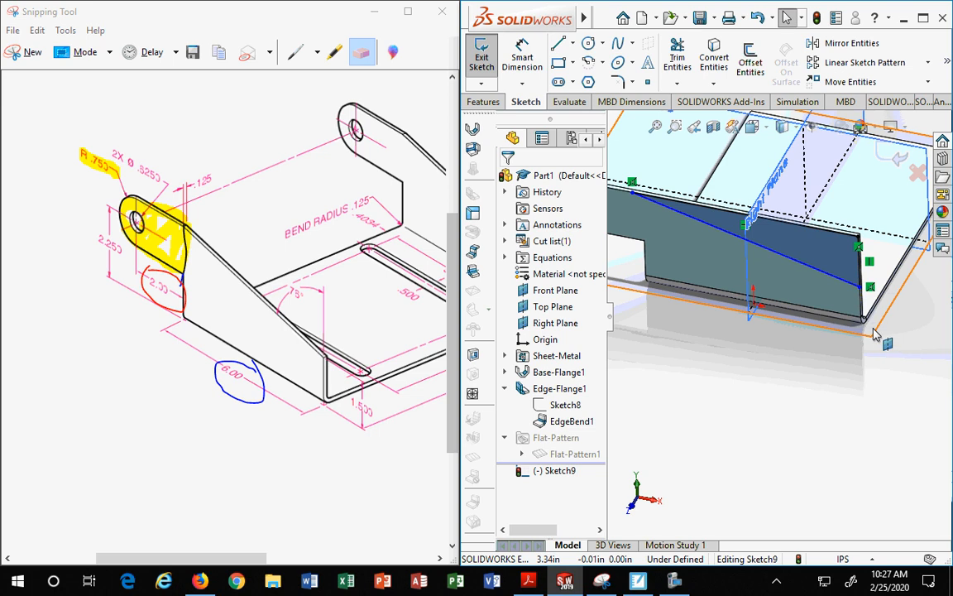
Step: Dimension the diagonal line's right endpoint 1.5 in above the flange's bottom edge, viewing the sketch face-on
{"action": "mouse_move", "coordinate": [877, 339]}
{"action": "middle_mouse_down"}
{"action": "mouse_move", "coordinate": [855, 331]}
{"action": "mouse_move", "coordinate": [866, 327]}
{"action": "mouse_move", "coordinate": [861, 351]}
{"action": "middle_mouse_up"}
{"action": "scroll", "coordinate": [847, 266], "scroll_direction": "down", "scroll_amount": 1}
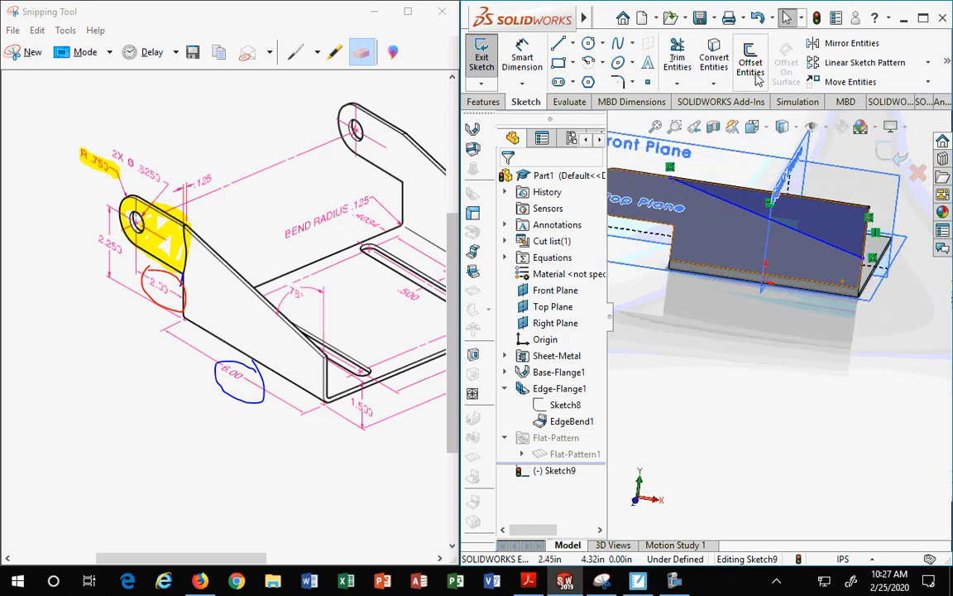
{"action": "left_click", "coordinate": [784, 127]}
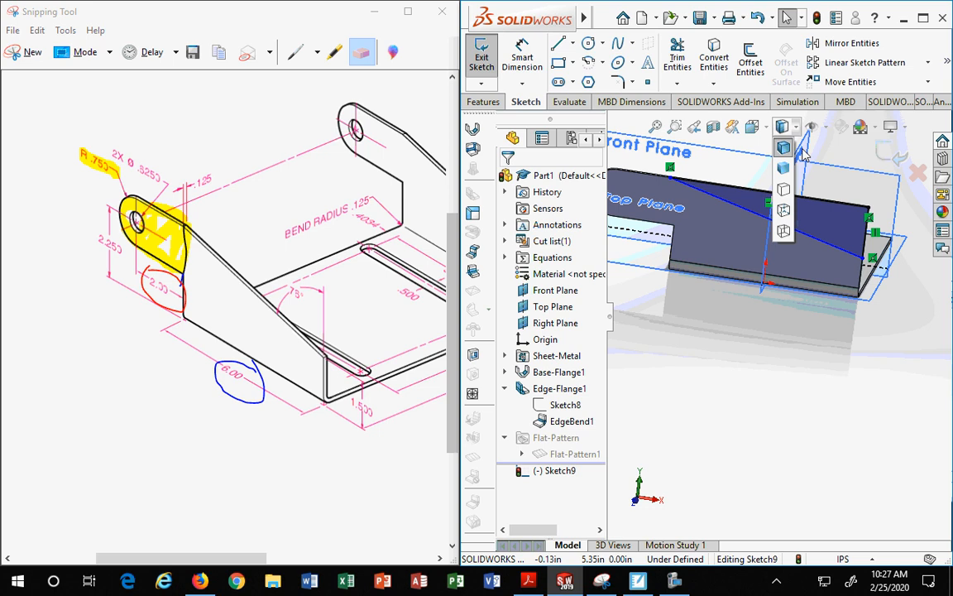
{"action": "left_click", "coordinate": [752, 127]}
{"action": "left_click", "coordinate": [840, 213]}
{"action": "scroll", "coordinate": [877, 332], "scroll_direction": "down", "scroll_amount": 1}
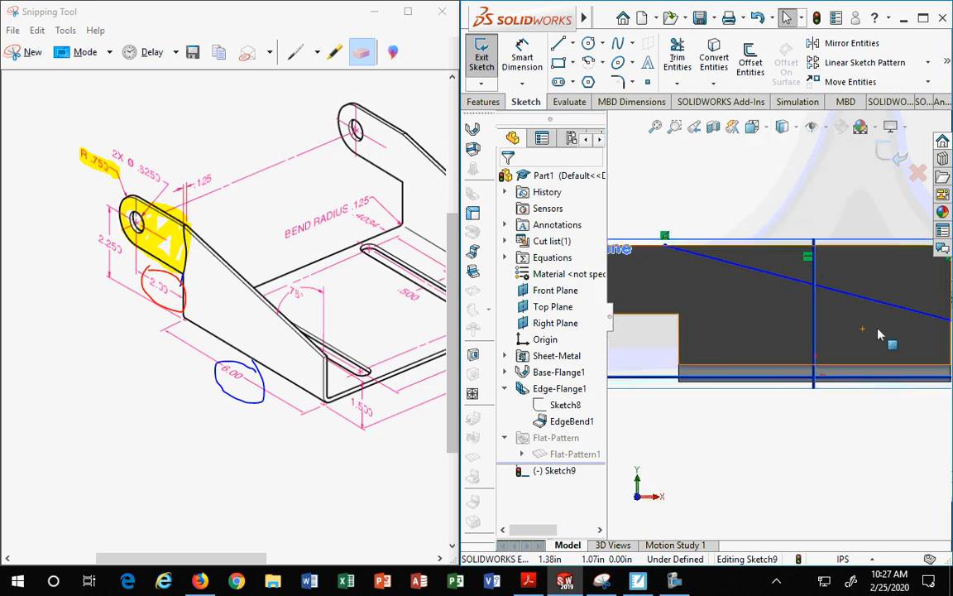
{"action": "scroll", "coordinate": [904, 349], "scroll_direction": "up", "scroll_amount": 4}
{"action": "scroll", "coordinate": [907, 359], "scroll_direction": "down", "scroll_amount": 4}
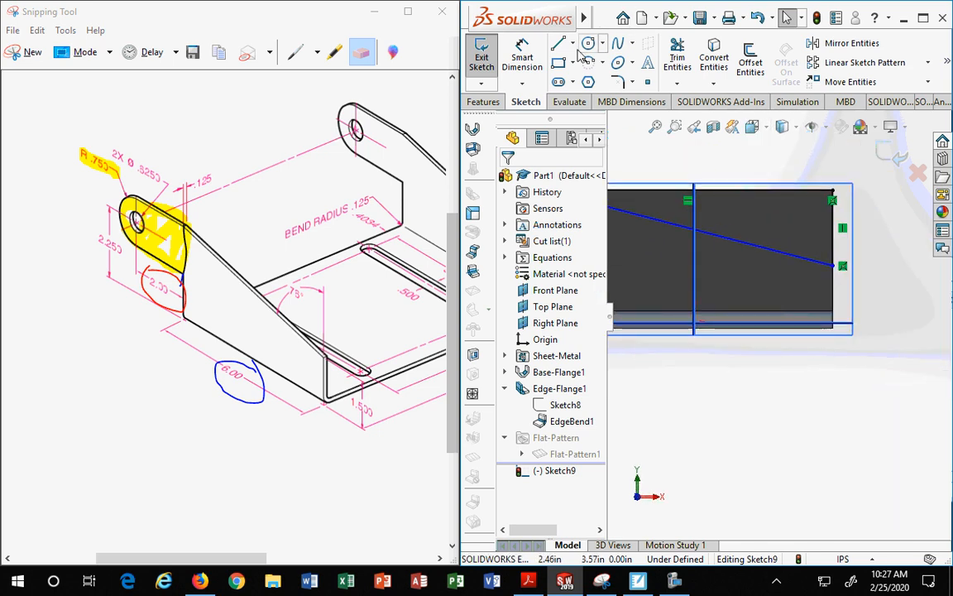
{"action": "left_click", "coordinate": [522, 58]}
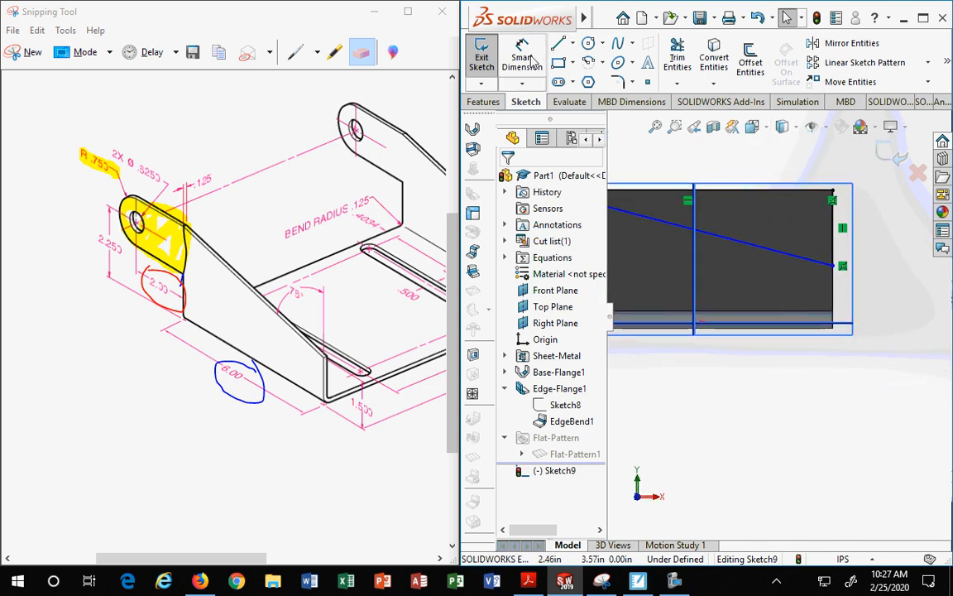
{"action": "left_click", "coordinate": [833, 266]}
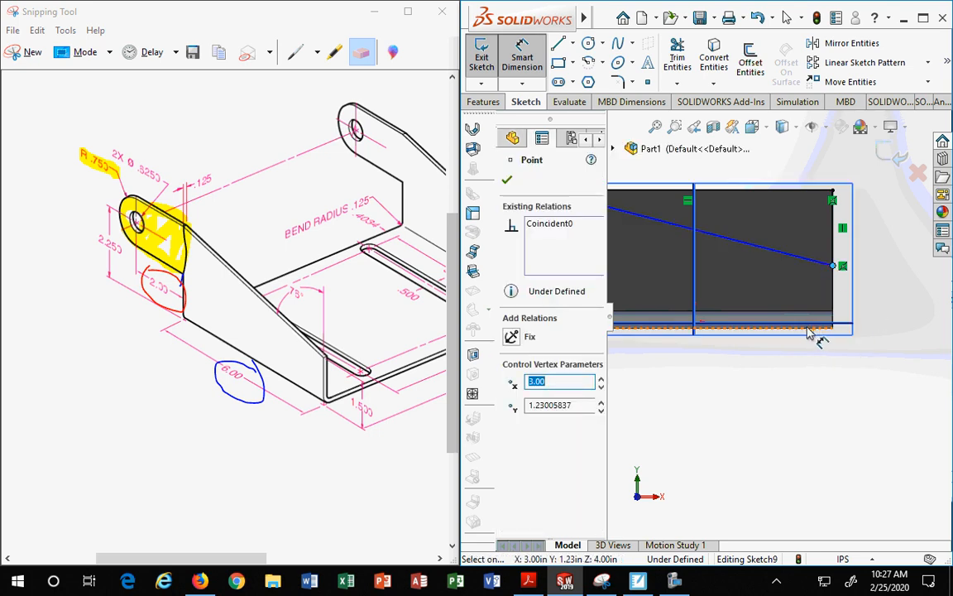
{"action": "left_click", "coordinate": [808, 329]}
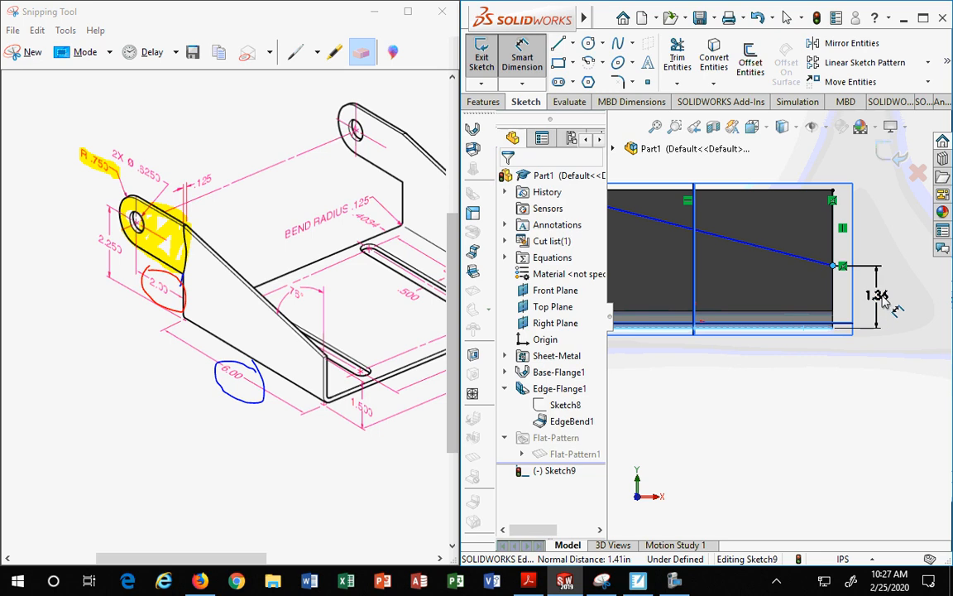
{"action": "left_click", "coordinate": [883, 302]}
{"action": "type", "text": "1.5"}
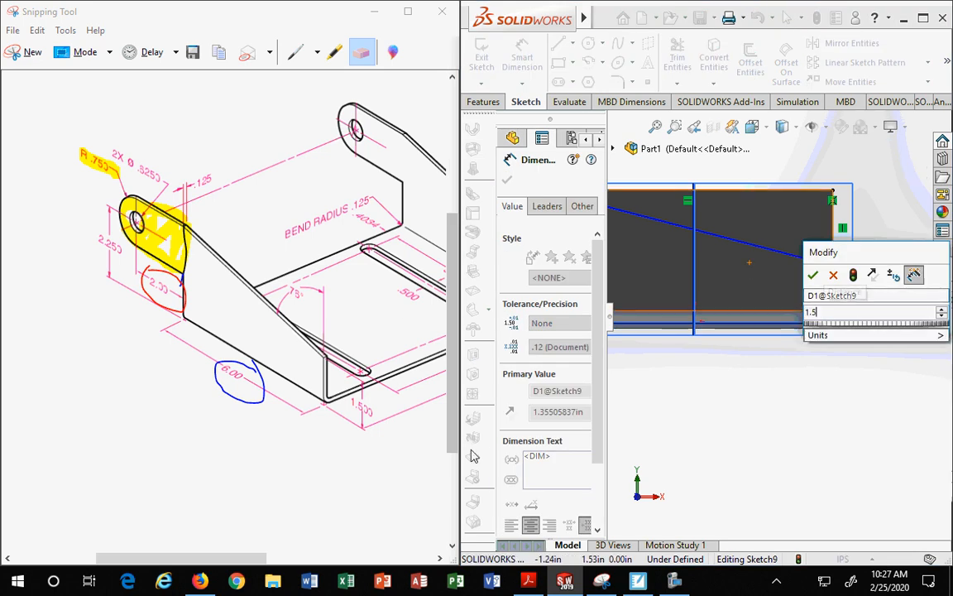
{"action": "key", "text": "Return"}
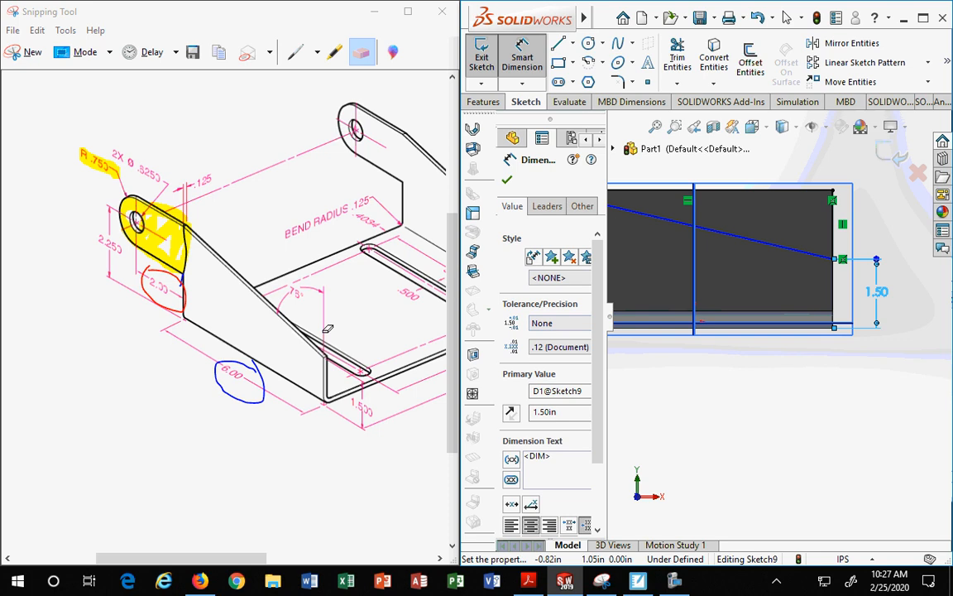
Step: Dimension the angle between the diagonal line and the vertical edge line to 76°
{"action": "left_click", "coordinate": [834, 207]}
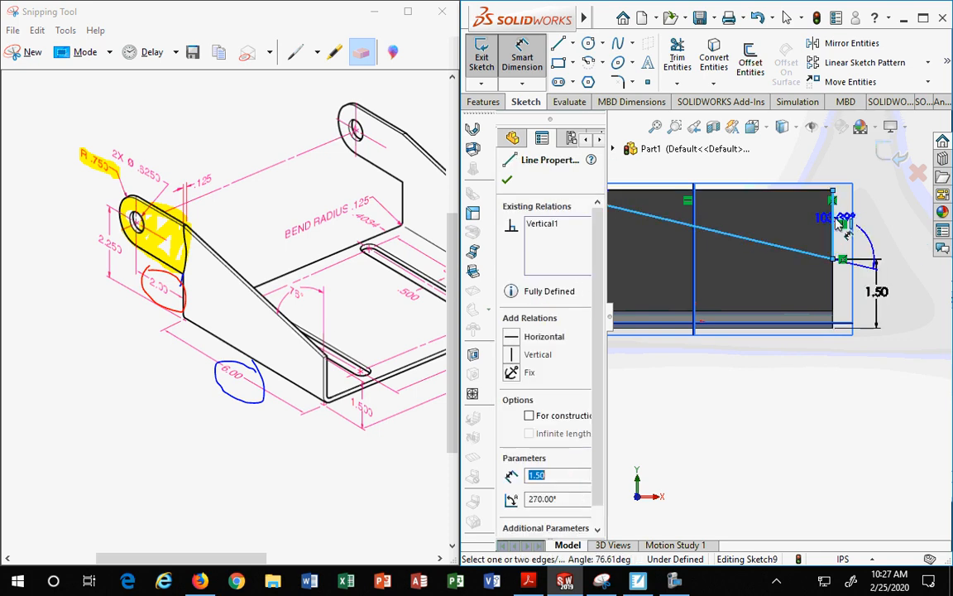
{"action": "left_click", "coordinate": [773, 161]}
{"action": "type", "text": "76"}
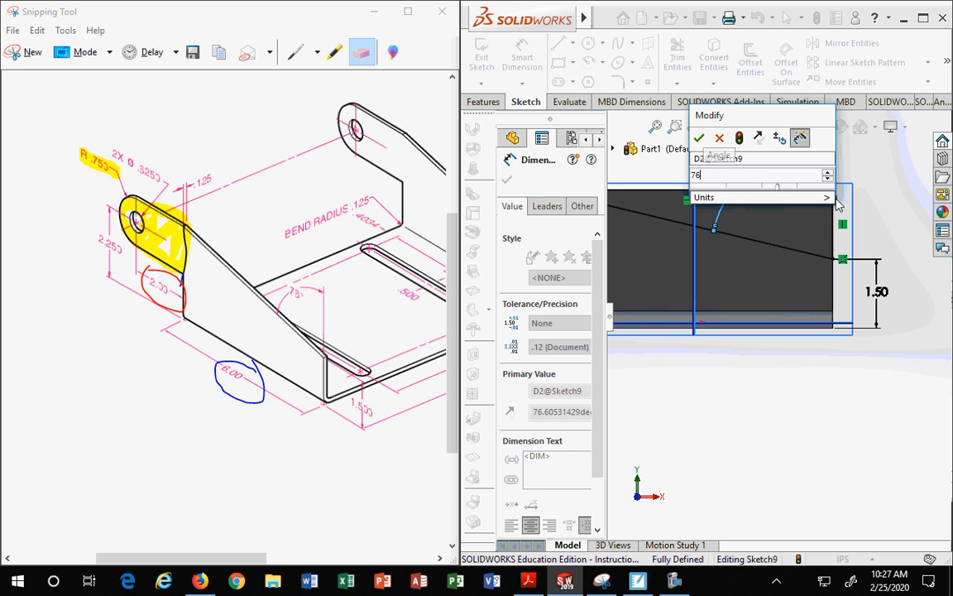
{"action": "key", "text": "Return"}
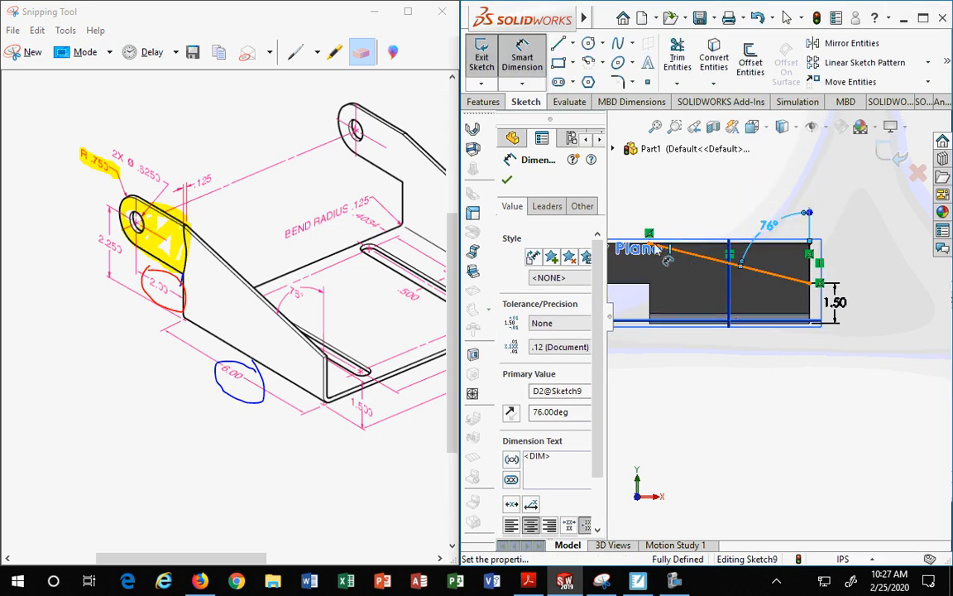
{"action": "scroll", "coordinate": [652, 258], "scroll_direction": "down", "scroll_amount": 1}
{"action": "scroll", "coordinate": [682, 263], "scroll_direction": "down", "scroll_amount": 1}
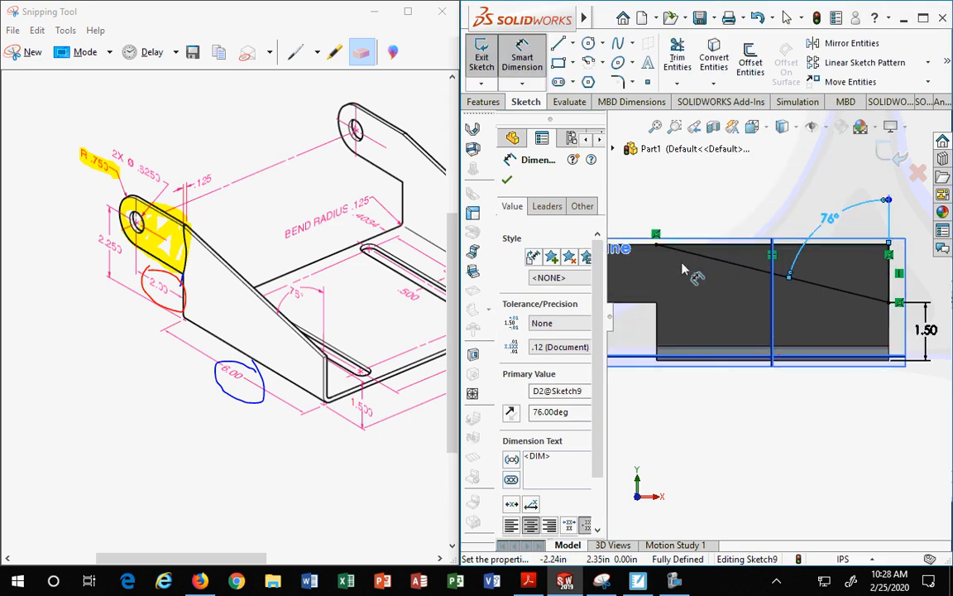
Step: Draw a vertical construction line about 2.1 in long up from the flange's inner step corner
{"action": "scroll", "coordinate": [682, 263], "scroll_direction": "up", "scroll_amount": 2}
{"action": "scroll", "coordinate": [668, 274], "scroll_direction": "down", "scroll_amount": 1}
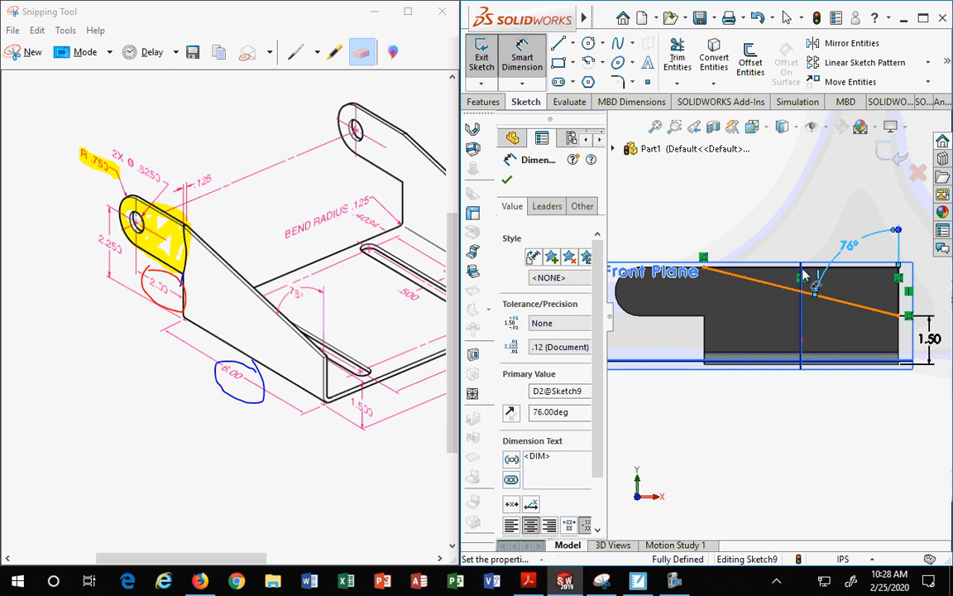
{"action": "scroll", "coordinate": [726, 278], "scroll_direction": "down", "scroll_amount": 4}
{"action": "scroll", "coordinate": [725, 278], "scroll_direction": "down", "scroll_amount": 2}
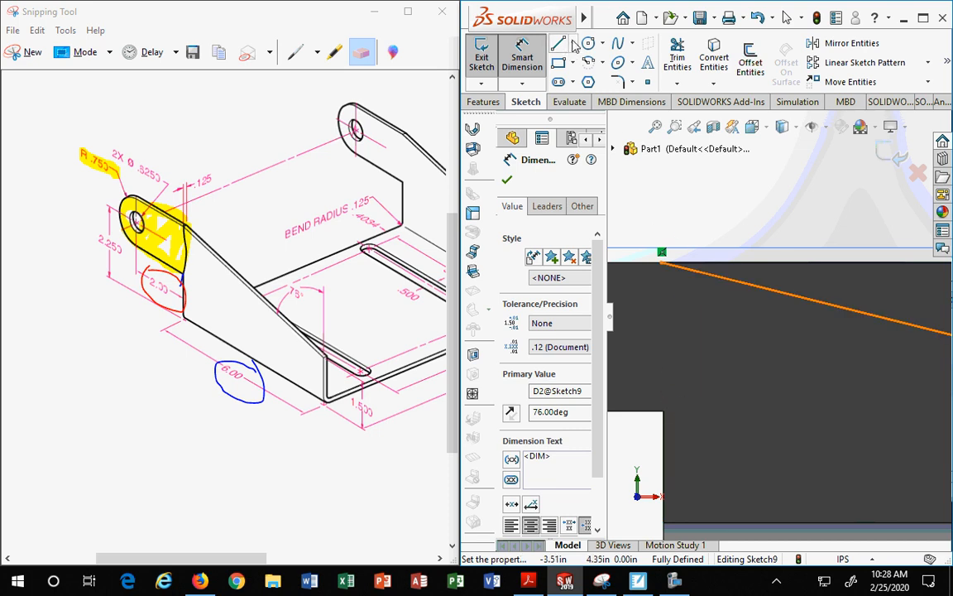
{"action": "left_click", "coordinate": [573, 44]}
{"action": "left_click", "coordinate": [583, 82]}
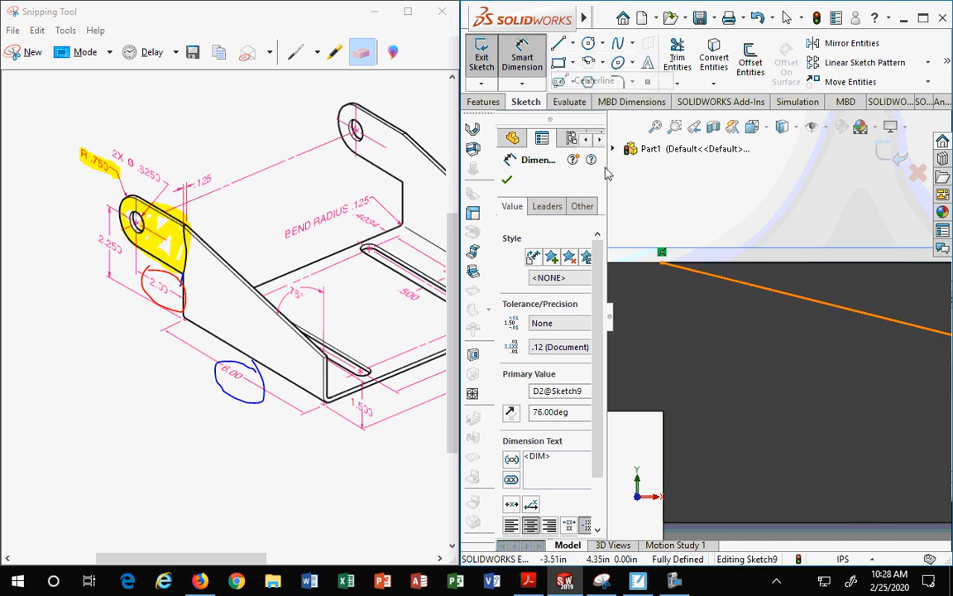
{"action": "left_click", "coordinate": [663, 411]}
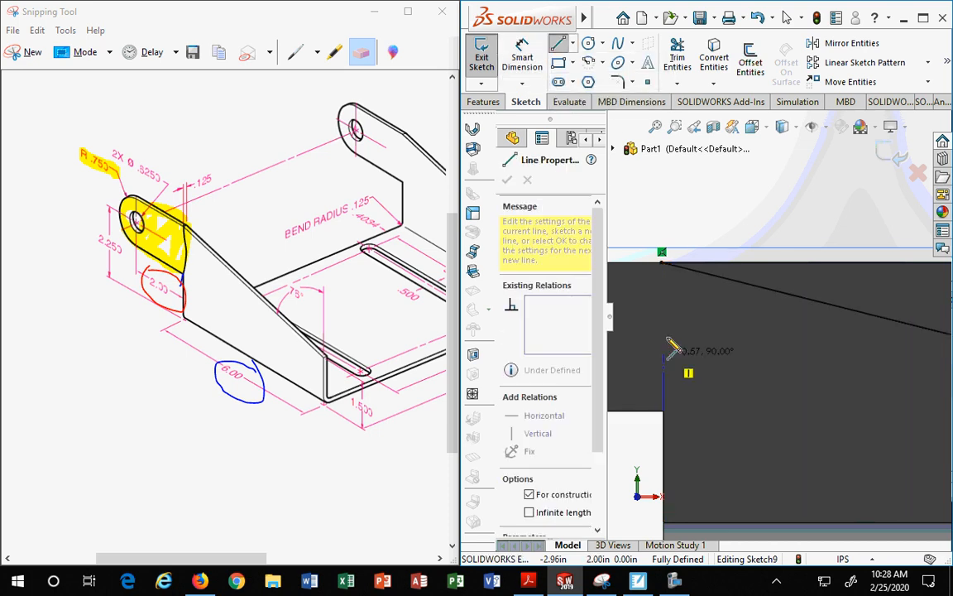
{"action": "left_click", "coordinate": [664, 217]}
{"action": "key", "text": "Escape"}
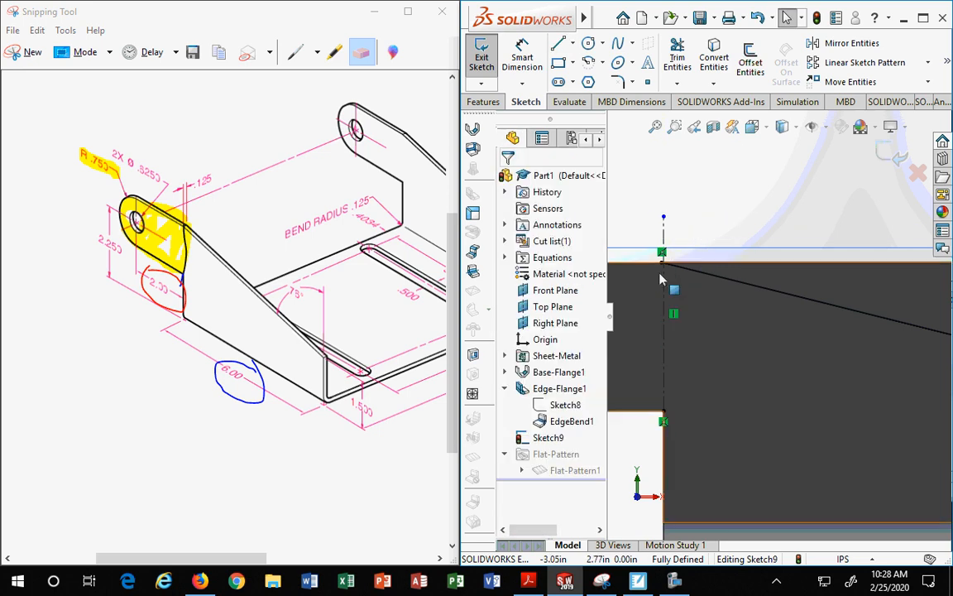
Step: Erase the remaining yellow highlight and red and blue markup from the reference drawing with the Eraser
{"action": "scroll", "coordinate": [721, 298], "scroll_direction": "down", "scroll_amount": 2}
{"action": "scroll", "coordinate": [736, 293], "scroll_direction": "down", "scroll_amount": 12}
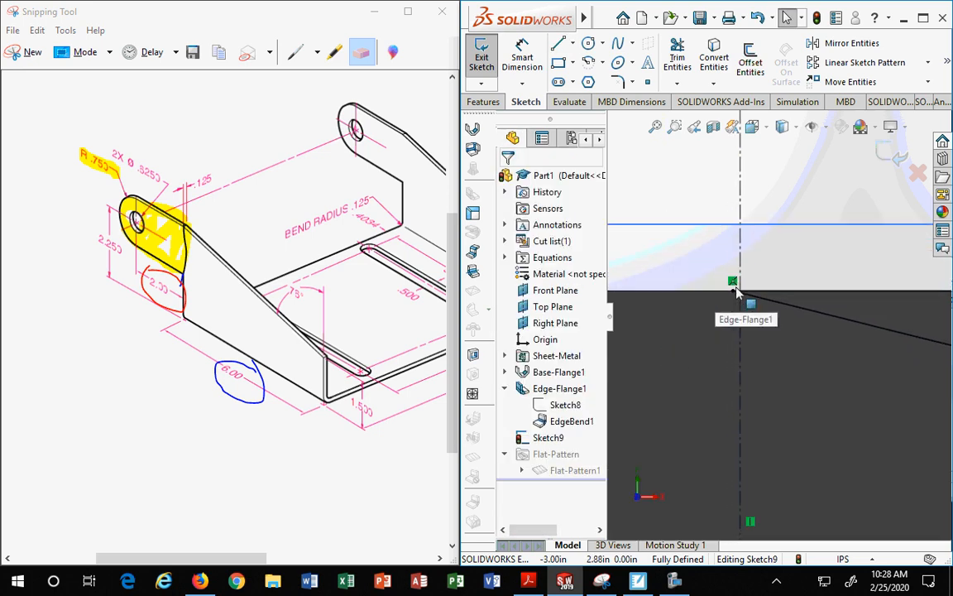
{"action": "scroll", "coordinate": [775, 295], "scroll_direction": "down", "scroll_amount": 3}
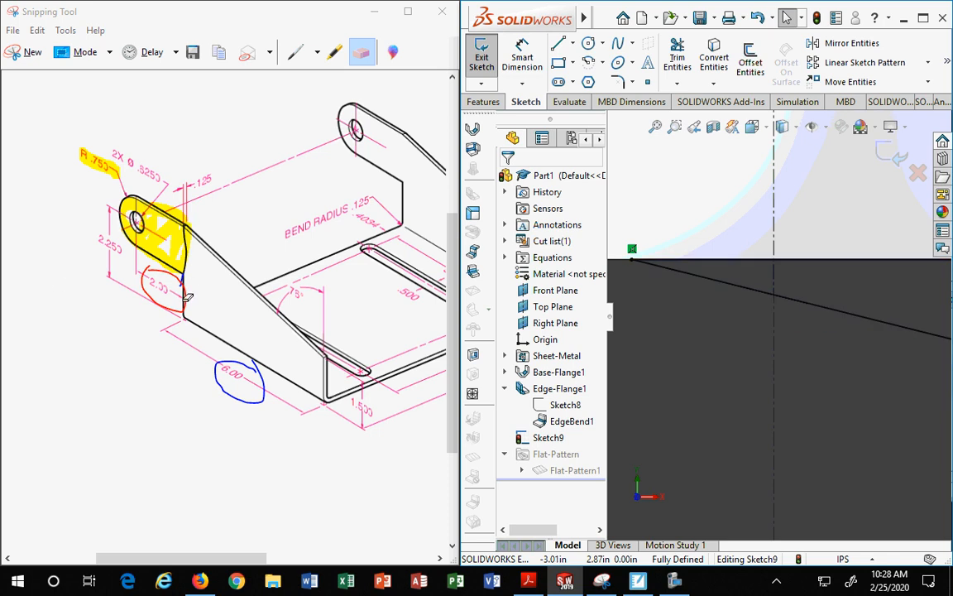
{"action": "left_click", "coordinate": [295, 53]}
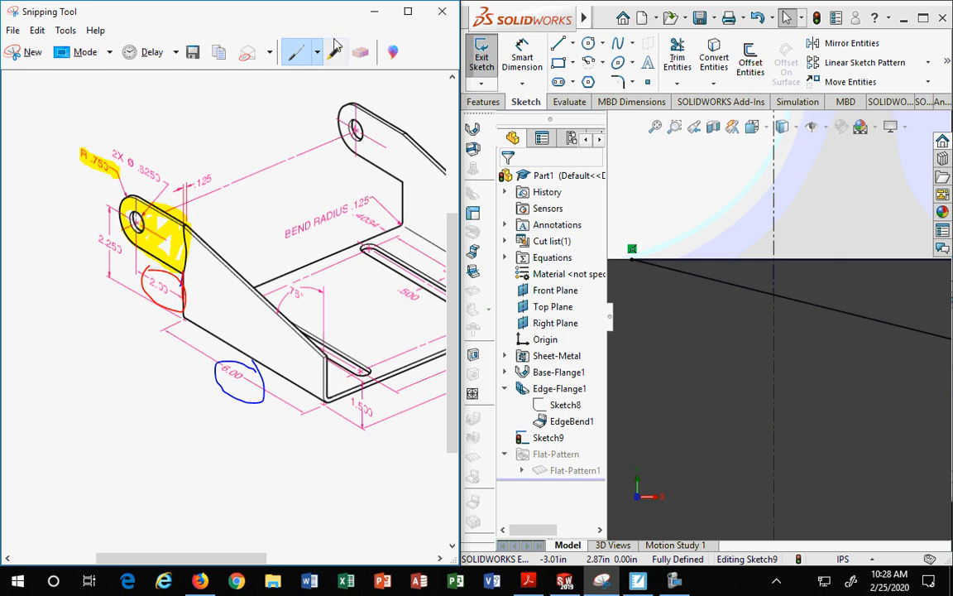
{"action": "left_click", "coordinate": [360, 52]}
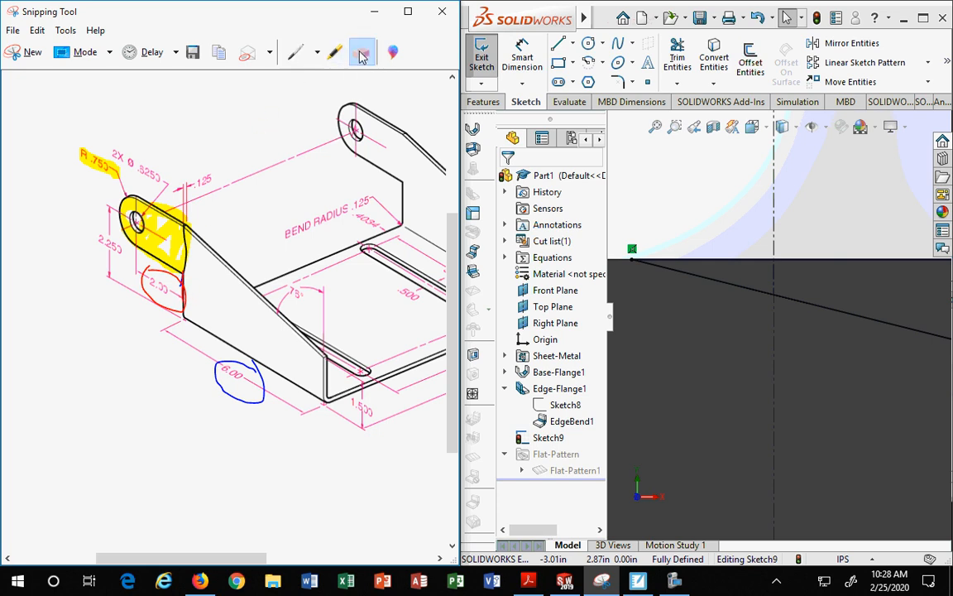
{"action": "left_click", "coordinate": [166, 225]}
{"action": "left_click", "coordinate": [101, 166]}
{"action": "left_click", "coordinate": [185, 257]}
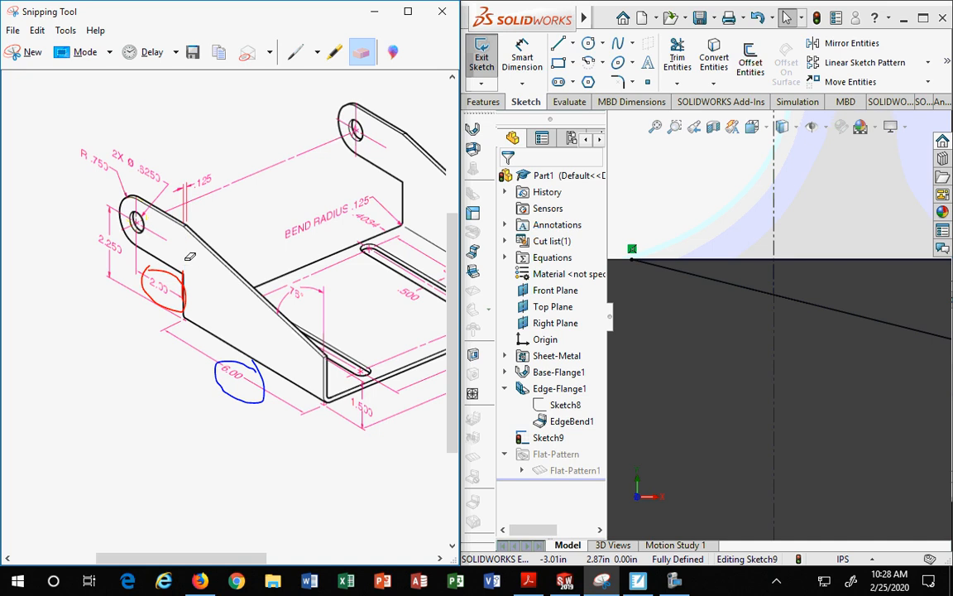
{"action": "left_click", "coordinate": [183, 293]}
{"action": "left_click", "coordinate": [235, 366]}
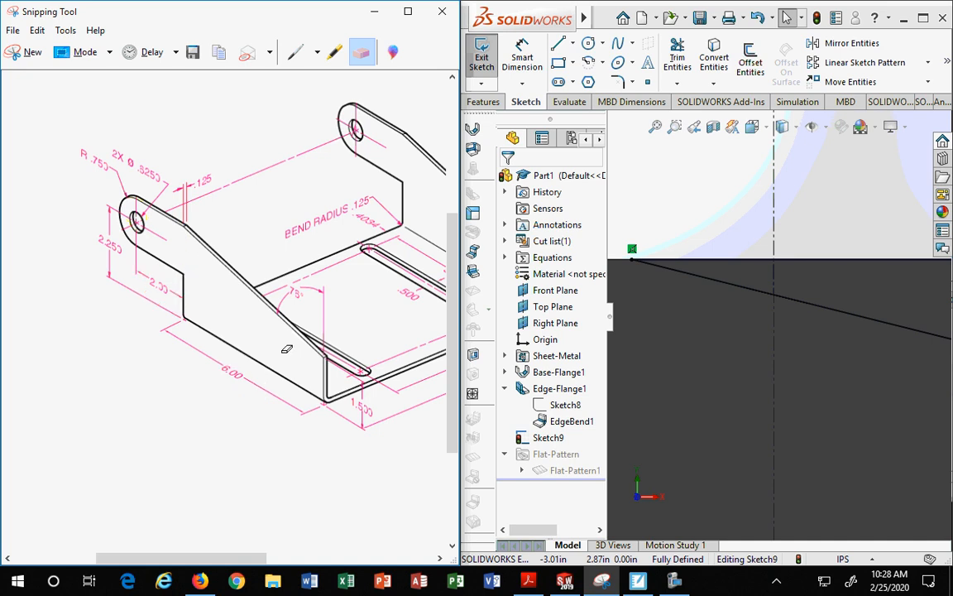
Step: Switch to the Blue Pen and mark the tab's step edge and bend location on the reference drawing
{"action": "left_click", "coordinate": [317, 52]}
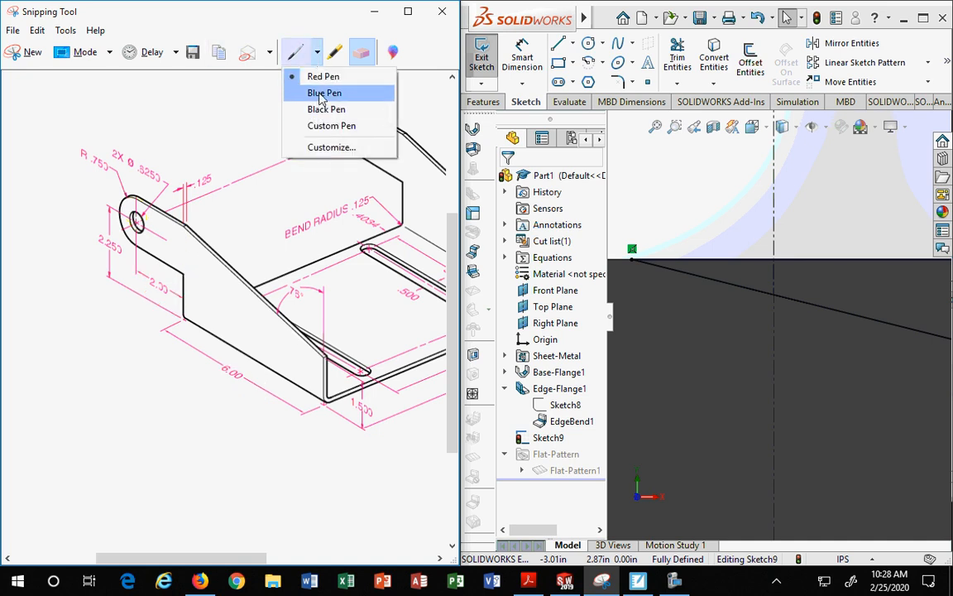
{"action": "left_click", "coordinate": [321, 93]}
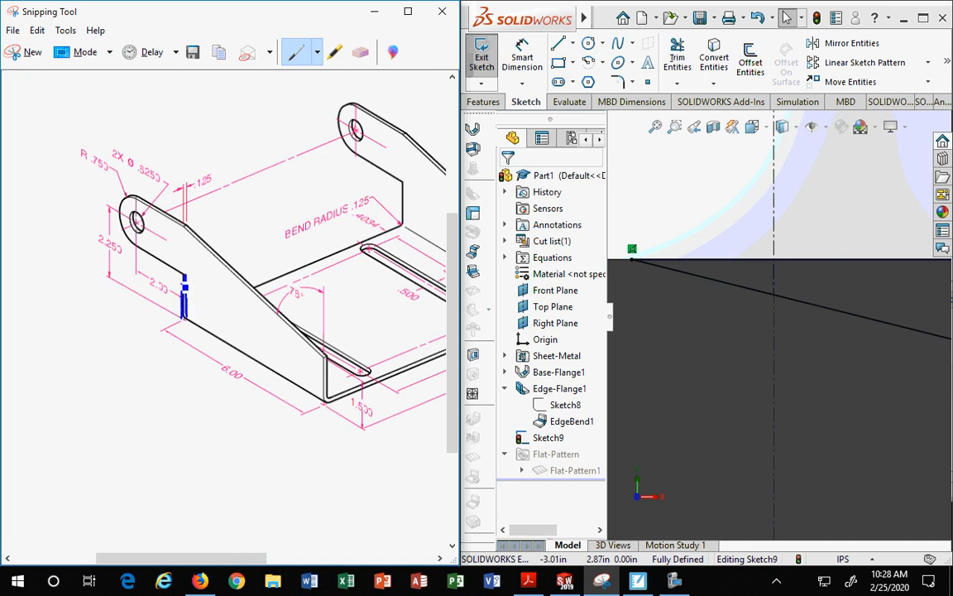
{"action": "left_click_drag", "start_coordinate": [186, 311], "coordinate": [184, 273]}
{"action": "left_click_drag", "start_coordinate": [174, 197], "coordinate": [196, 242]}
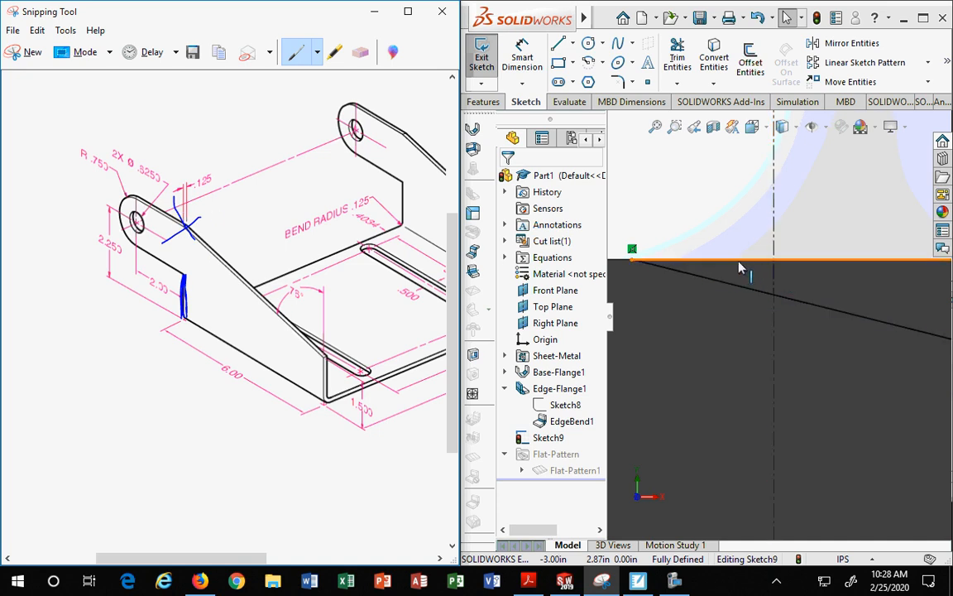
Step: Cut-extrude the angled sketch through the edge flange with the depth linked to the sheet thickness
{"action": "scroll", "coordinate": [685, 266], "scroll_direction": "down", "scroll_amount": 5}
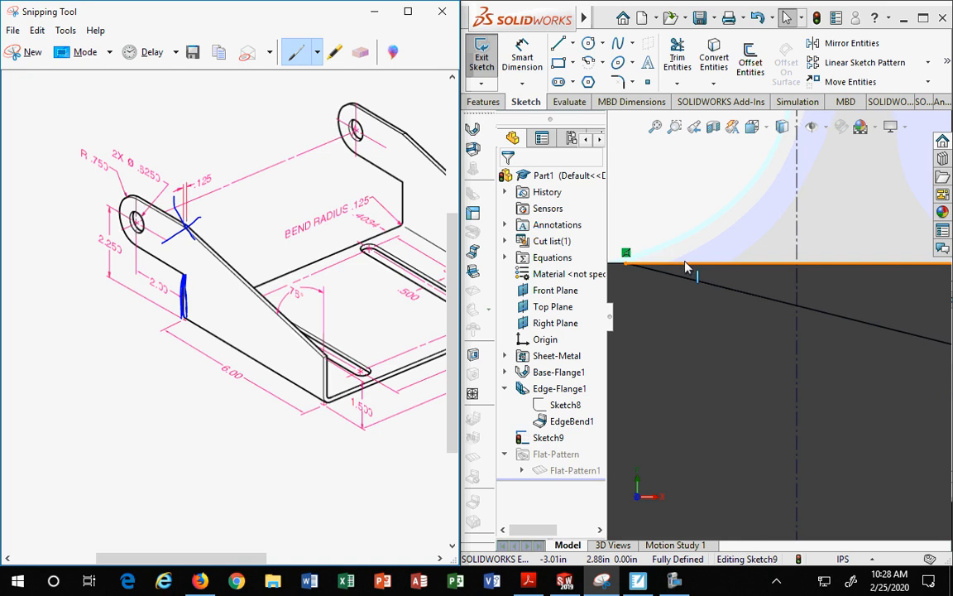
{"action": "scroll", "coordinate": [757, 287], "scroll_direction": "up", "scroll_amount": 3}
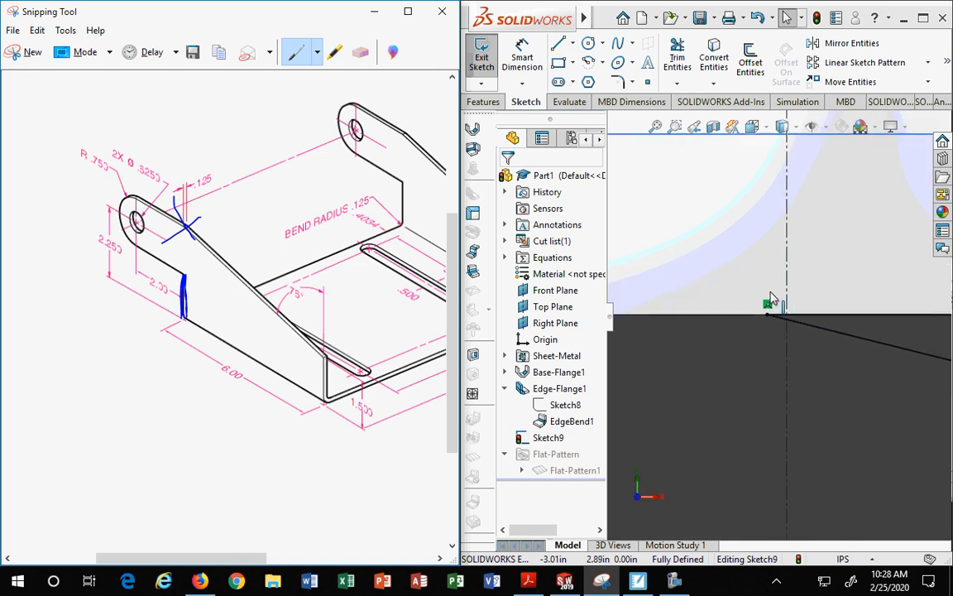
{"action": "scroll", "coordinate": [891, 354], "scroll_direction": "up", "scroll_amount": 5}
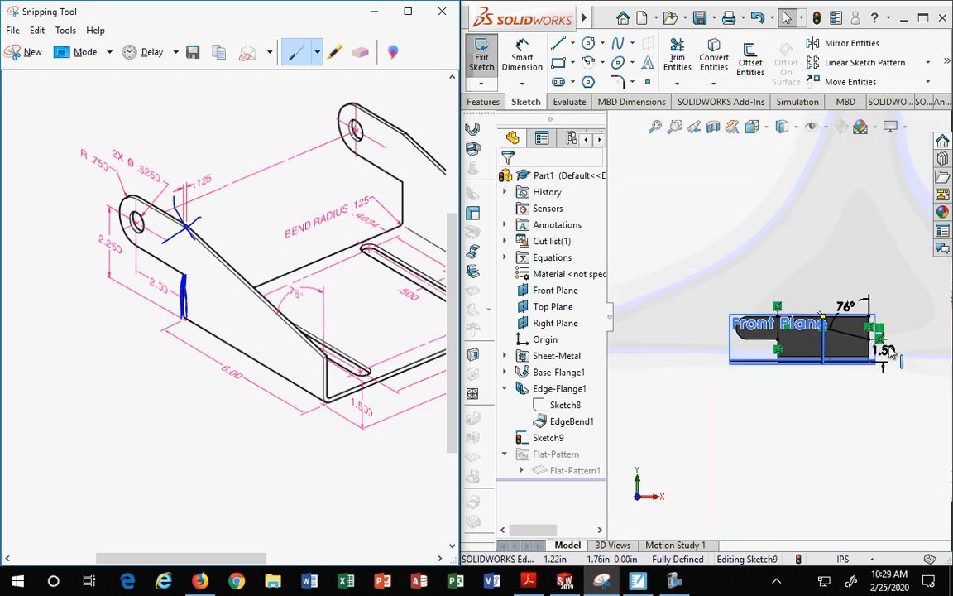
{"action": "middle_click_drag", "start_coordinate": [841, 379], "coordinate": [826, 384]}
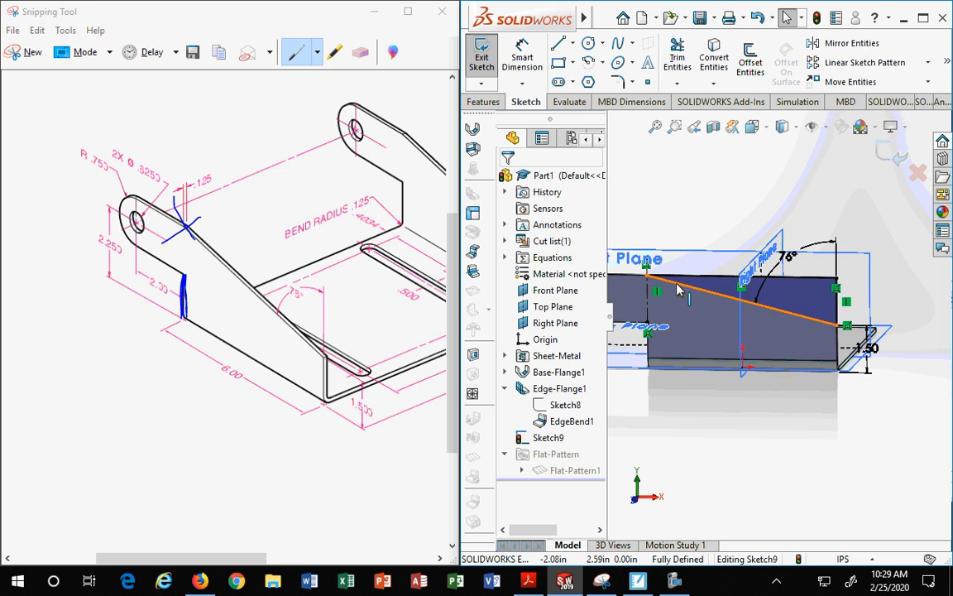
{"action": "scroll", "coordinate": [654, 283], "scroll_direction": "down", "scroll_amount": 5}
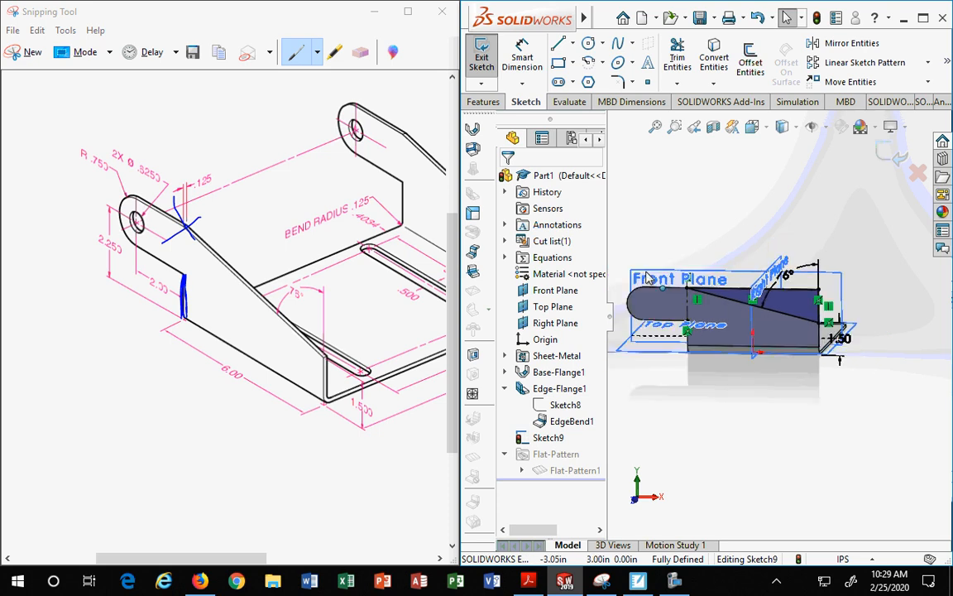
{"action": "scroll", "coordinate": [705, 283], "scroll_direction": "down", "scroll_amount": 2}
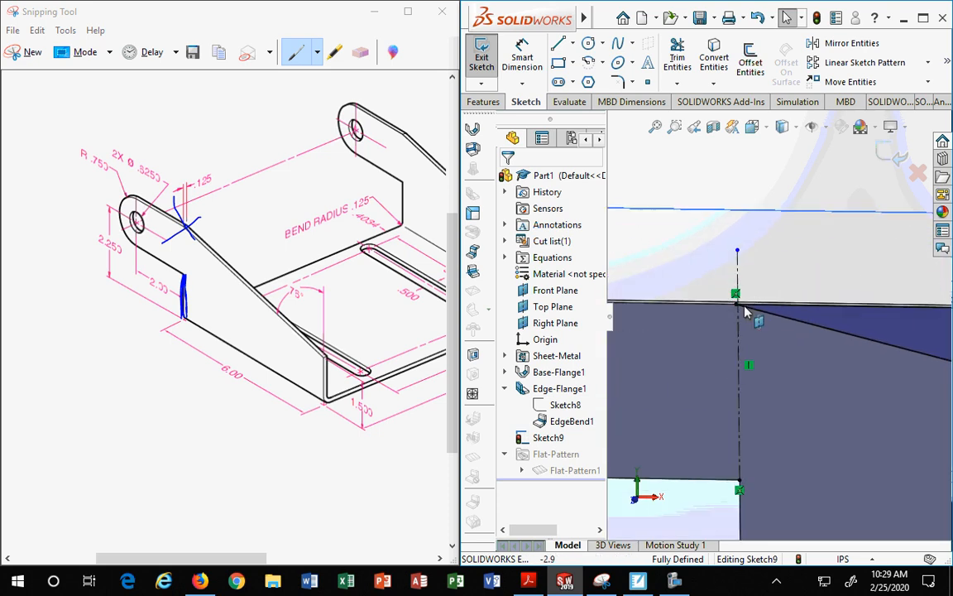
{"action": "scroll", "coordinate": [747, 317], "scroll_direction": "up", "scroll_amount": 3}
{"action": "scroll", "coordinate": [747, 317], "scroll_direction": "up", "scroll_amount": 2}
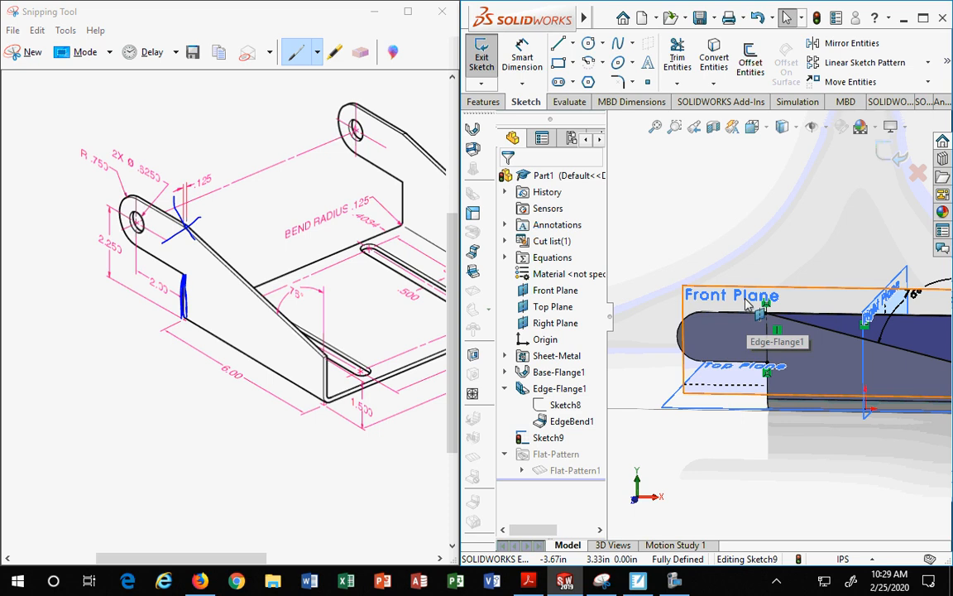
{"action": "scroll", "coordinate": [861, 327], "scroll_direction": "up", "scroll_amount": 2}
{"action": "middle_click_drag", "start_coordinate": [860, 327], "coordinate": [843, 390]}
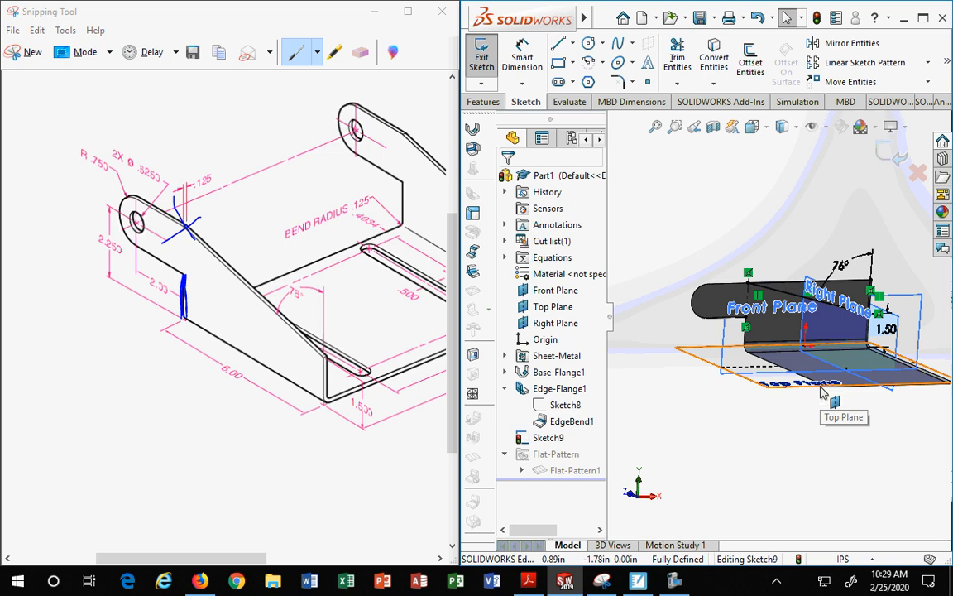
{"action": "middle_click_drag", "start_coordinate": [823, 392], "coordinate": [759, 453]}
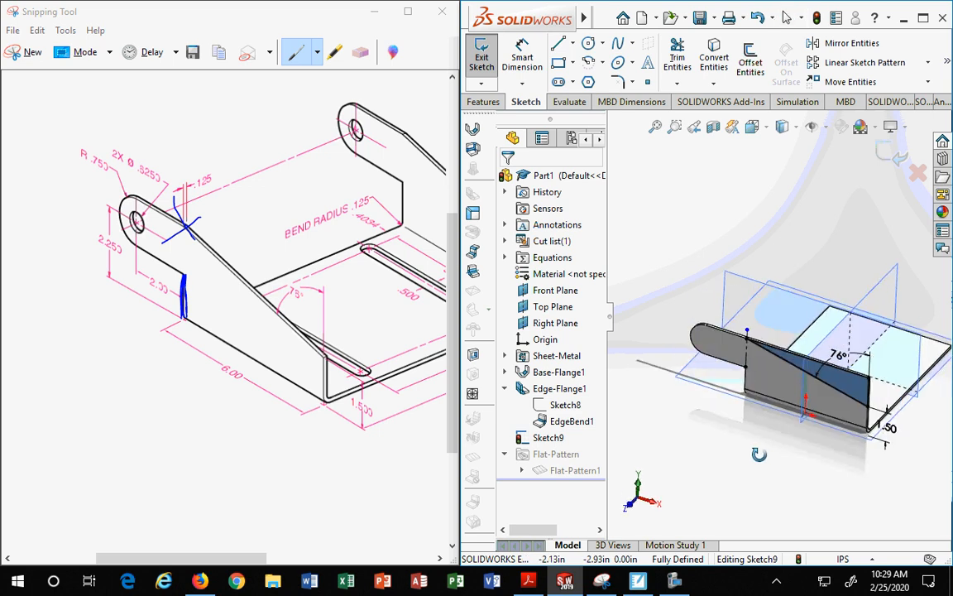
{"action": "left_click", "coordinate": [484, 101]}
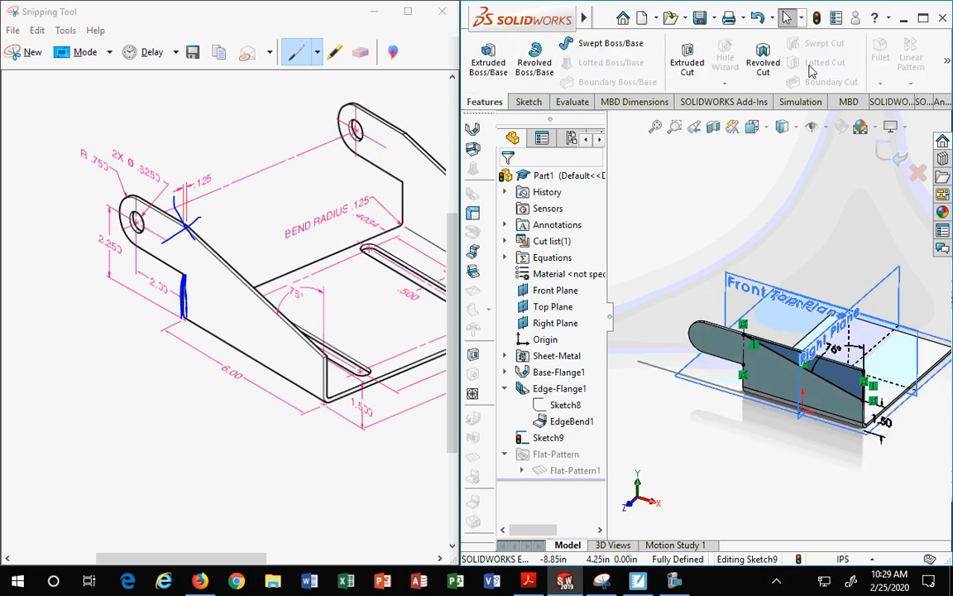
{"action": "left_click", "coordinate": [687, 62]}
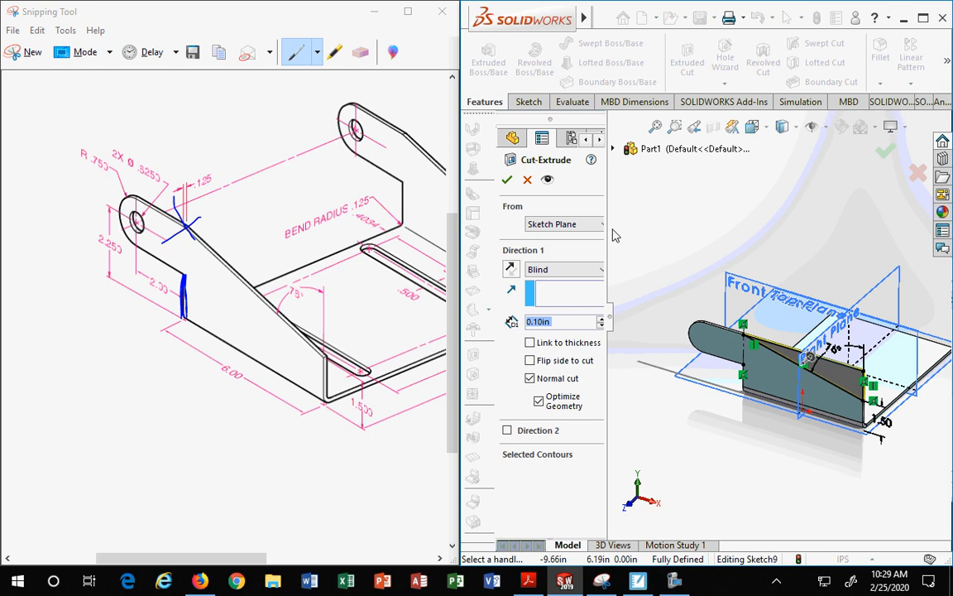
{"action": "left_click", "coordinate": [530, 343]}
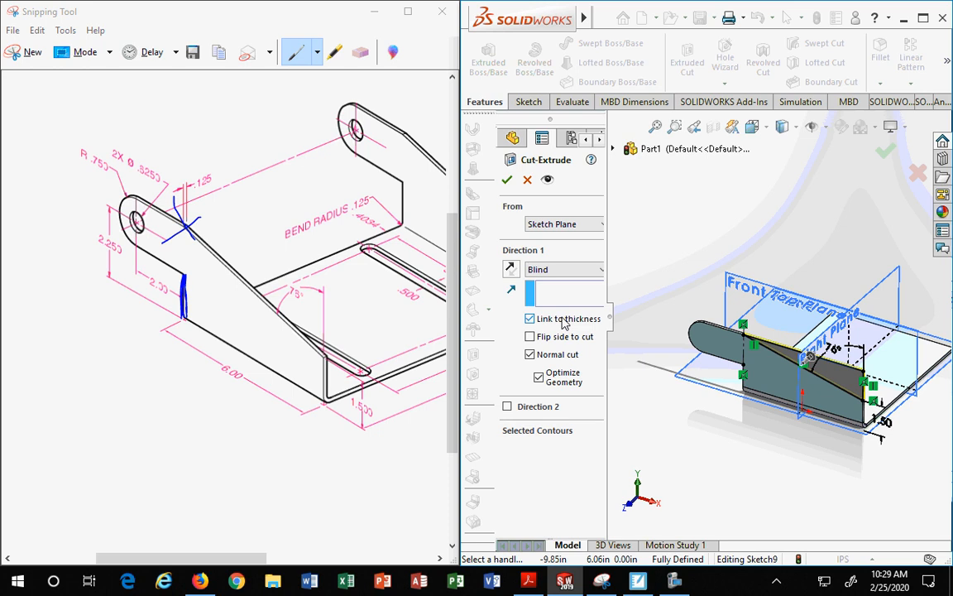
{"action": "left_click", "coordinate": [885, 152]}
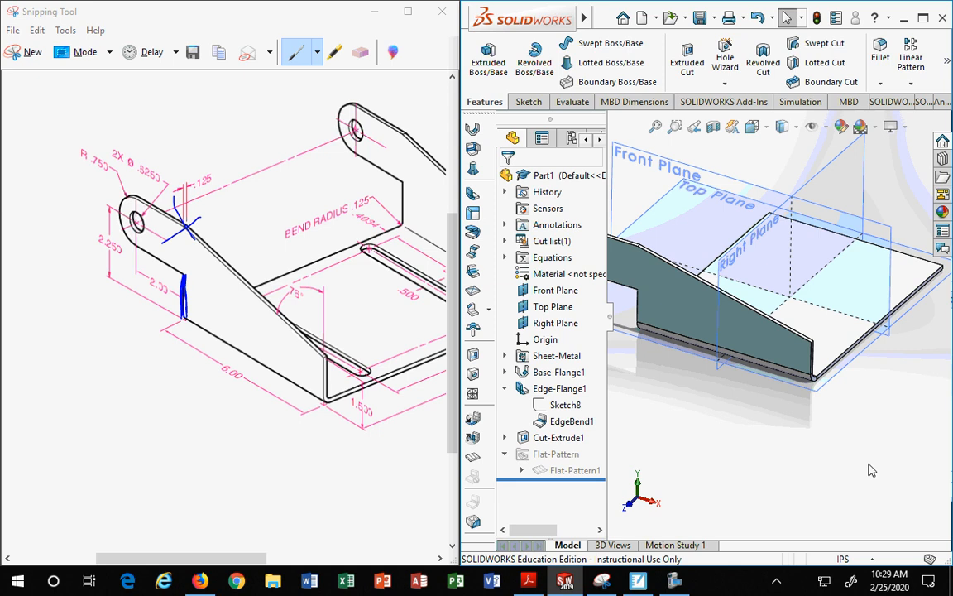
Step: Start Hole Wizard on the rounded tab face, choosing the plain Hole type and the ANSI Inch standard
{"action": "middle_click_drag", "start_coordinate": [869, 470], "coordinate": [685, 335]}
{"action": "scroll", "coordinate": [685, 332], "scroll_direction": "down", "scroll_amount": 3}
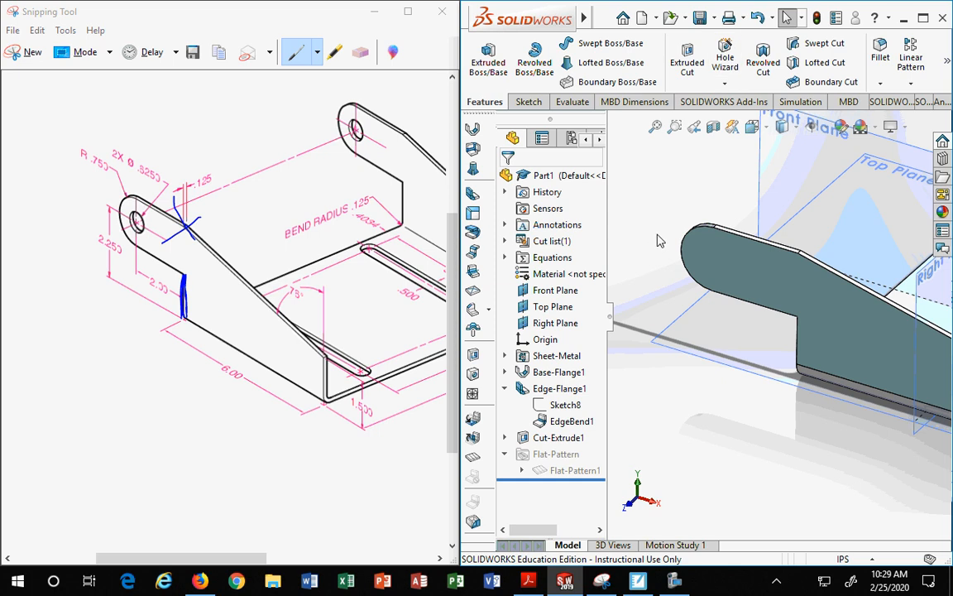
{"action": "left_click", "coordinate": [714, 259]}
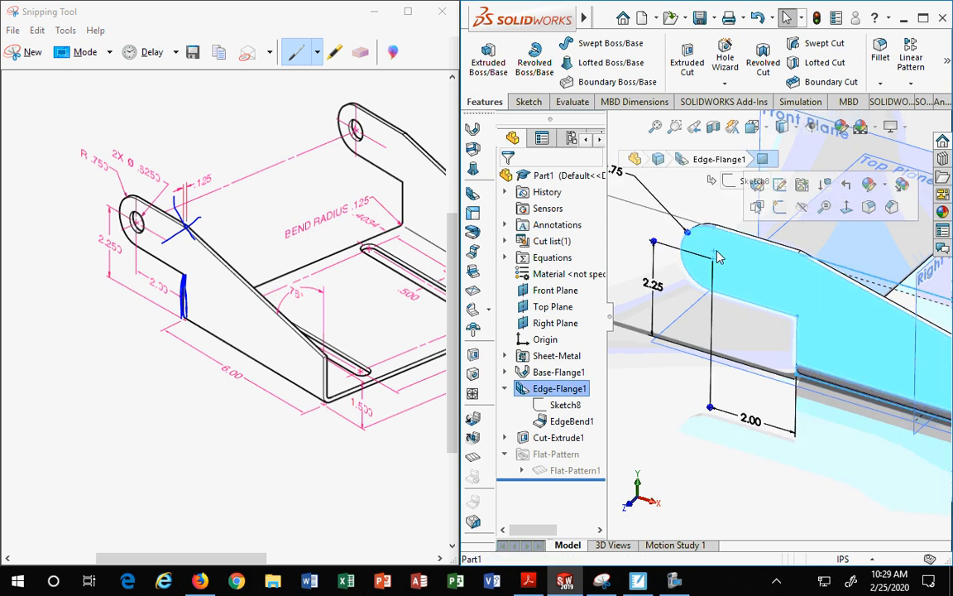
{"action": "left_click", "coordinate": [725, 66]}
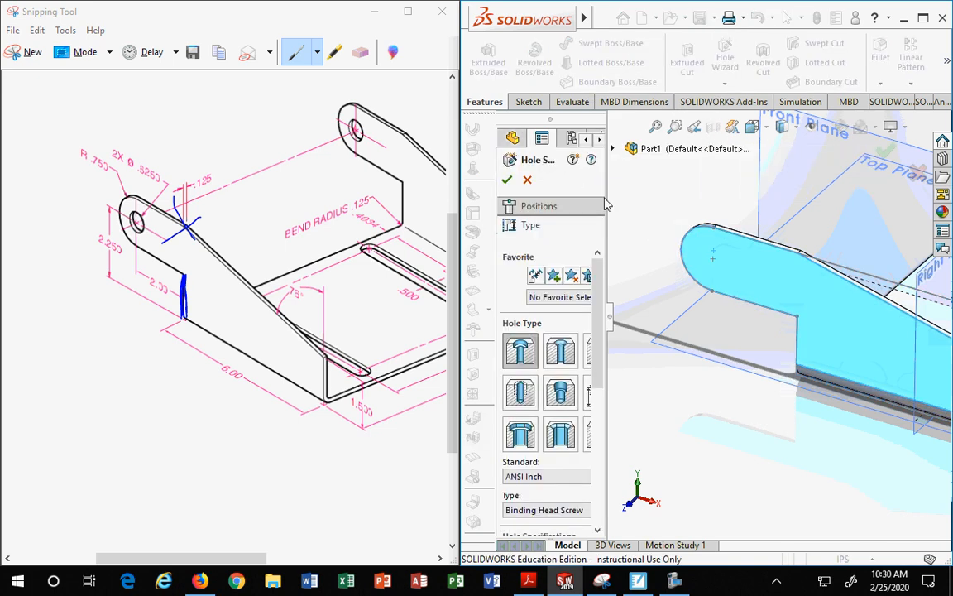
{"action": "left_click_drag", "start_coordinate": [607, 177], "coordinate": [643, 177]}
{"action": "left_click", "coordinate": [601, 333]}
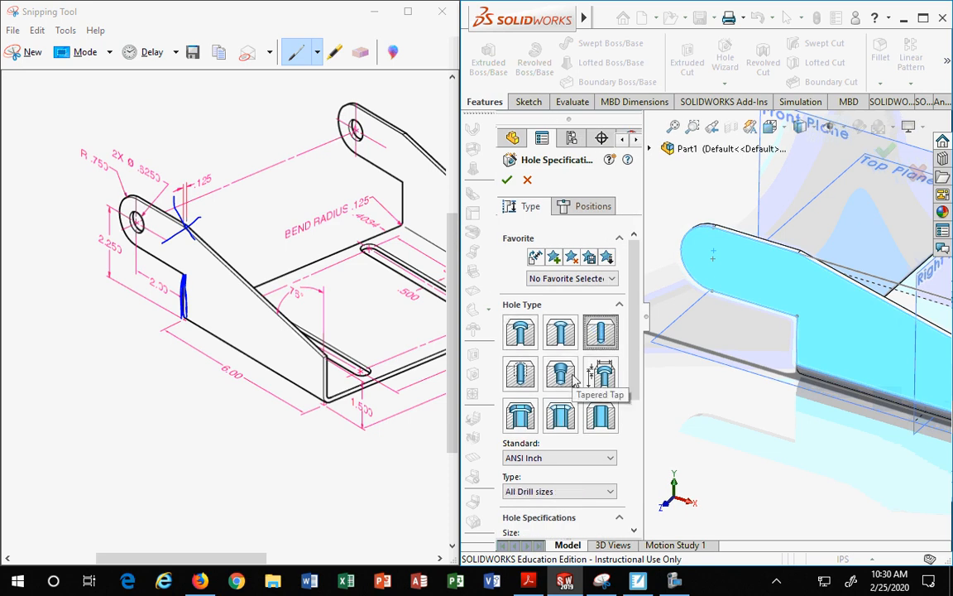
{"action": "scroll", "coordinate": [577, 379], "scroll_direction": "down", "scroll_amount": 7}
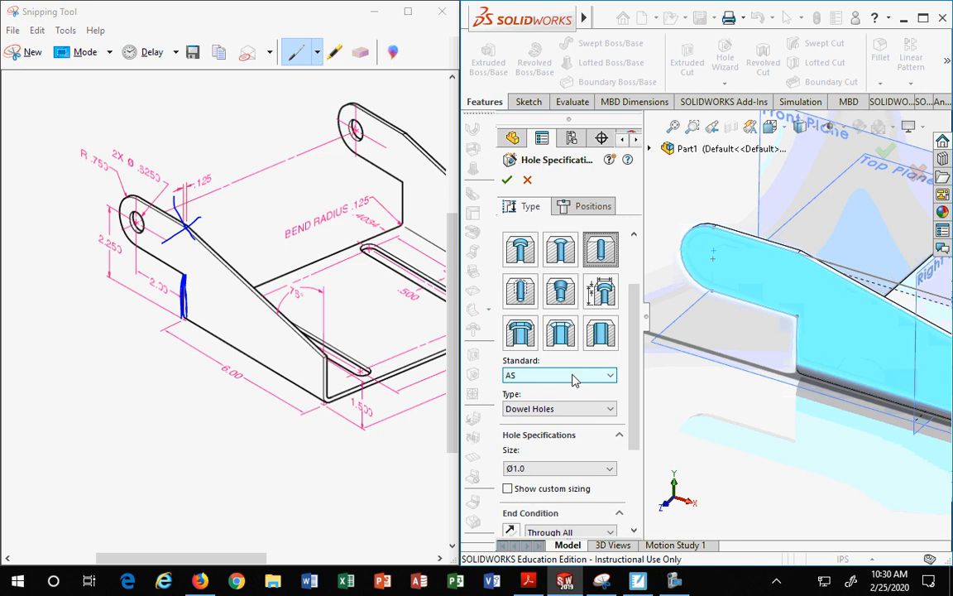
{"action": "left_click", "coordinate": [576, 377]}
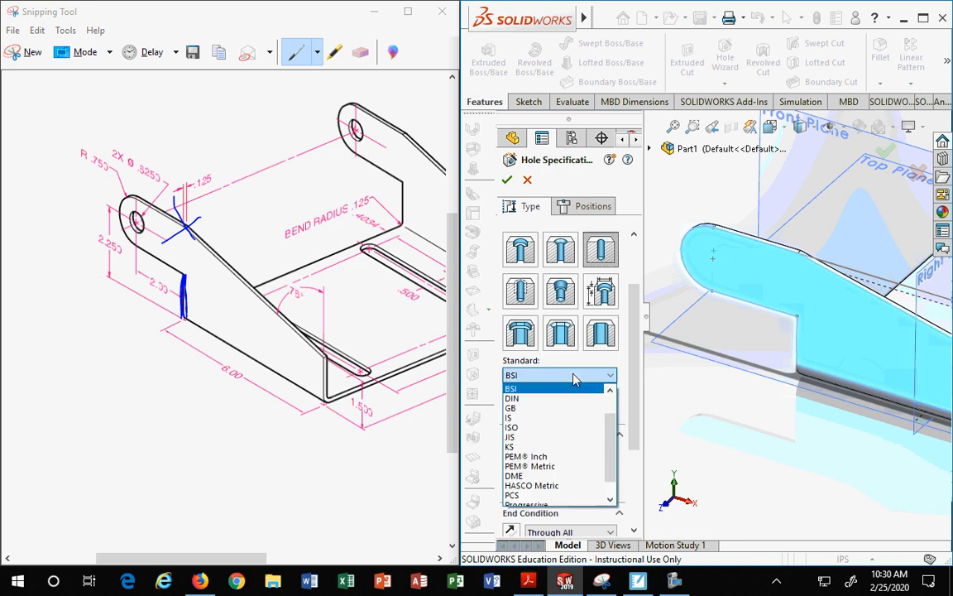
{"action": "scroll", "coordinate": [522, 451], "scroll_direction": "up", "scroll_amount": 1}
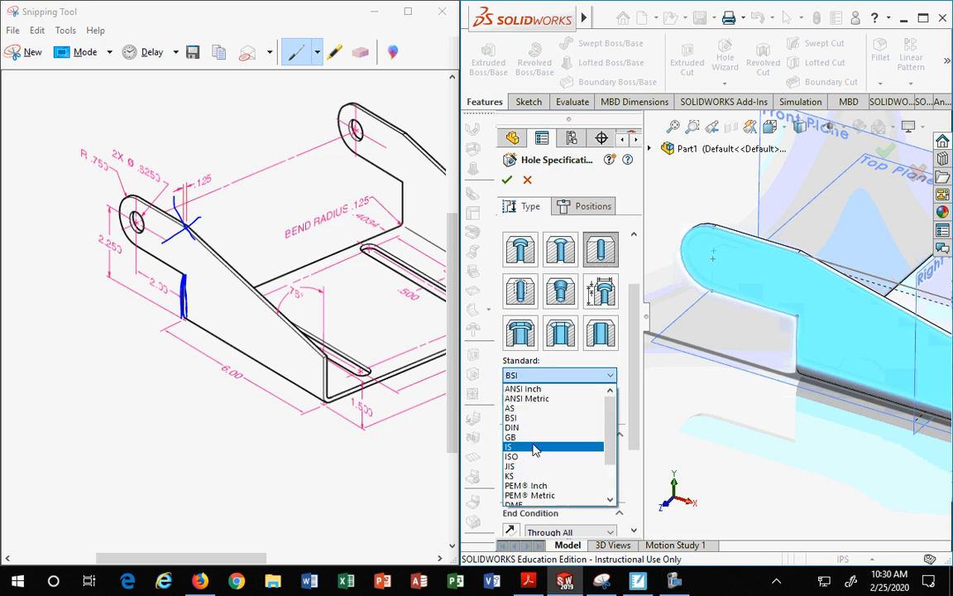
{"action": "left_click", "coordinate": [523, 388]}
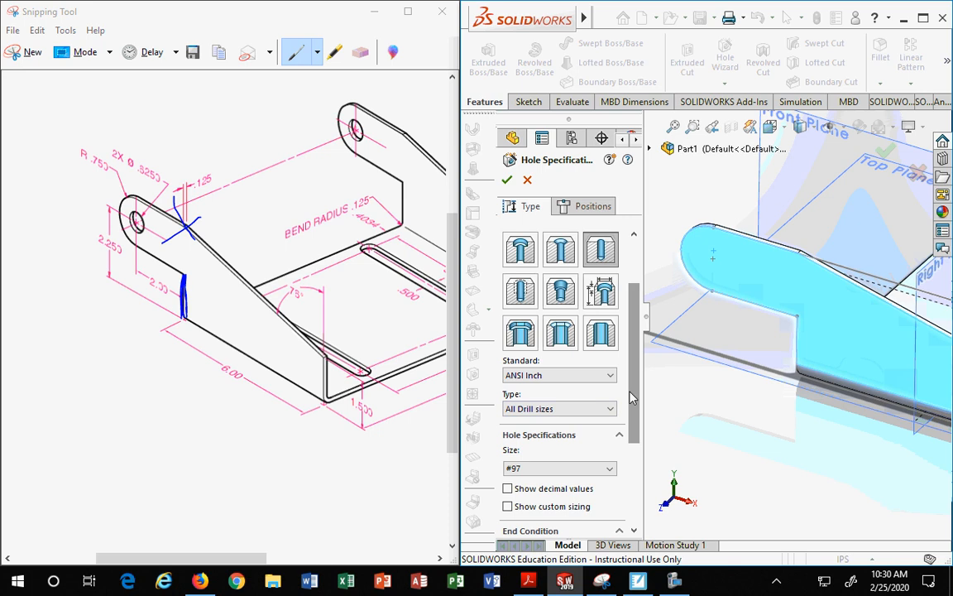
Step: Set the hole size to 5/8 and turn on showing decimal values
{"action": "scroll", "coordinate": [628, 400], "scroll_direction": "down", "scroll_amount": 5}
{"action": "left_click", "coordinate": [608, 342]}
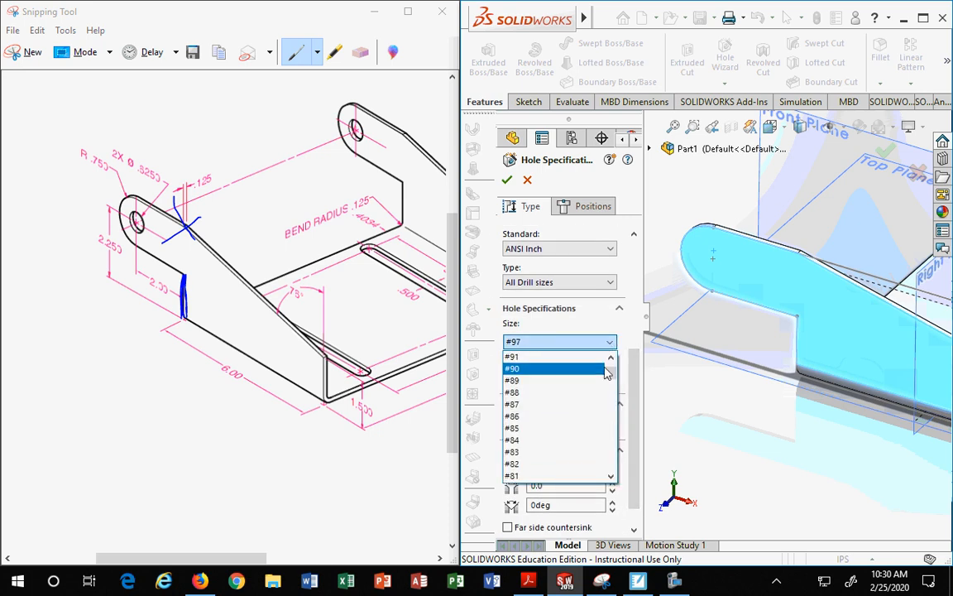
{"action": "left_click_drag", "start_coordinate": [610, 367], "coordinate": [617, 453]}
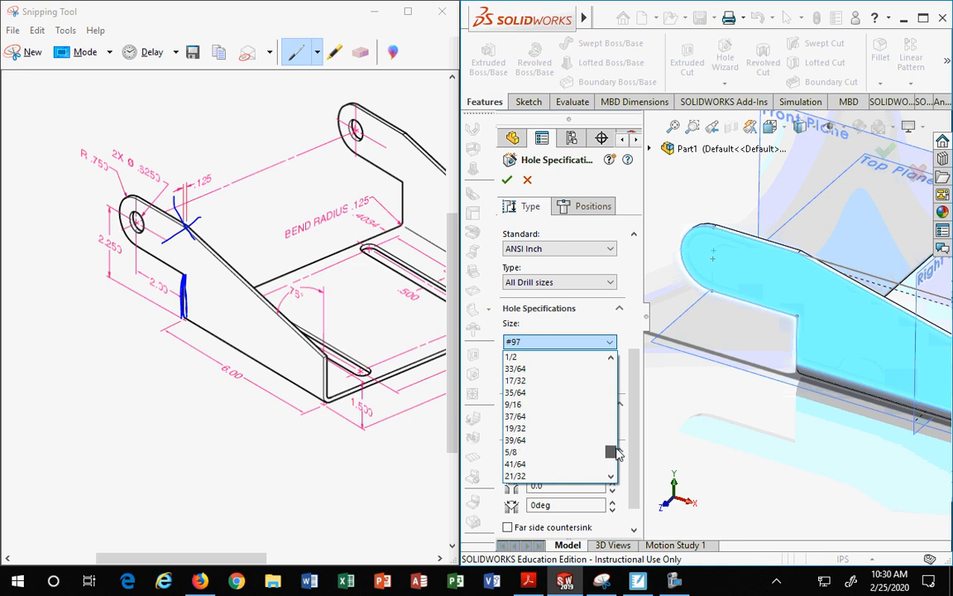
{"action": "left_click", "coordinate": [521, 452]}
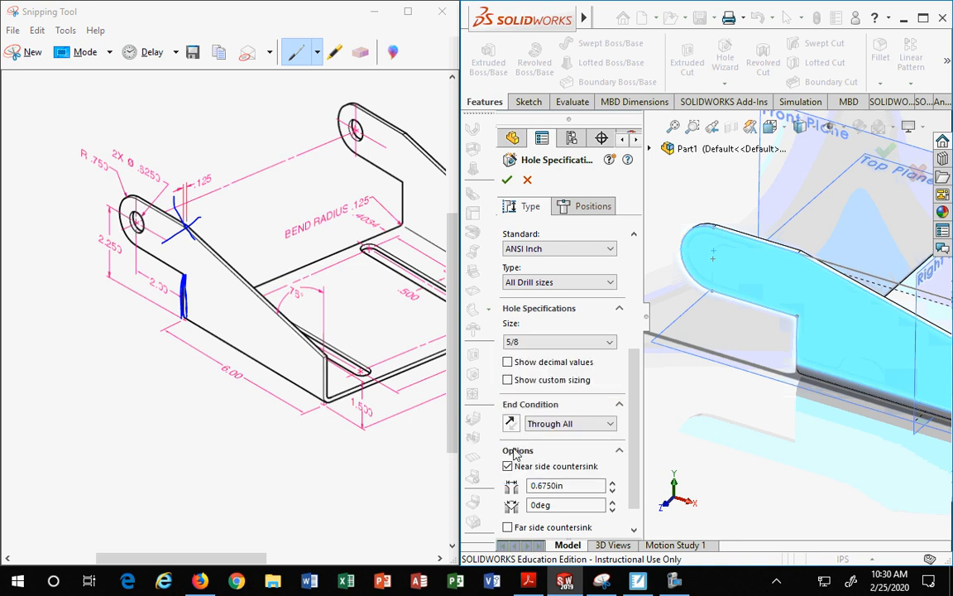
{"action": "scroll", "coordinate": [579, 347], "scroll_direction": "down", "scroll_amount": 1}
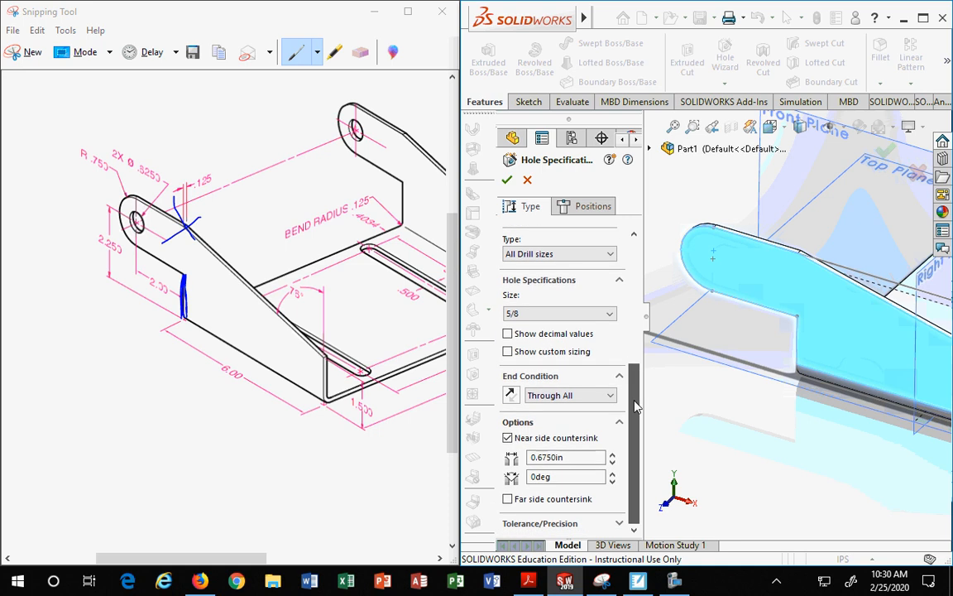
{"action": "left_click", "coordinate": [508, 334]}
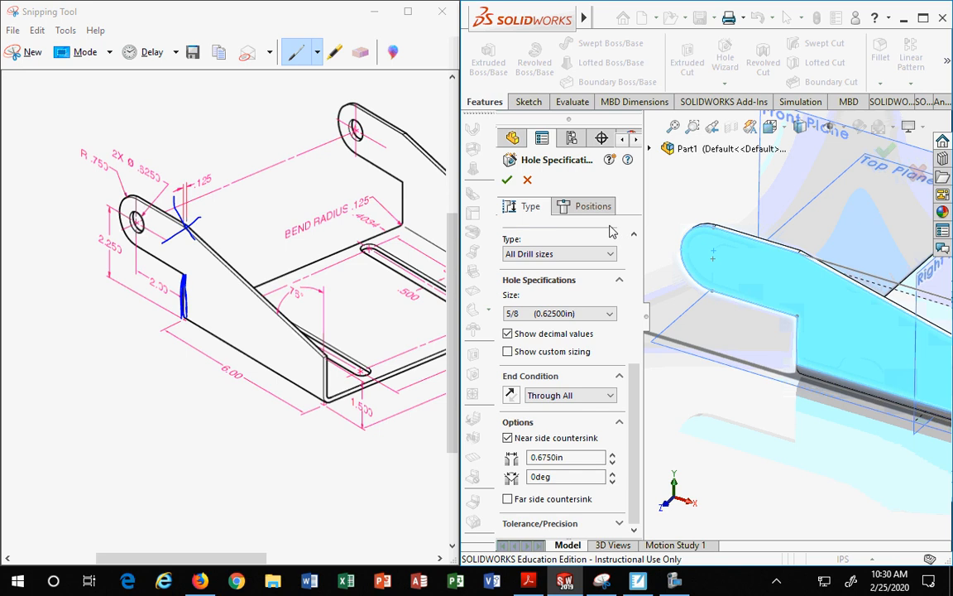
Step: Position the hole at the centre of the tab's rounded end
{"action": "left_click", "coordinate": [586, 209]}
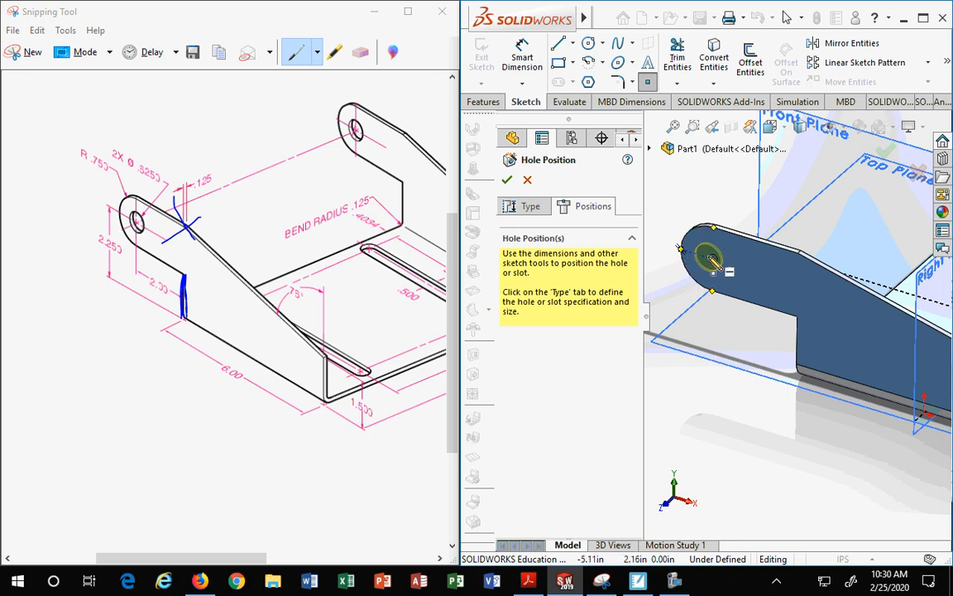
{"action": "left_click", "coordinate": [713, 260]}
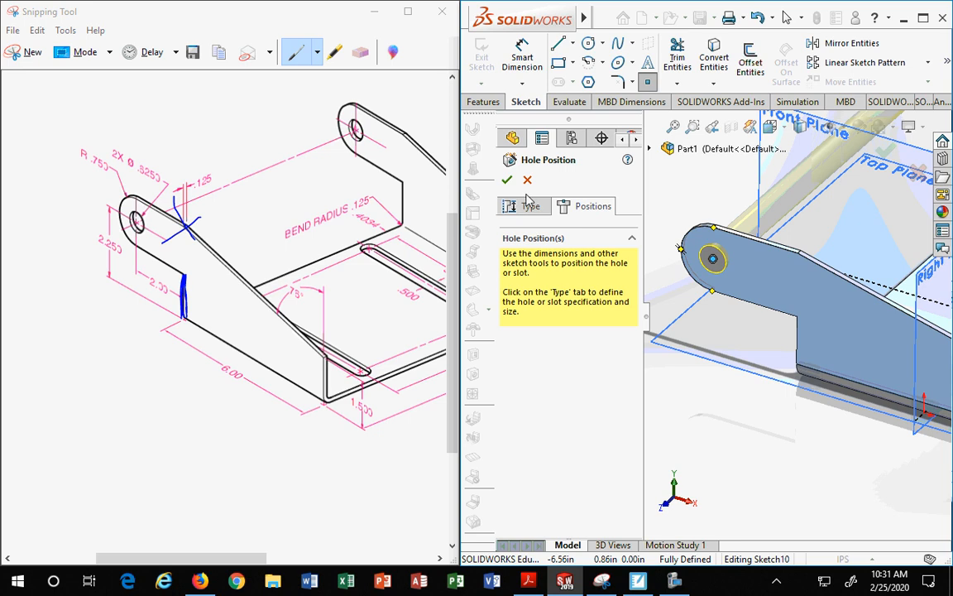
Step: Set the hole's end condition to Up To Next and confirm the hole
{"action": "left_click", "coordinate": [521, 210]}
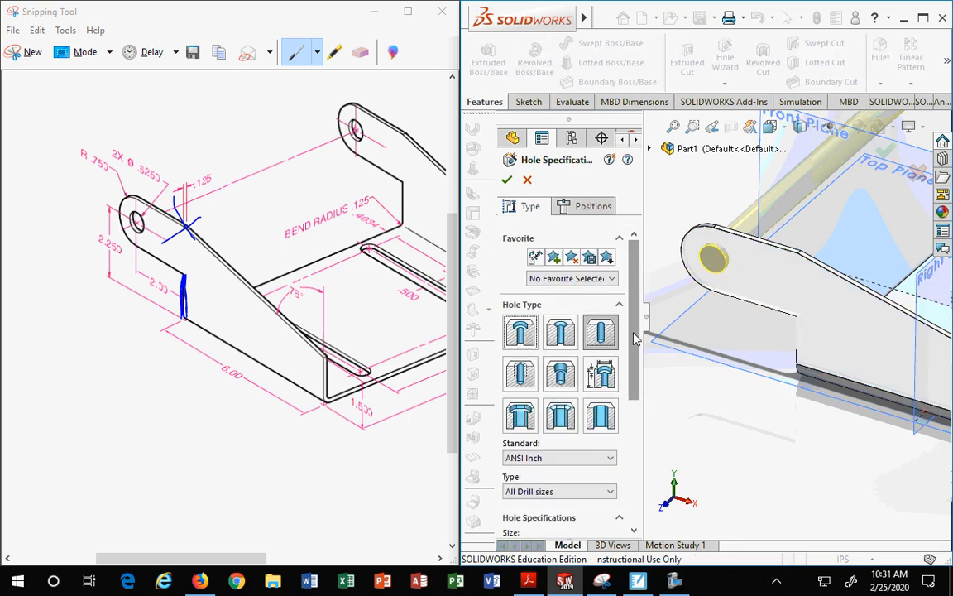
{"action": "scroll", "coordinate": [637, 368], "scroll_direction": "down", "scroll_amount": 2}
{"action": "scroll", "coordinate": [637, 368], "scroll_direction": "down", "scroll_amount": 3}
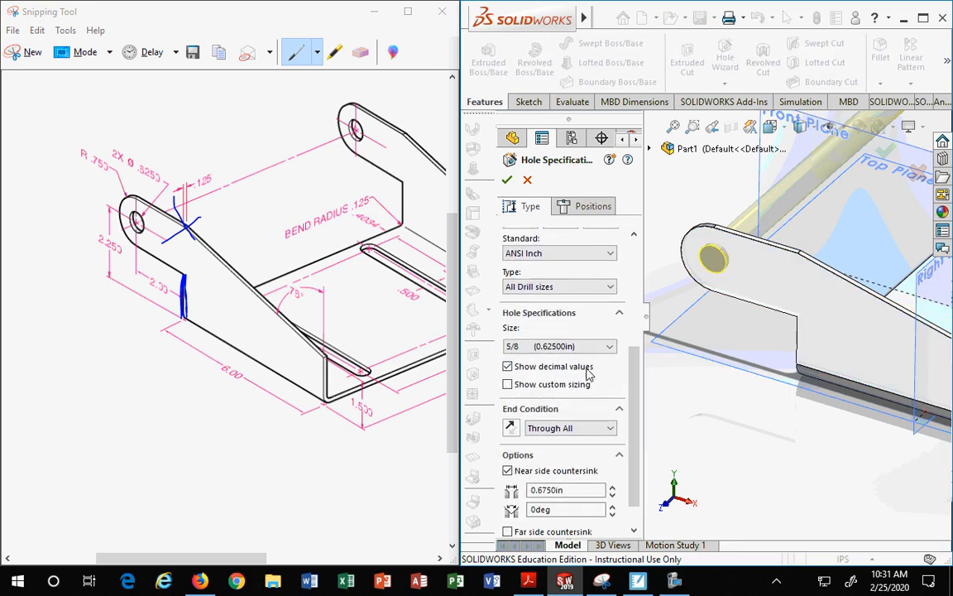
{"action": "left_click", "coordinate": [613, 429]}
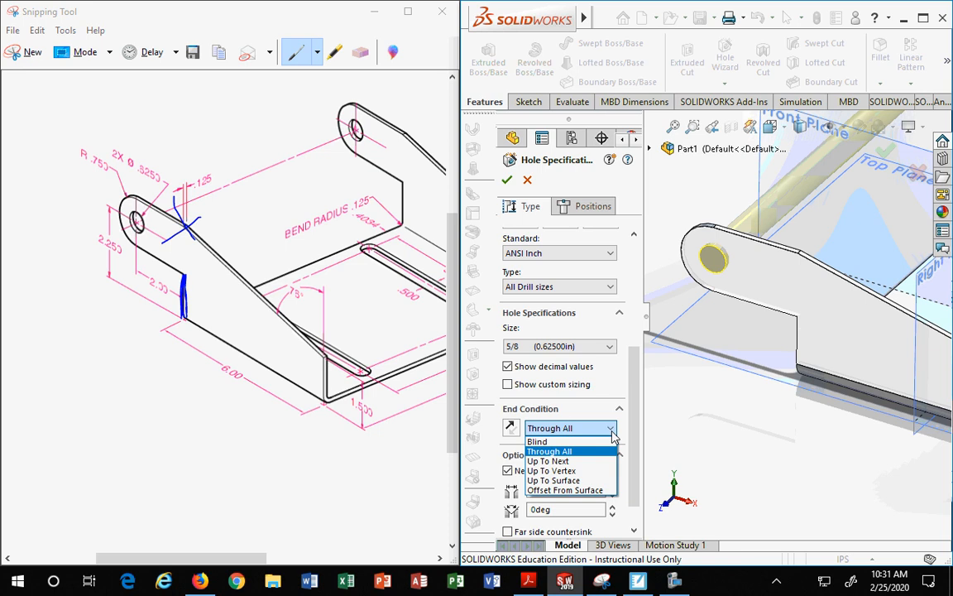
{"action": "left_click", "coordinate": [612, 436]}
{"action": "scroll", "coordinate": [637, 451], "scroll_direction": "down", "scroll_amount": 1}
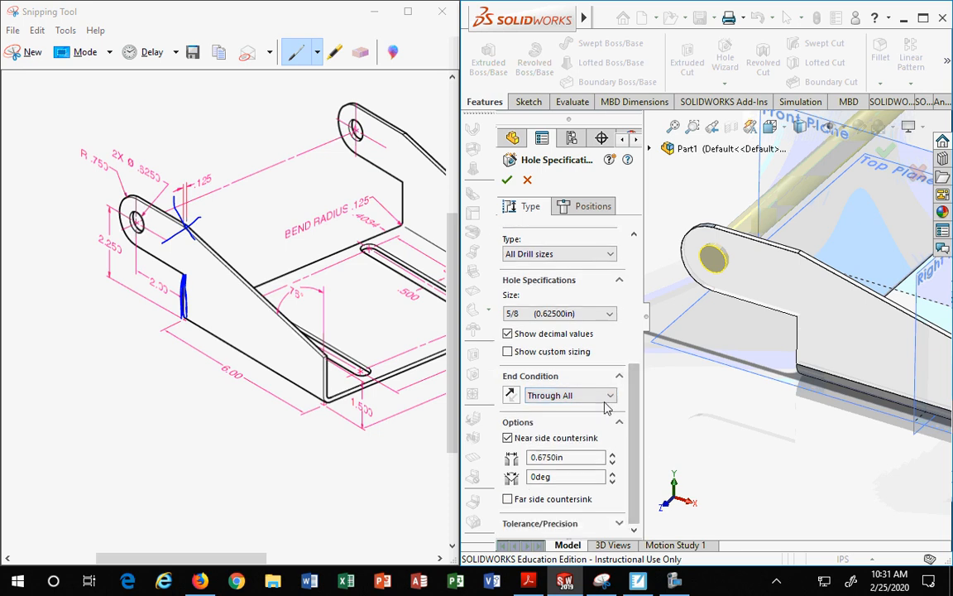
{"action": "left_click", "coordinate": [611, 398]}
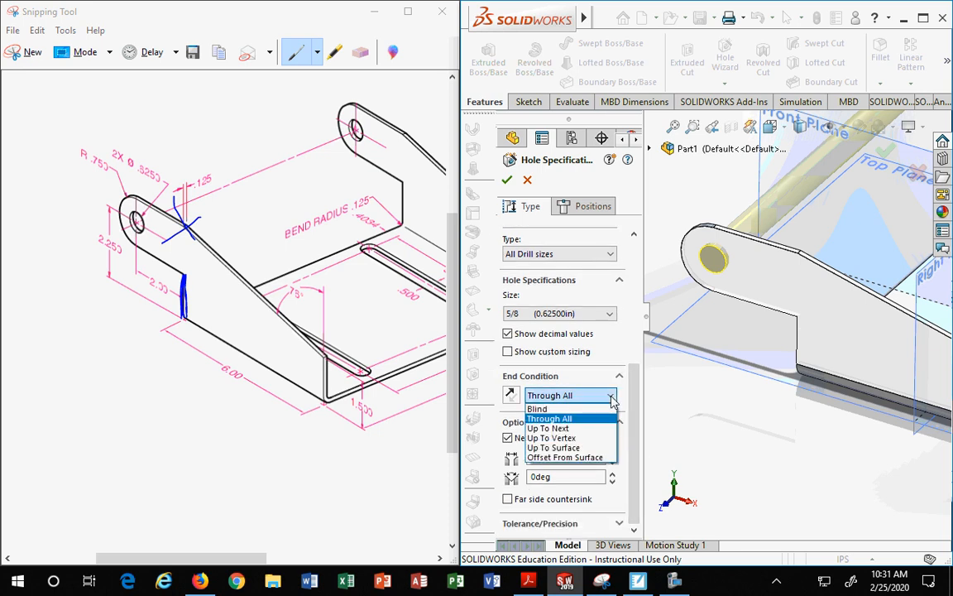
{"action": "left_click", "coordinate": [562, 429]}
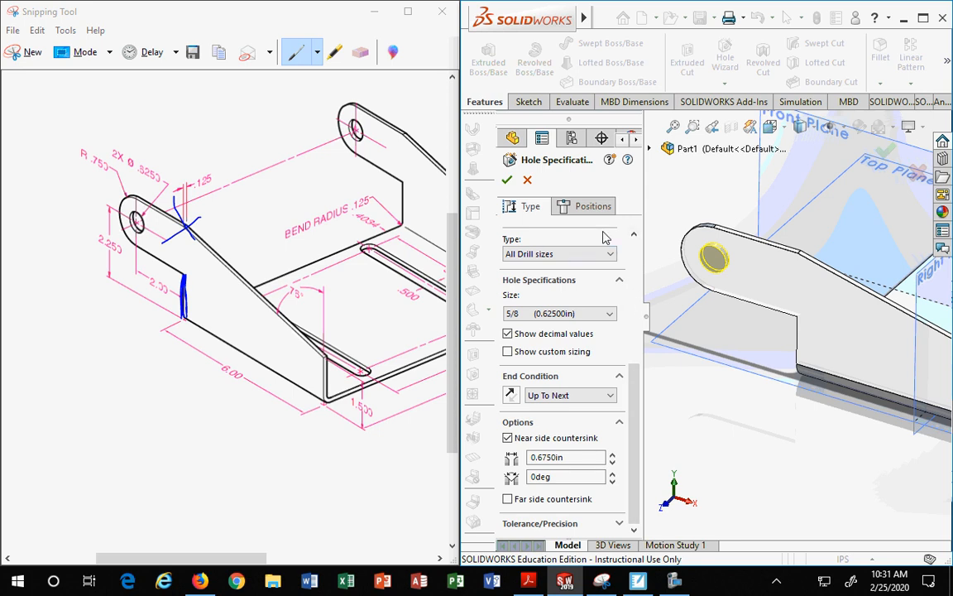
{"action": "scroll", "coordinate": [683, 318], "scroll_direction": "up", "scroll_amount": 3}
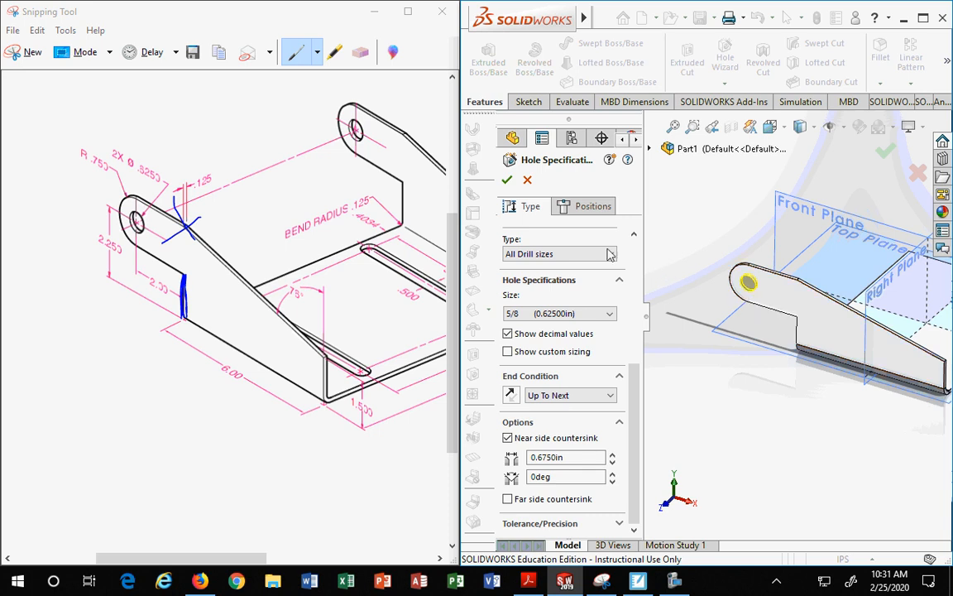
{"action": "left_click", "coordinate": [508, 181]}
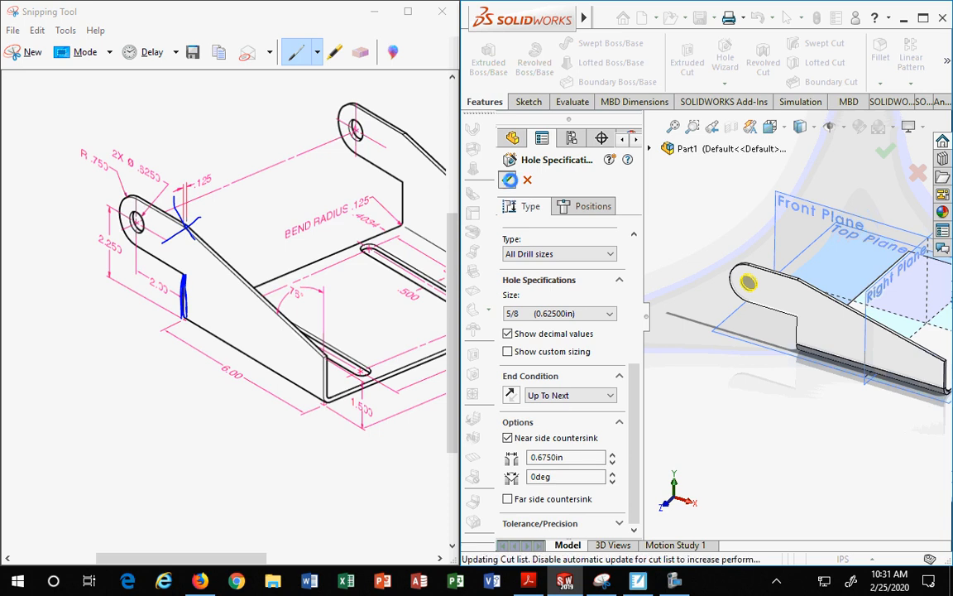
Step: Unsuppress the flat pattern to examine the flattened bracket, then suppress it again
{"action": "left_click", "coordinate": [923, 18]}
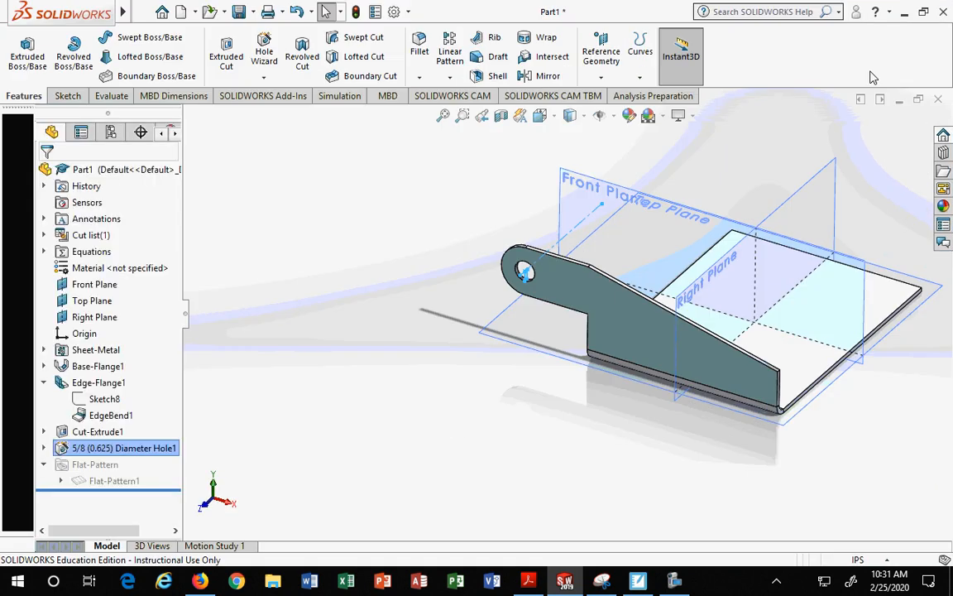
{"action": "left_click", "coordinate": [112, 480]}
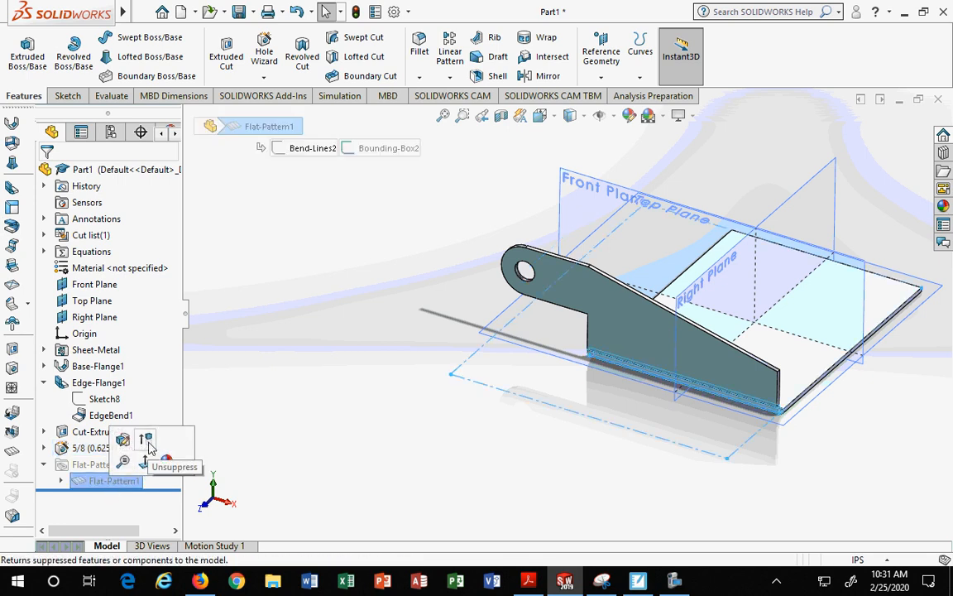
{"action": "left_click", "coordinate": [145, 438]}
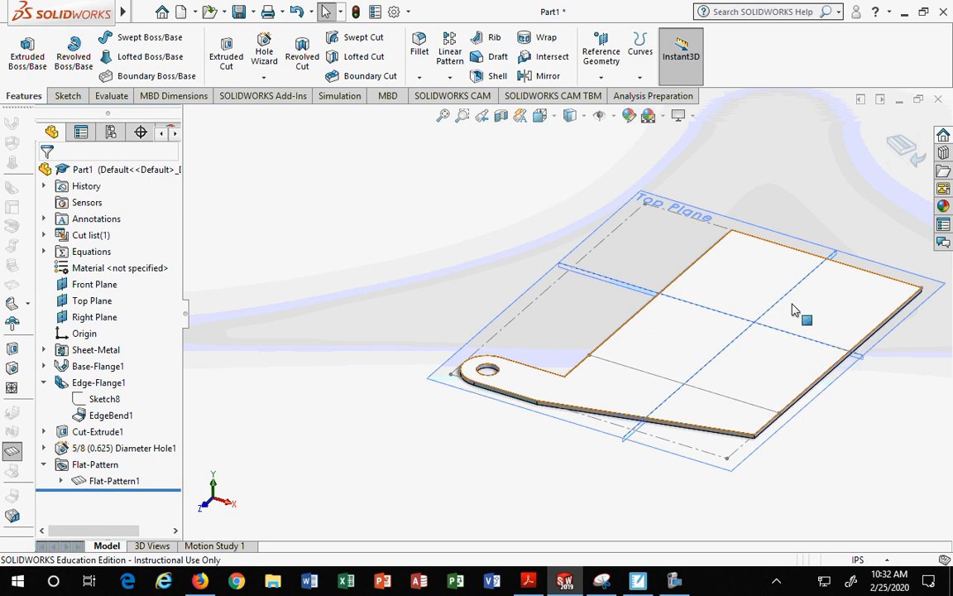
{"action": "left_click", "coordinate": [98, 465]}
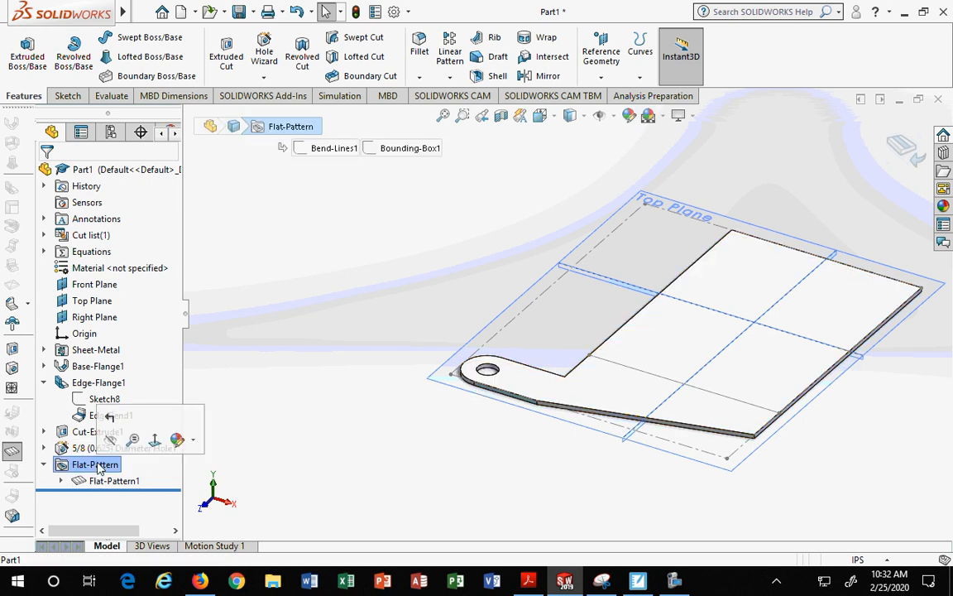
{"action": "left_click", "coordinate": [115, 481]}
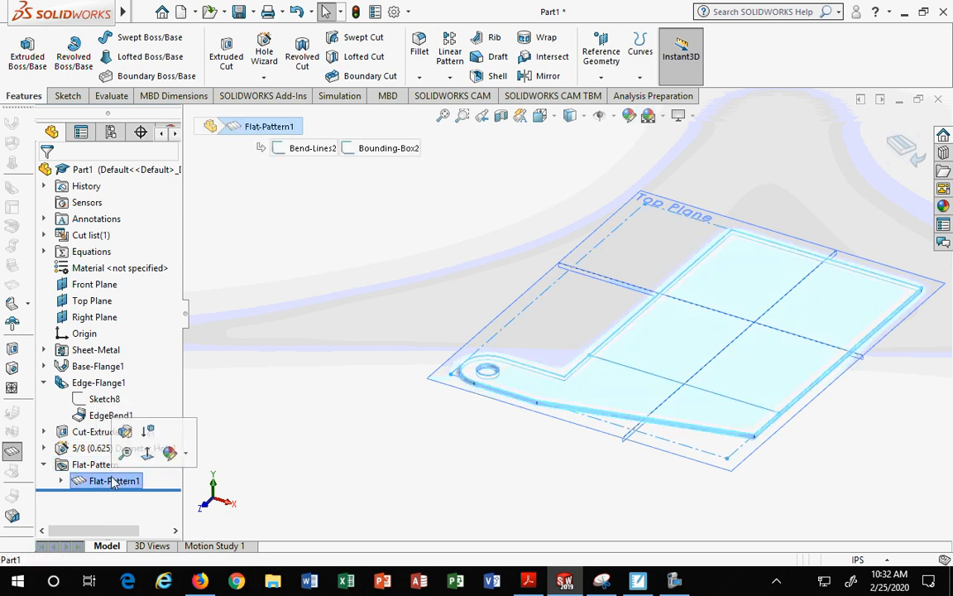
{"action": "left_click", "coordinate": [149, 432]}
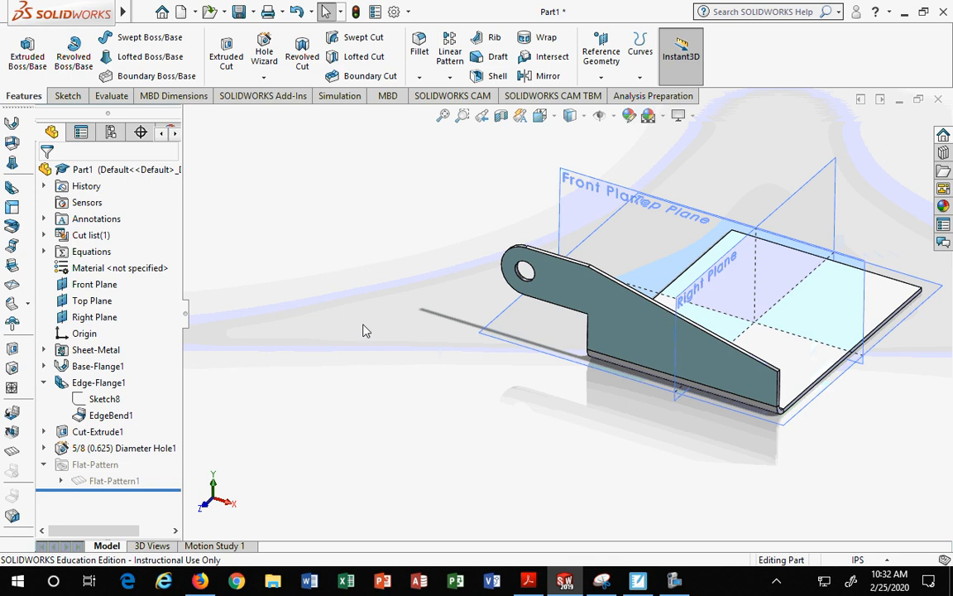
Step: Examine the bent bracket from several angles with the window placed beside the reference drawing
{"action": "middle_click_drag", "start_coordinate": [334, 272], "coordinate": [571, 174]}
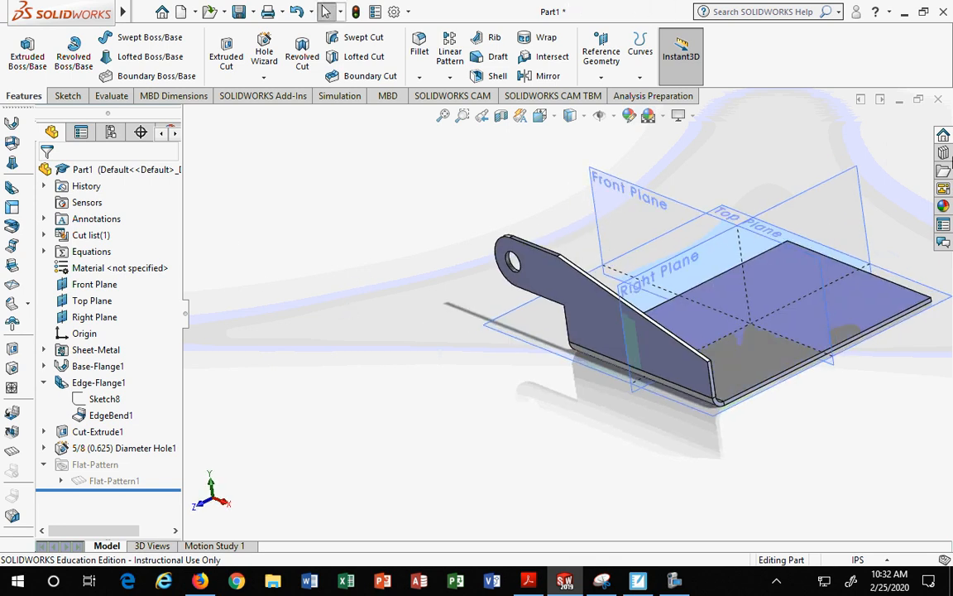
{"action": "left_click", "coordinate": [924, 11]}
{"action": "left_click_drag", "start_coordinate": [592, 173], "coordinate": [951, 244]}
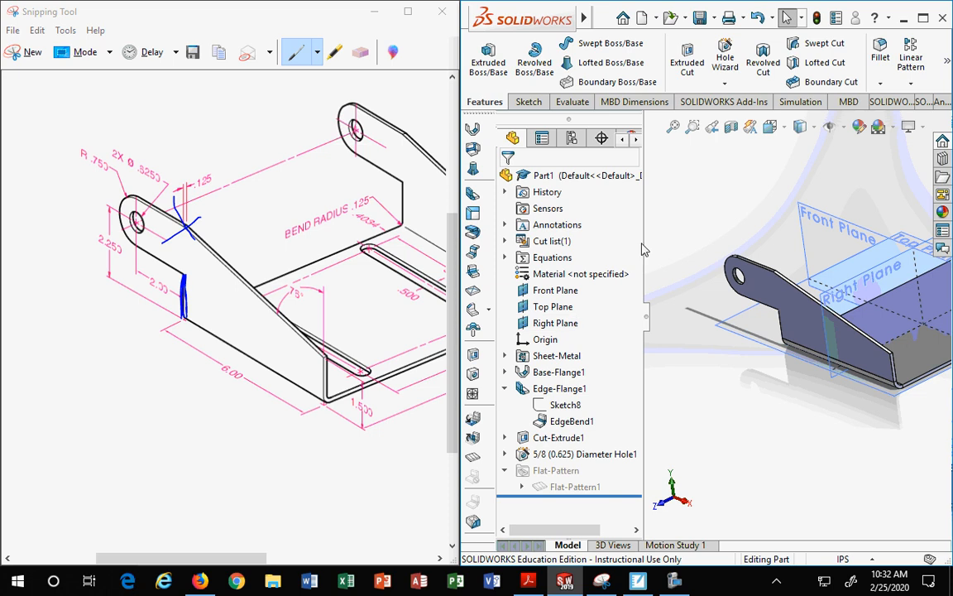
{"action": "left_click_drag", "start_coordinate": [642, 245], "coordinate": [610, 245]}
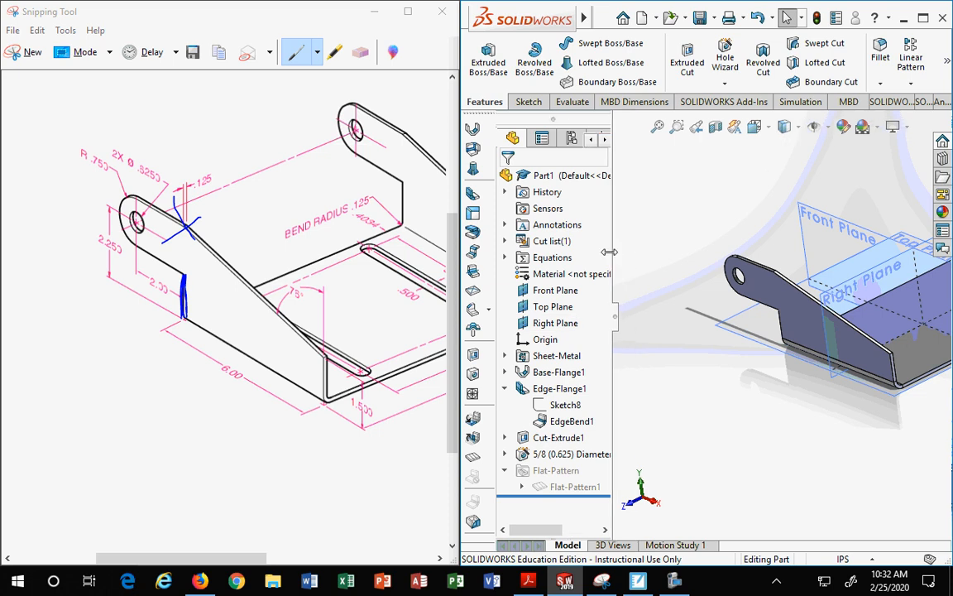
{"action": "scroll", "coordinate": [839, 427], "scroll_direction": "up", "scroll_amount": 3}
{"action": "scroll", "coordinate": [839, 377], "scroll_direction": "down", "scroll_amount": 2}
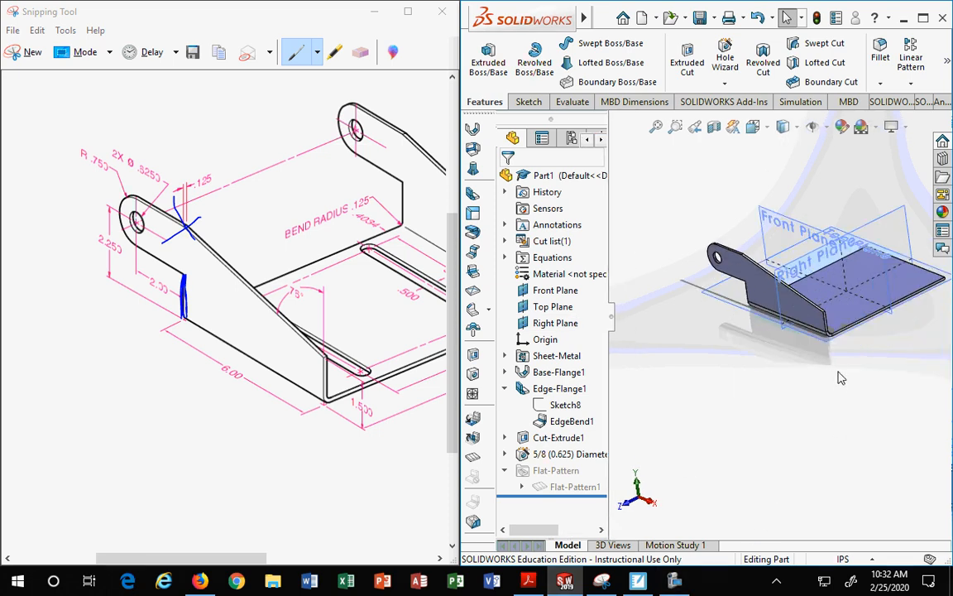
{"action": "middle_click_drag", "start_coordinate": [833, 414], "coordinate": [764, 419]}
{"action": "scroll", "coordinate": [803, 323], "scroll_direction": "down", "scroll_amount": 3}
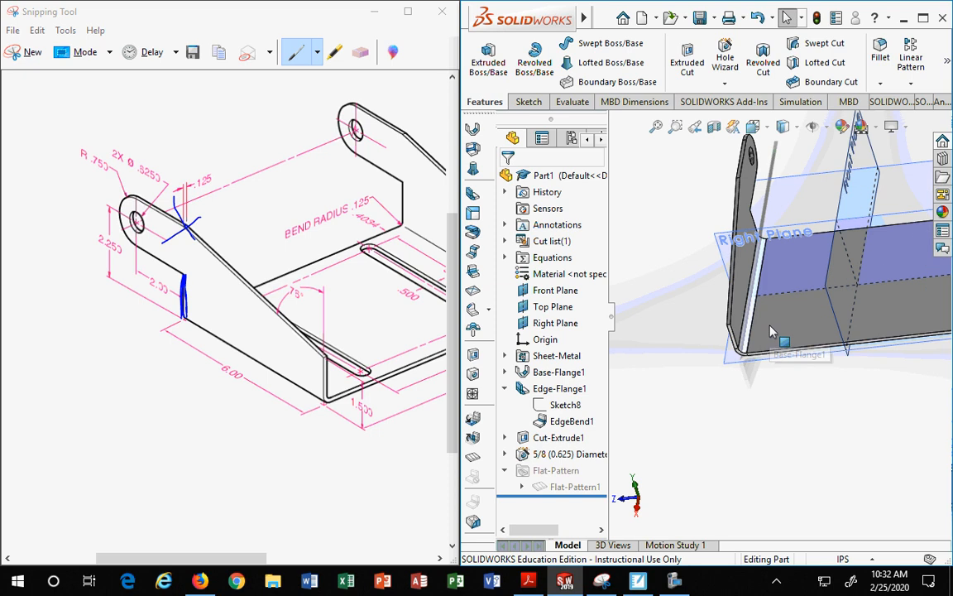
{"action": "scroll", "coordinate": [821, 334], "scroll_direction": "up", "scroll_amount": 3}
{"action": "mouse_move", "coordinate": [822, 334]}
{"action": "middle_mouse_down"}
{"action": "mouse_move", "coordinate": [817, 375]}
{"action": "mouse_move", "coordinate": [810, 361]}
{"action": "mouse_move", "coordinate": [879, 374]}
{"action": "mouse_move", "coordinate": [809, 341]}
{"action": "middle_mouse_up"}
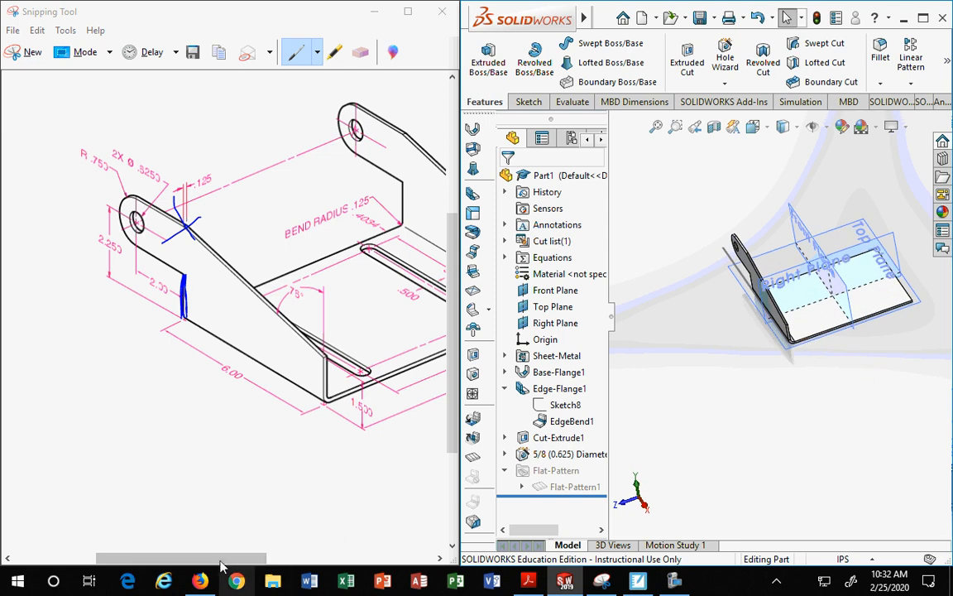
Step: Circle the angle, slot and base flange dimensions on the reference drawing with the Blue Pen
{"action": "left_click_drag", "start_coordinate": [222, 560], "coordinate": [286, 565]}
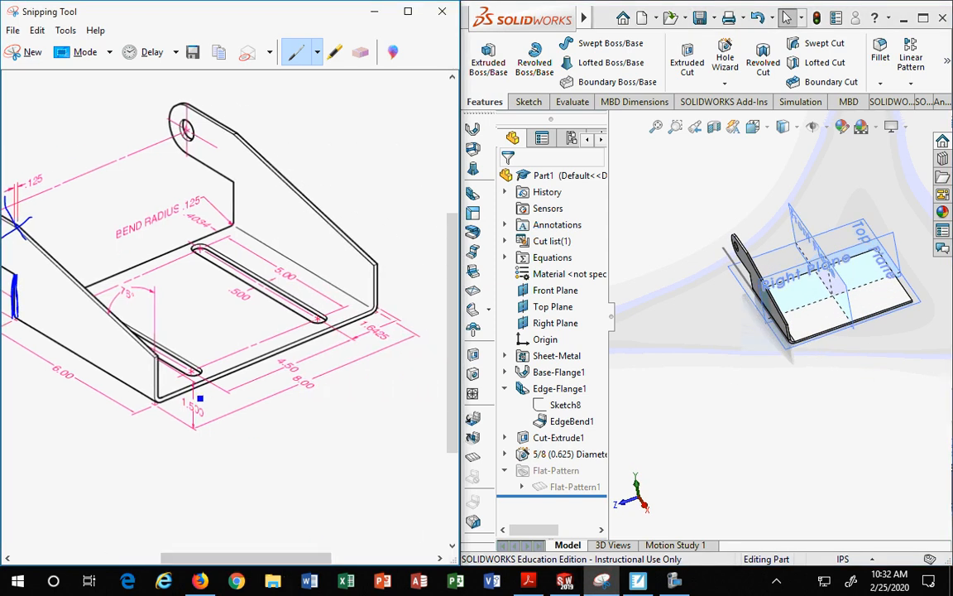
{"action": "mouse_move", "coordinate": [195, 371]}
{"action": "left_mouse_down"}
{"action": "mouse_move", "coordinate": [124, 300]}
{"action": "mouse_move", "coordinate": [74, 289]}
{"action": "mouse_move", "coordinate": [198, 380]}
{"action": "left_mouse_up"}
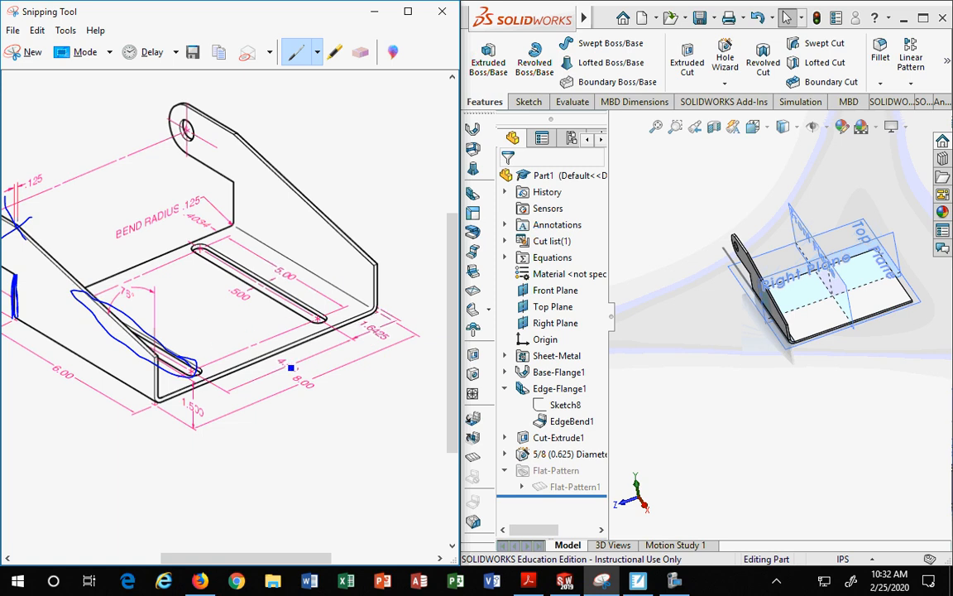
{"action": "mouse_move", "coordinate": [290, 368]}
{"action": "left_mouse_down"}
{"action": "mouse_move", "coordinate": [274, 347]}
{"action": "mouse_move", "coordinate": [308, 372]}
{"action": "mouse_move", "coordinate": [281, 346]}
{"action": "left_mouse_up"}
{"action": "mouse_move", "coordinate": [379, 320]}
{"action": "left_mouse_down"}
{"action": "mouse_move", "coordinate": [352, 308]}
{"action": "mouse_move", "coordinate": [391, 337]}
{"action": "mouse_move", "coordinate": [346, 308]}
{"action": "left_mouse_up"}
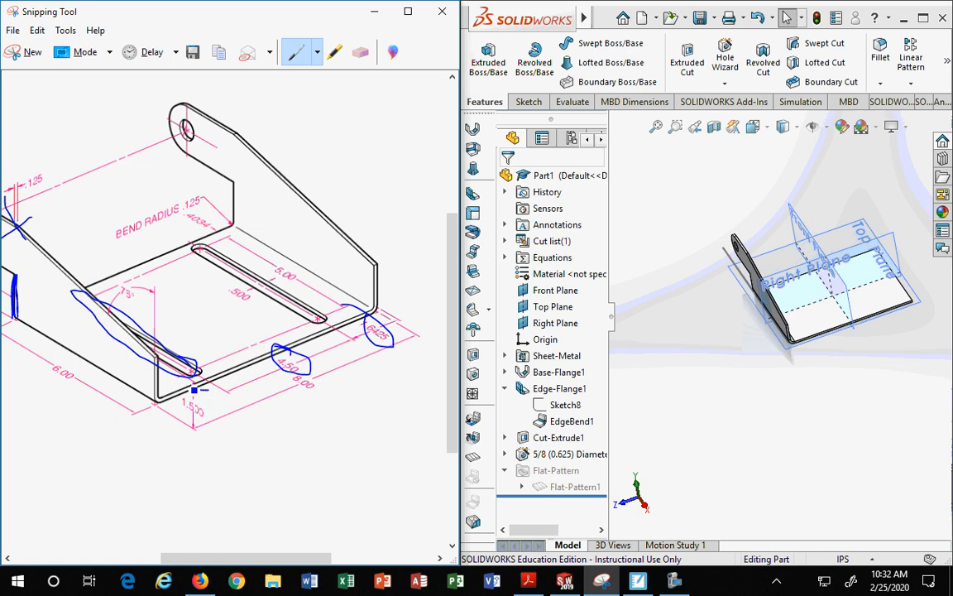
{"action": "mouse_move", "coordinate": [194, 390]}
{"action": "left_mouse_down"}
{"action": "mouse_move", "coordinate": [171, 395]}
{"action": "mouse_move", "coordinate": [208, 393]}
{"action": "left_mouse_up"}
Step: Erase all the blue markup from the reference drawing with the Eraser
{"action": "left_click", "coordinate": [360, 52]}
{"action": "mouse_move", "coordinate": [303, 329]}
{"action": "left_mouse_down"}
{"action": "mouse_move", "coordinate": [283, 306]}
{"action": "mouse_move", "coordinate": [367, 311]}
{"action": "left_mouse_up"}
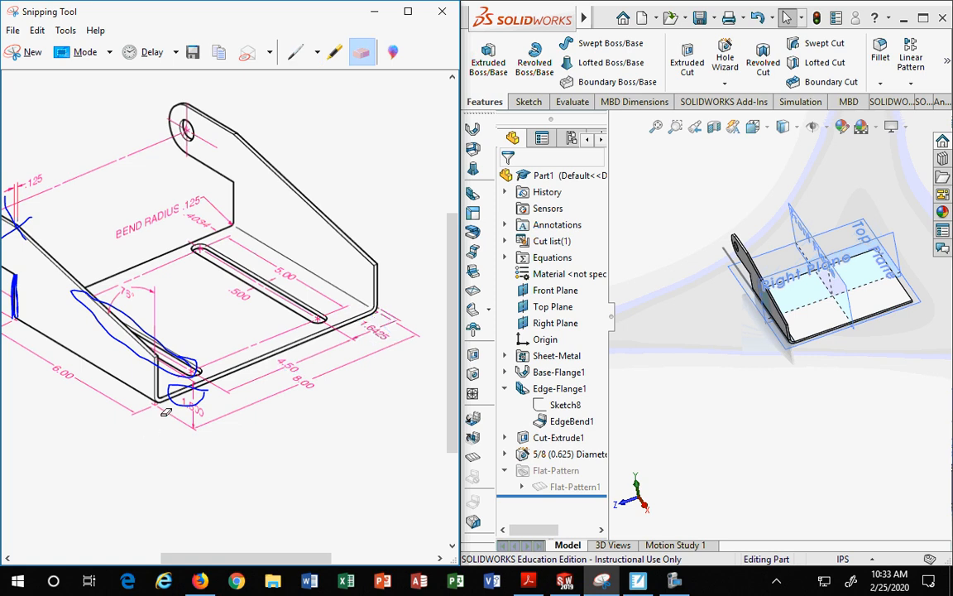
{"action": "mouse_move", "coordinate": [172, 362]}
{"action": "left_mouse_down"}
{"action": "mouse_move", "coordinate": [154, 337]}
{"action": "mouse_move", "coordinate": [155, 390]}
{"action": "left_mouse_up"}
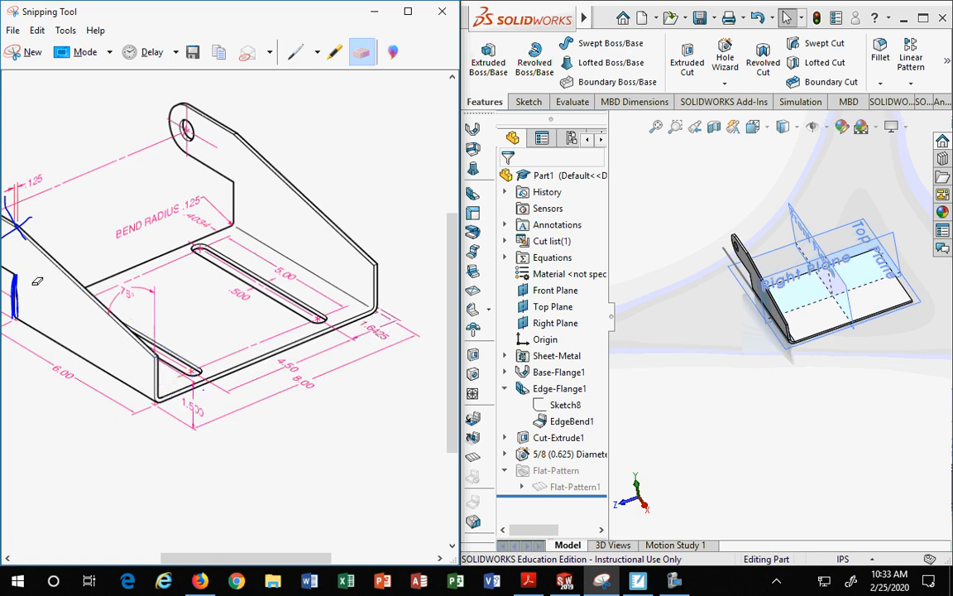
{"action": "mouse_move", "coordinate": [37, 282]}
{"action": "left_mouse_down"}
{"action": "mouse_move", "coordinate": [17, 269]}
{"action": "mouse_move", "coordinate": [32, 226]}
{"action": "left_mouse_up"}
{"action": "left_click", "coordinate": [27, 229]}
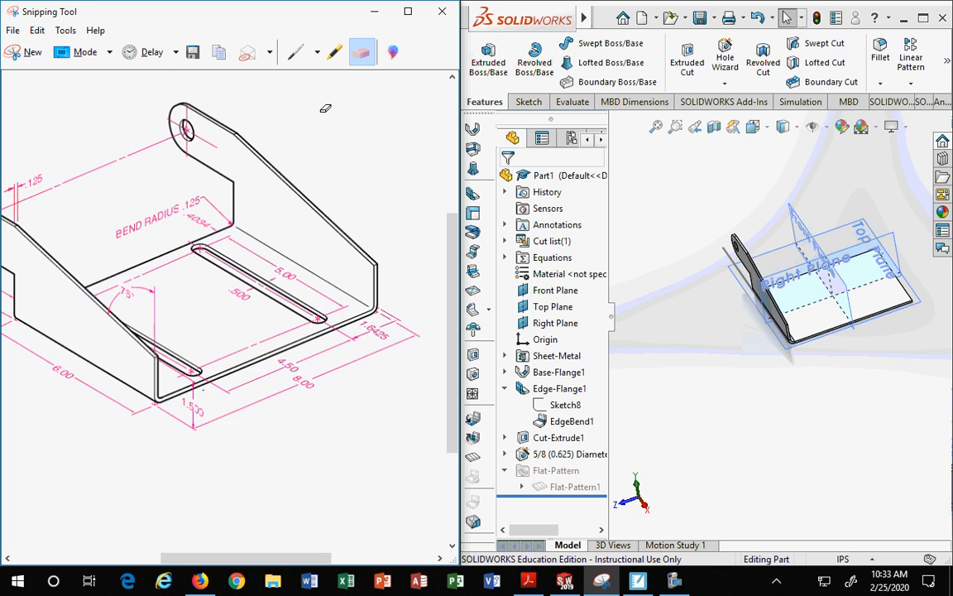
{"action": "left_click", "coordinate": [770, 372]}
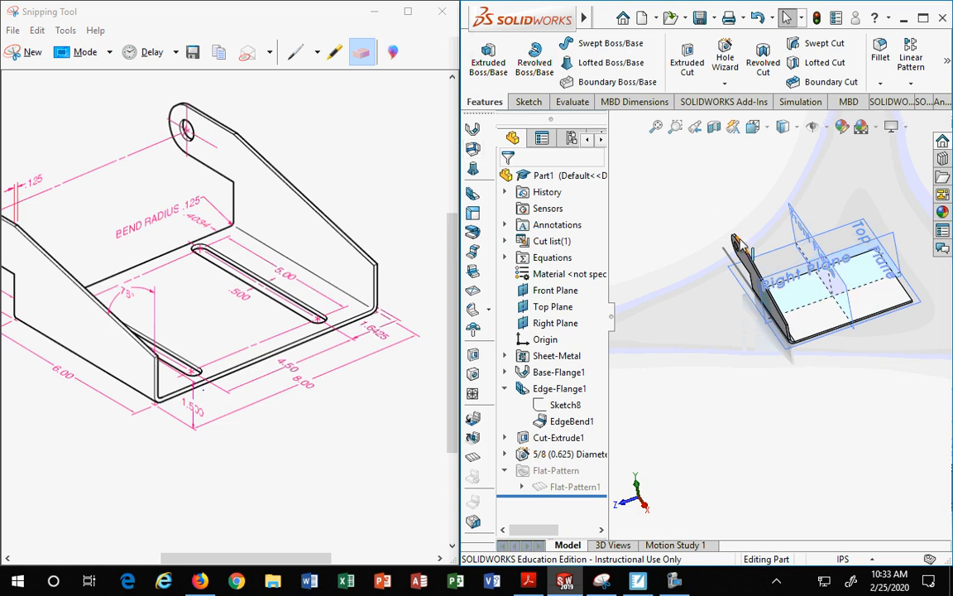
Step: Mirror the edge flange and the 5/8 (0.625) diameter hole about the Front Plane
{"action": "middle_click_drag", "start_coordinate": [845, 392], "coordinate": [803, 292]}
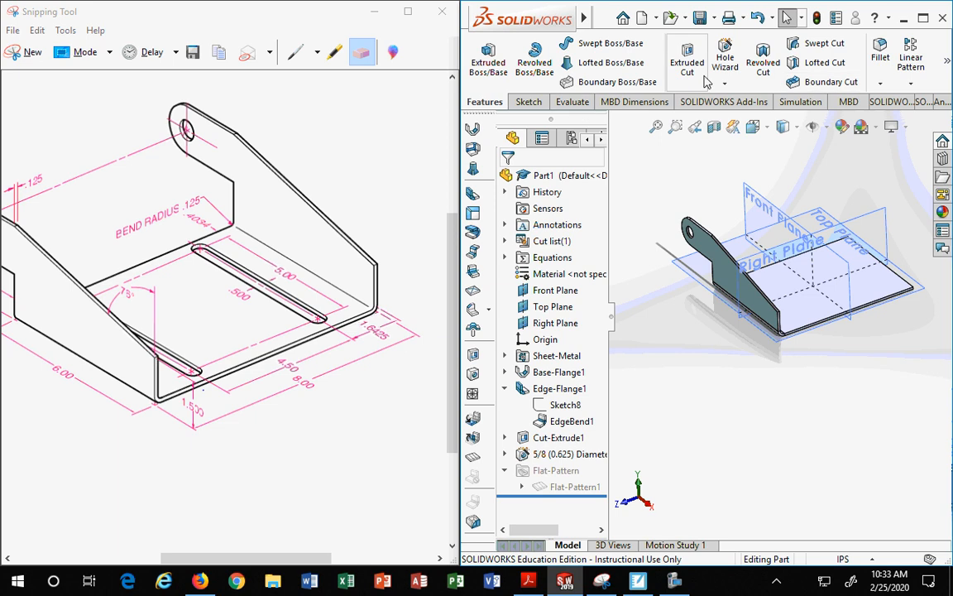
{"action": "left_click", "coordinate": [910, 84]}
{"action": "left_click", "coordinate": [836, 137]}
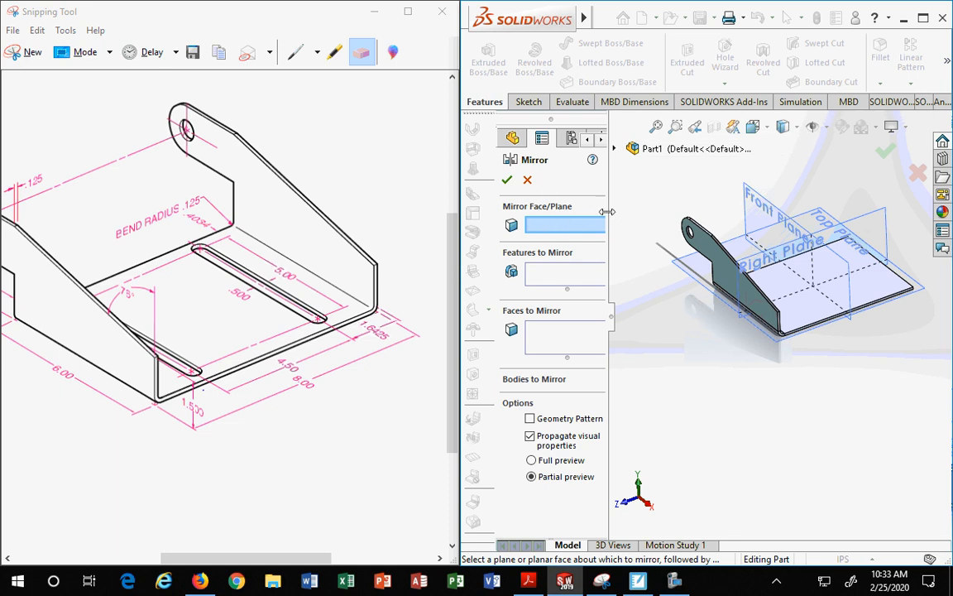
{"action": "left_click_drag", "start_coordinate": [460, 225], "coordinate": [402, 239]}
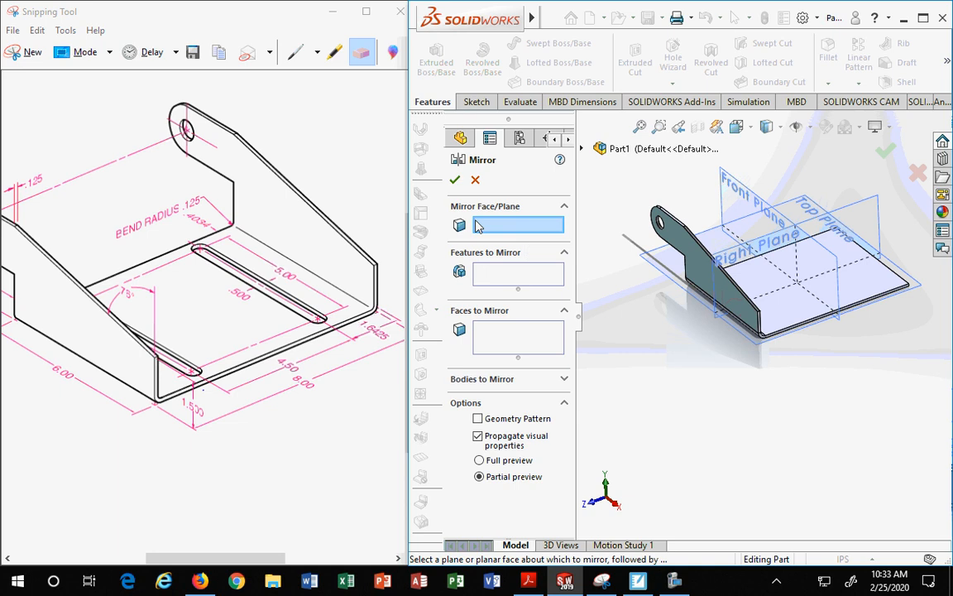
{"action": "left_click", "coordinate": [743, 190]}
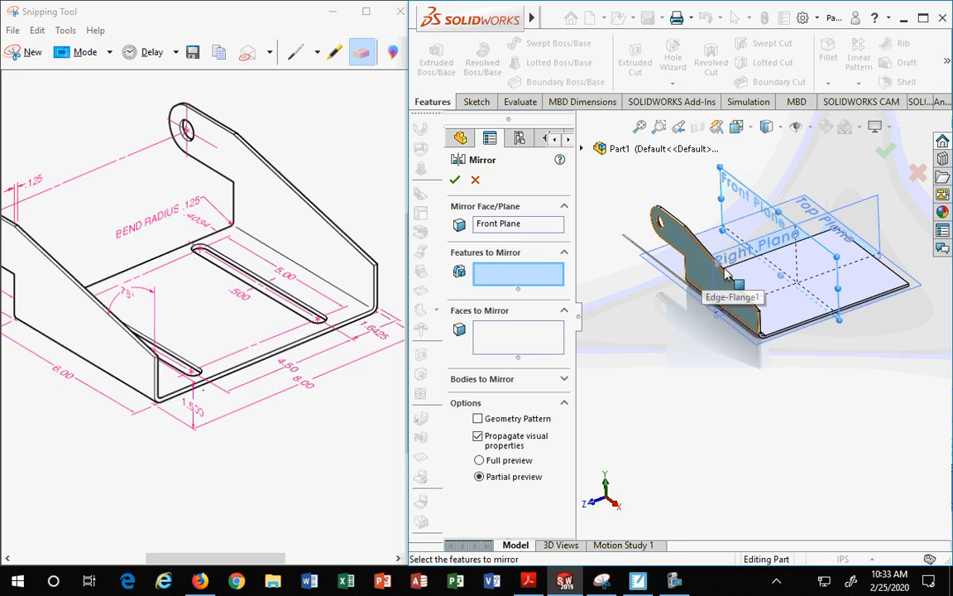
{"action": "left_click", "coordinate": [581, 149]}
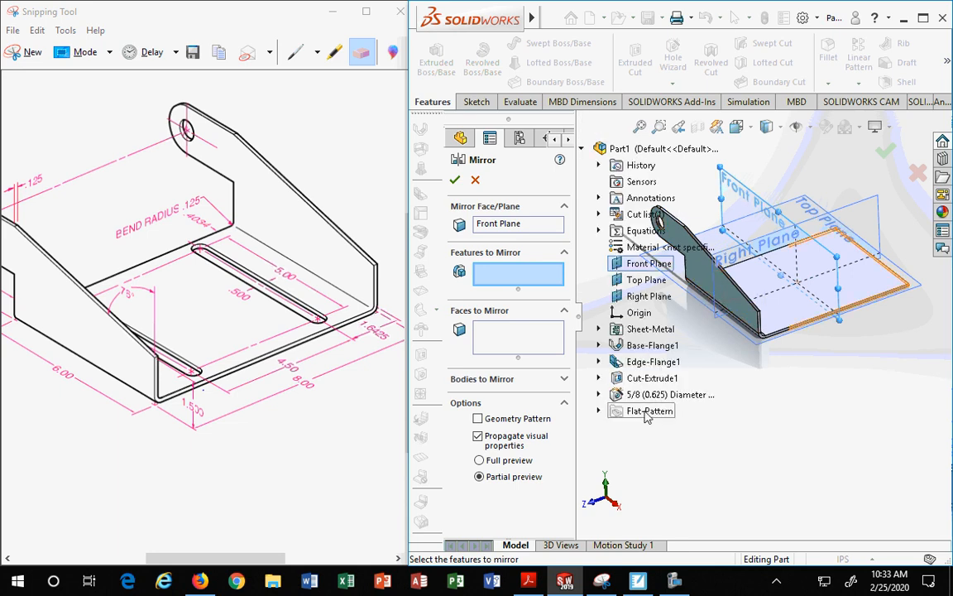
{"action": "left_click", "coordinate": [646, 397]}
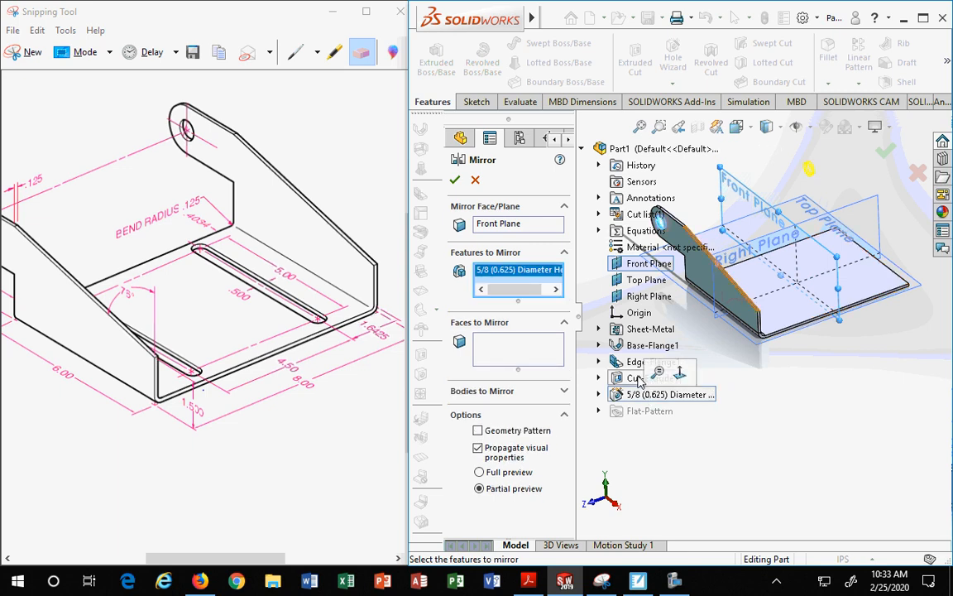
{"action": "left_click", "coordinate": [640, 364]}
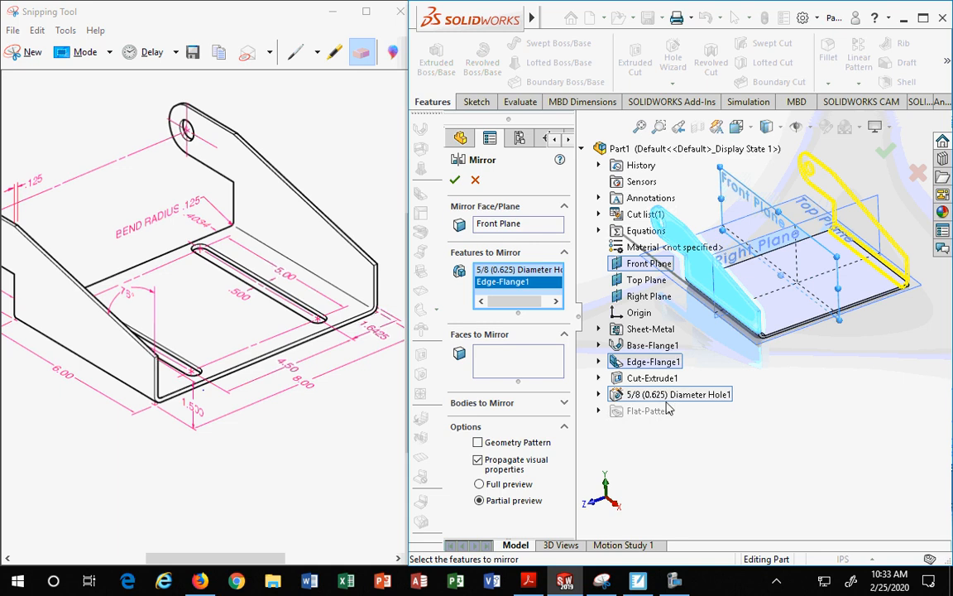
{"action": "left_click", "coordinate": [454, 181]}
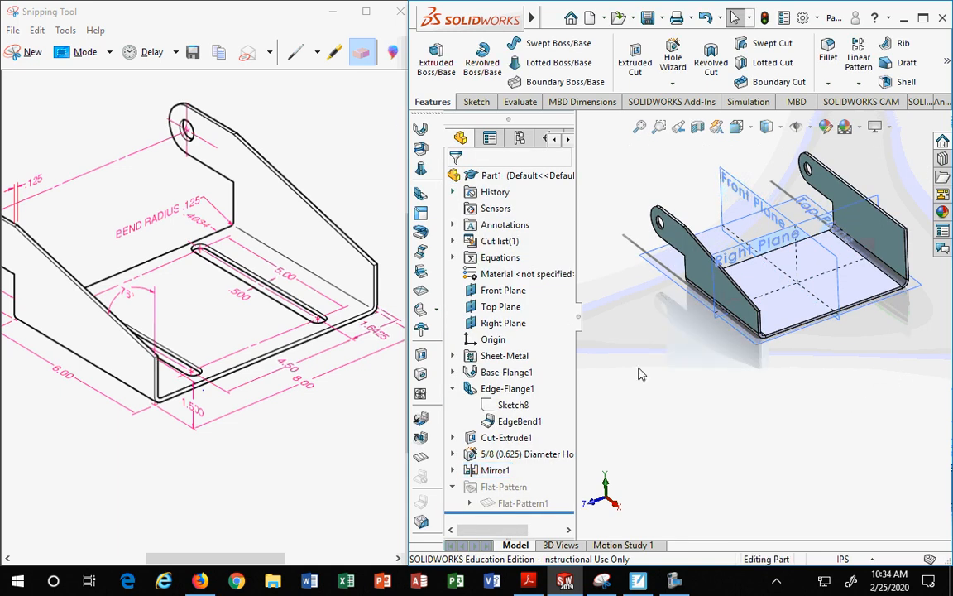
Step: Flatten the mirrored bracket to check its flat pattern, then return it to the bent state
{"action": "left_click", "coordinate": [506, 503]}
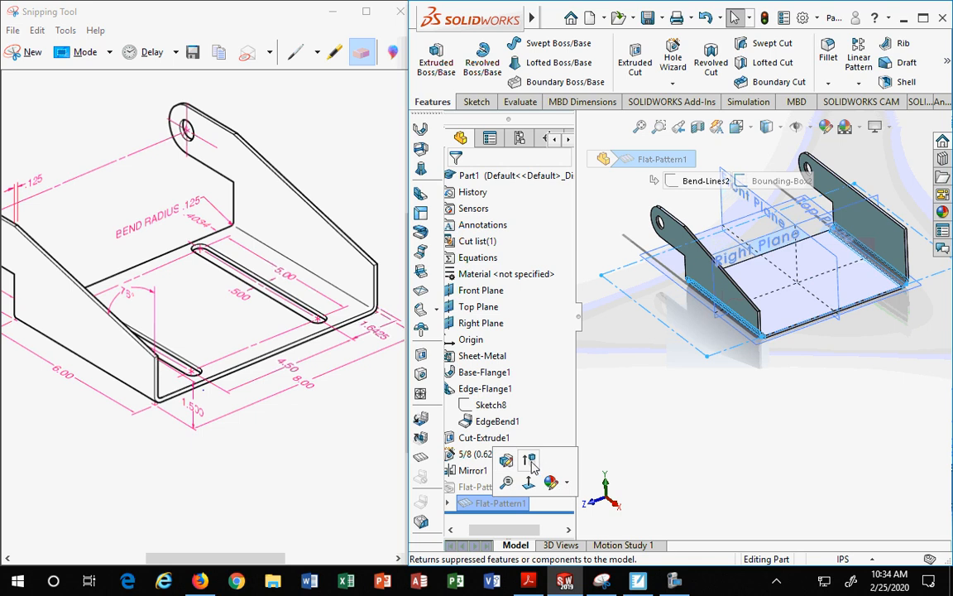
{"action": "left_click", "coordinate": [530, 461]}
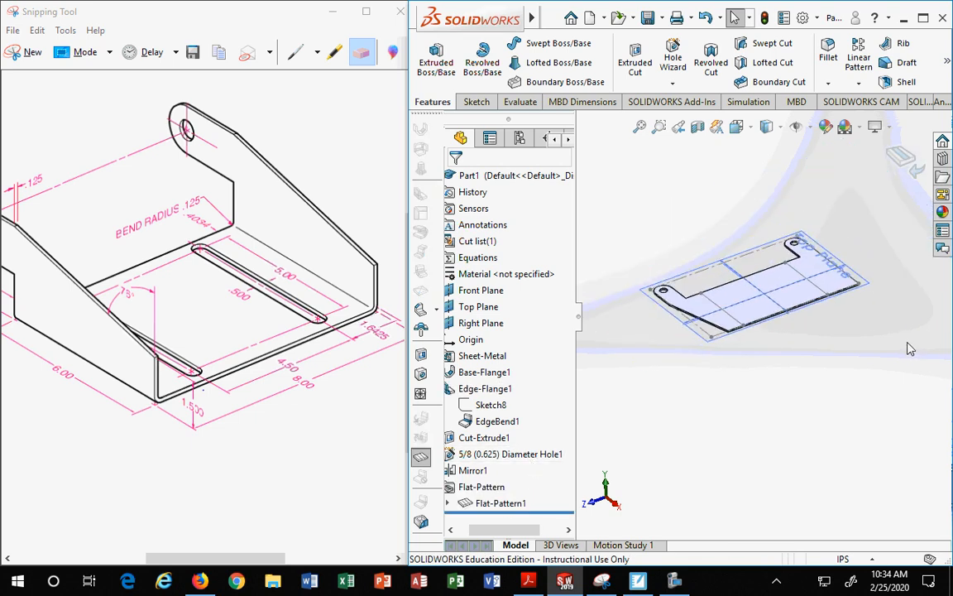
{"action": "scroll", "coordinate": [892, 335], "scroll_direction": "down", "scroll_amount": 2}
{"action": "scroll", "coordinate": [863, 333], "scroll_direction": "up", "scroll_amount": 2}
{"action": "scroll", "coordinate": [829, 351], "scroll_direction": "down", "scroll_amount": 1}
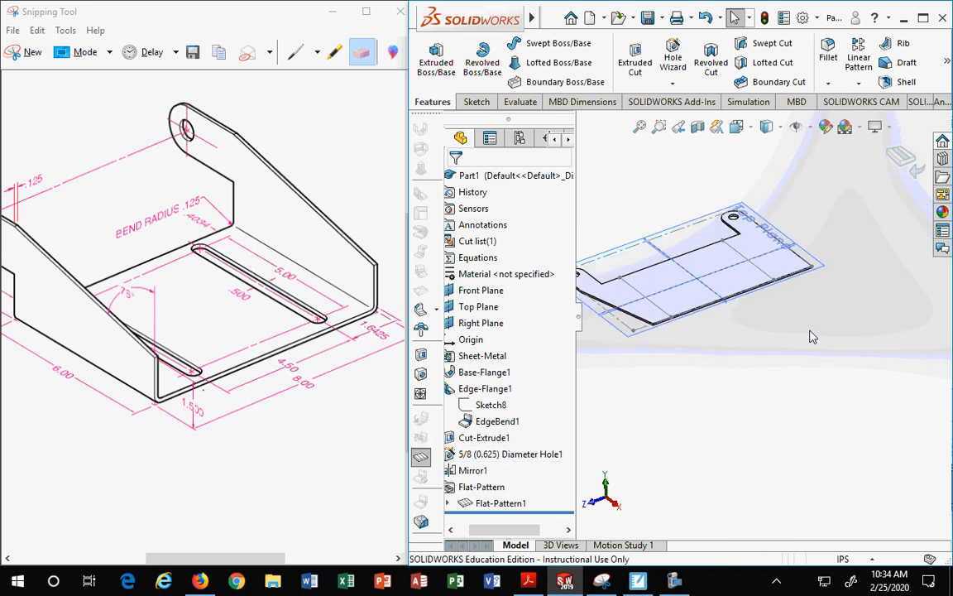
{"action": "left_click", "coordinate": [902, 157]}
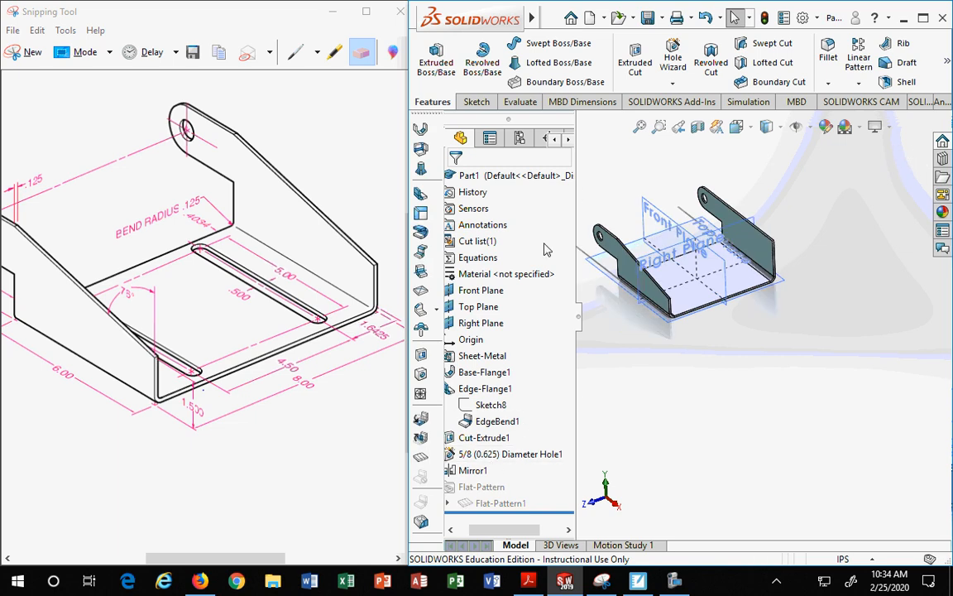
Step: Edit Mirror1 to add Cut-Extrude1 to the features being mirrored
{"action": "left_click_drag", "start_coordinate": [576, 228], "coordinate": [607, 227]}
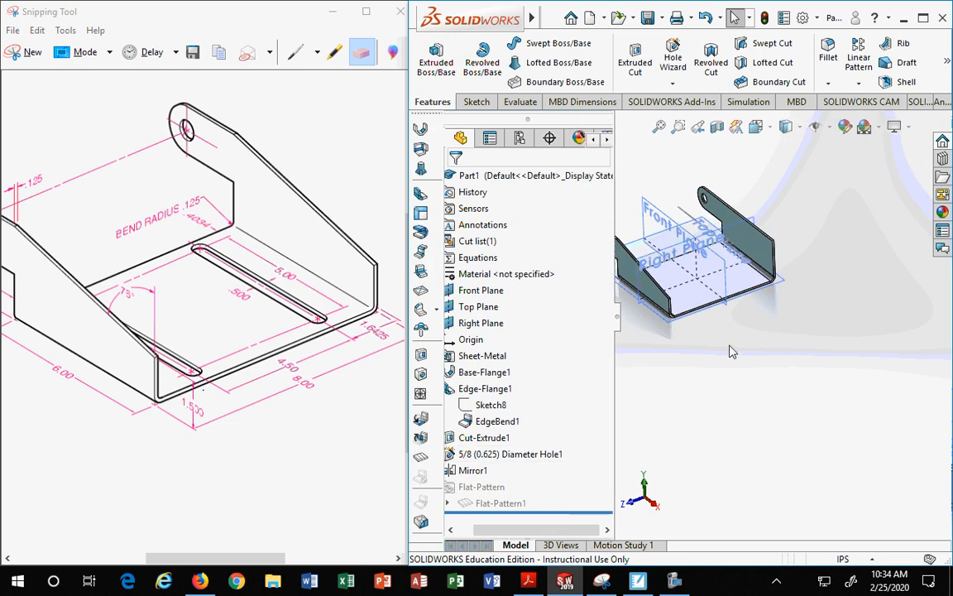
{"action": "scroll", "coordinate": [703, 356], "scroll_direction": "up", "scroll_amount": 2}
{"action": "scroll", "coordinate": [655, 344], "scroll_direction": "down", "scroll_amount": 1}
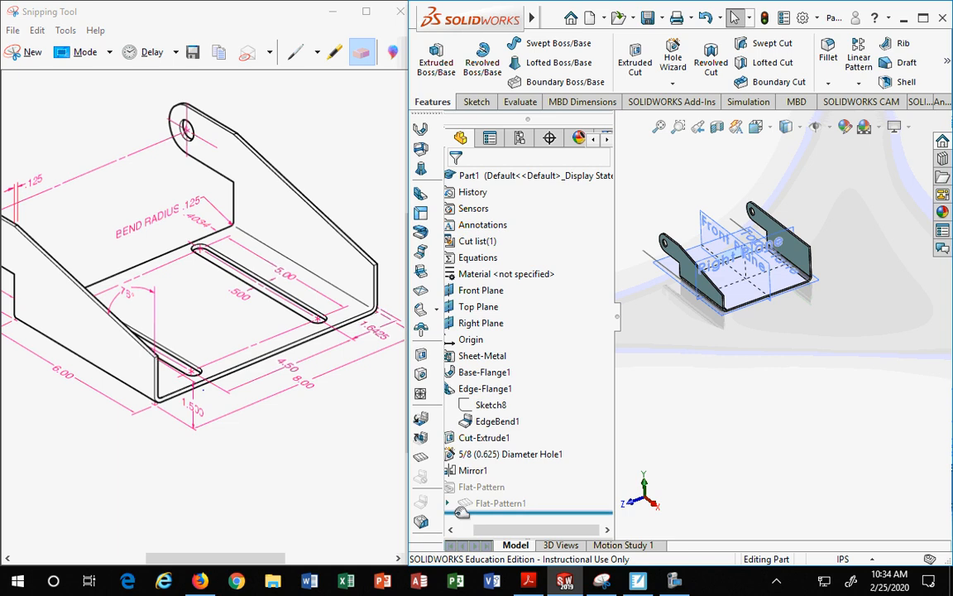
{"action": "left_click", "coordinate": [494, 470]}
{"action": "right_click", "coordinate": [492, 472]}
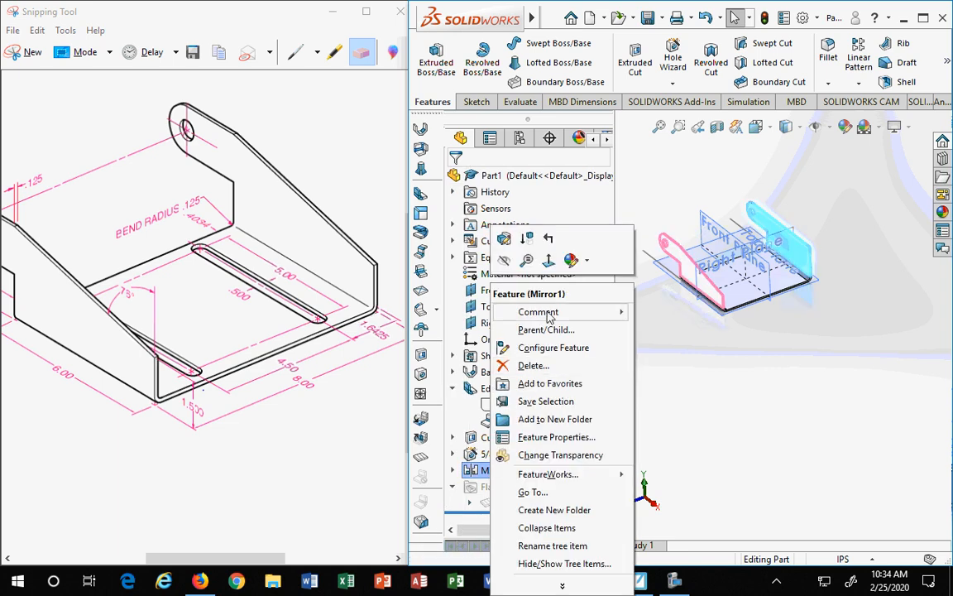
{"action": "left_click", "coordinate": [504, 240]}
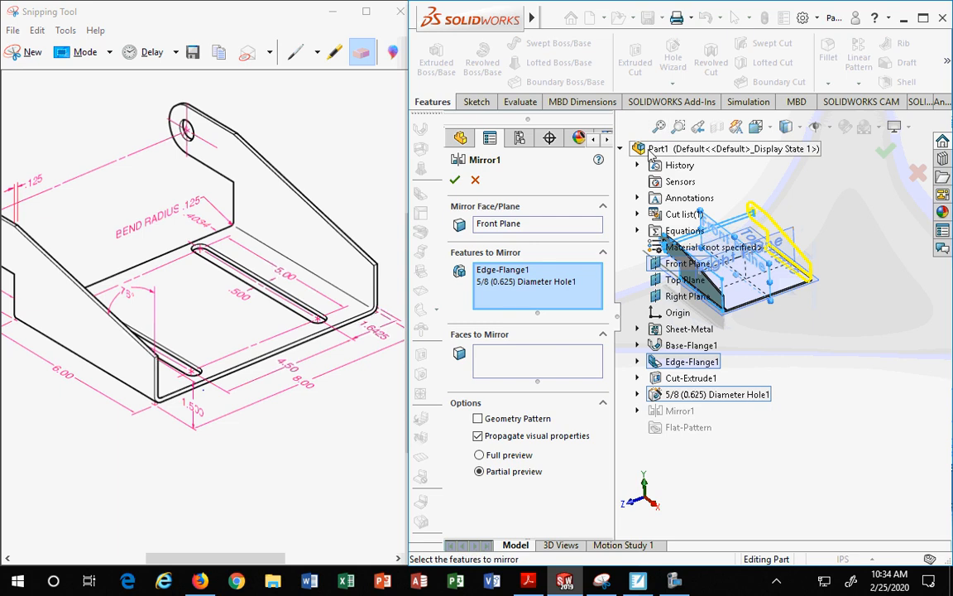
{"action": "left_click", "coordinate": [672, 379]}
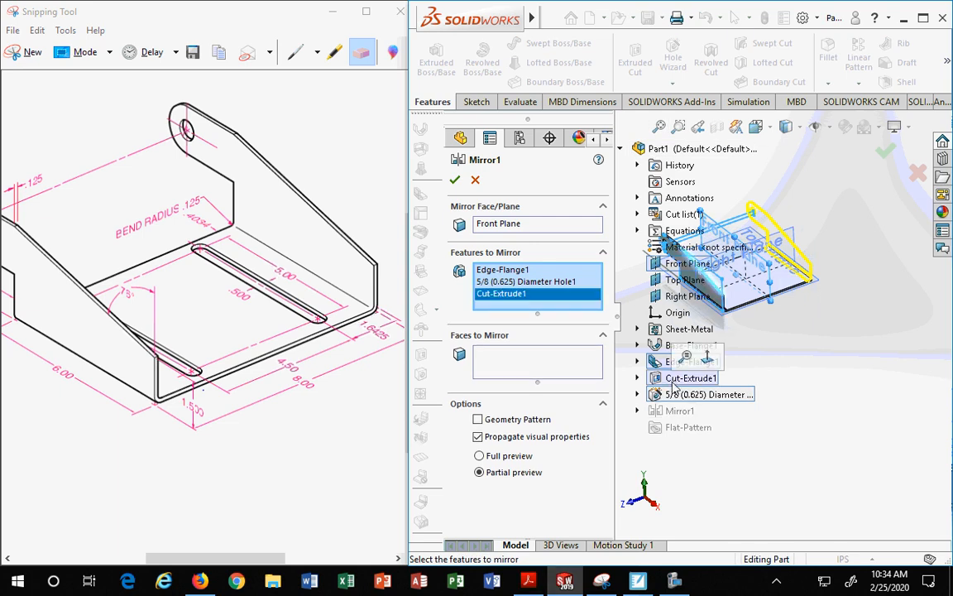
{"action": "left_click", "coordinate": [455, 179]}
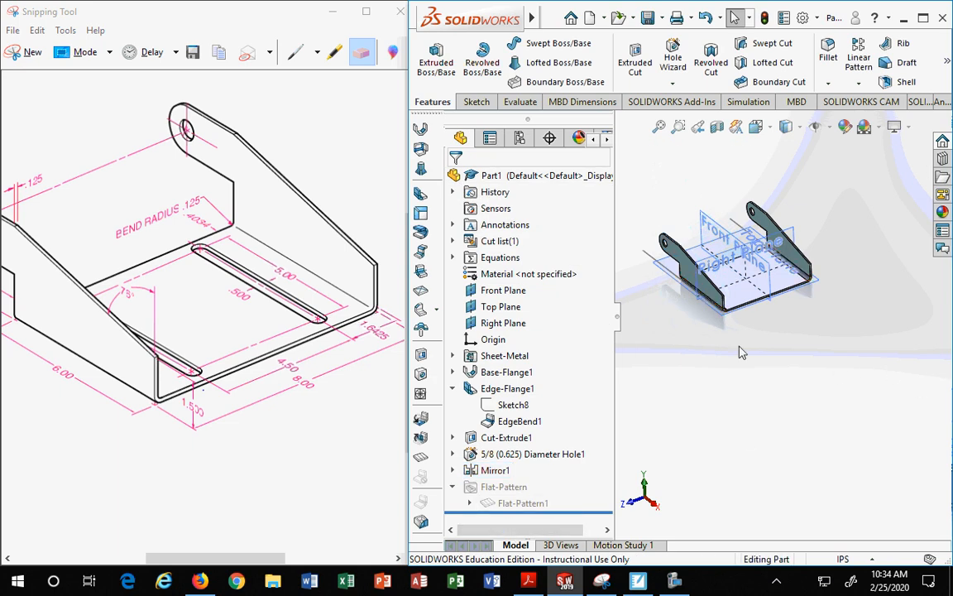
Step: Start a new sketch on the top face of the base flange
{"action": "left_click", "coordinate": [495, 471]}
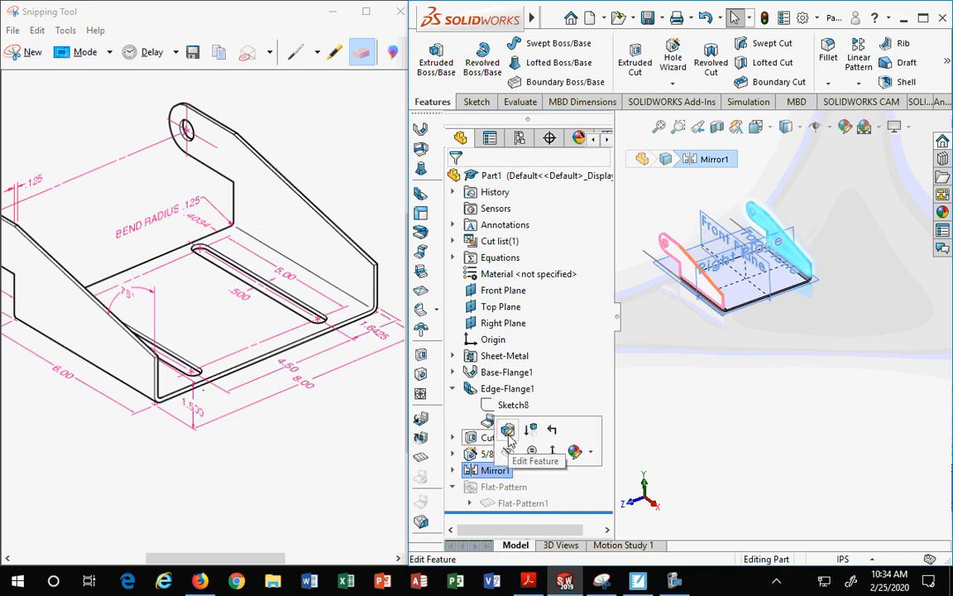
{"action": "left_click", "coordinate": [730, 401]}
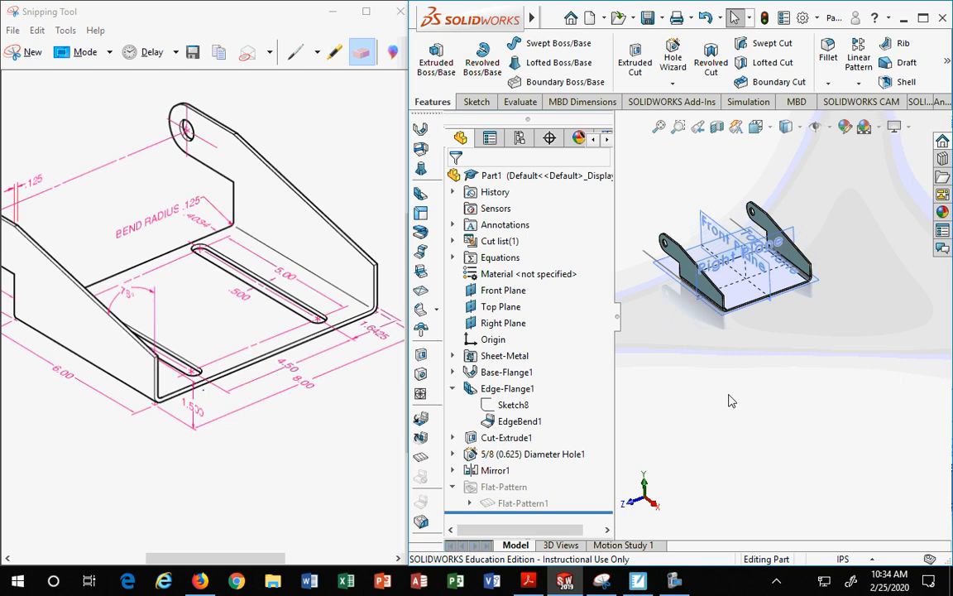
{"action": "middle_click_drag", "start_coordinate": [730, 401], "coordinate": [789, 304]}
{"action": "scroll", "coordinate": [790, 299], "scroll_direction": "down", "scroll_amount": 3}
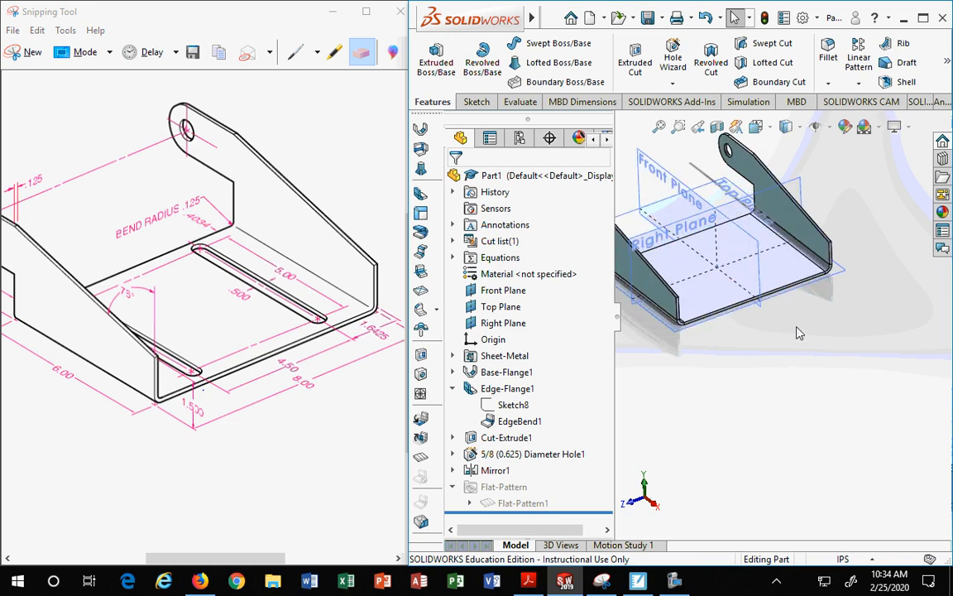
{"action": "scroll", "coordinate": [798, 330], "scroll_direction": "up", "scroll_amount": 3}
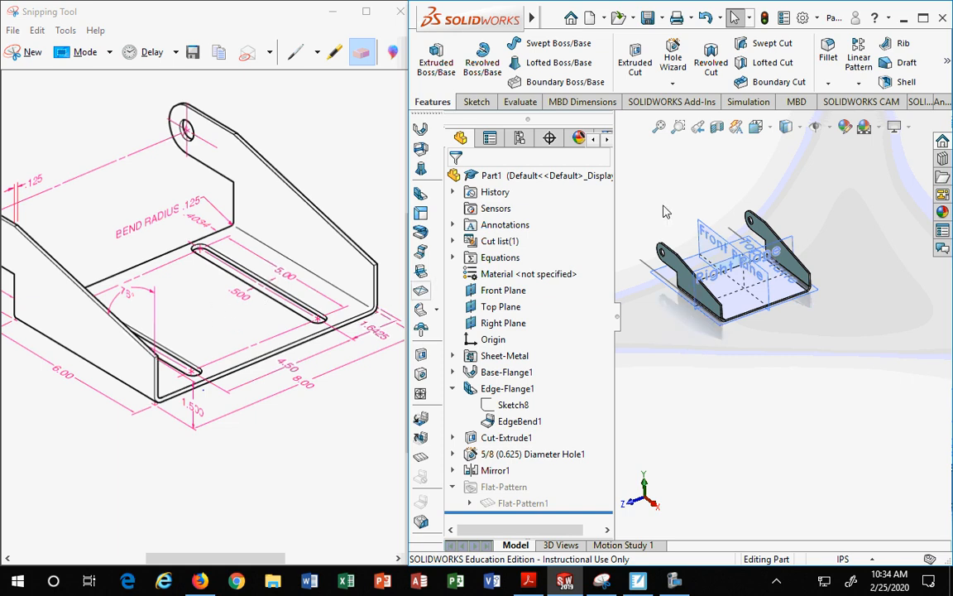
{"action": "left_click", "coordinate": [786, 296]}
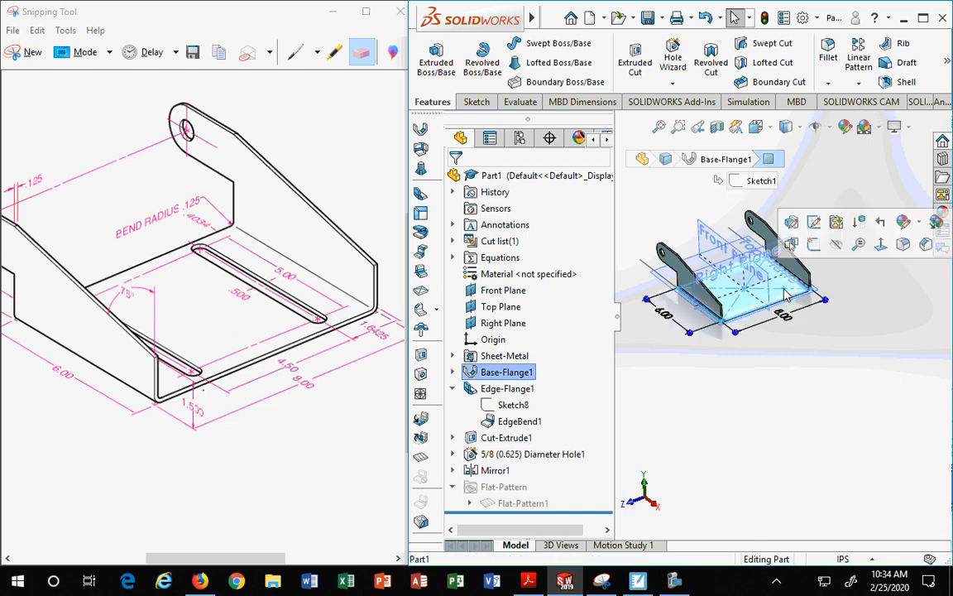
{"action": "left_click", "coordinate": [814, 246]}
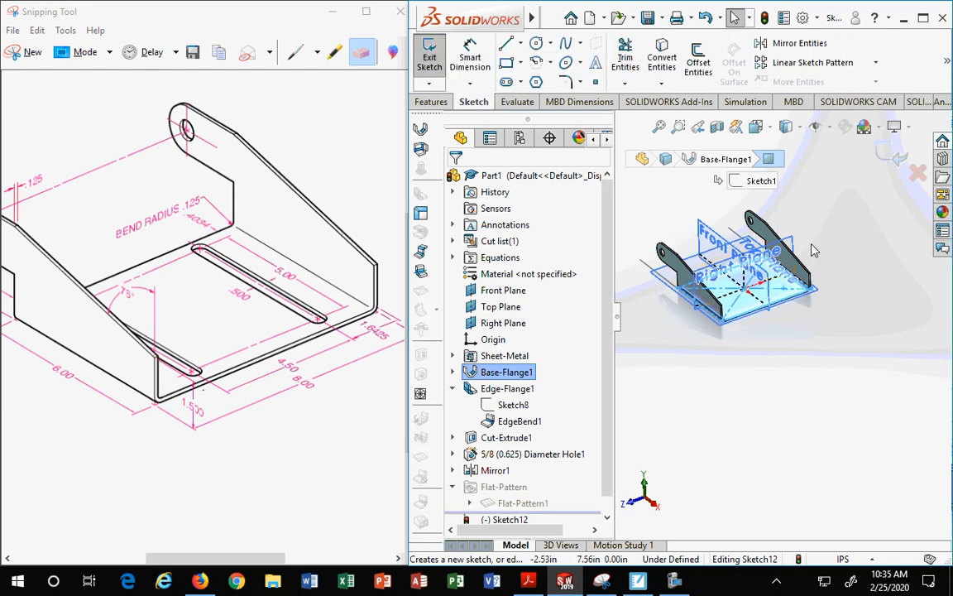
Step: Sketch two horizontal straight slots about 4.5 in long on the base flange, one near each side
{"action": "left_click", "coordinate": [769, 131]}
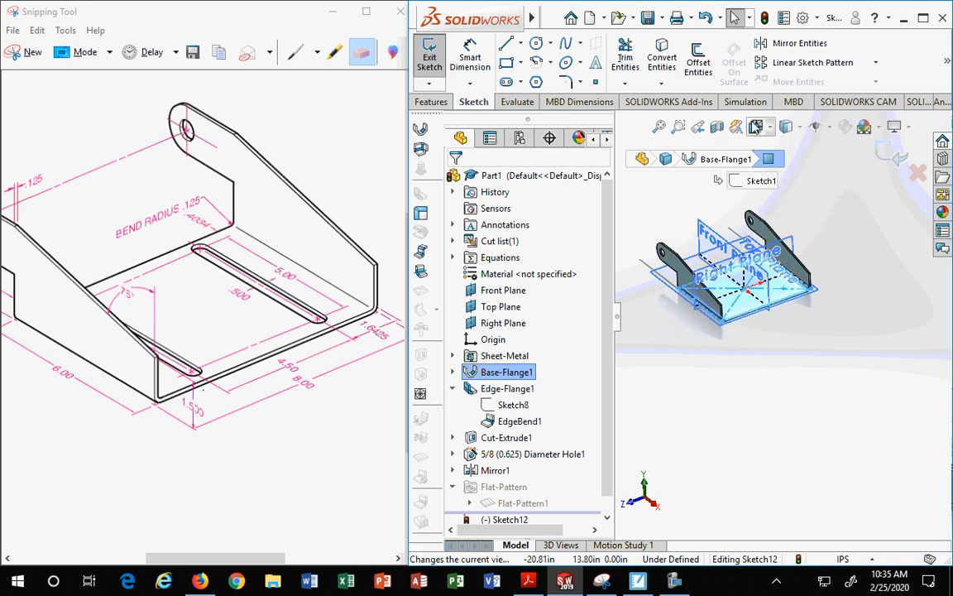
{"action": "left_click", "coordinate": [769, 129]}
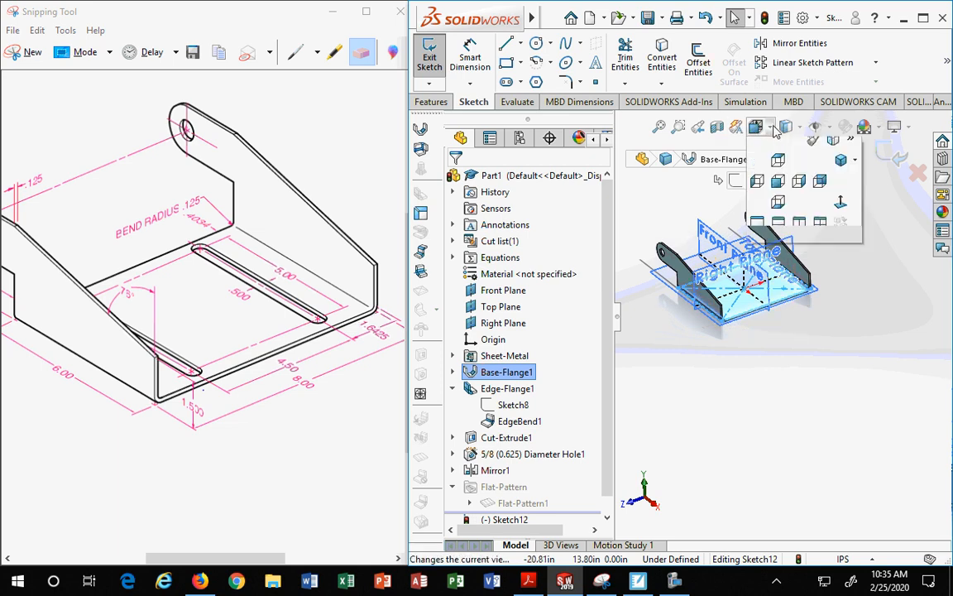
{"action": "left_click", "coordinate": [841, 213]}
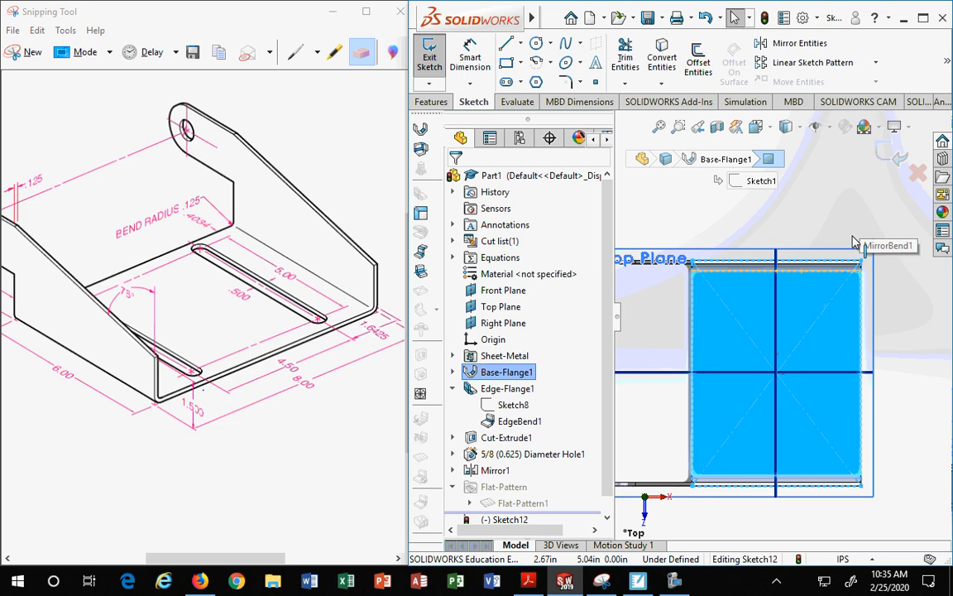
{"action": "left_click", "coordinate": [521, 83]}
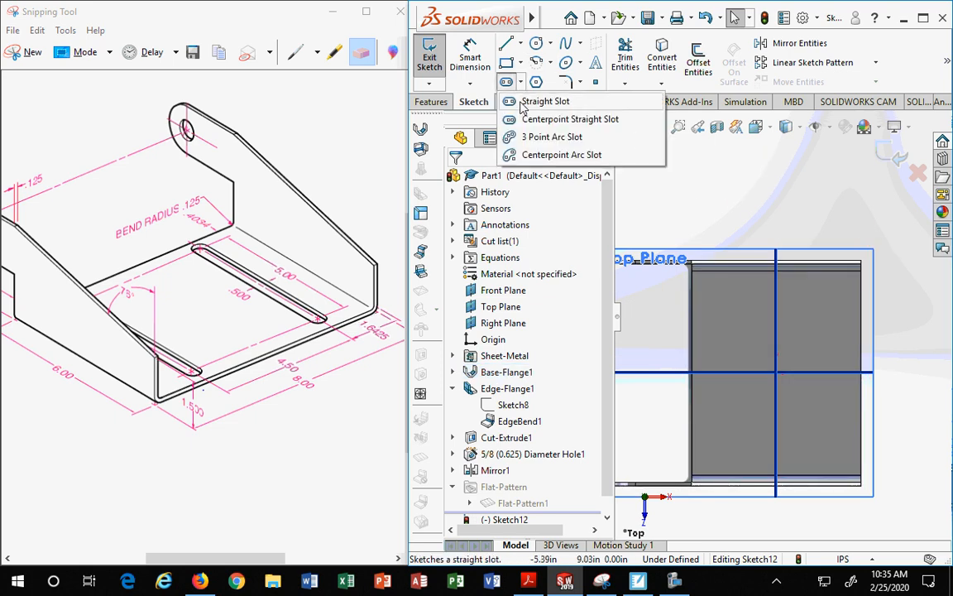
{"action": "left_click", "coordinate": [538, 101]}
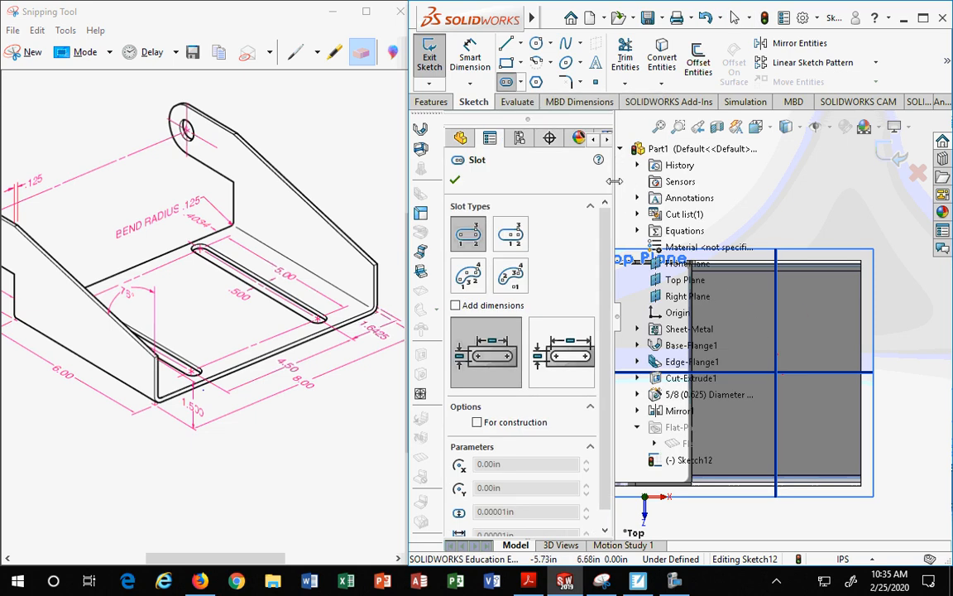
{"action": "left_click_drag", "start_coordinate": [614, 181], "coordinate": [584, 182]}
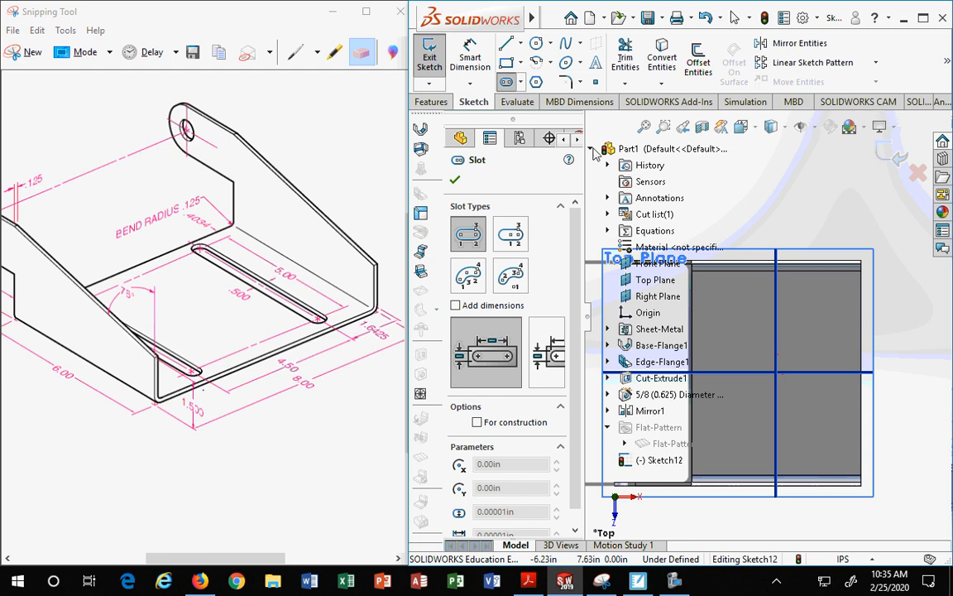
{"action": "left_click", "coordinate": [591, 151]}
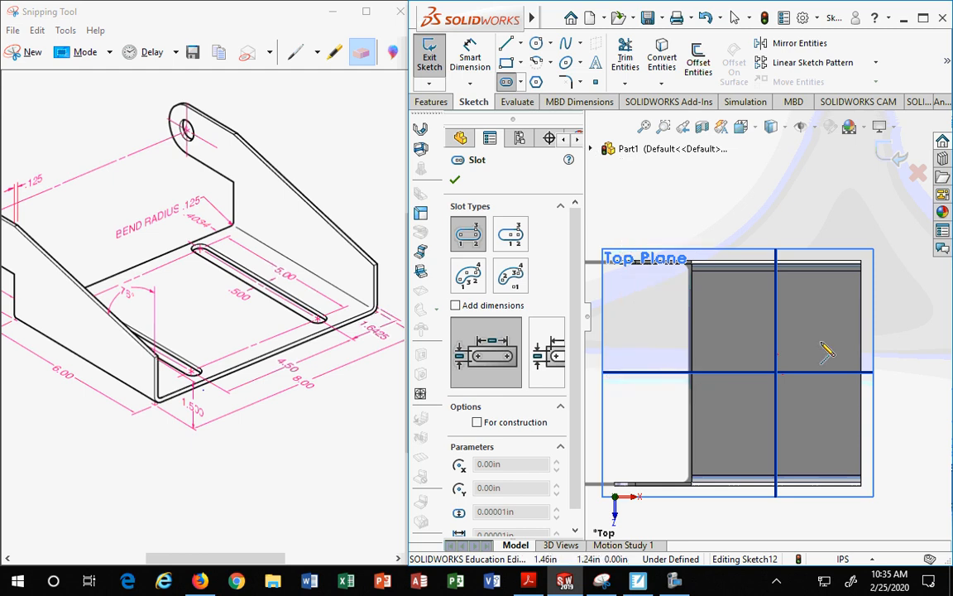
{"action": "left_click", "coordinate": [714, 298]}
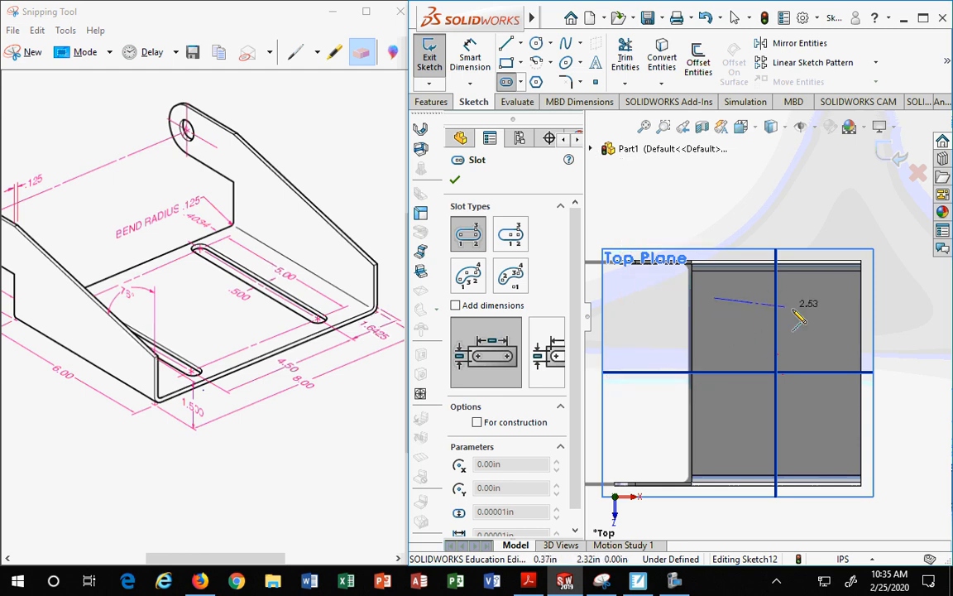
{"action": "left_click", "coordinate": [844, 308]}
{"action": "left_click", "coordinate": [846, 315]}
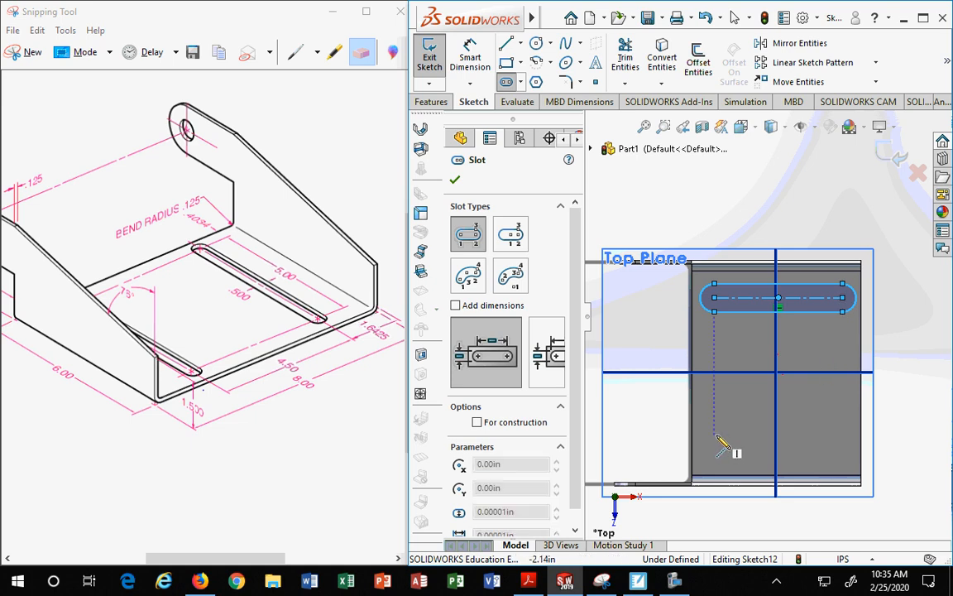
{"action": "left_click", "coordinate": [843, 435]}
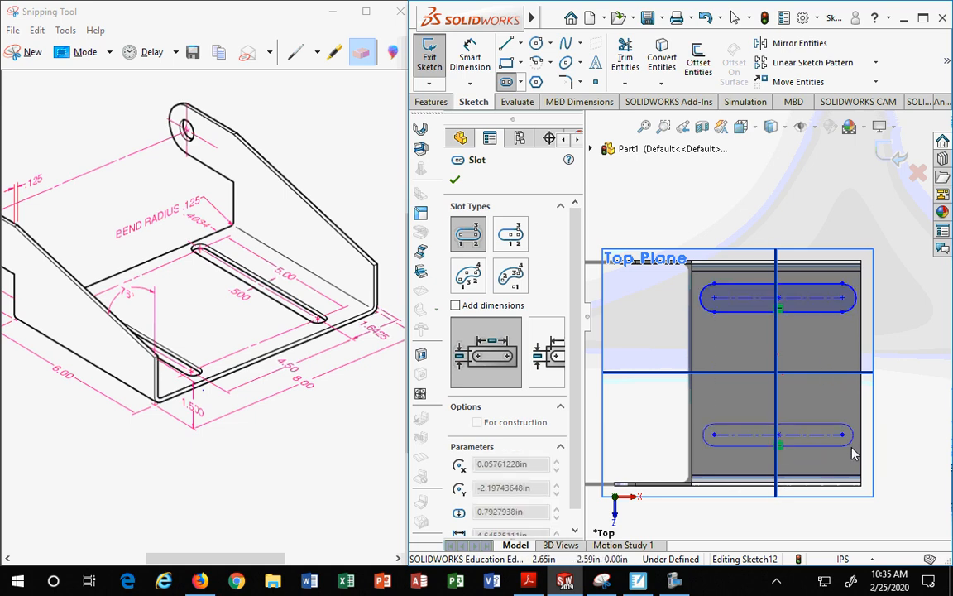
{"action": "left_click", "coordinate": [844, 448]}
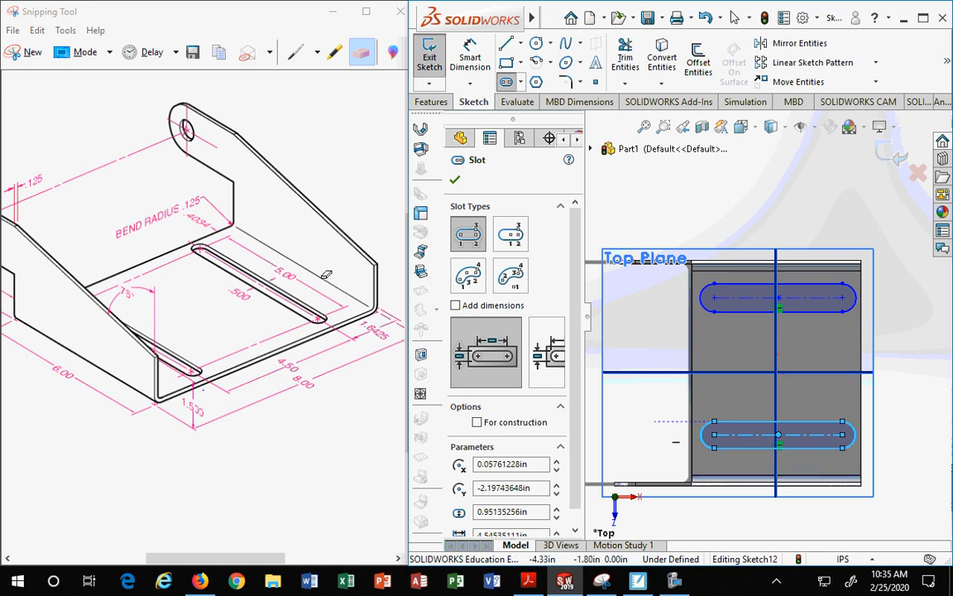
Step: Dimension the vertical distance between the two slots as 4.5 in
{"action": "left_click", "coordinate": [470, 56]}
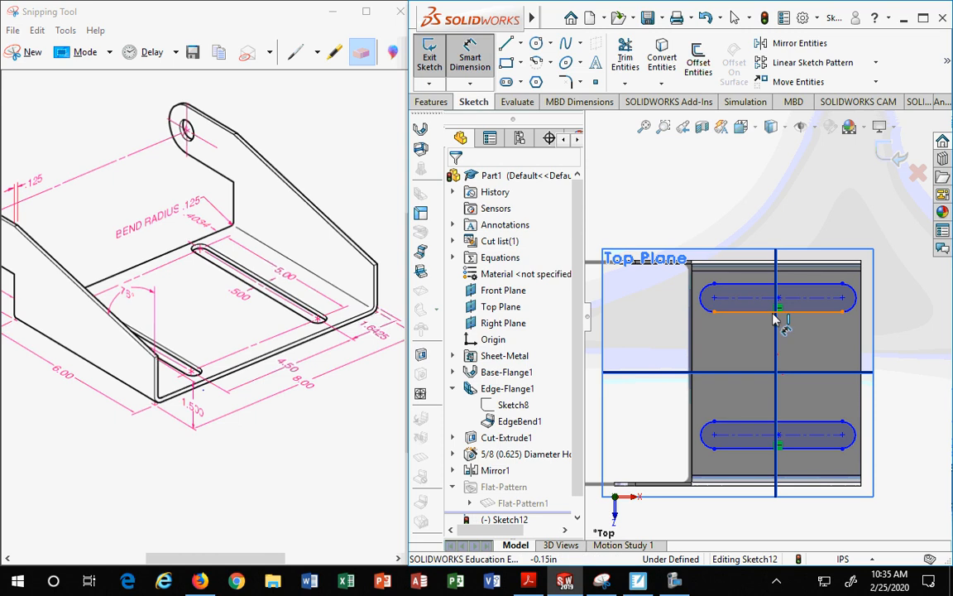
{"action": "left_click", "coordinate": [819, 302]}
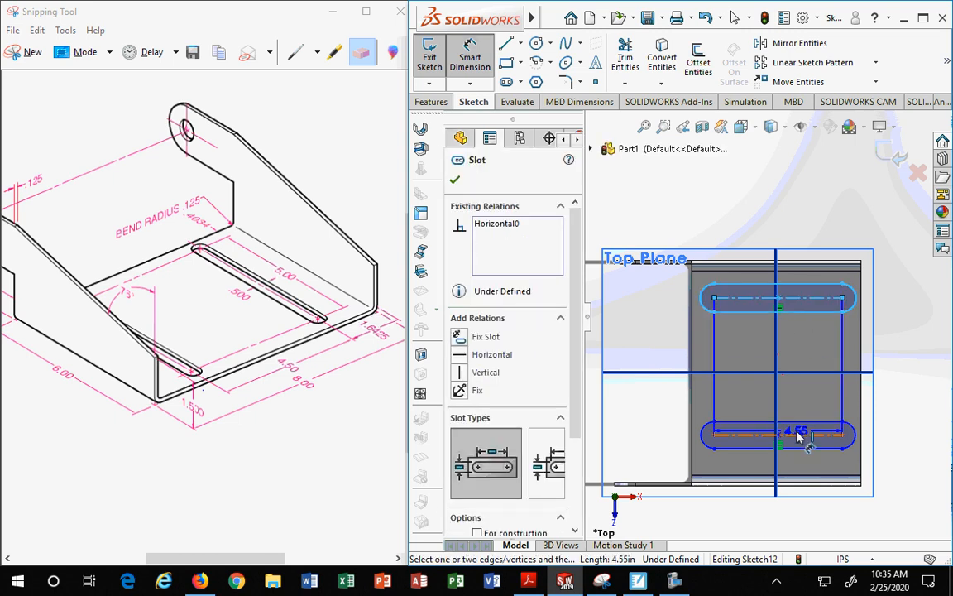
{"action": "left_click", "coordinate": [787, 435]}
{"action": "left_click", "coordinate": [907, 351]}
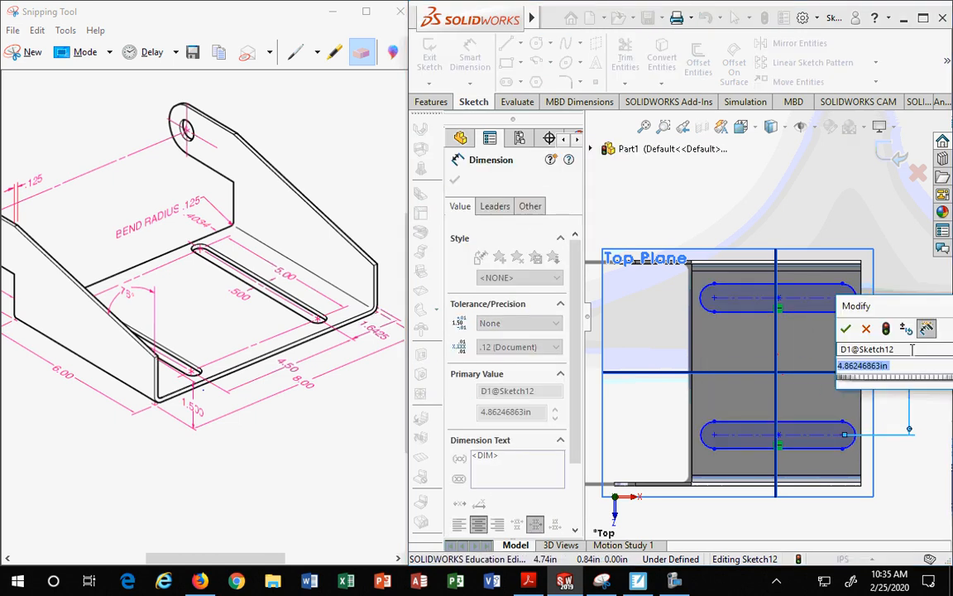
{"action": "type", "text": "4.5"}
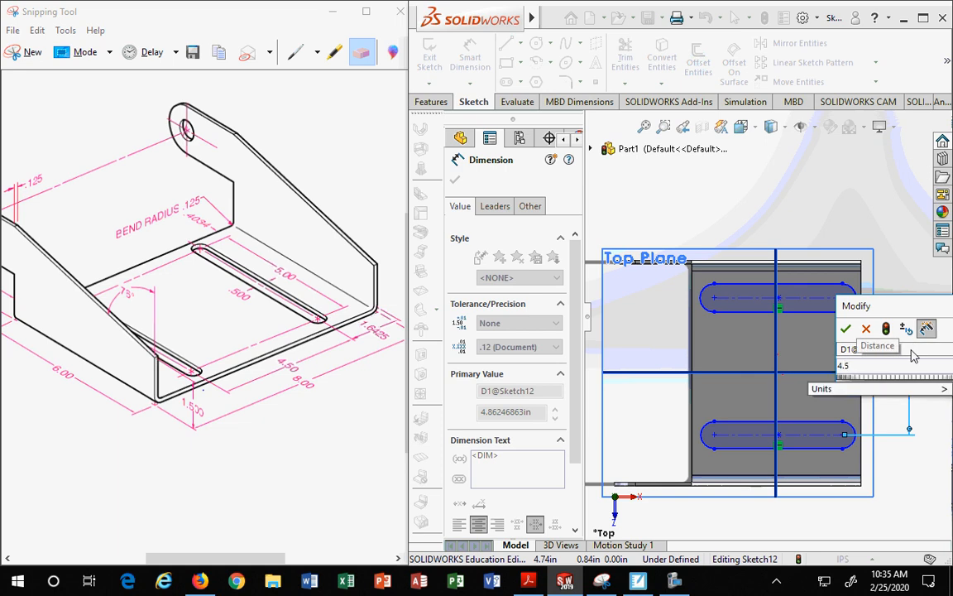
{"action": "key", "text": "Return"}
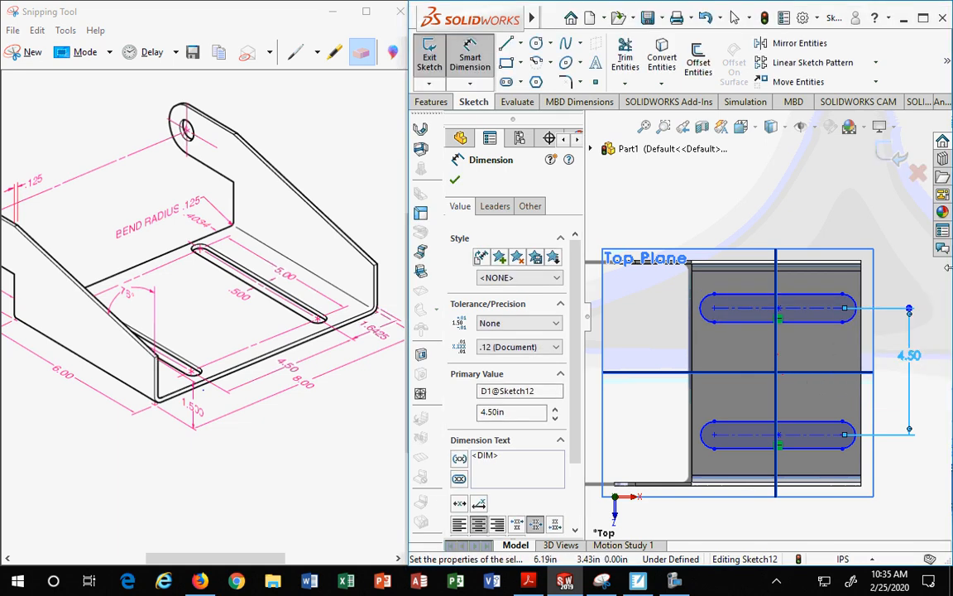
Step: Dimension the upper slot's center-to-center length as 5 in
{"action": "left_click", "coordinate": [703, 310]}
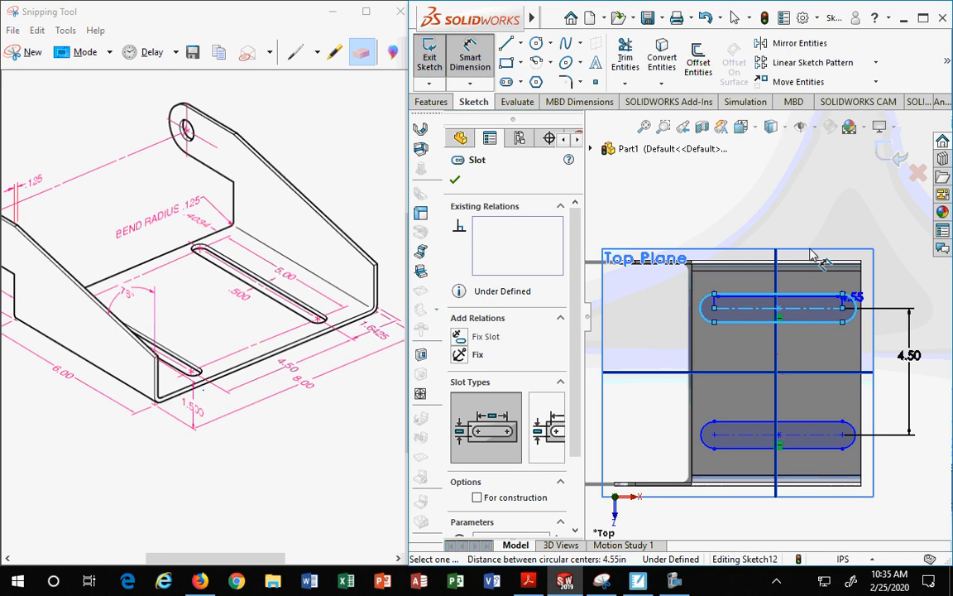
{"action": "left_click", "coordinate": [765, 211]}
{"action": "type", "text": "4"}
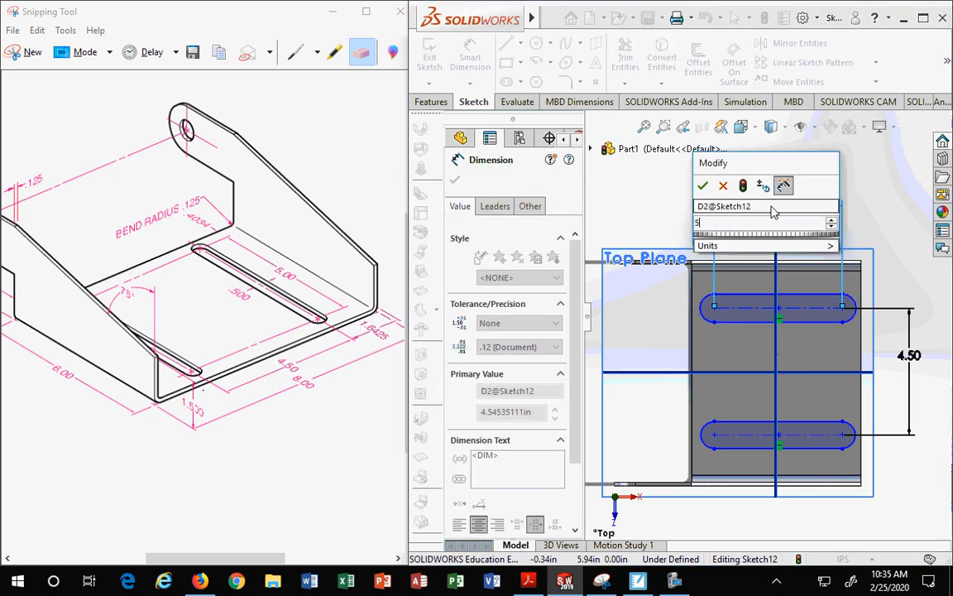
{"action": "key", "text": "Return"}
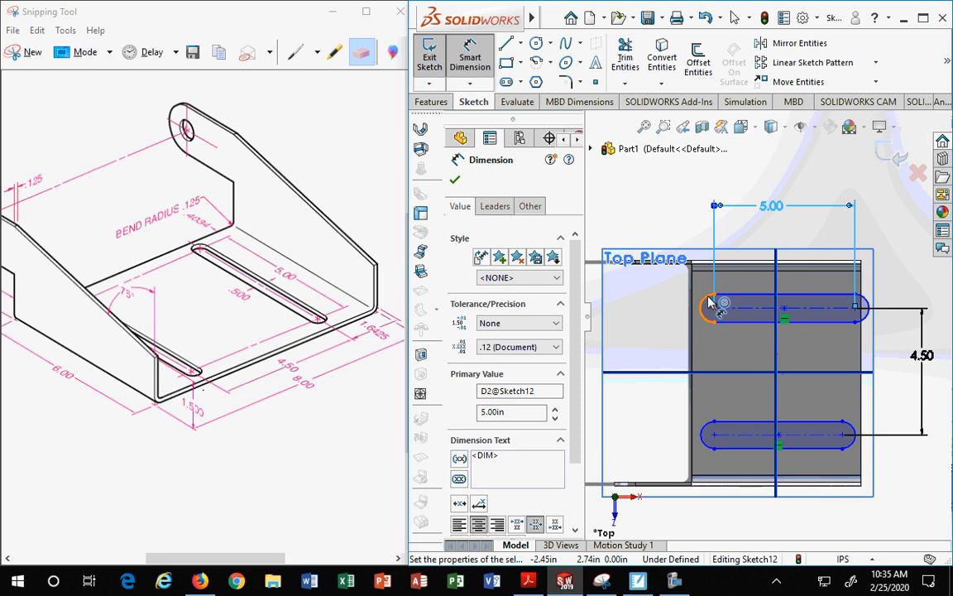
Step: Dimension the upper slot's width as 0.5 in
{"action": "left_click", "coordinate": [764, 299]}
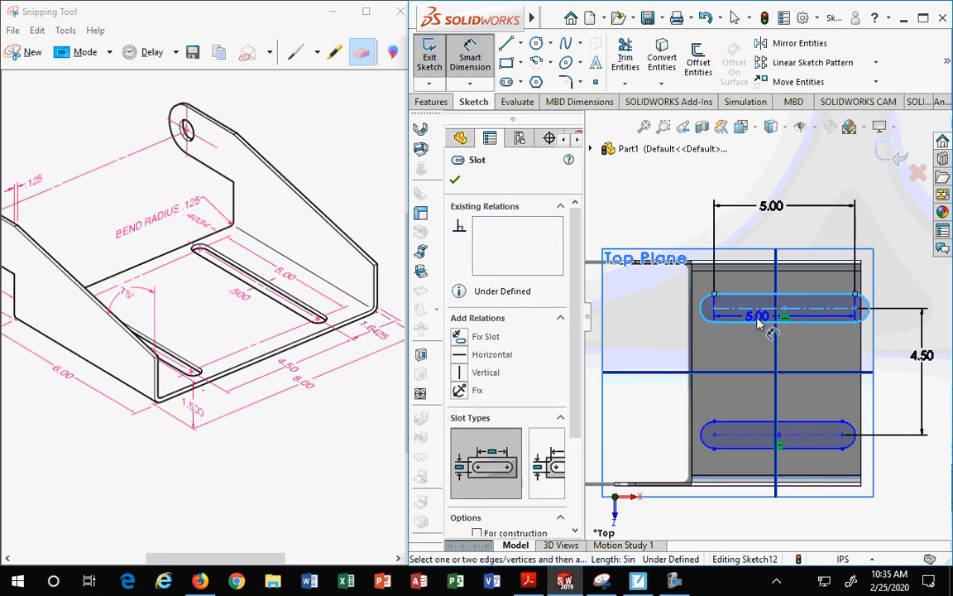
{"action": "left_click", "coordinate": [652, 310]}
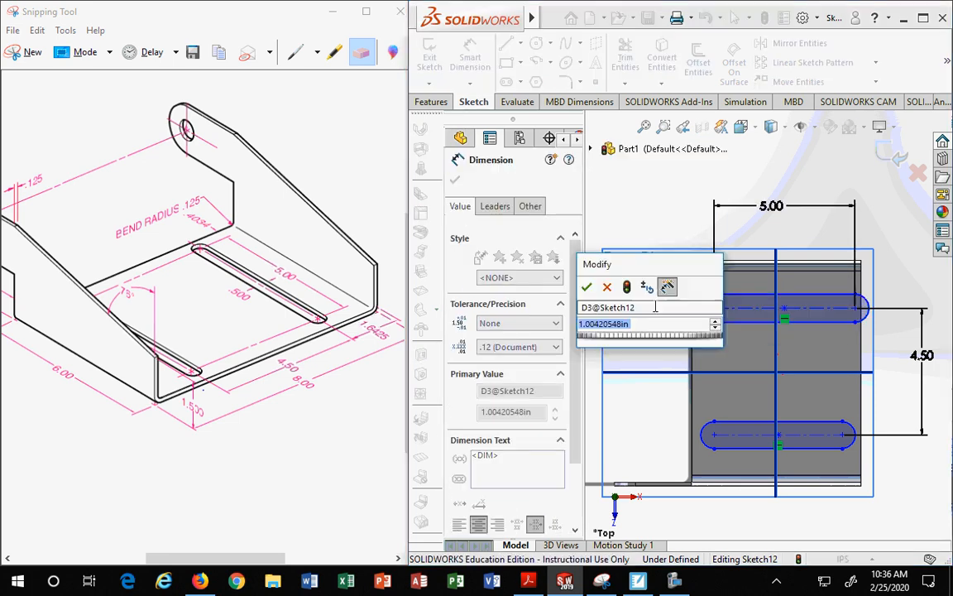
{"action": "type", "text": ".5"}
{"action": "key", "text": "Return"}
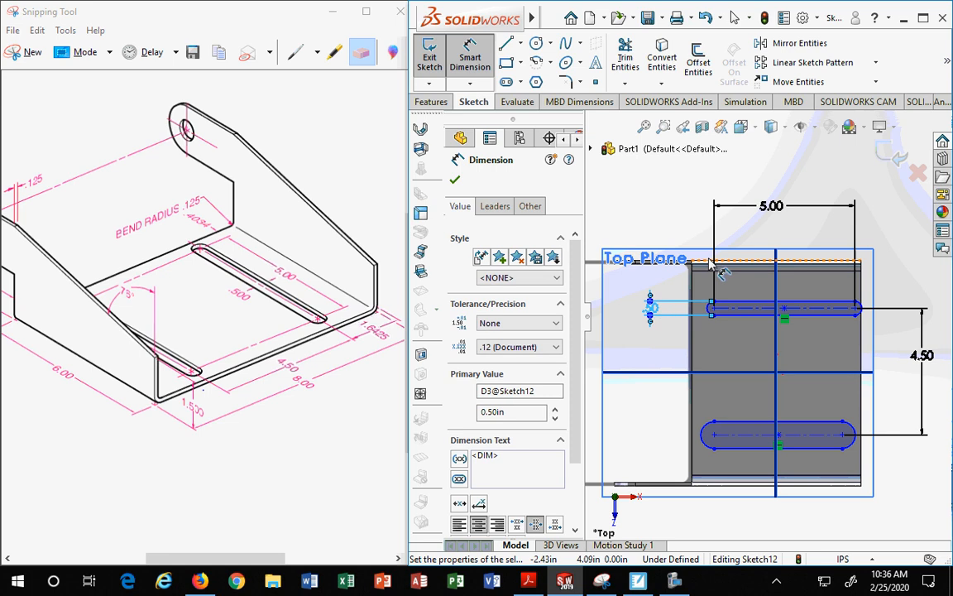
Step: Dimension the upper slot's distance from the base flange's top edge as 1.6425 in and close the dimension
{"action": "scroll", "coordinate": [713, 262], "scroll_direction": "up", "scroll_amount": 2}
{"action": "scroll", "coordinate": [717, 290], "scroll_direction": "down", "scroll_amount": 4}
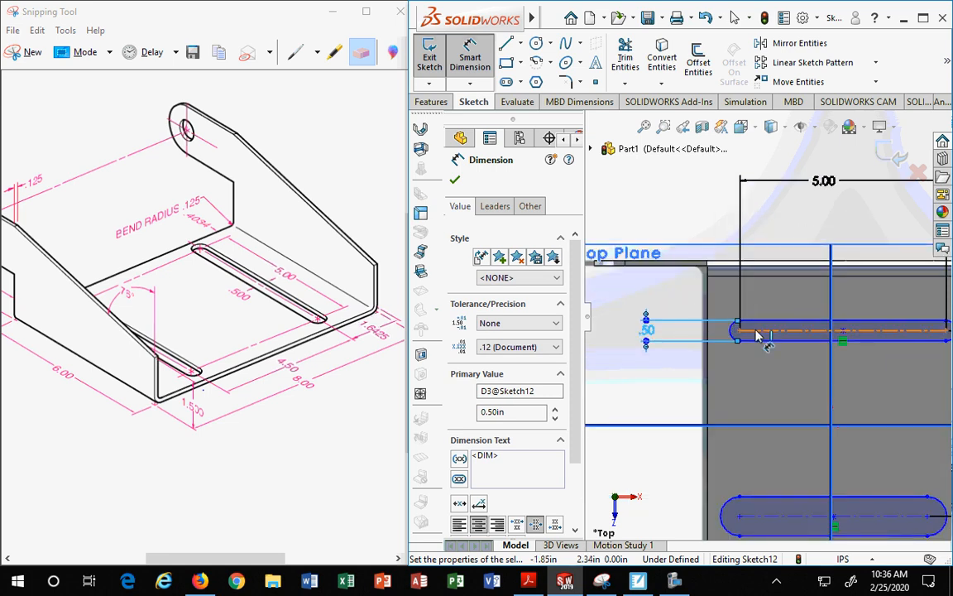
{"action": "left_click", "coordinate": [760, 334]}
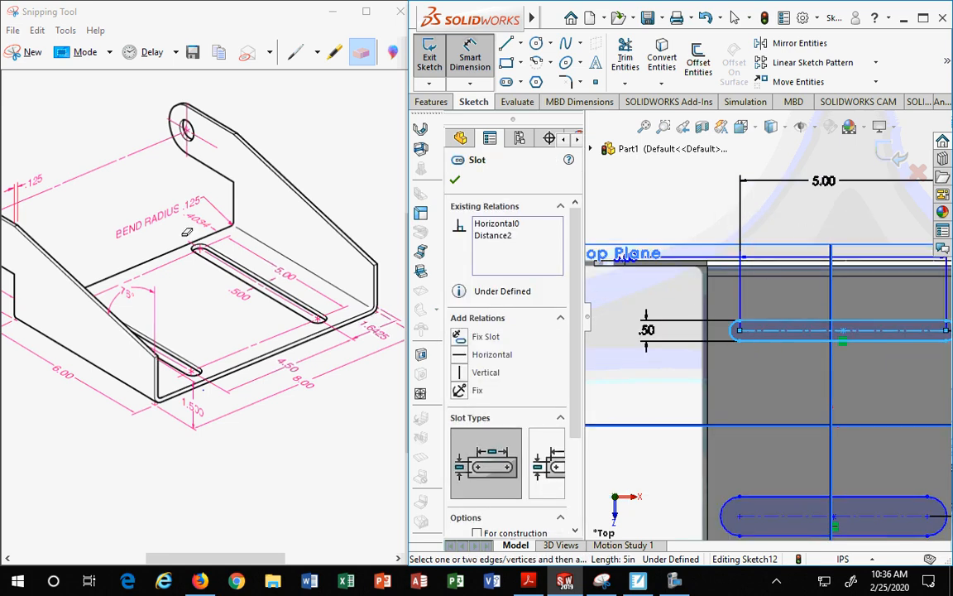
{"action": "left_click", "coordinate": [770, 265]}
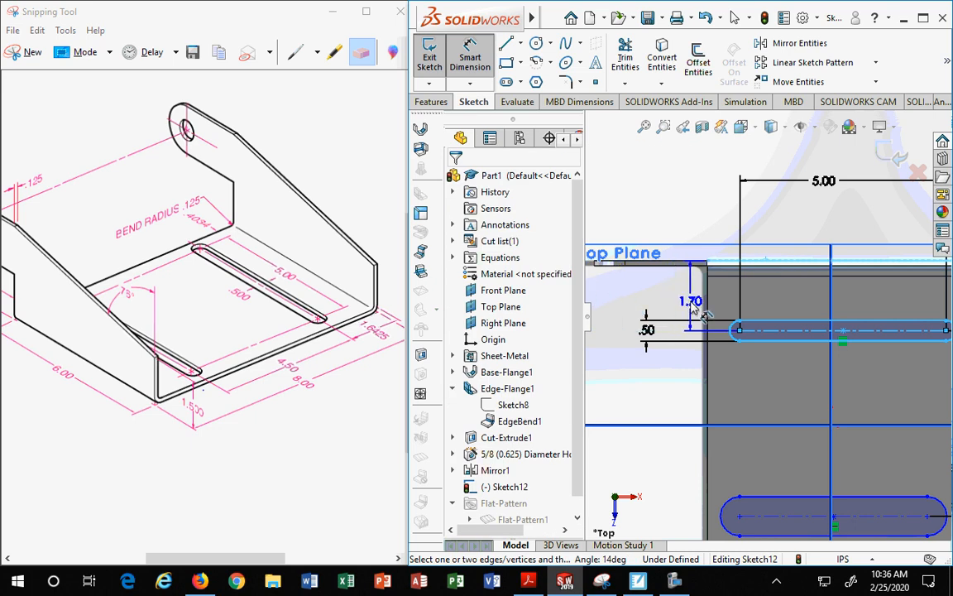
{"action": "scroll", "coordinate": [699, 308], "scroll_direction": "down", "scroll_amount": 2}
{"action": "scroll", "coordinate": [699, 308], "scroll_direction": "up", "scroll_amount": 4}
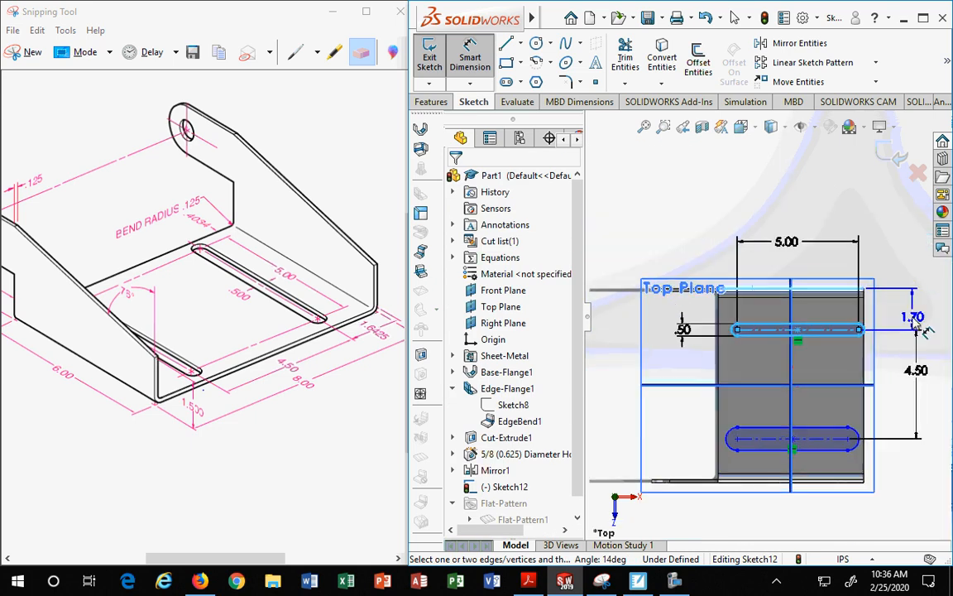
{"action": "scroll", "coordinate": [844, 308], "scroll_direction": "down", "scroll_amount": 3}
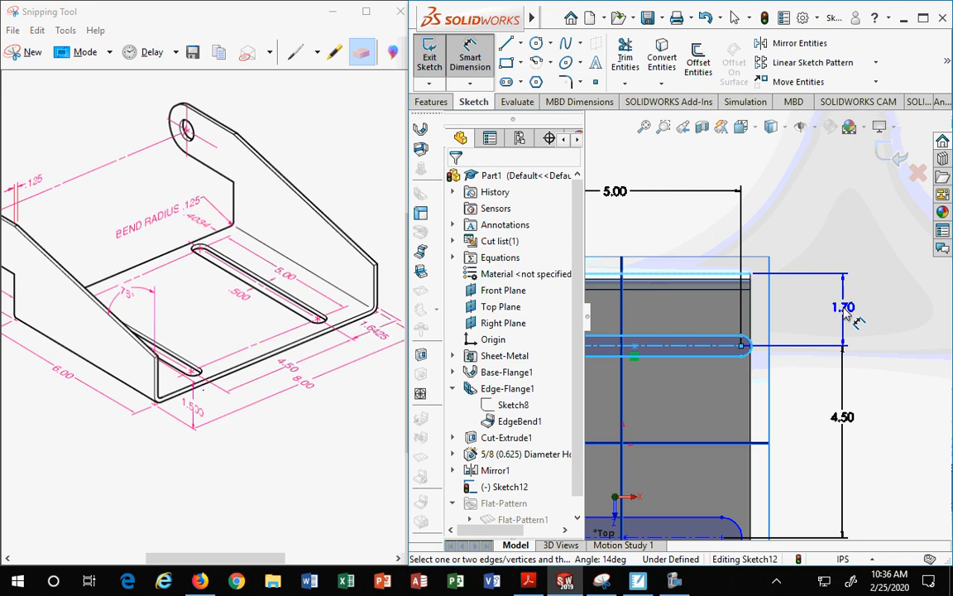
{"action": "left_click", "coordinate": [844, 308]}
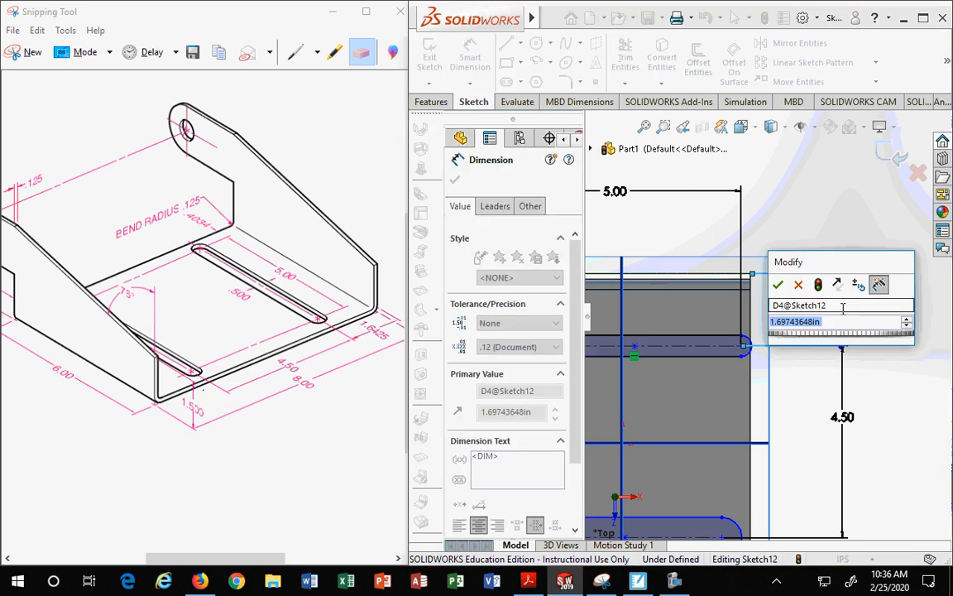
{"action": "type", "text": "1.62"}
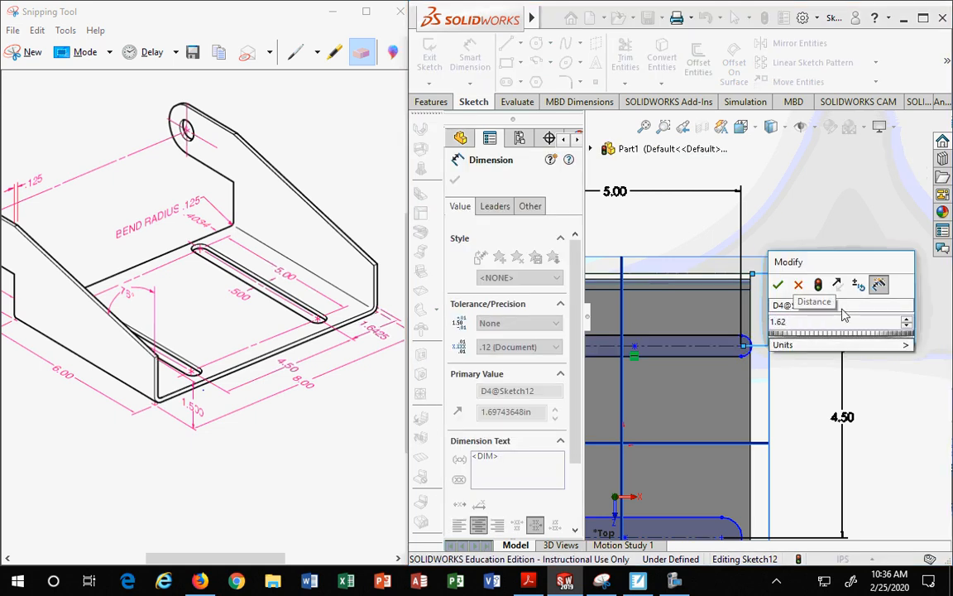
{"action": "key", "text": "BackSpace"}
{"action": "type", "text": "425"}
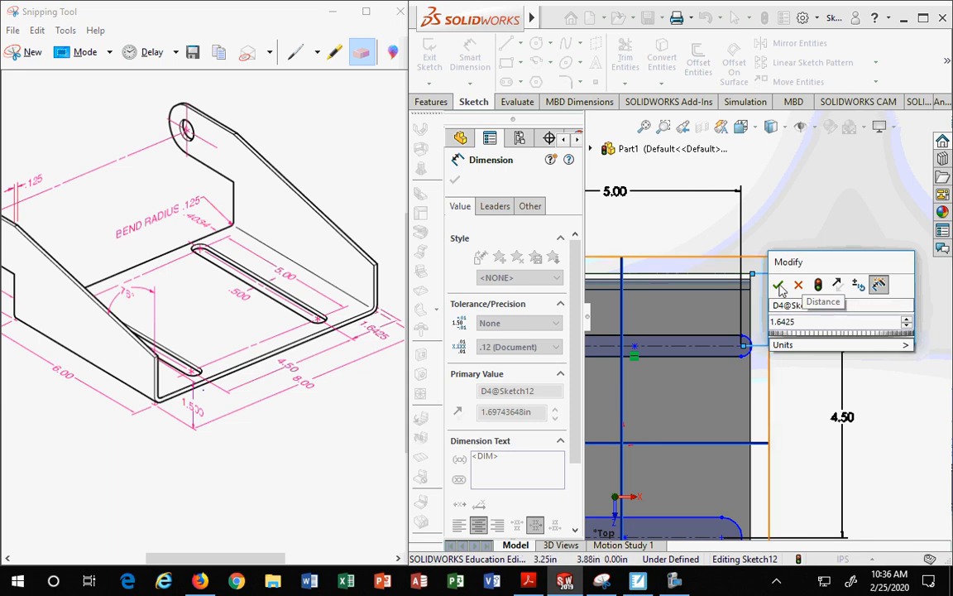
{"action": "key", "text": "Return"}
{"action": "scroll", "coordinate": [802, 394], "scroll_direction": "up", "scroll_amount": 4}
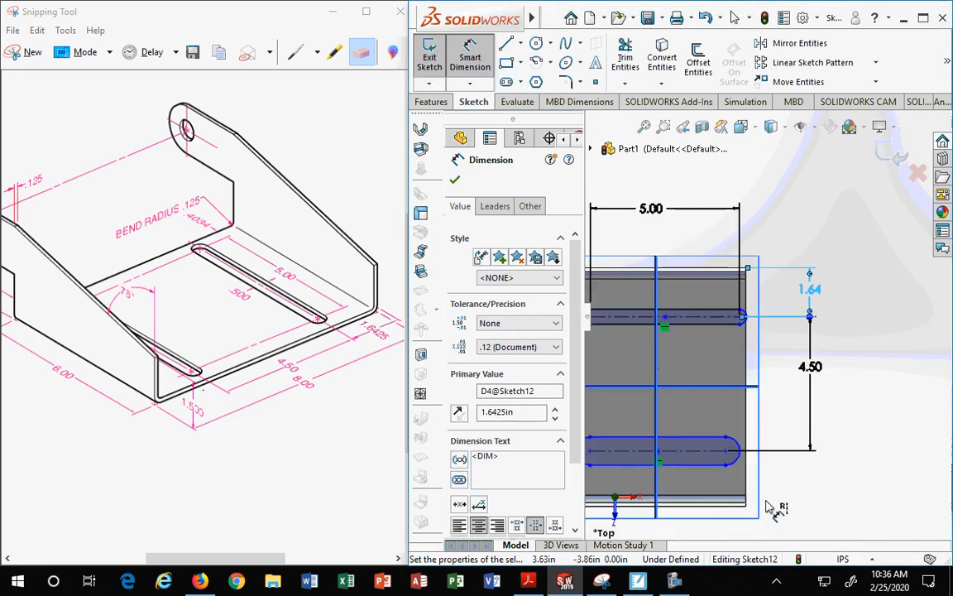
{"action": "scroll", "coordinate": [777, 467], "scroll_direction": "down", "scroll_amount": 2}
{"action": "scroll", "coordinate": [777, 466], "scroll_direction": "up", "scroll_amount": 3}
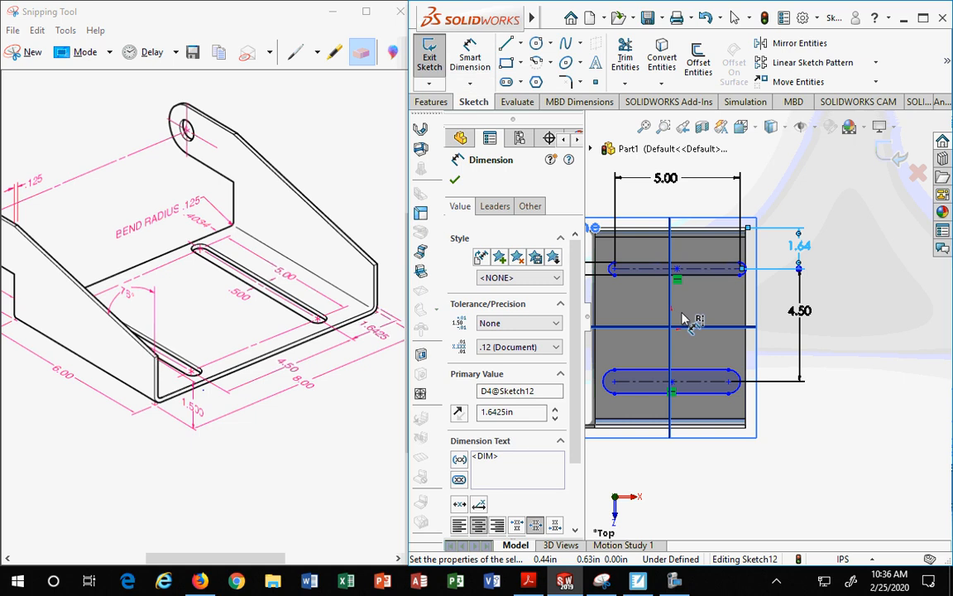
{"action": "scroll", "coordinate": [685, 317], "scroll_direction": "up", "scroll_amount": 3}
{"action": "scroll", "coordinate": [672, 312], "scroll_direction": "down", "scroll_amount": 3}
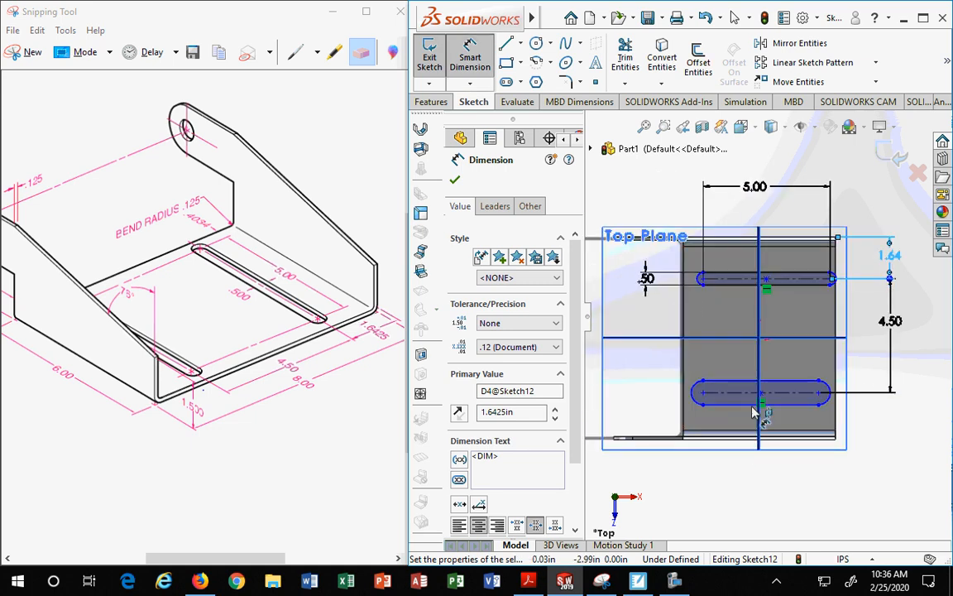
{"action": "left_click", "coordinate": [454, 181]}
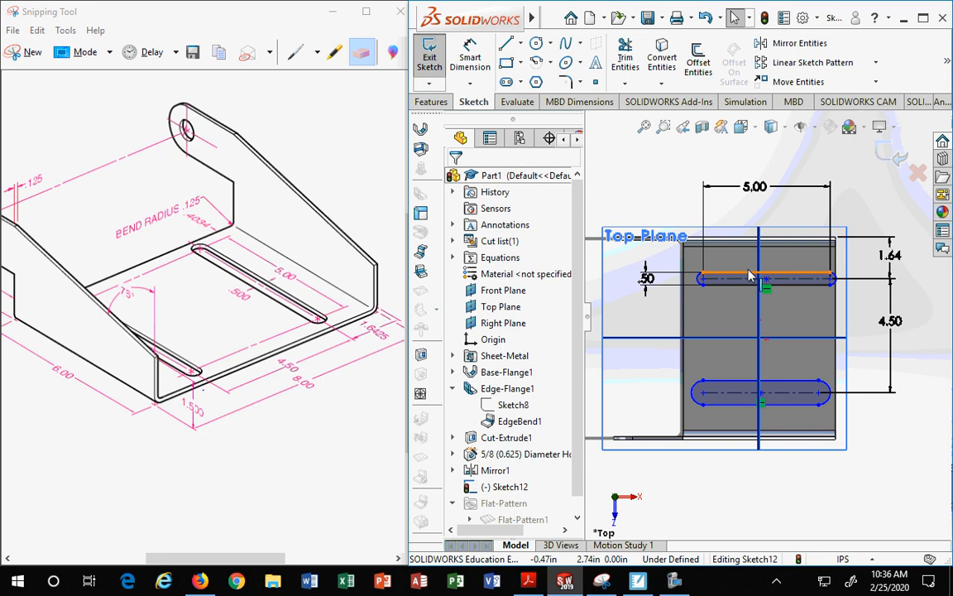
Step: Dimension the upper slot's left arc center from the base flange's left edge as 0.4034 in and reposition the dimension
{"action": "scroll", "coordinate": [695, 265], "scroll_direction": "up", "scroll_amount": 2}
{"action": "scroll", "coordinate": [733, 289], "scroll_direction": "down", "scroll_amount": 3}
{"action": "left_click", "coordinate": [716, 315]}
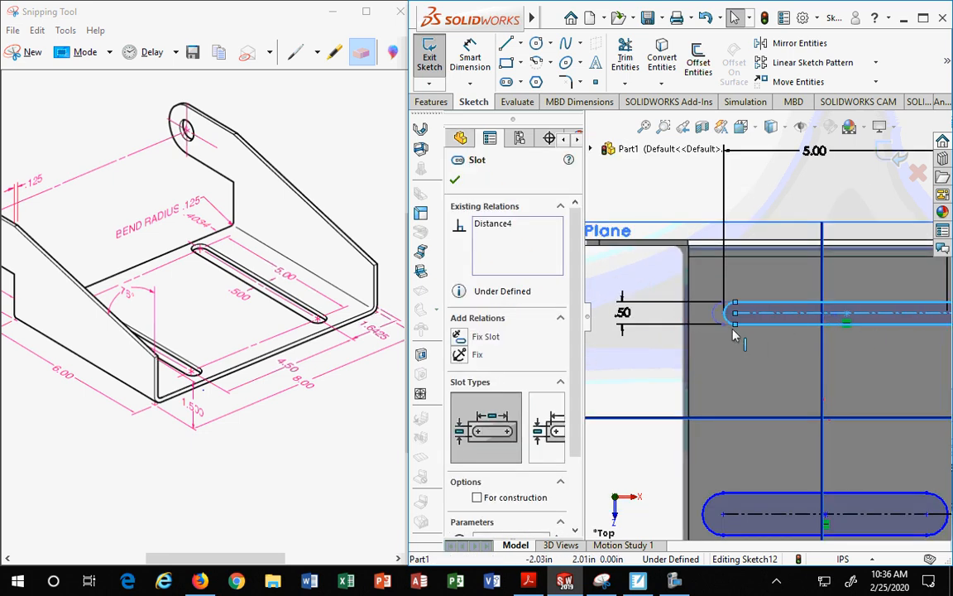
{"action": "scroll", "coordinate": [749, 323], "scroll_direction": "up", "scroll_amount": 3}
{"action": "scroll", "coordinate": [828, 323], "scroll_direction": "down", "scroll_amount": 3}
{"action": "scroll", "coordinate": [823, 310], "scroll_direction": "up", "scroll_amount": 1}
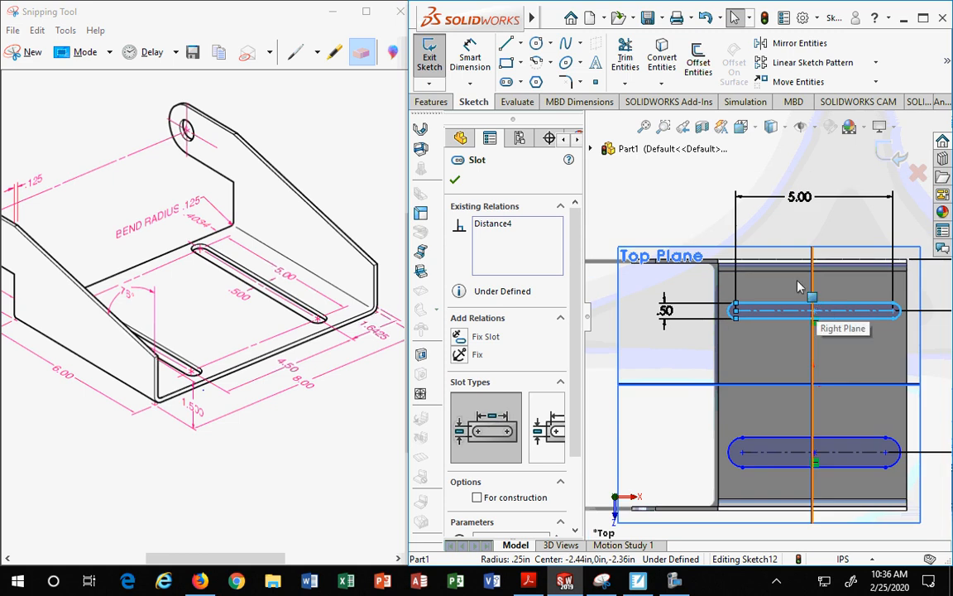
{"action": "left_click", "coordinate": [470, 58]}
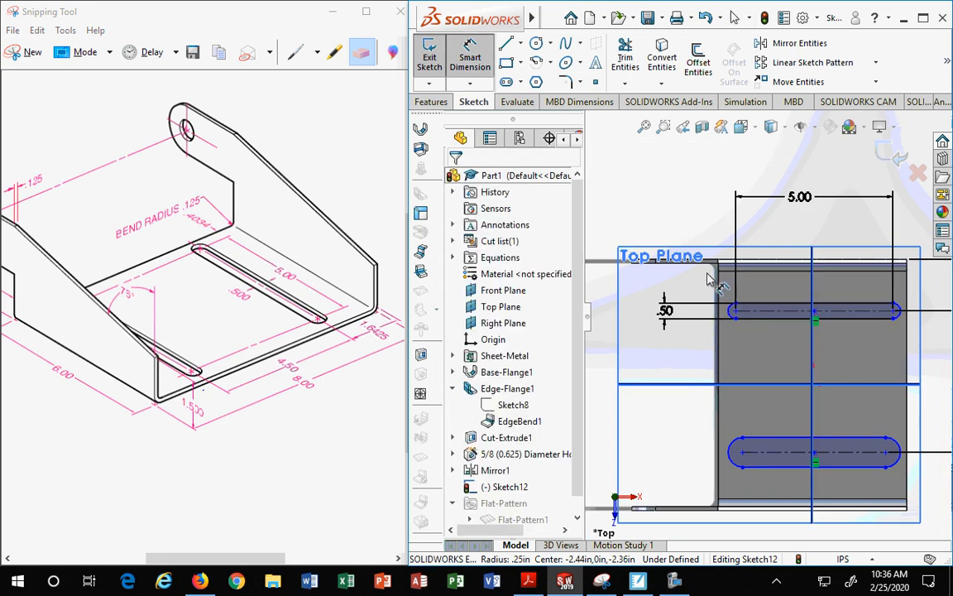
{"action": "left_click", "coordinate": [722, 311]}
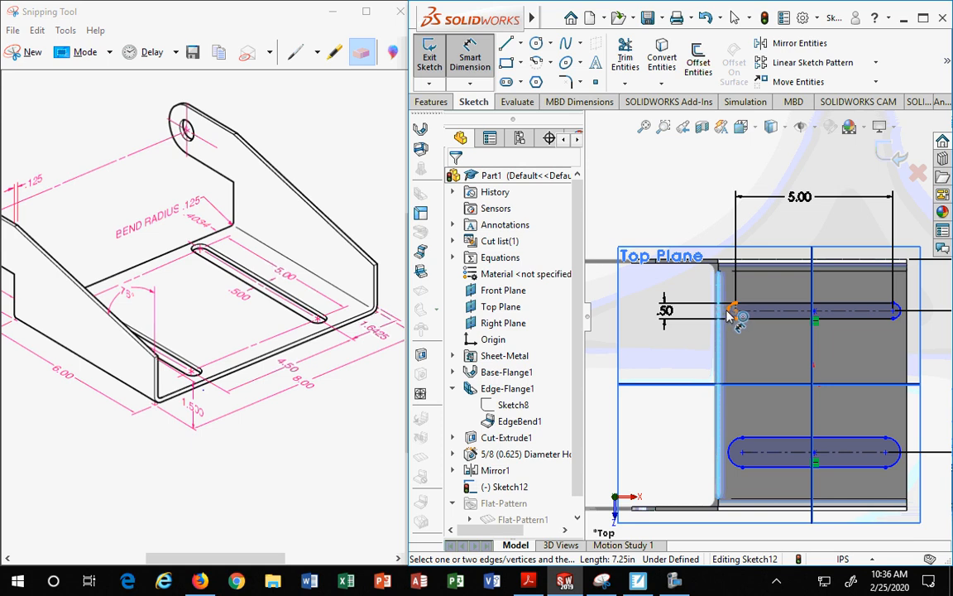
{"action": "left_click", "coordinate": [732, 312]}
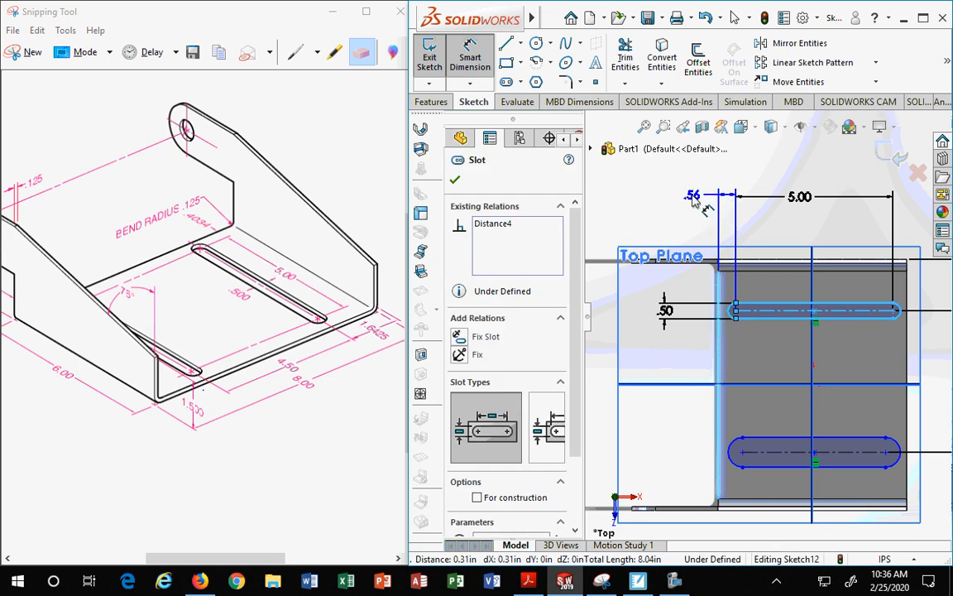
{"action": "left_click", "coordinate": [639, 188]}
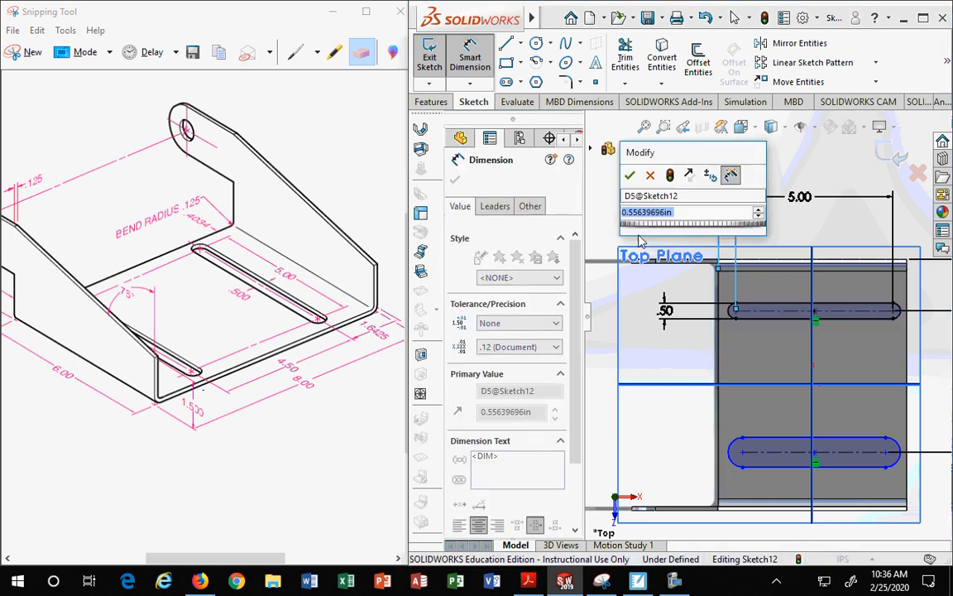
{"action": "type", "text": ".4"}
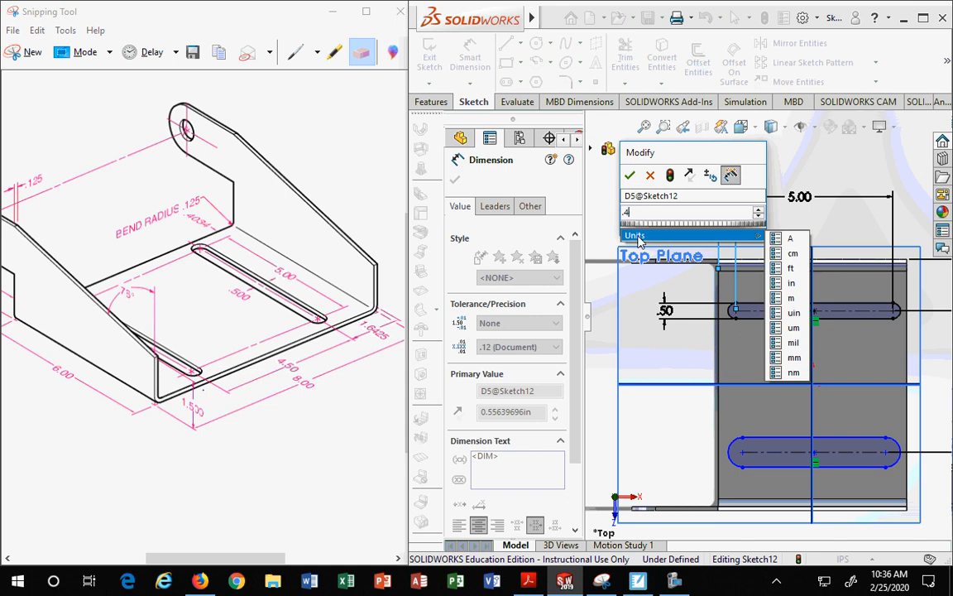
{"action": "type", "text": "034"}
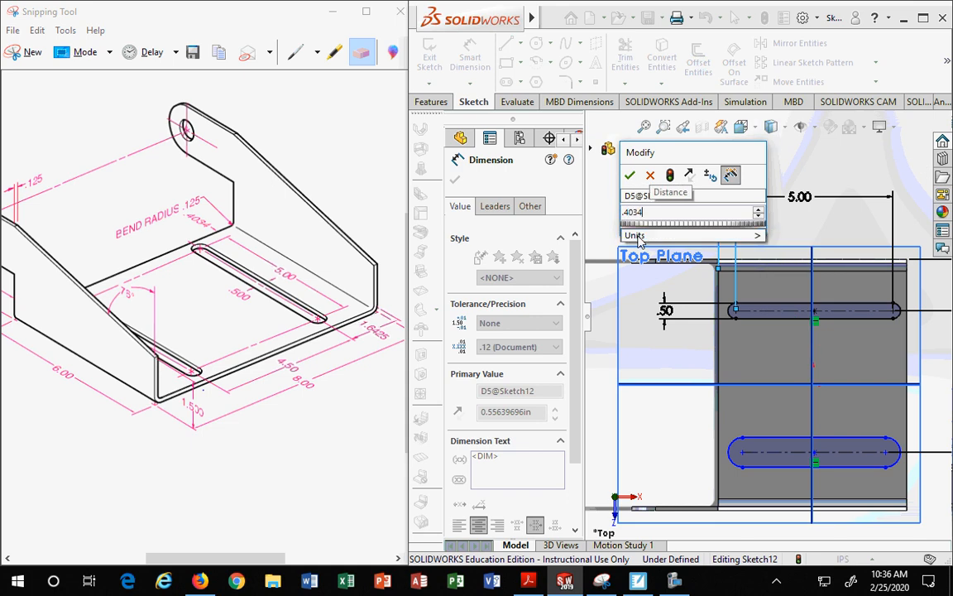
{"action": "key", "text": "Return"}
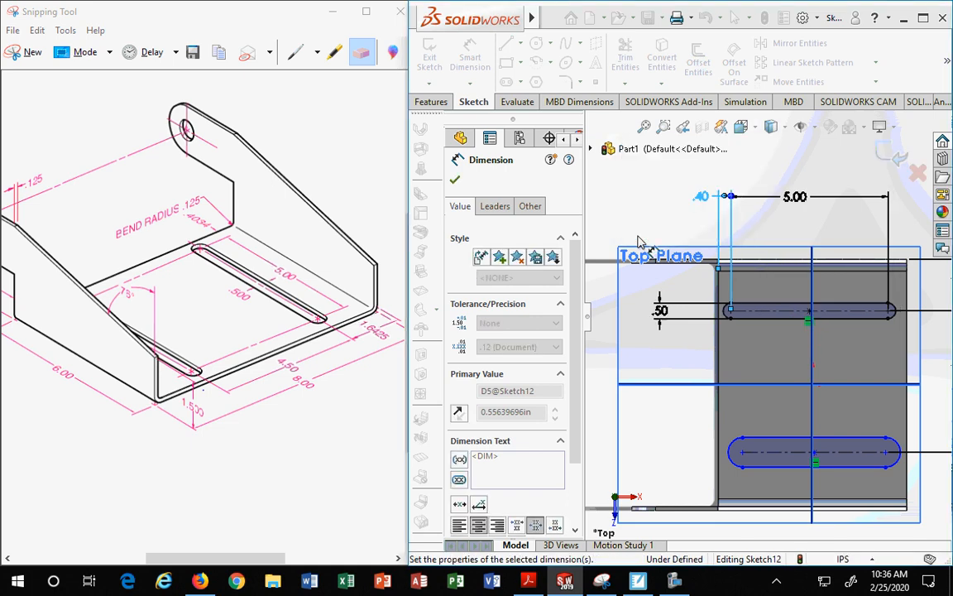
{"action": "left_click_drag", "start_coordinate": [703, 200], "coordinate": [668, 200]}
{"action": "left_click", "coordinate": [705, 219]}
Step: Sketch a construction centerline from the upper slot's left arc center down to the lower slot's left arc center
{"action": "scroll", "coordinate": [758, 285], "scroll_direction": "up", "scroll_amount": 2}
{"action": "scroll", "coordinate": [774, 368], "scroll_direction": "down", "scroll_amount": 3}
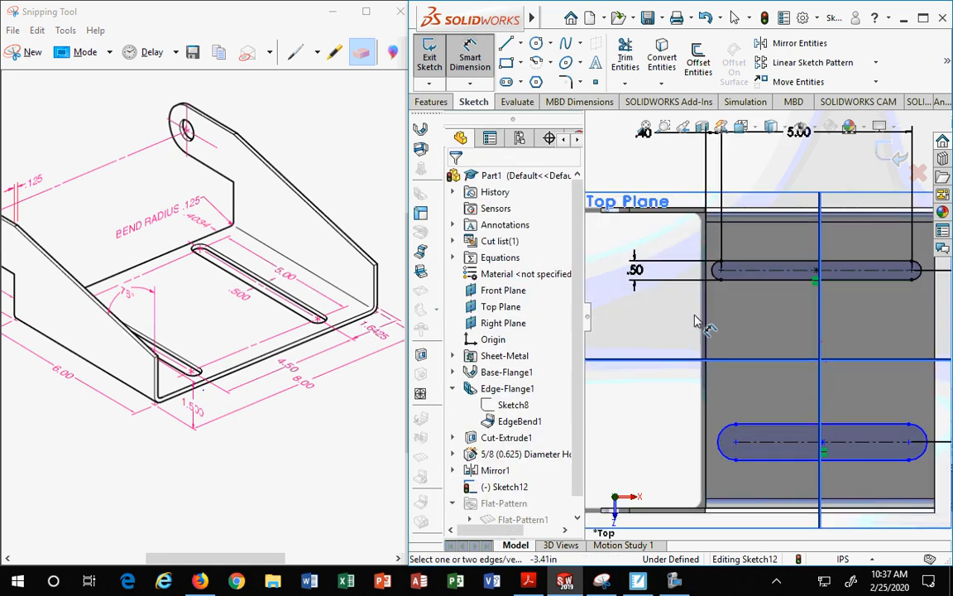
{"action": "scroll", "coordinate": [745, 331], "scroll_direction": "up", "scroll_amount": 2}
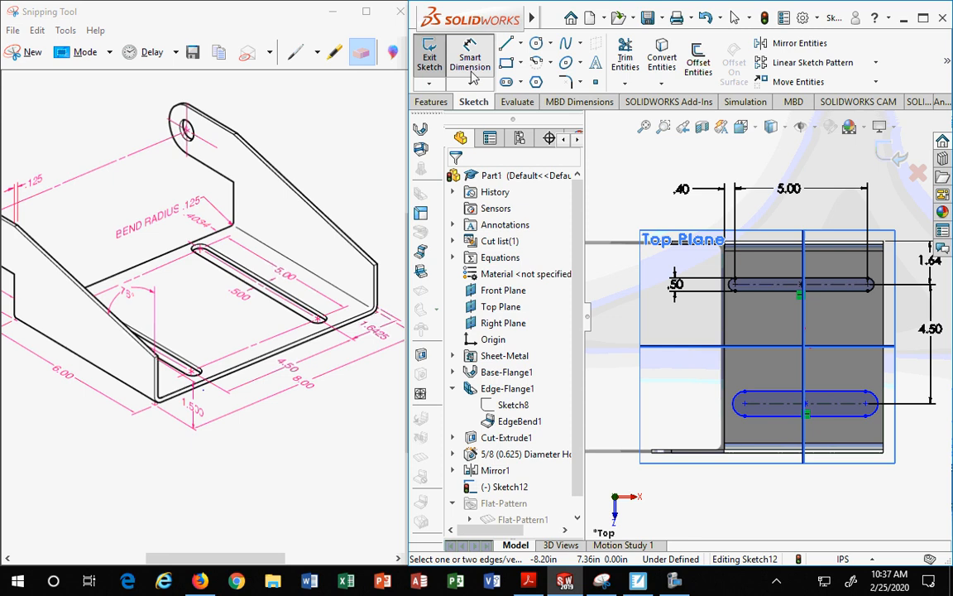
{"action": "left_click", "coordinate": [517, 43]}
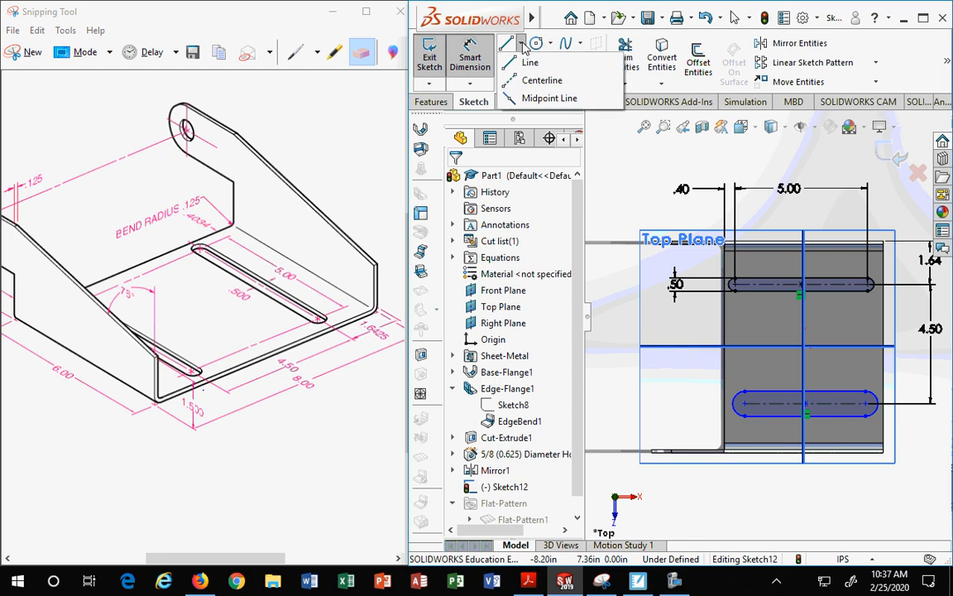
{"action": "left_click", "coordinate": [505, 83]}
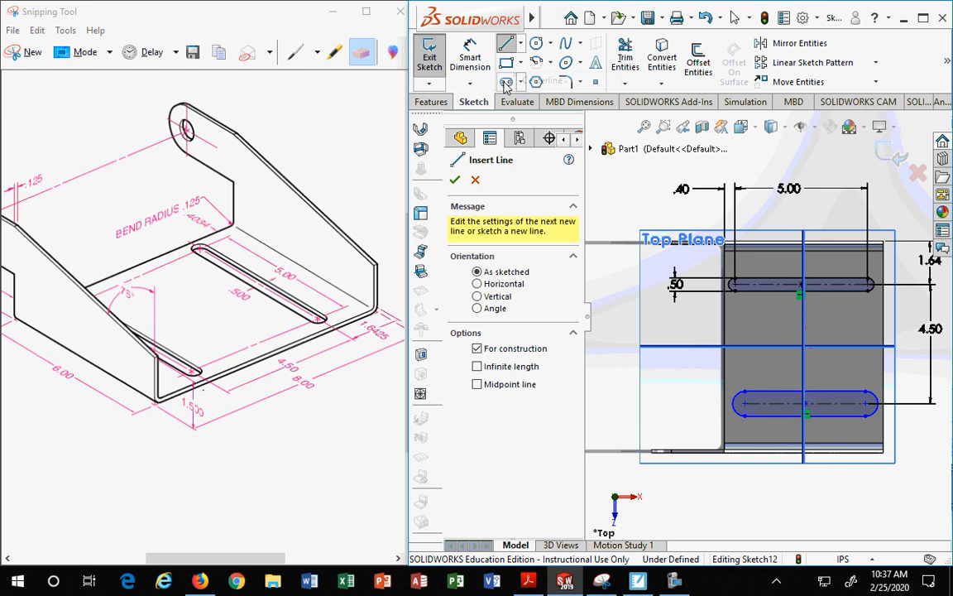
{"action": "left_click", "coordinate": [734, 284]}
{"action": "left_click", "coordinate": [745, 405]}
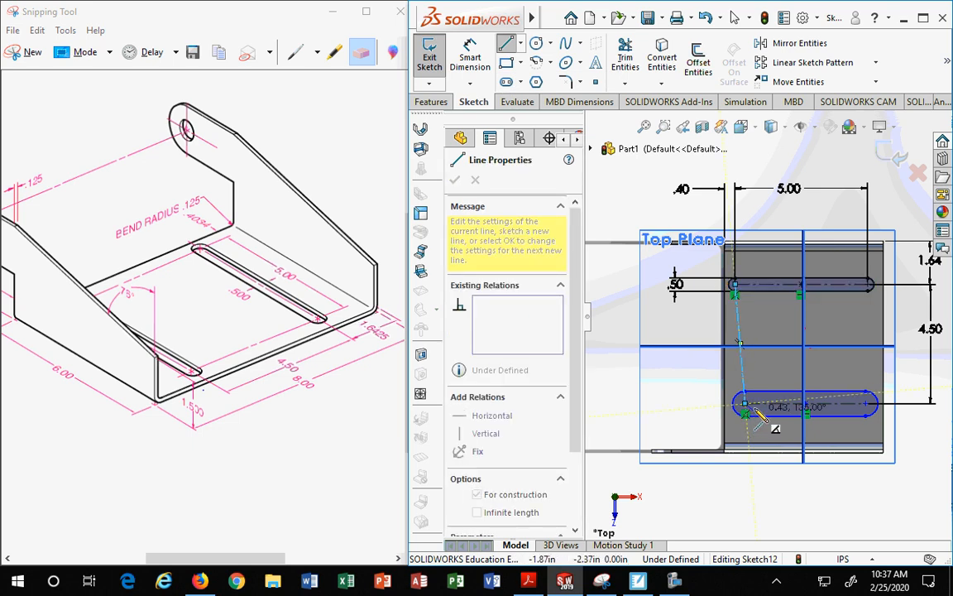
{"action": "key", "text": "Escape"}
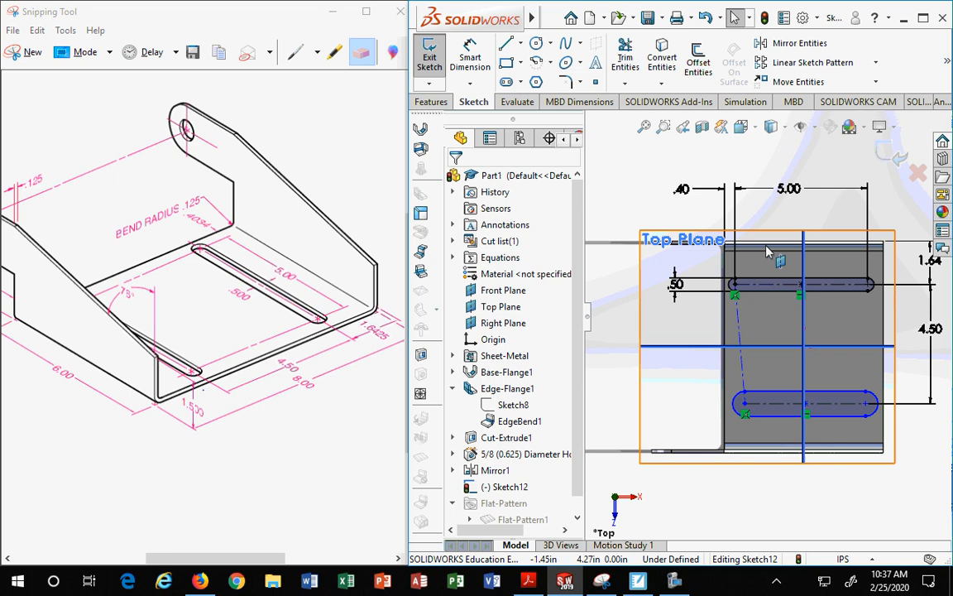
Step: Make the new centerline vertical
{"action": "left_click", "coordinate": [738, 333]}
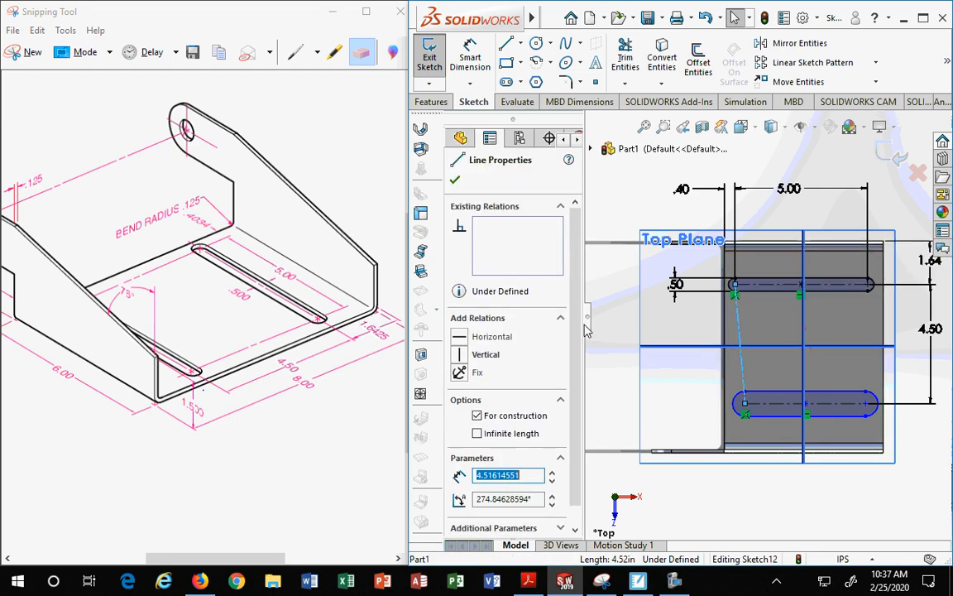
{"action": "left_click", "coordinate": [460, 355]}
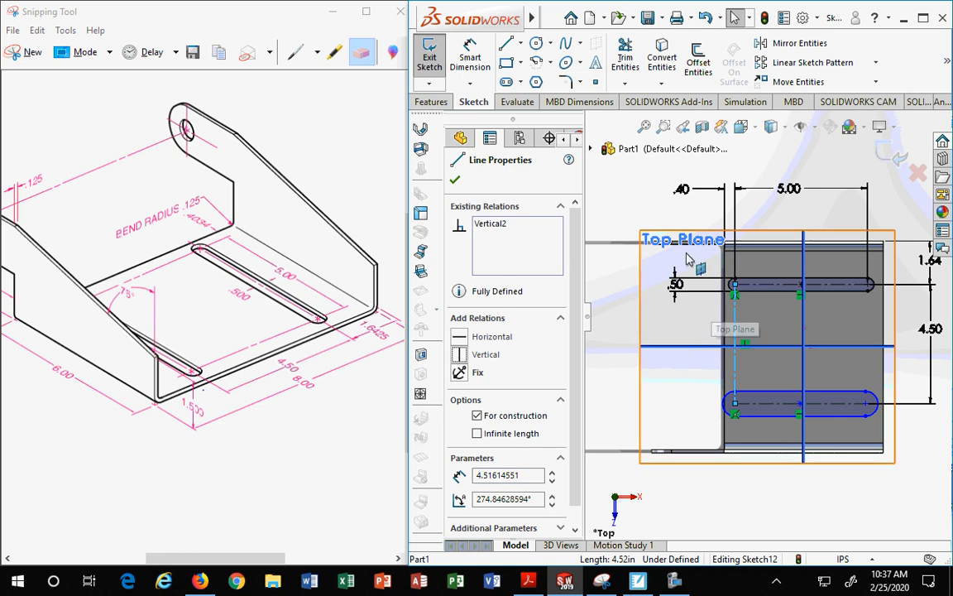
{"action": "left_click", "coordinate": [455, 178]}
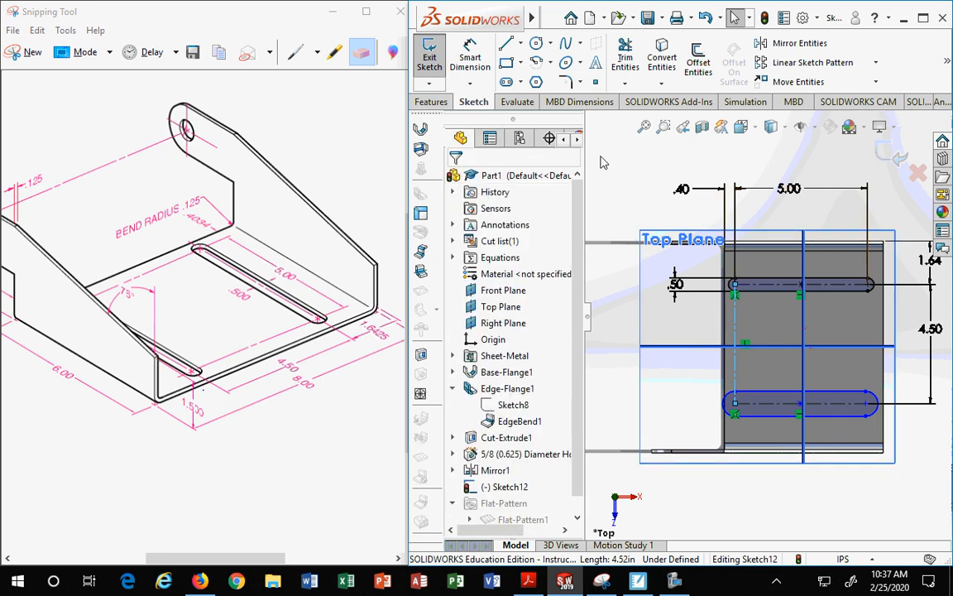
Step: Try to relate the two slots with Equal Slots using their centerlines, then undo that relation
{"action": "scroll", "coordinate": [786, 296], "scroll_direction": "down", "scroll_amount": 2}
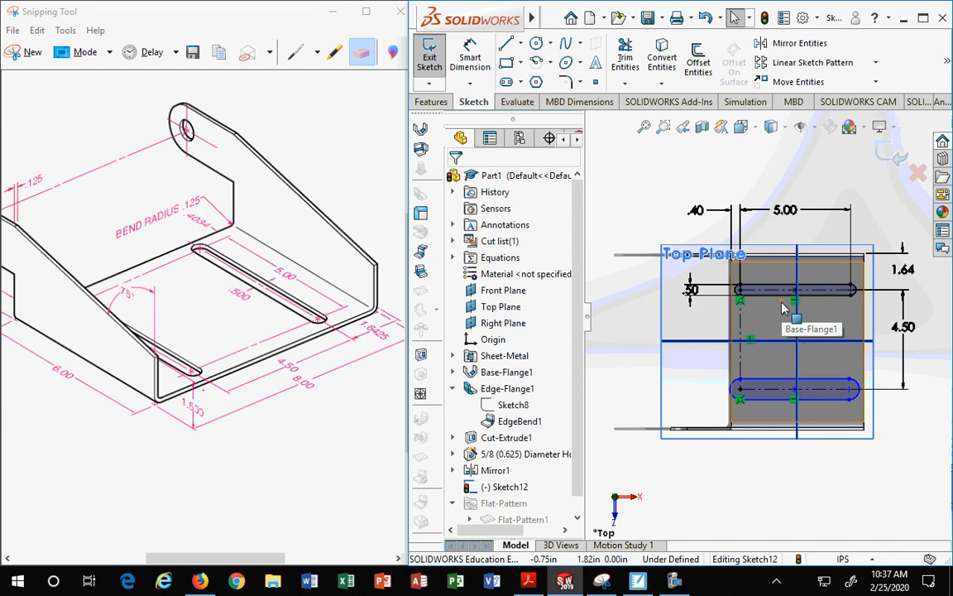
{"action": "left_click", "coordinate": [781, 292]}
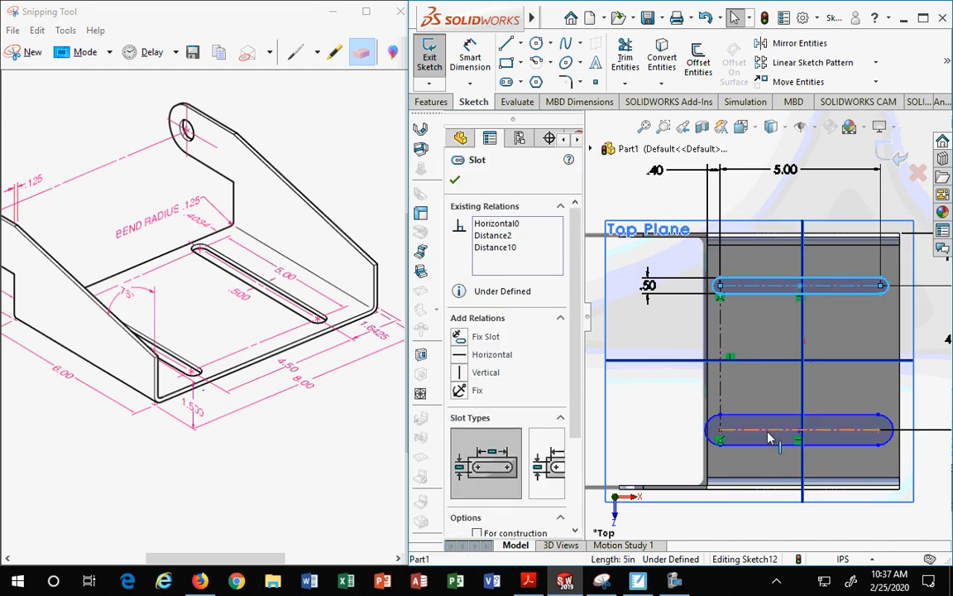
{"action": "left_click", "coordinate": [710, 433], "text": "ctrl"}
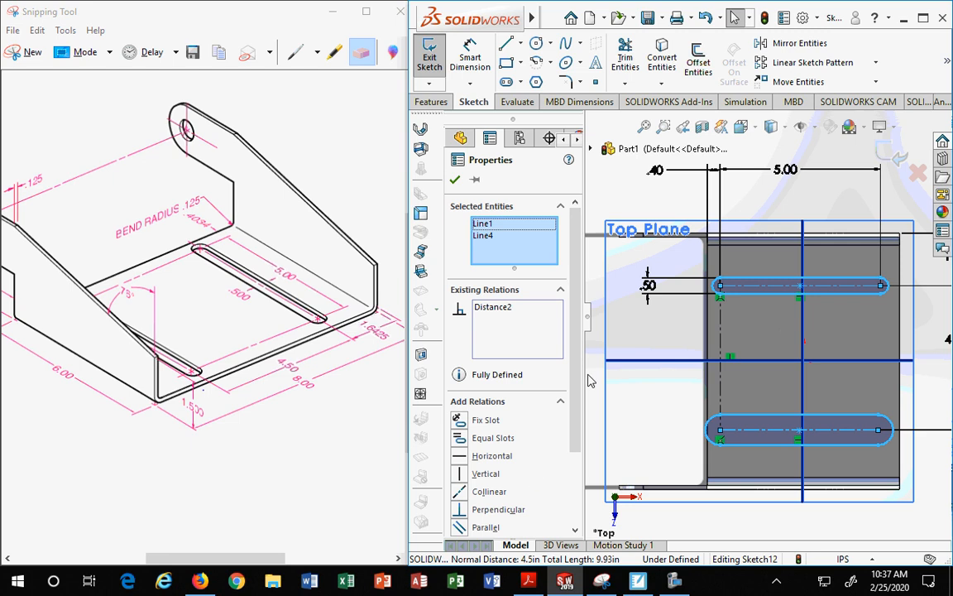
{"action": "scroll", "coordinate": [516, 371], "scroll_direction": "down", "scroll_amount": 3}
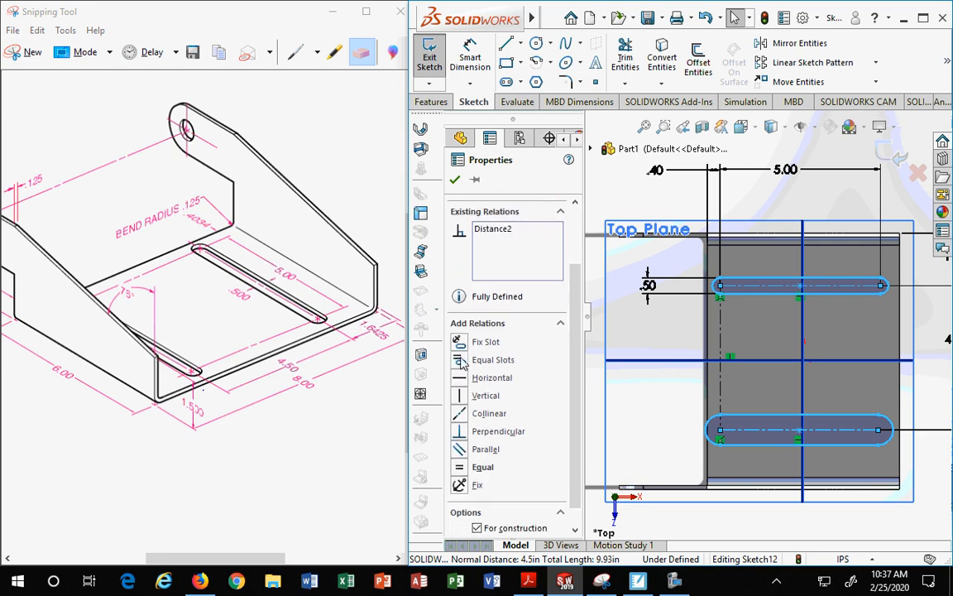
{"action": "left_click", "coordinate": [461, 361]}
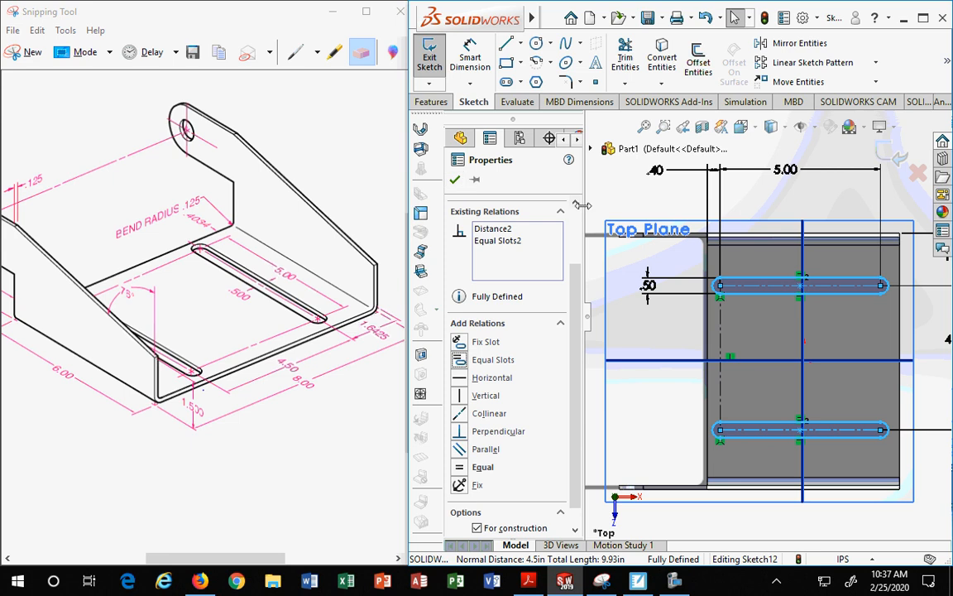
{"action": "left_click", "coordinate": [455, 186]}
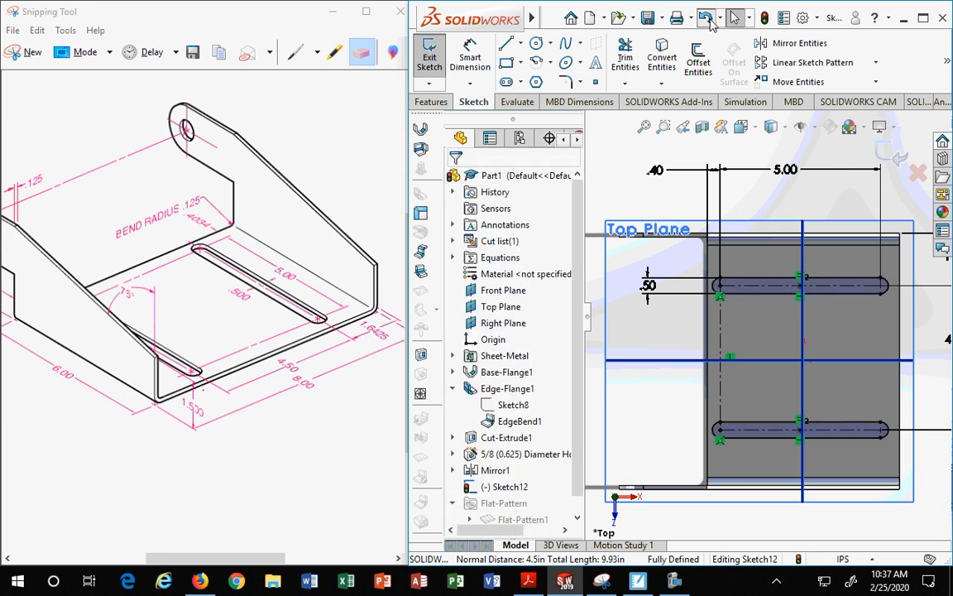
{"action": "left_click", "coordinate": [705, 18]}
{"action": "key", "text": "Escape"}
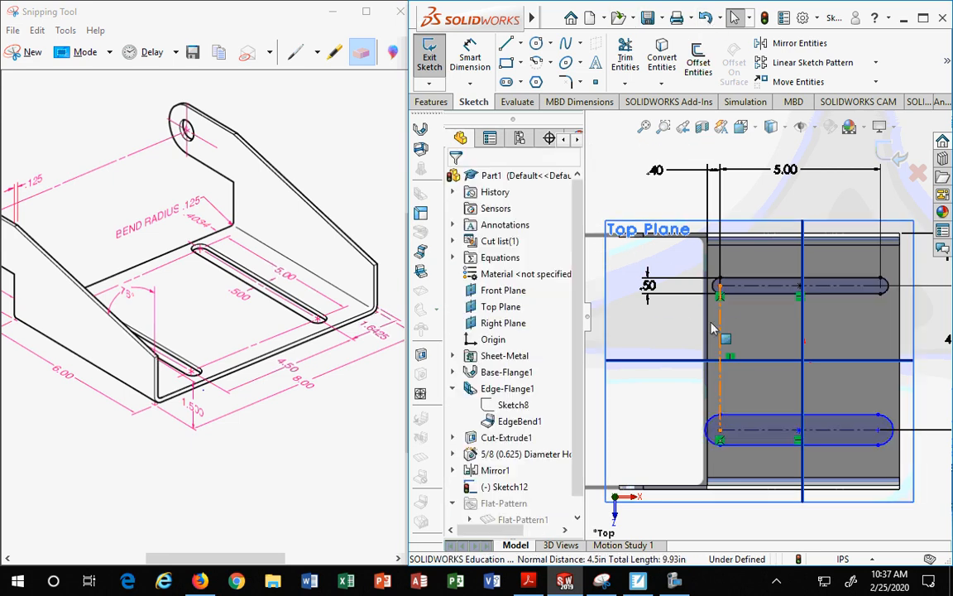
Step: Make the two slots equal by applying Equal Slots to their straight edges
{"action": "left_click", "coordinate": [768, 295]}
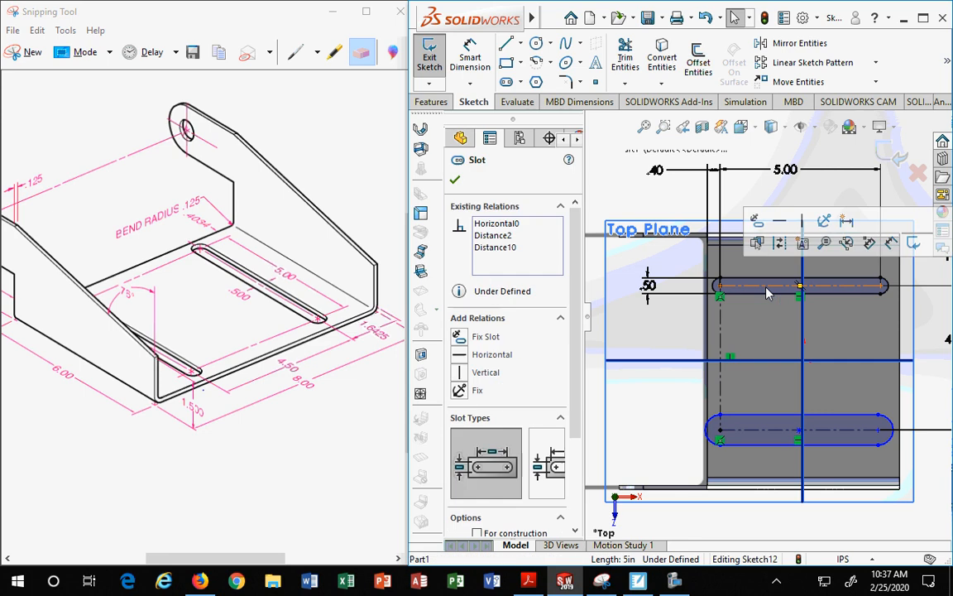
{"action": "left_click", "coordinate": [766, 294]}
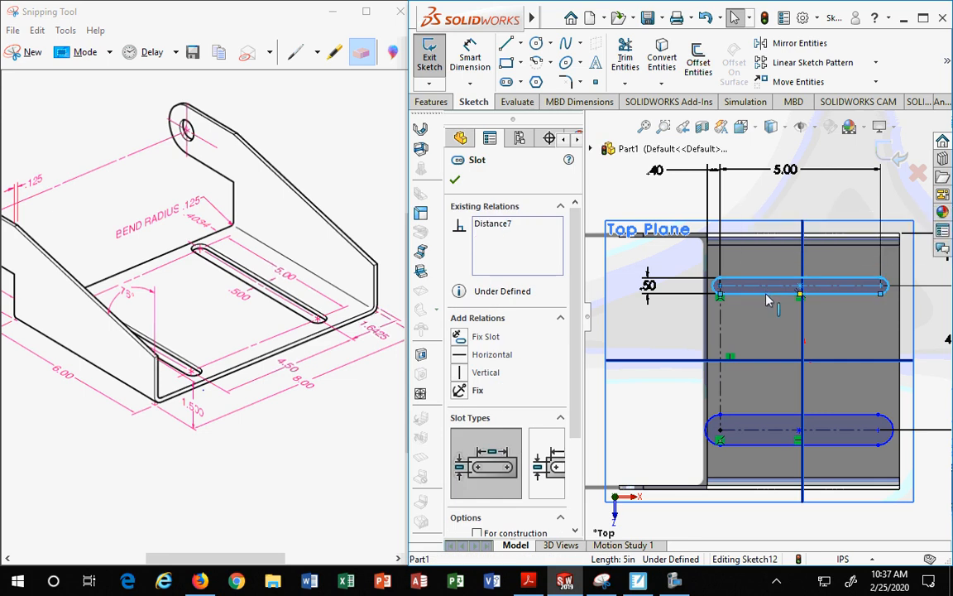
{"action": "left_click", "coordinate": [756, 417], "text": "ctrl"}
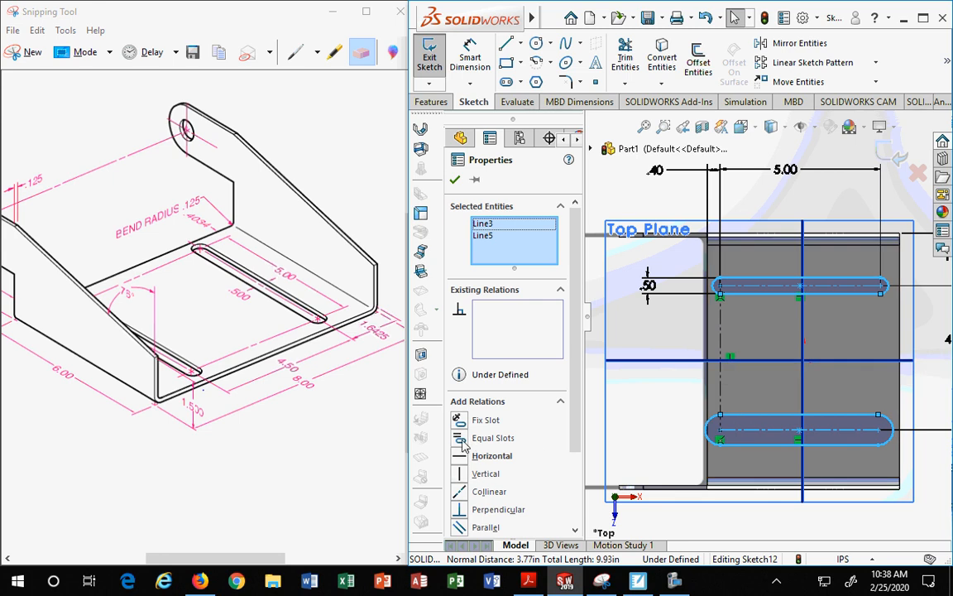
{"action": "scroll", "coordinate": [464, 445], "scroll_direction": "down", "scroll_amount": 3}
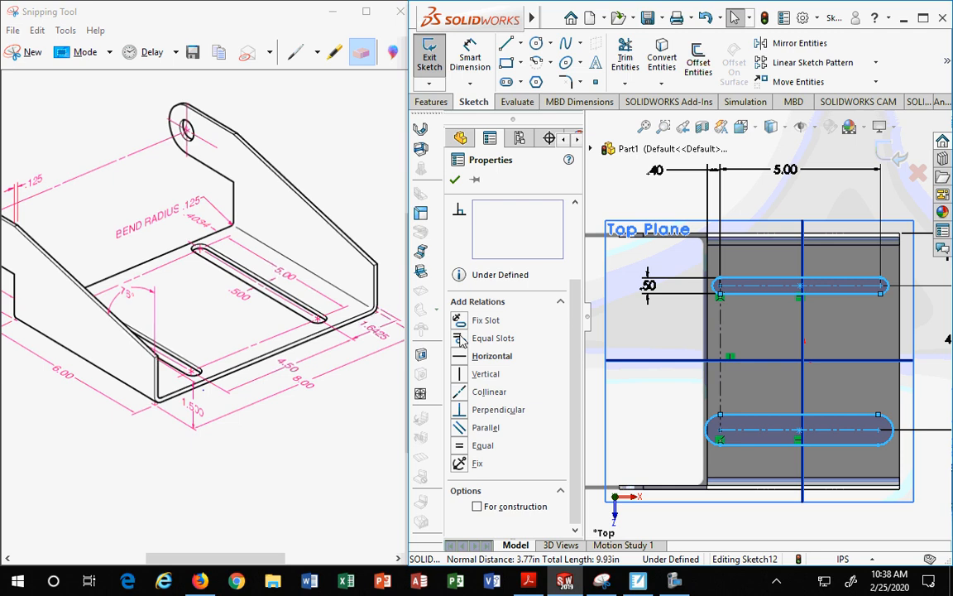
{"action": "left_click", "coordinate": [463, 338]}
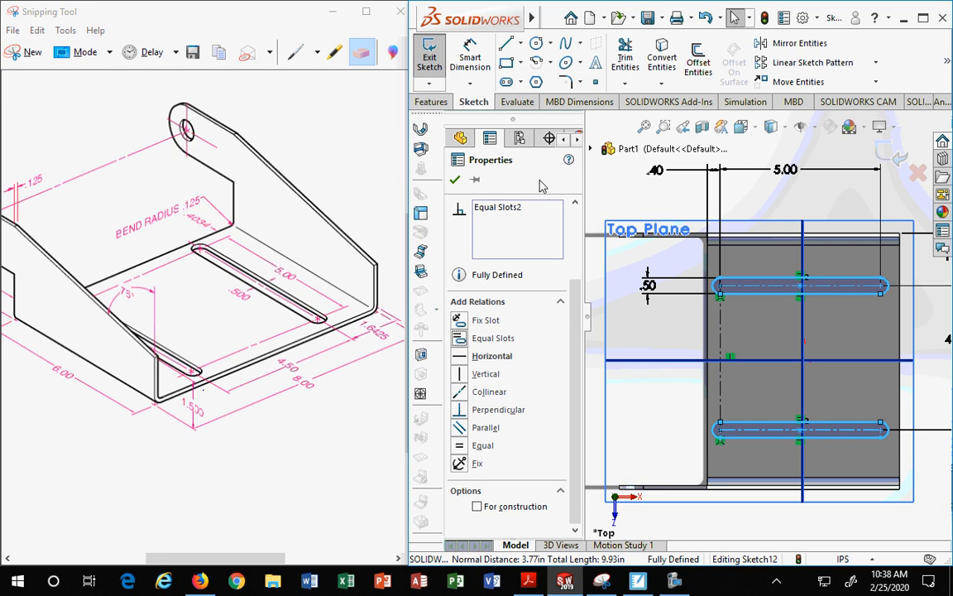
{"action": "left_click", "coordinate": [454, 180]}
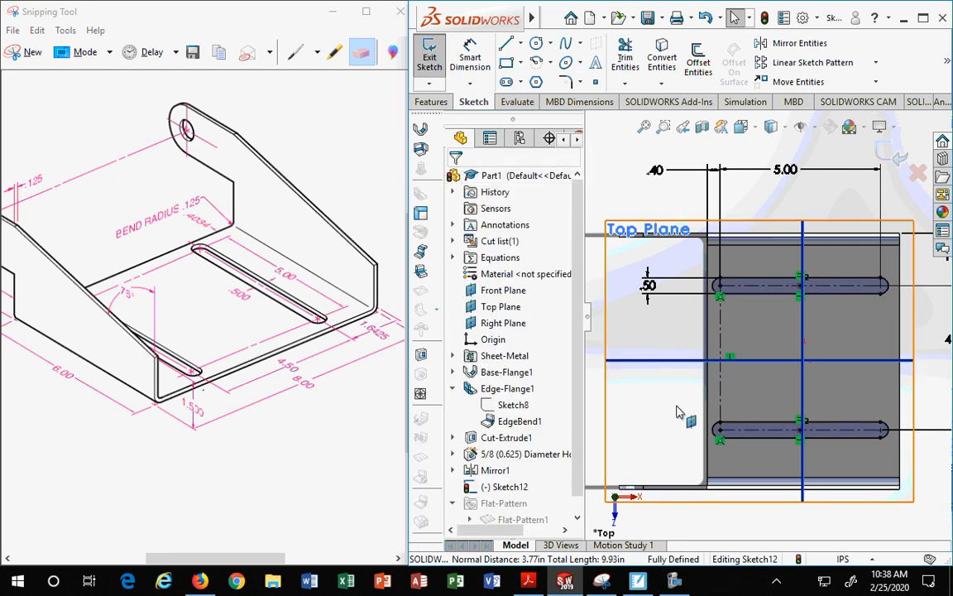
Step: Cut the slot sketch through the base flange with an Extruded Cut linked to sheet thickness
{"action": "scroll", "coordinate": [679, 408], "scroll_direction": "up", "scroll_amount": 3}
{"action": "mouse_move", "coordinate": [682, 373]}
{"action": "middle_mouse_down"}
{"action": "mouse_move", "coordinate": [662, 306]}
{"action": "mouse_move", "coordinate": [604, 318]}
{"action": "middle_mouse_up"}
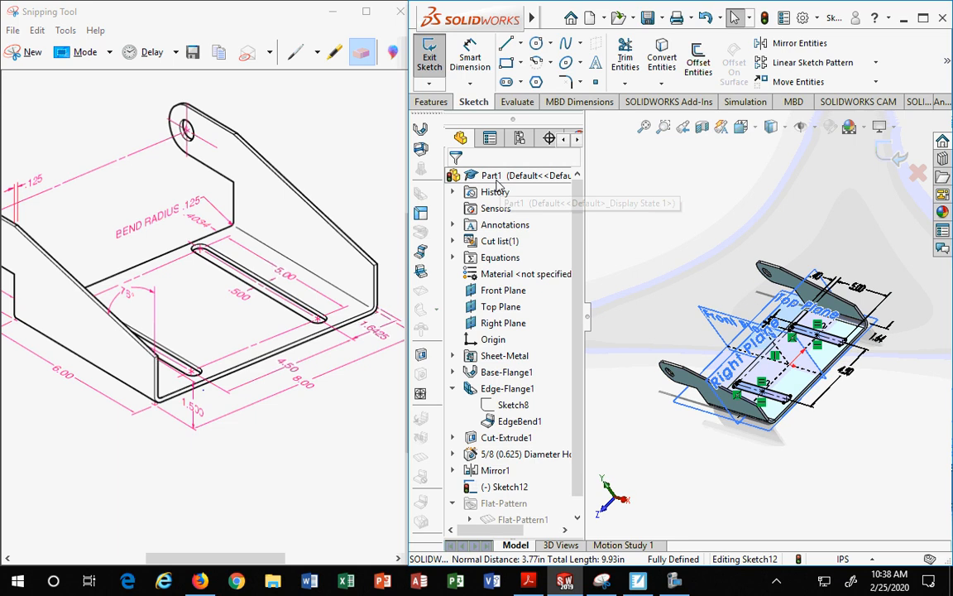
{"action": "left_click", "coordinate": [432, 101]}
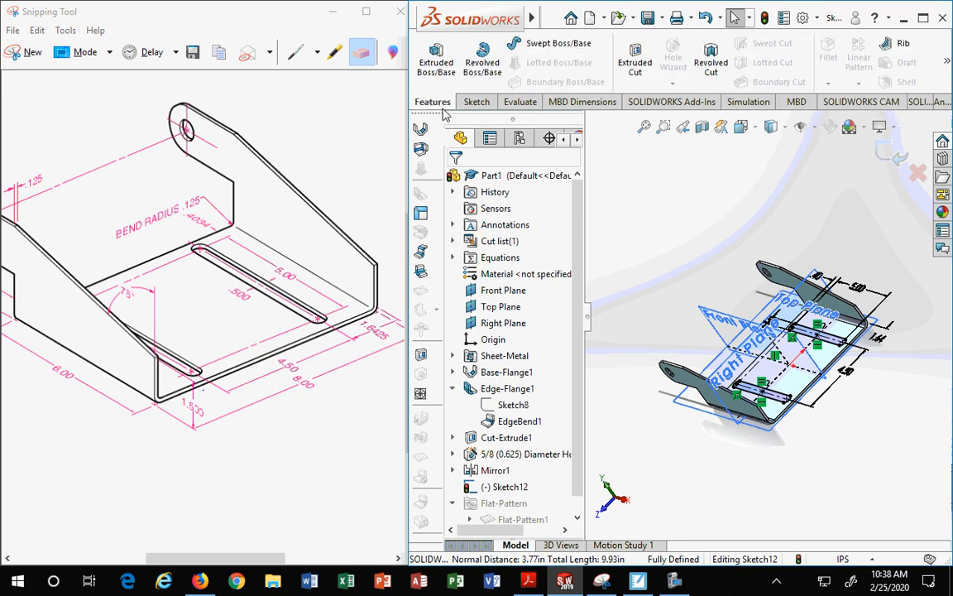
{"action": "left_click", "coordinate": [635, 62]}
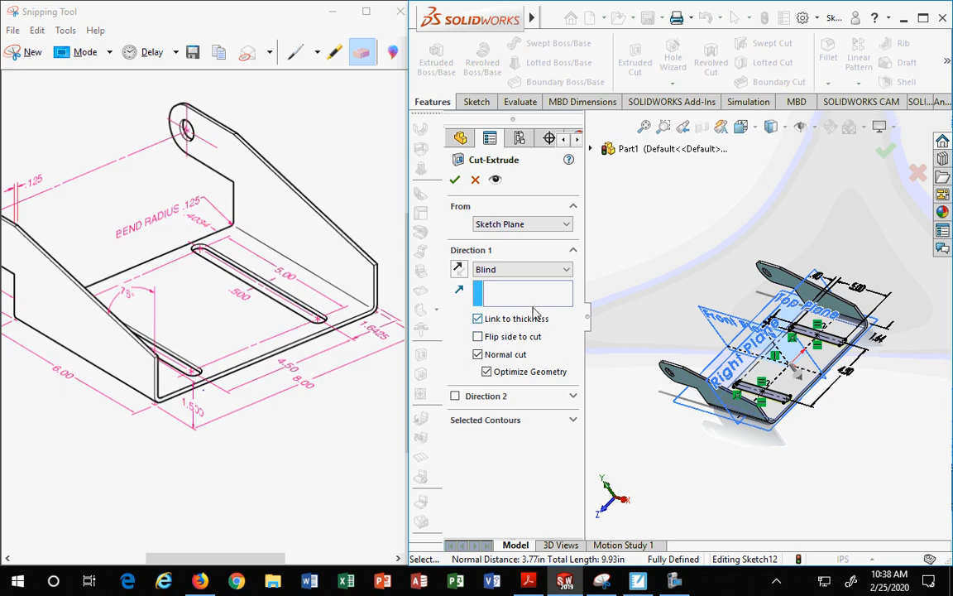
{"action": "left_click", "coordinate": [455, 179]}
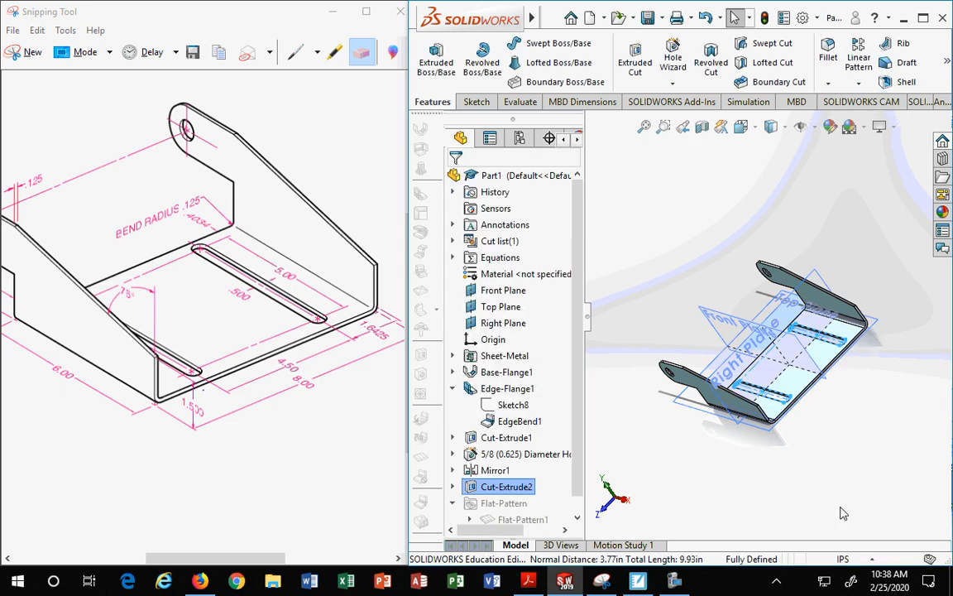
Step: Flatten the part to inspect the flat pattern, then exit the flattened view
{"action": "middle_click_drag", "start_coordinate": [841, 511], "coordinate": [808, 514]}
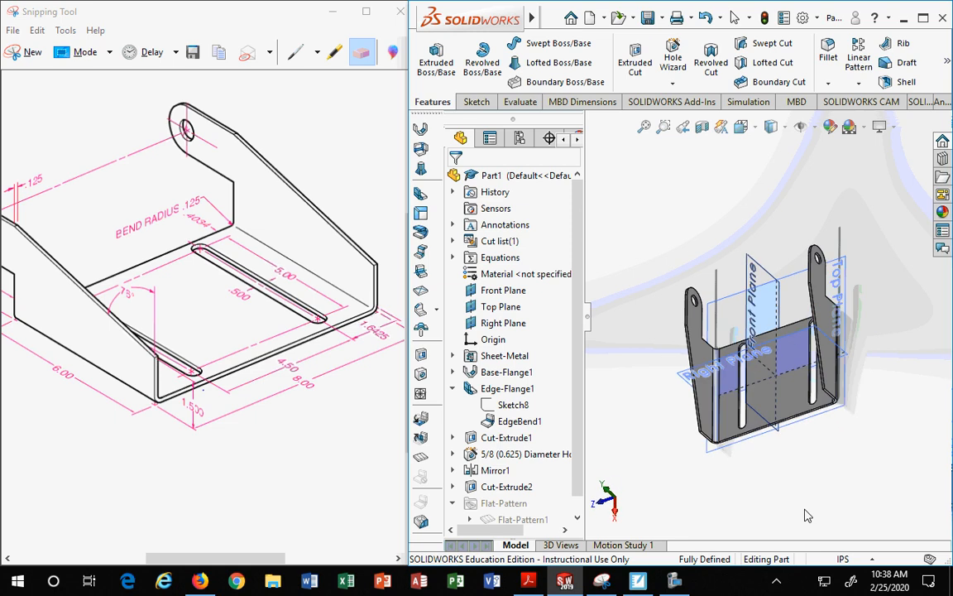
{"action": "left_click_drag", "start_coordinate": [574, 424], "coordinate": [575, 490]}
{"action": "middle_click_drag", "start_coordinate": [805, 488], "coordinate": [836, 428]}
{"action": "left_click", "coordinate": [500, 504]}
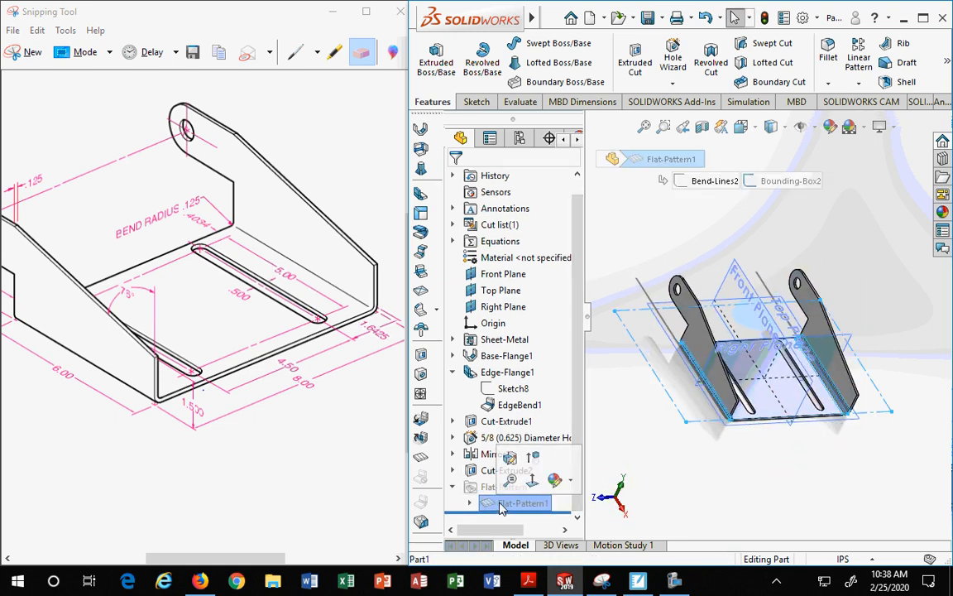
{"action": "left_click", "coordinate": [533, 456]}
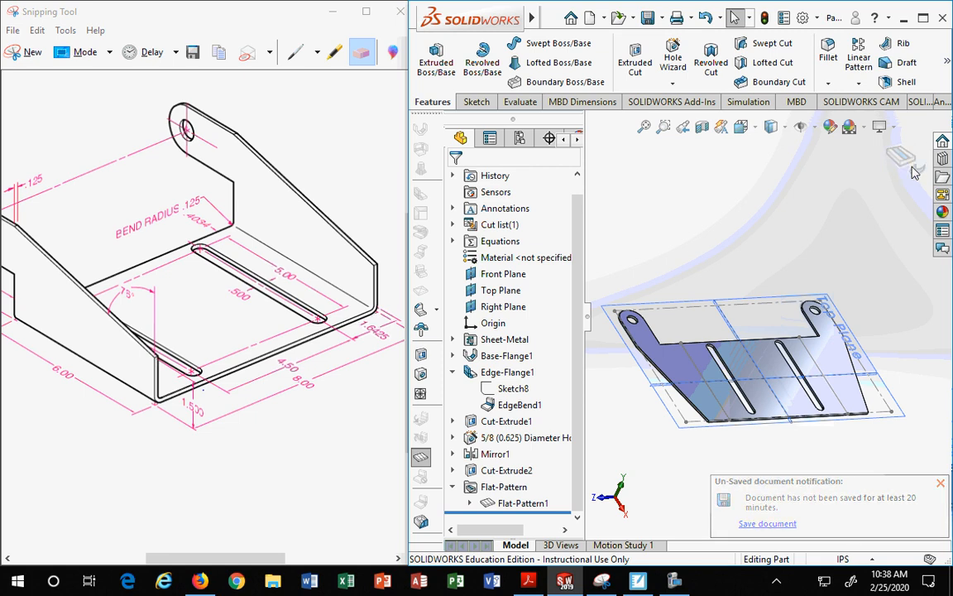
{"action": "left_click", "coordinate": [908, 168]}
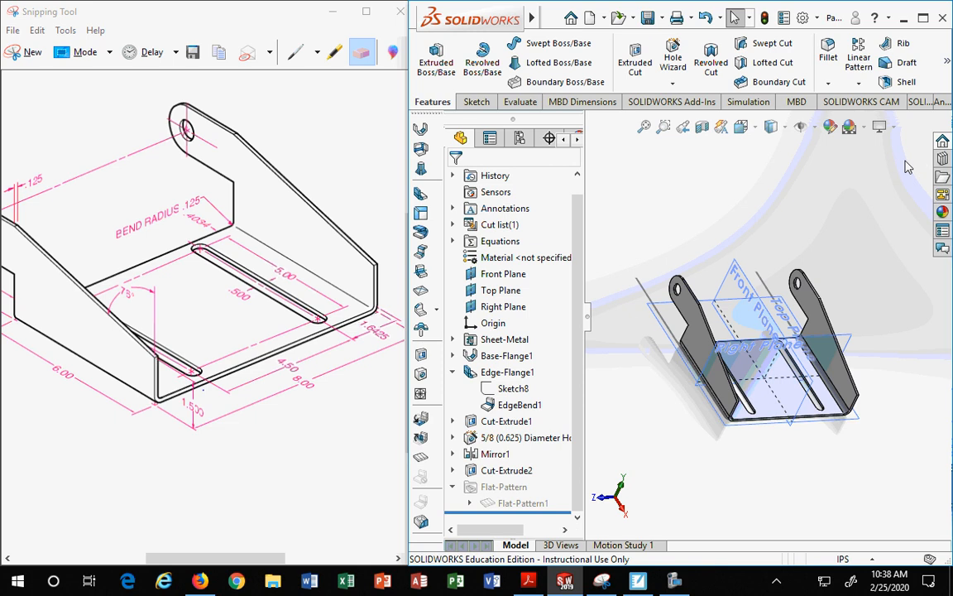